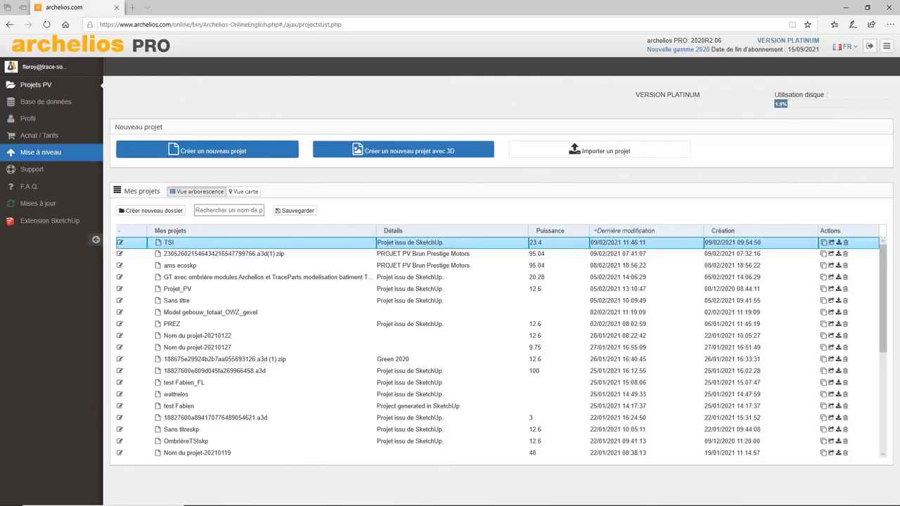
Review the project power limits, features and yearly prices of the archelios PRO editions, and return to the project list
click(49, 152)
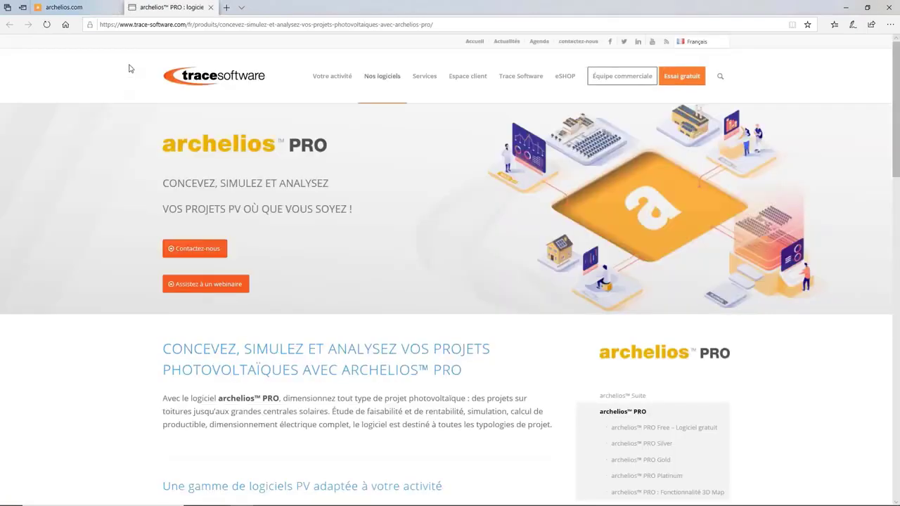
scroll(264, 253, down, 1)
scroll(266, 254, down, 5)
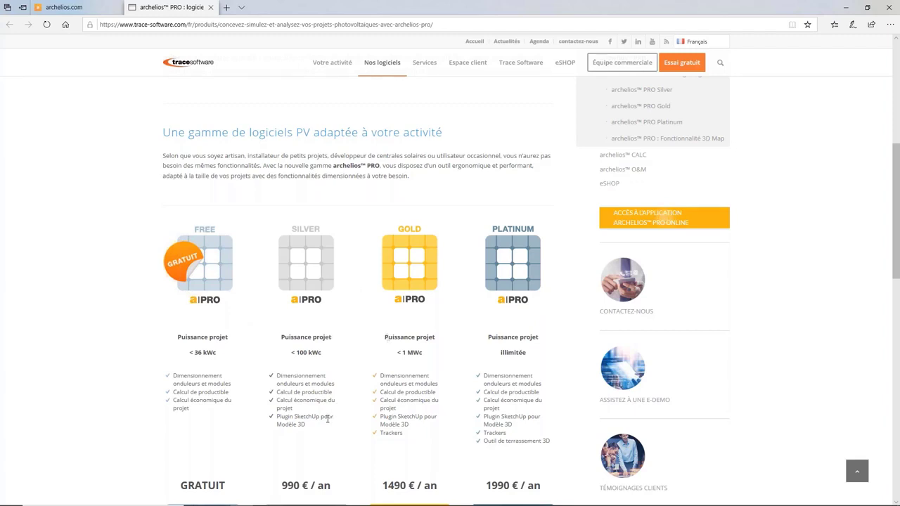
scroll(393, 334, down, 3)
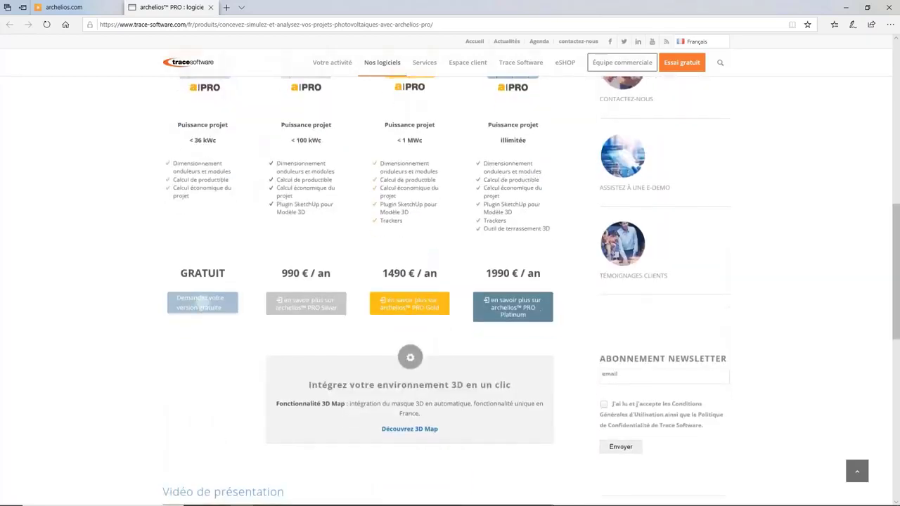
scroll(393, 333, up, 2)
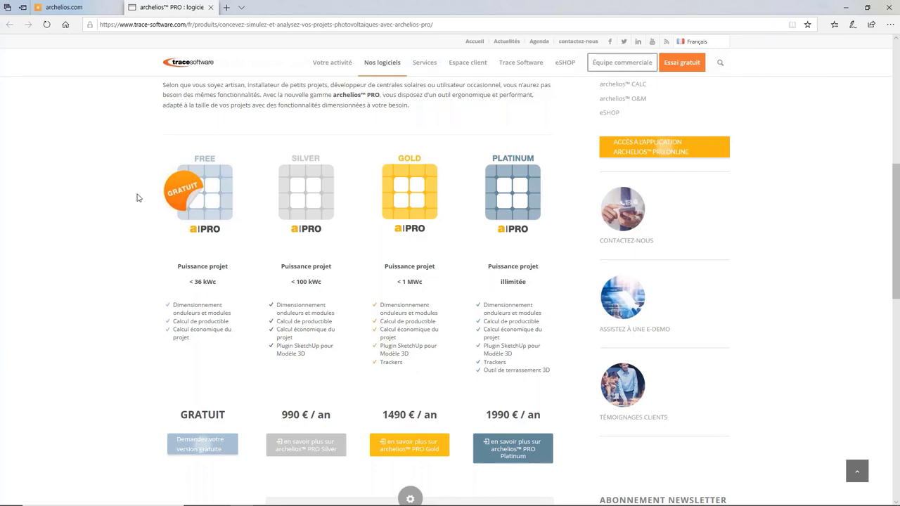
click(79, 7)
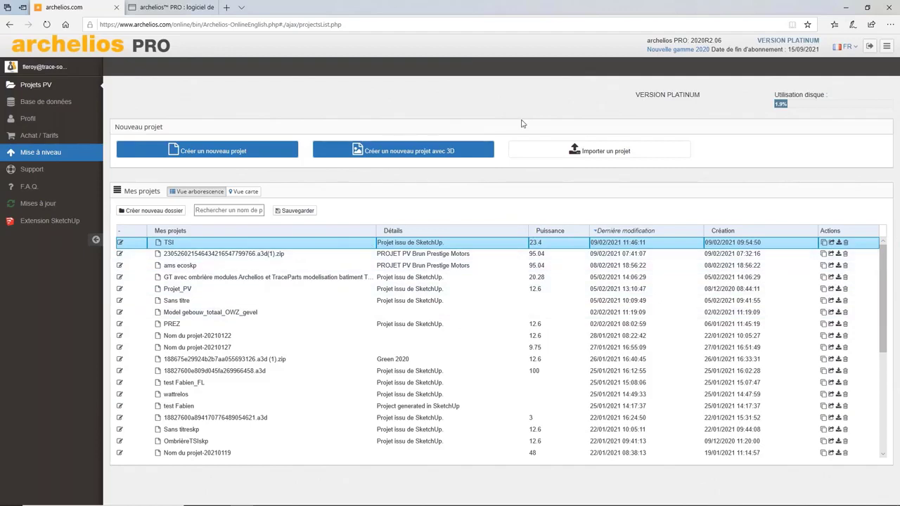
Switch to SketchUp 2017 from the desktop and start a new empty model
click(849, 8)
key(alt+Tab)
double_click(111, 453)
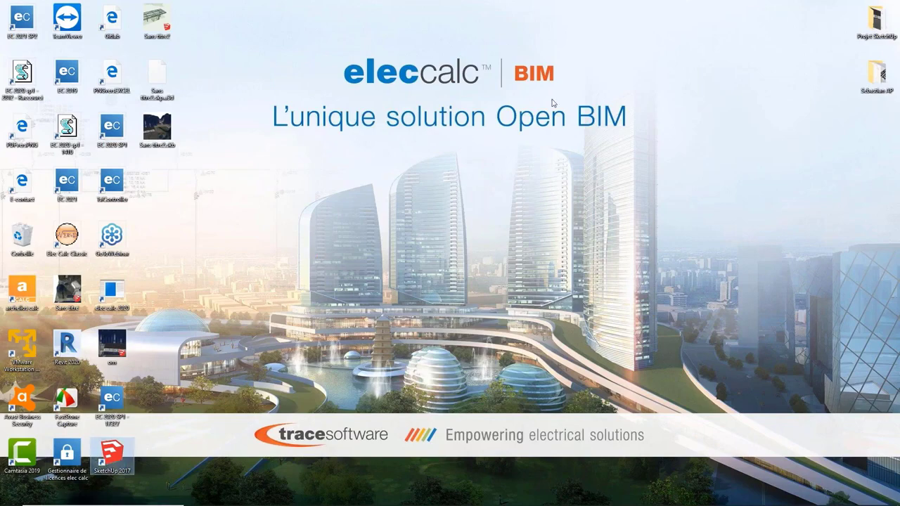
click(619, 381)
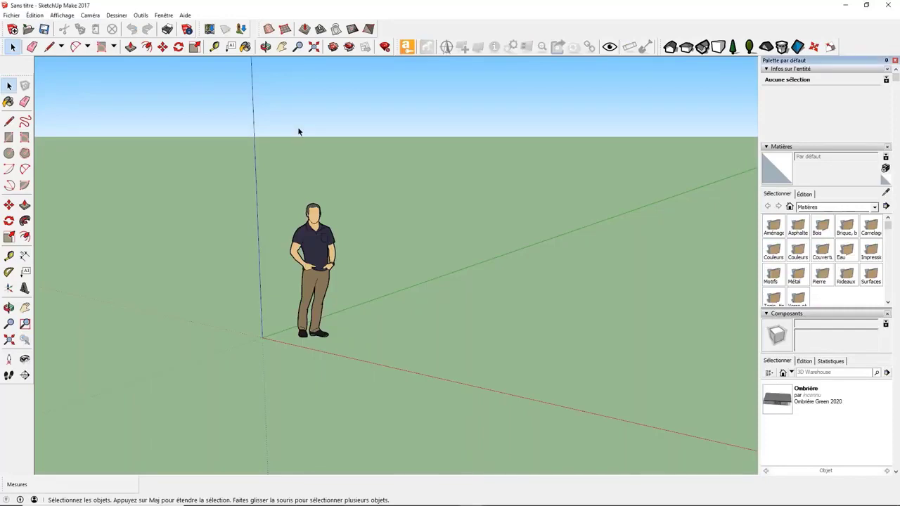
Start adding a geolocation and frame the Parc Éco-Normandie buildings on the map at zoom level 19
click(210, 30)
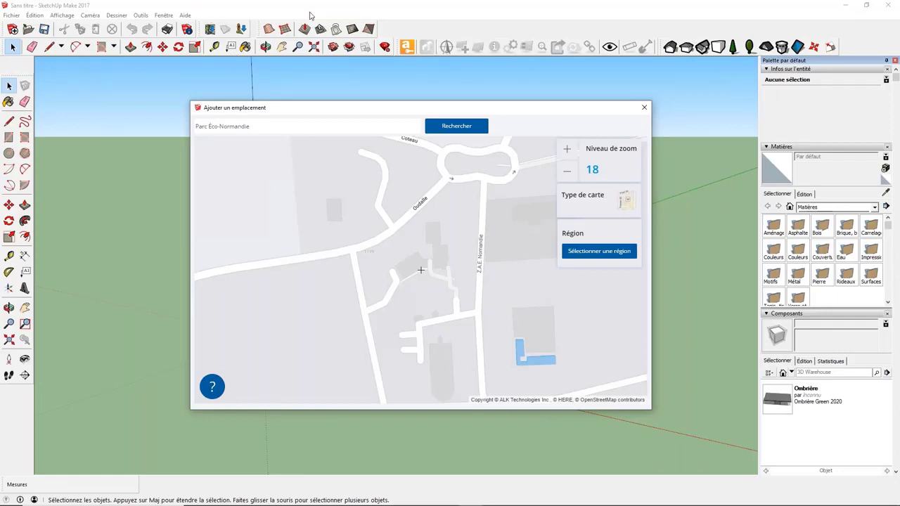
scroll(415, 215, down, 1)
scroll(415, 209, up, 1)
scroll(404, 201, up, 1)
scroll(415, 214, down, 1)
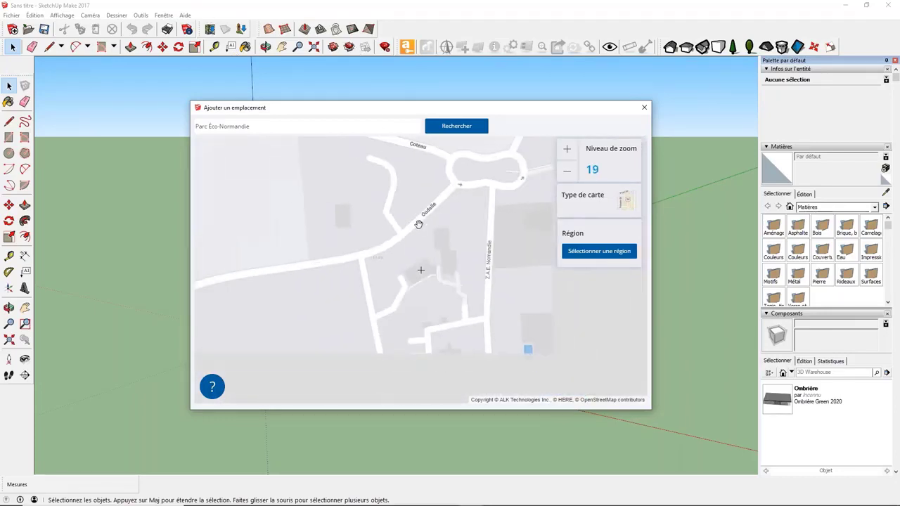
drag(381, 112, 373, 111)
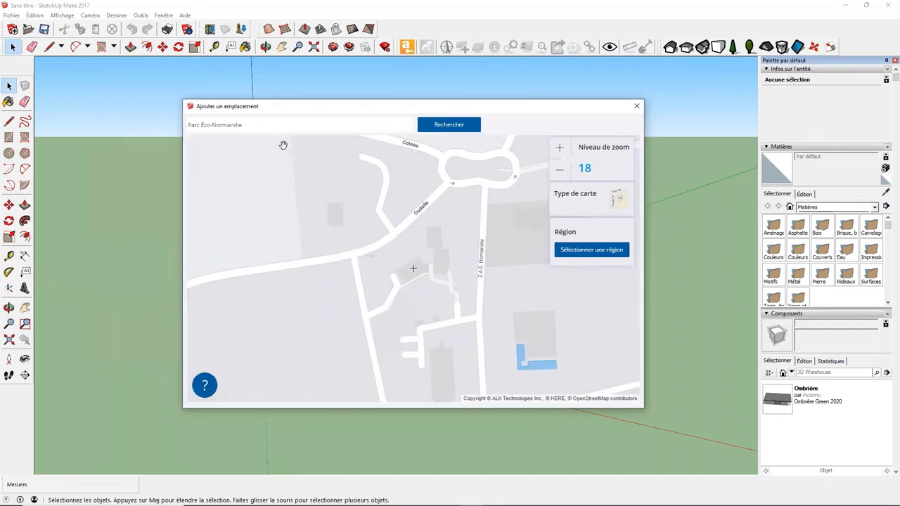
drag(242, 126, 200, 128)
scroll(447, 251, down, 1)
scroll(445, 254, up, 2)
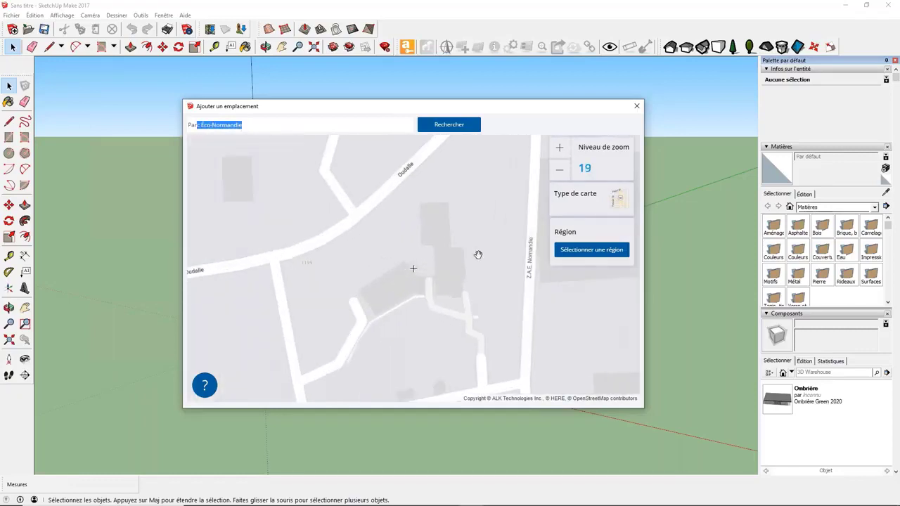
Select a map region, shrink it around the buildings and adjoining roads, and import it into the model
click(585, 250)
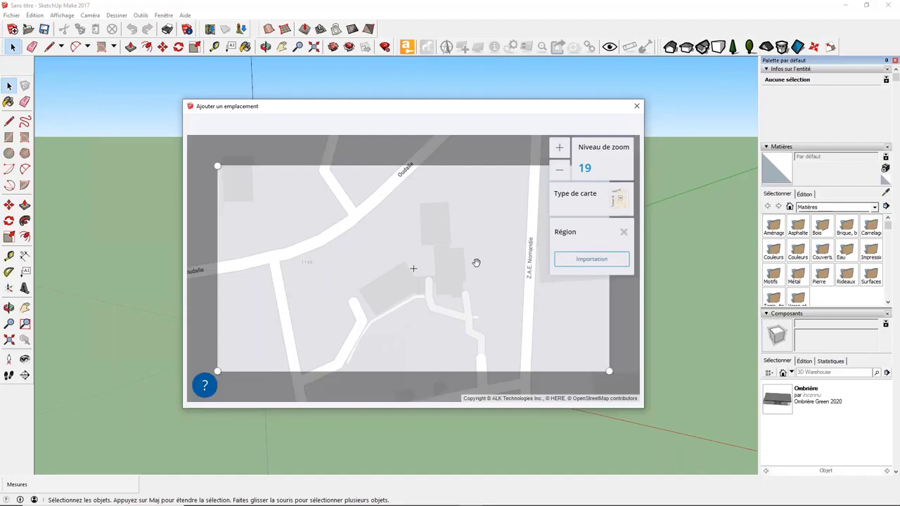
drag(215, 165, 267, 182)
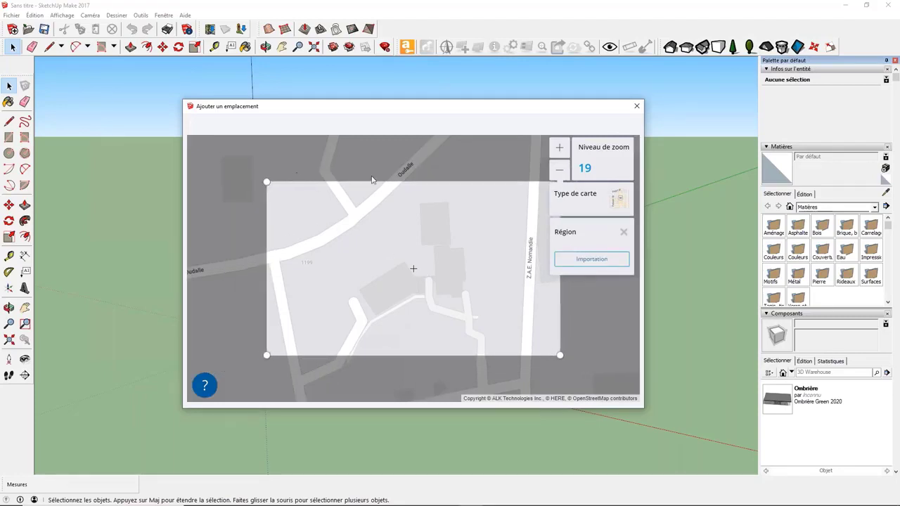
click(583, 261)
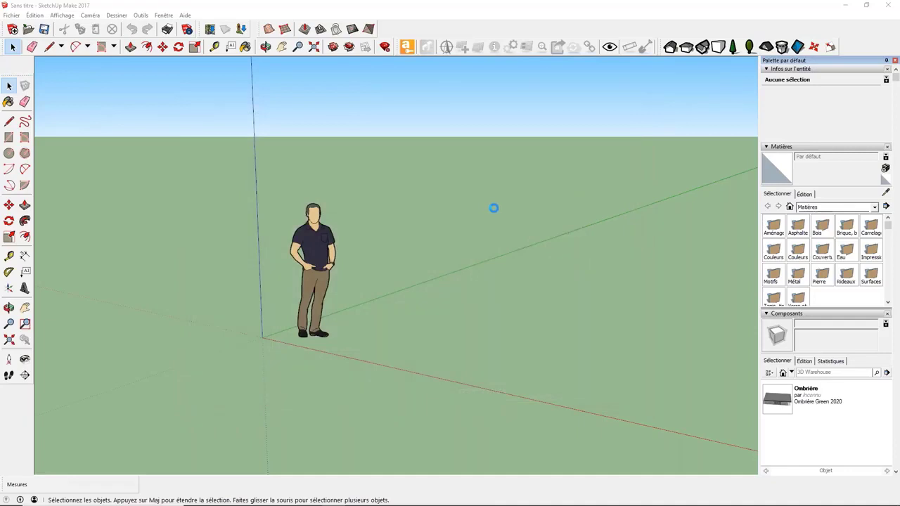
middle_drag(336, 229, 408, 309)
scroll(380, 210, up, 1)
middle_drag(382, 233, 441, 286)
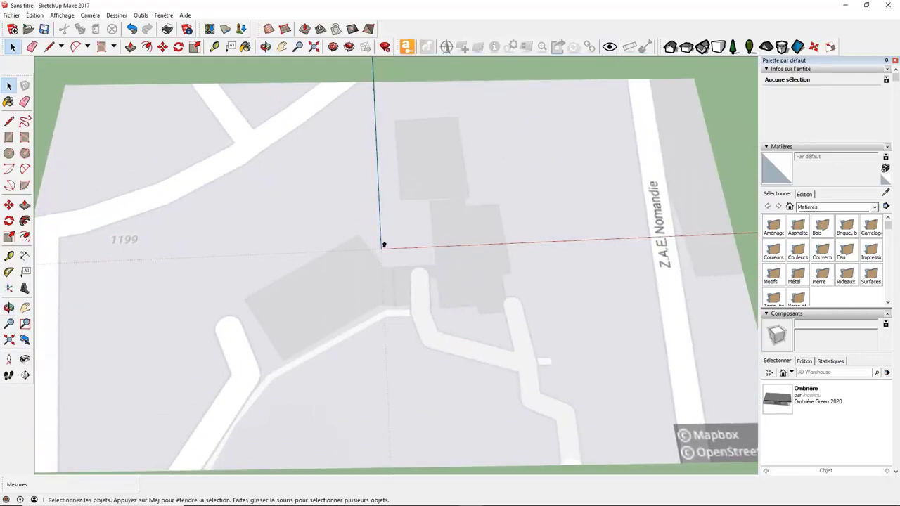
Validate the archelios Pro plugin connection and orient the model axes to solar north
click(407, 47)
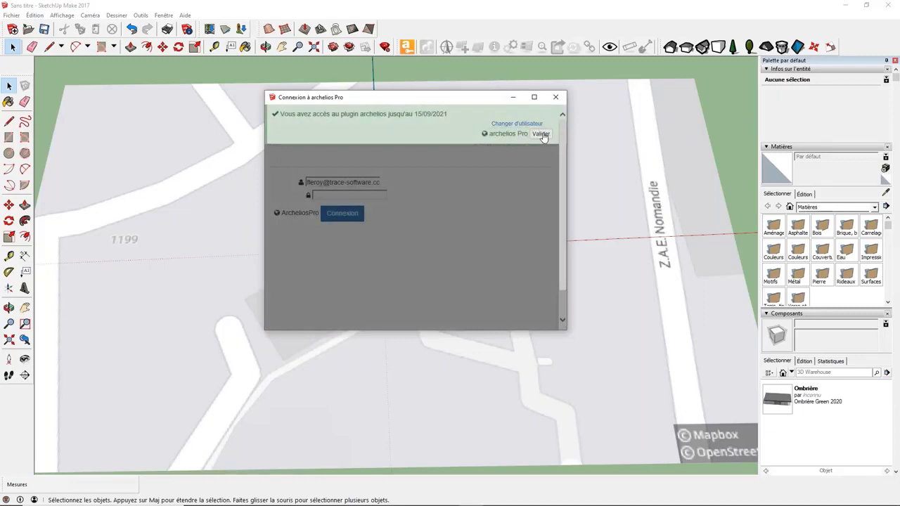
click(541, 135)
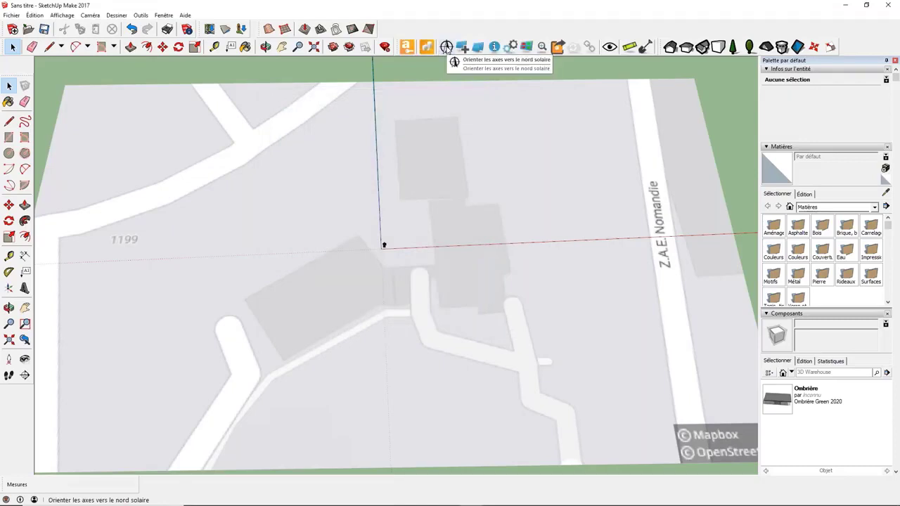
click(446, 47)
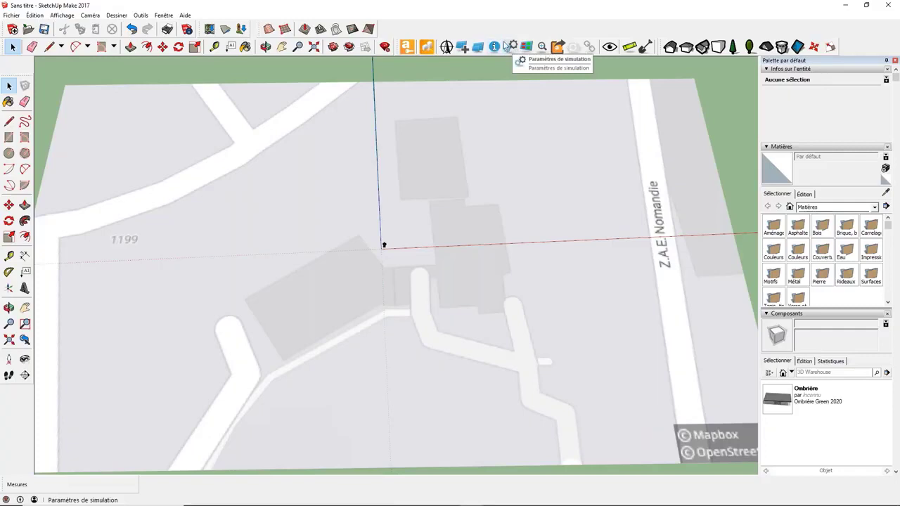
Review the simulation parameters for albedo, cable losses, modules, bifacial settings and inverter sizing, leaving them as they are
click(512, 46)
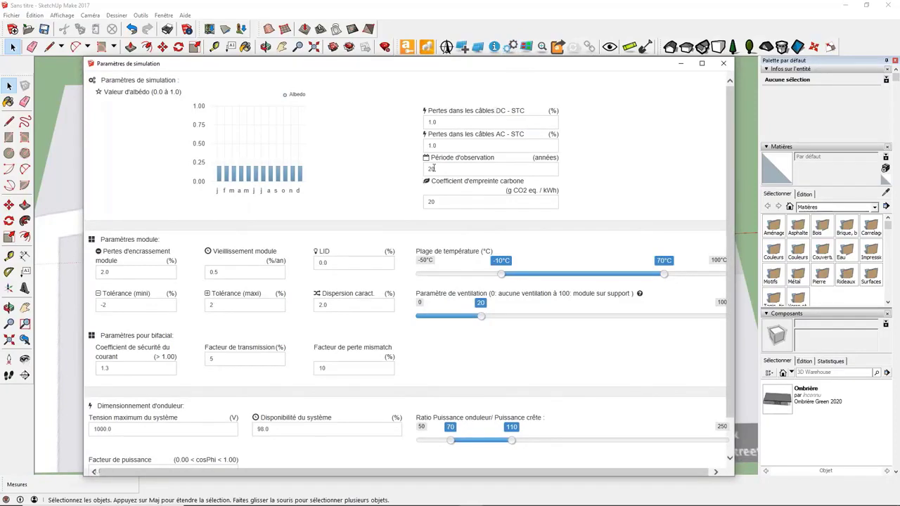
scroll(392, 266, down, 1)
scroll(394, 268, up, 1)
click(722, 65)
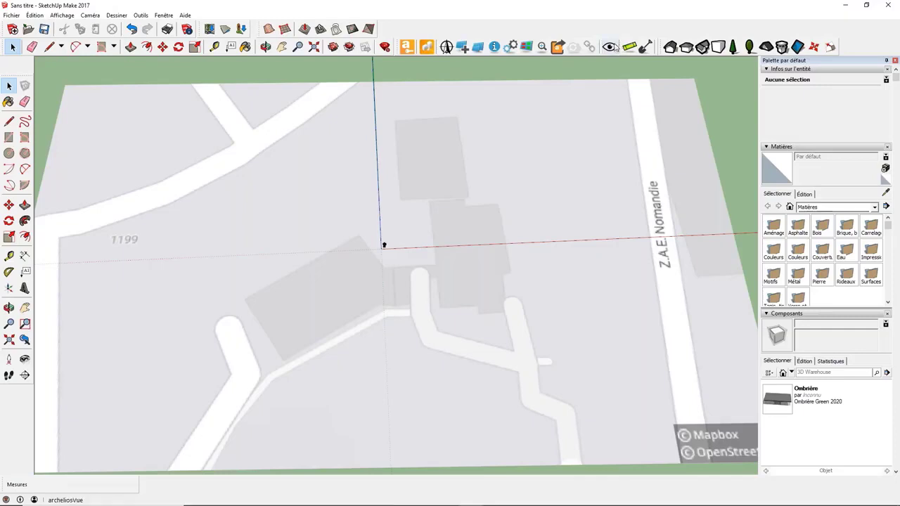
click(610, 47)
click(610, 46)
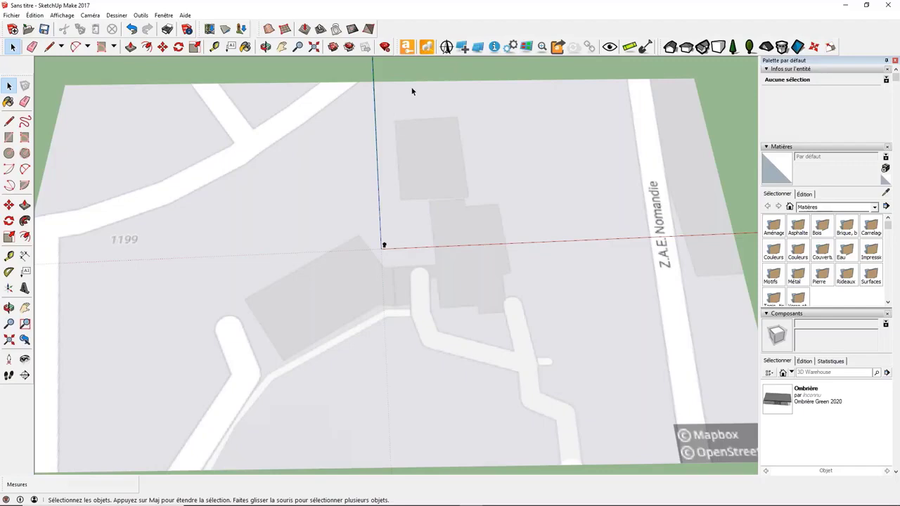
Import a 1 Ha area of 3D terrain around the buildings with archelios 3DMap, hiding the initial terrain after import
click(426, 46)
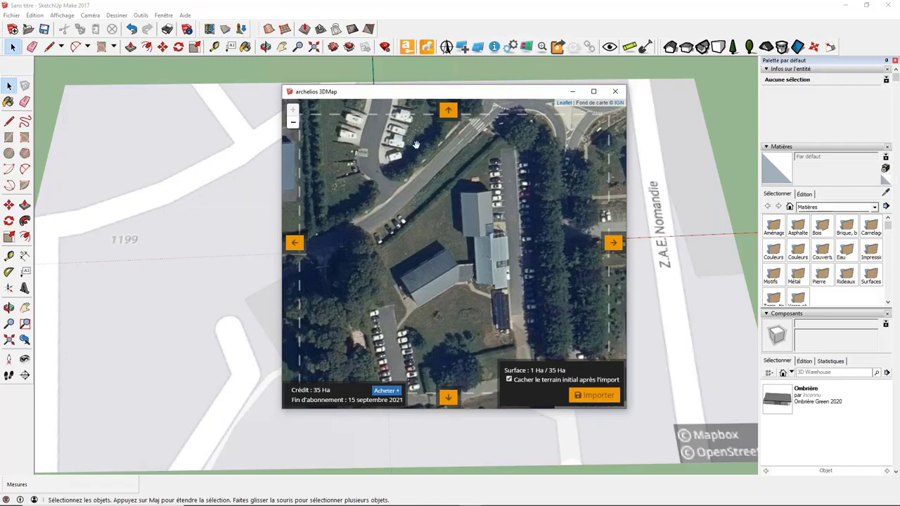
scroll(483, 292, down, 3)
scroll(472, 295, up, 2)
scroll(472, 295, down, 1)
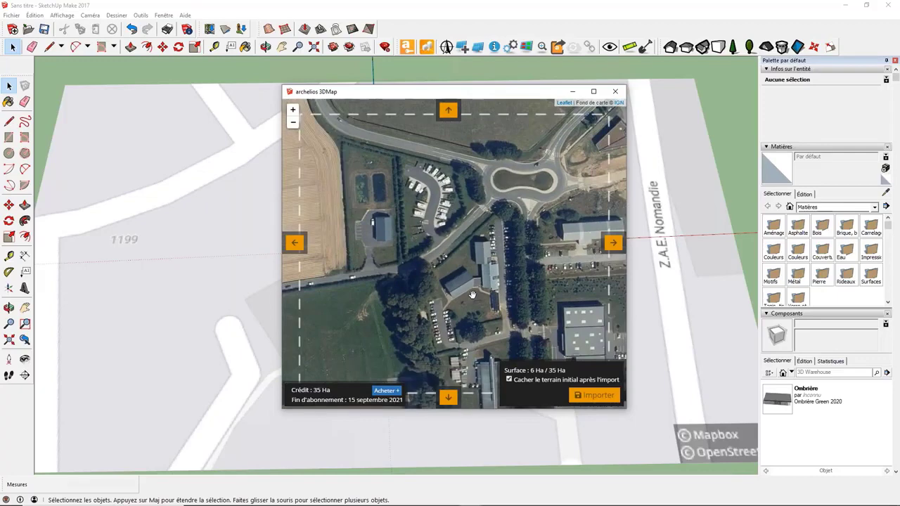
scroll(472, 296, up, 1)
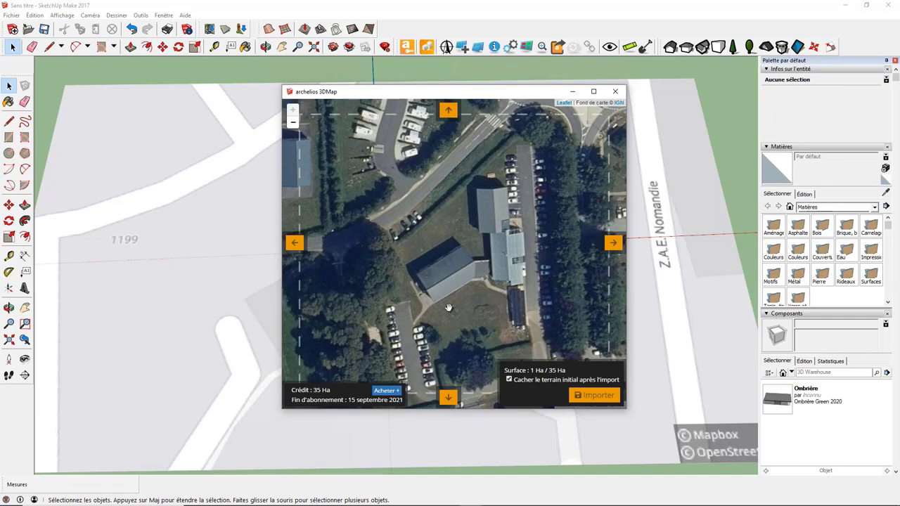
scroll(464, 295, down, 1)
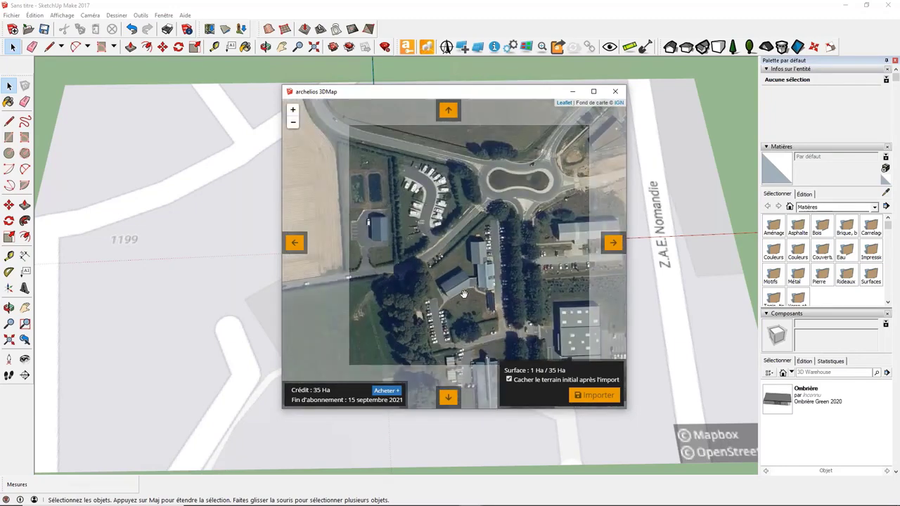
scroll(464, 295, up, 1)
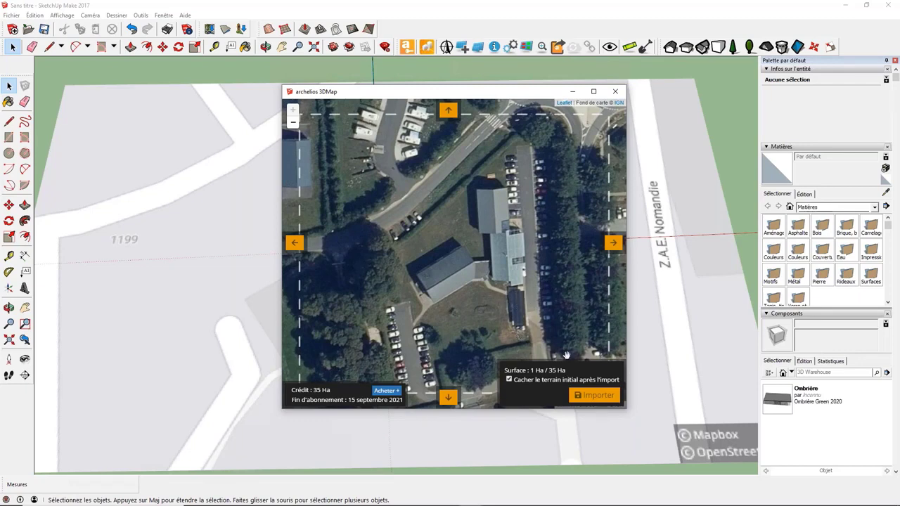
click(594, 396)
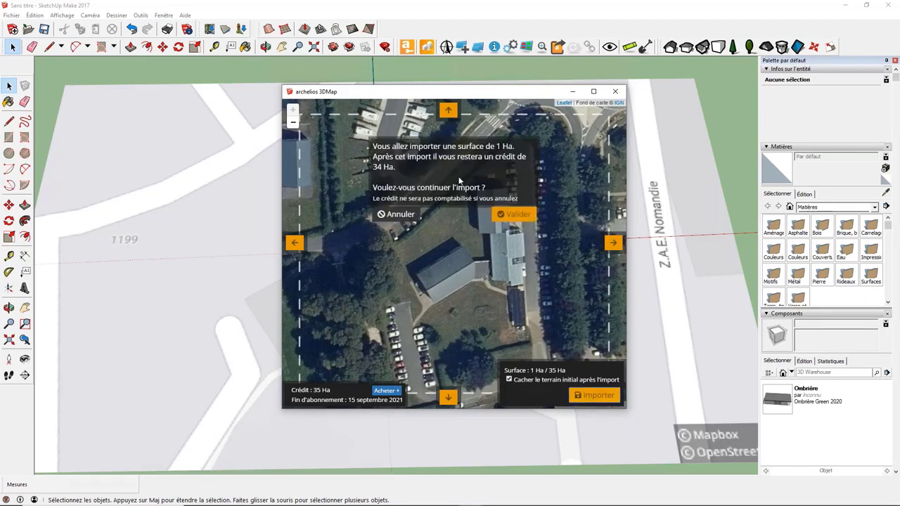
click(513, 214)
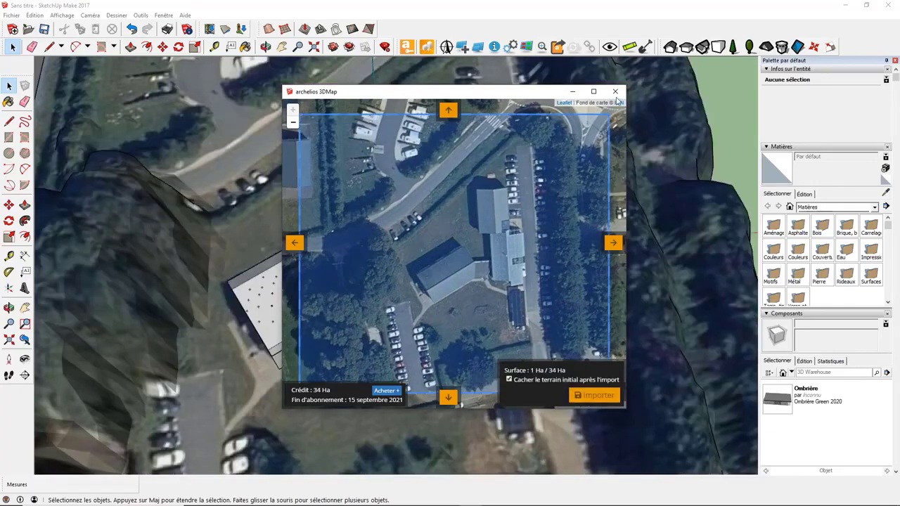
click(616, 92)
Examine the imported 3D terrain, trees and building volumes from several angles, including a close view of the main buildings
middle_drag(529, 346, 578, 229)
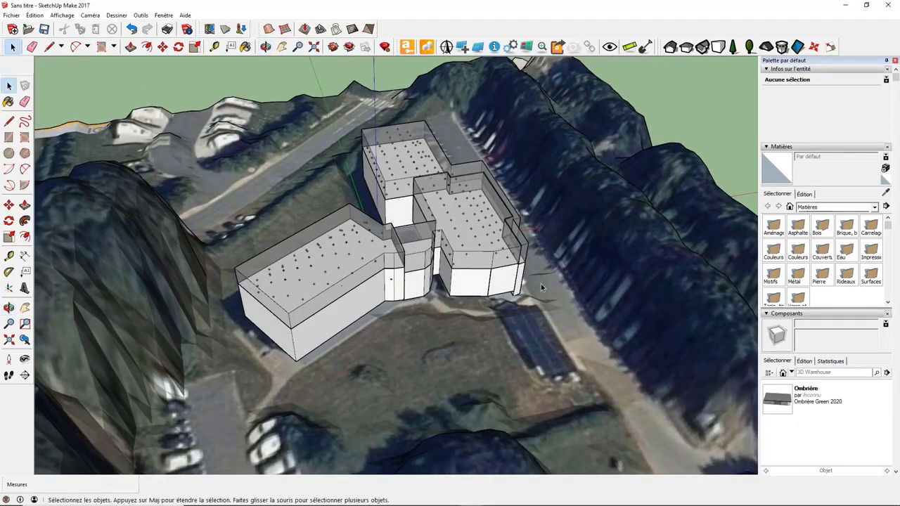
scroll(543, 288, down, 2)
middle_drag(504, 332, 530, 313)
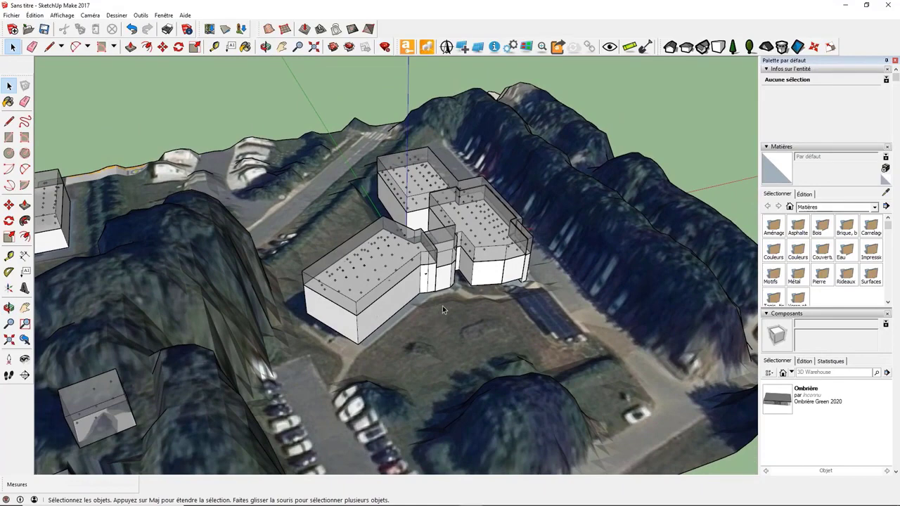
middle_drag(474, 354, 443, 316)
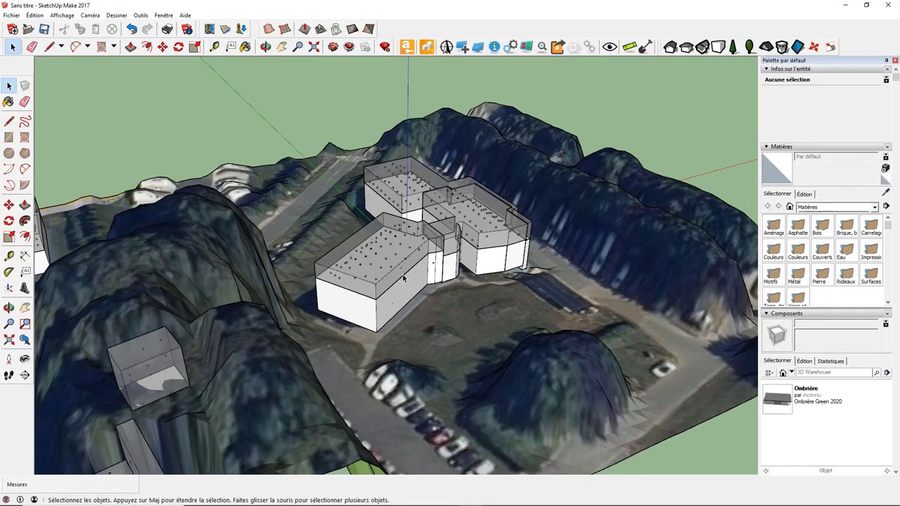
middle_drag(444, 270, 459, 218)
scroll(460, 224, up, 4)
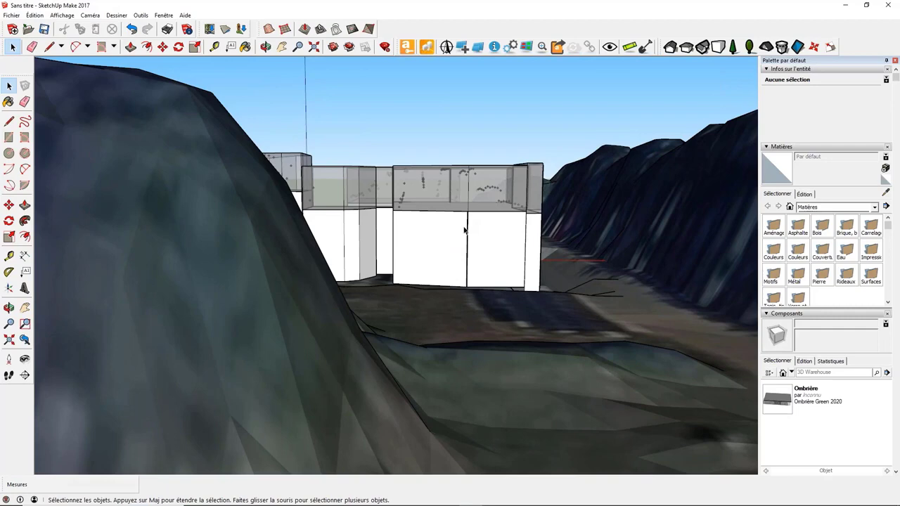
middle_drag(463, 216, 526, 297)
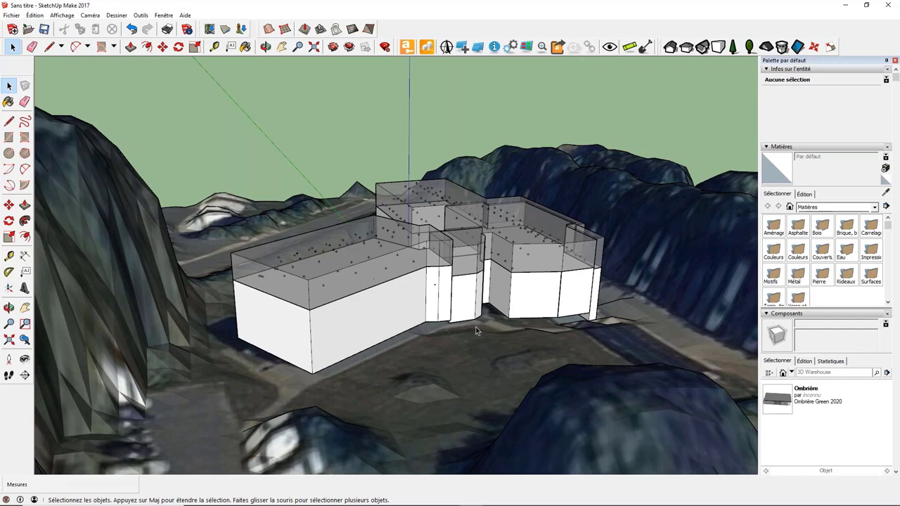
middle_drag(505, 316, 651, 281)
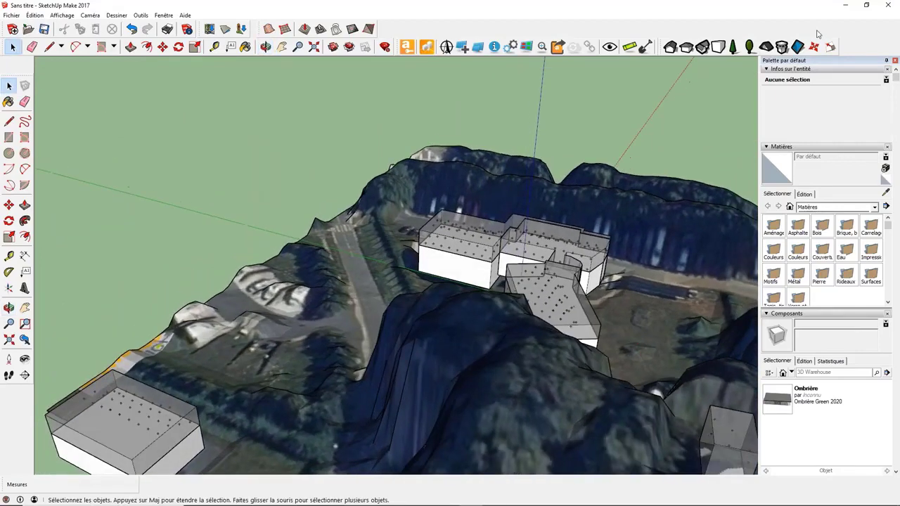
scroll(685, 301, up, 3)
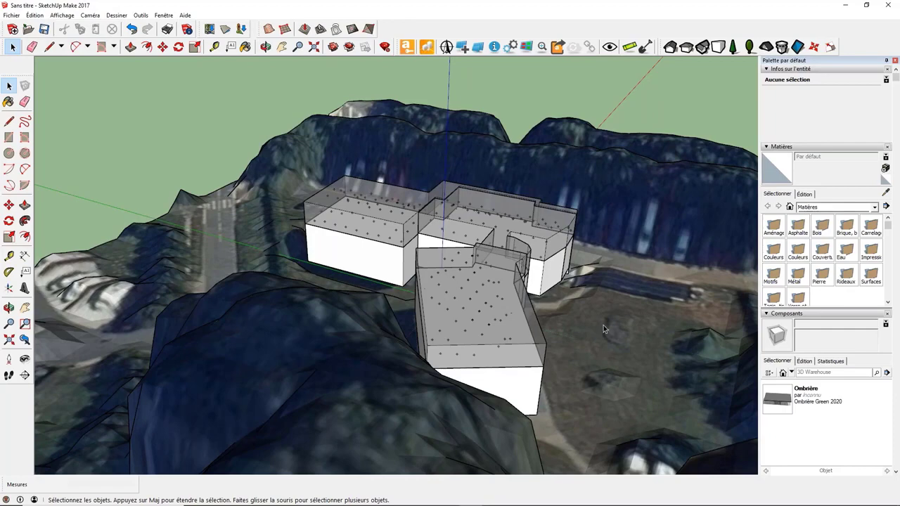
Insert the Ombrière component on the terrain beside the main building, where the aerial image shows the existing canopy
scroll(603, 325, down, 2)
scroll(648, 260, up, 5)
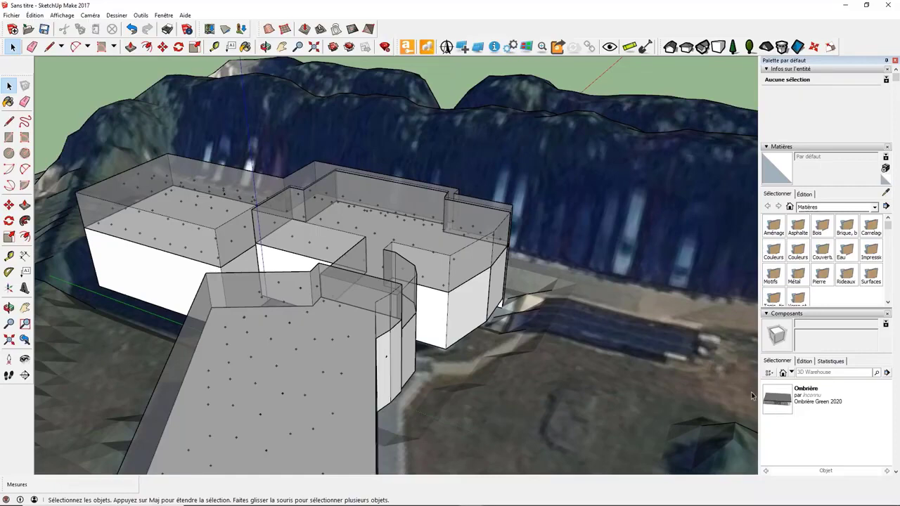
click(786, 402)
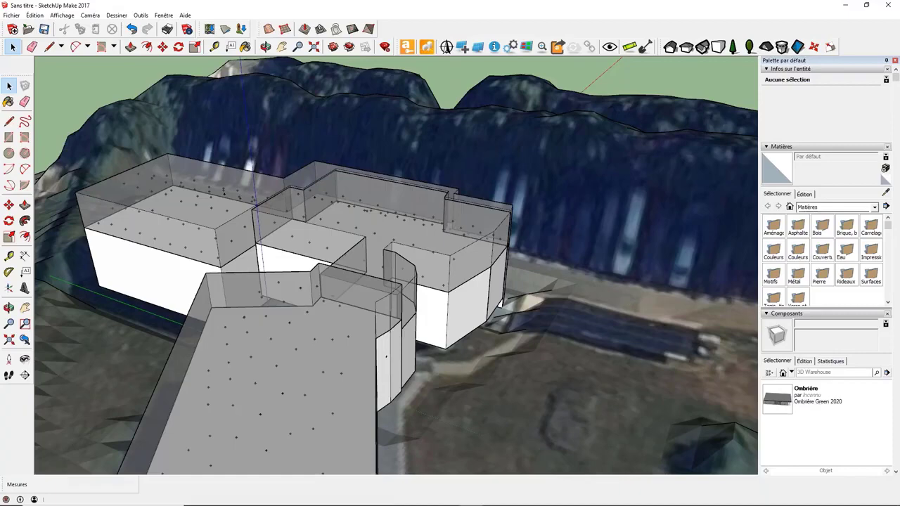
click(689, 366)
middle_drag(689, 365, 639, 387)
scroll(645, 355, up, 4)
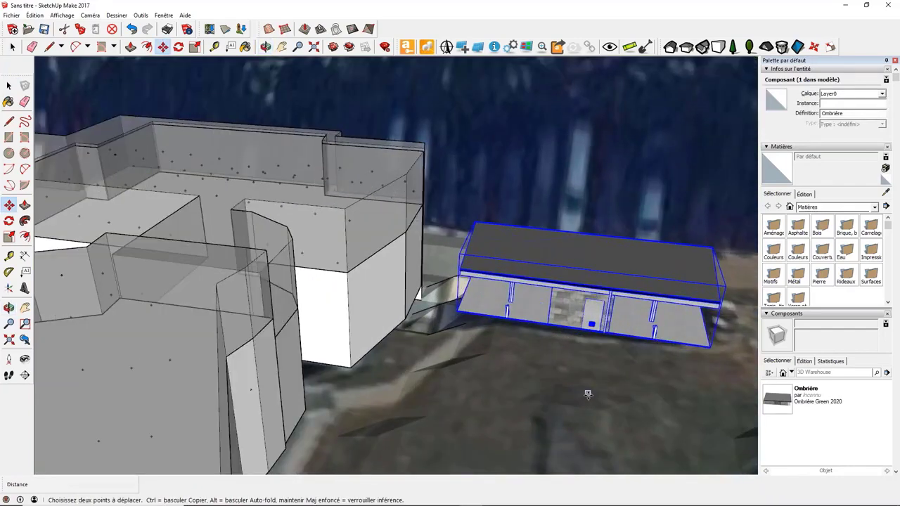
click(8, 85)
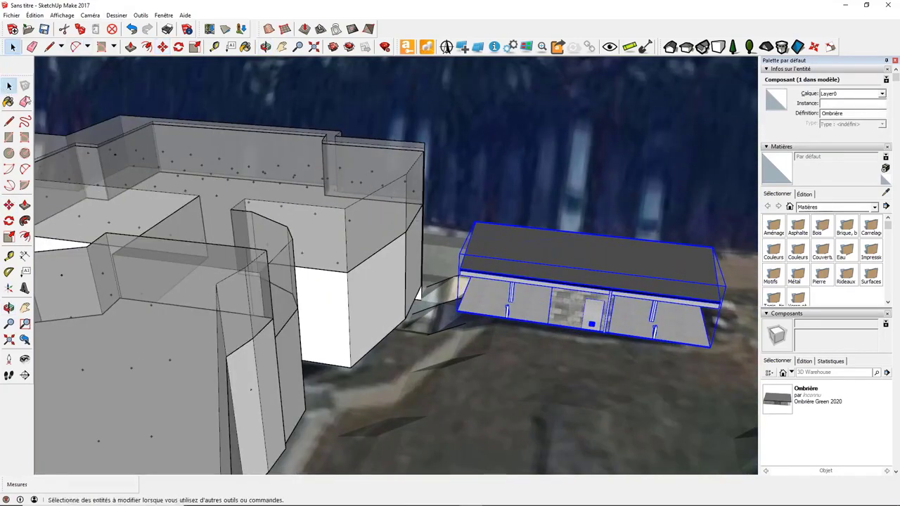
click(473, 144)
Open the archelios PV module settings and orient the model axes to solar north from there
middle_drag(475, 147, 487, 176)
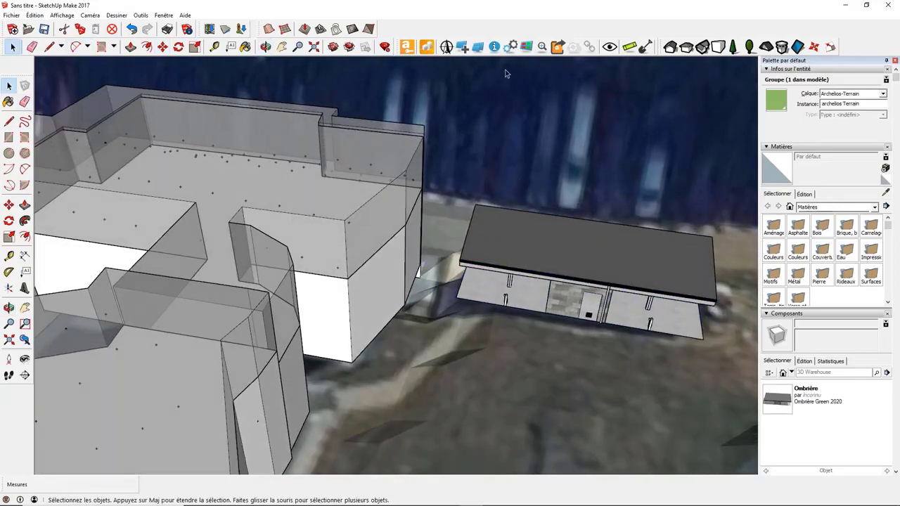
click(462, 47)
drag(538, 59, 505, 69)
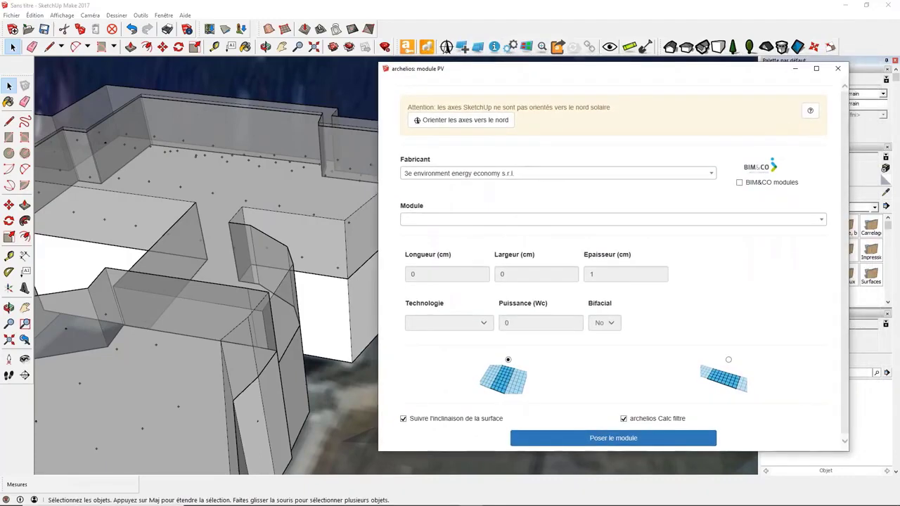
click(472, 121)
drag(526, 78, 402, 78)
Choose Voltec Solar as manufacturer and Biva 60 VSMB-300 as the PV module model
click(349, 116)
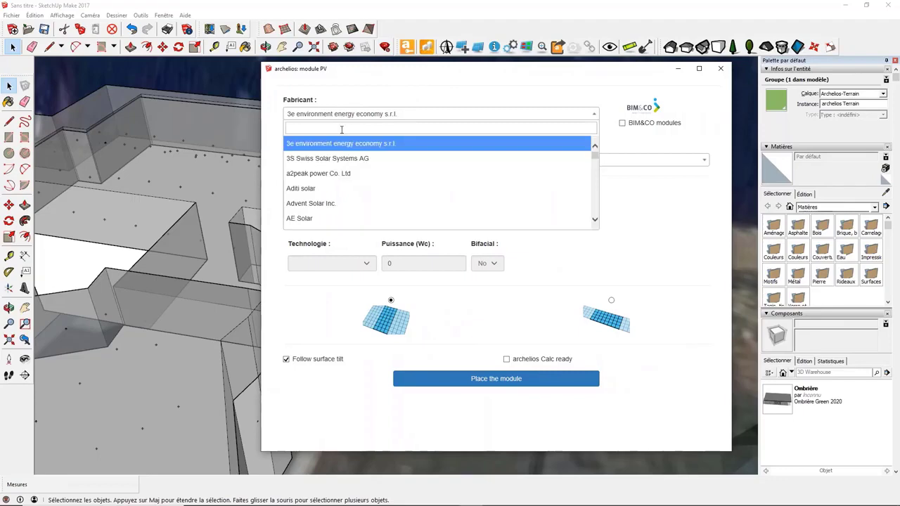
text(voltec)
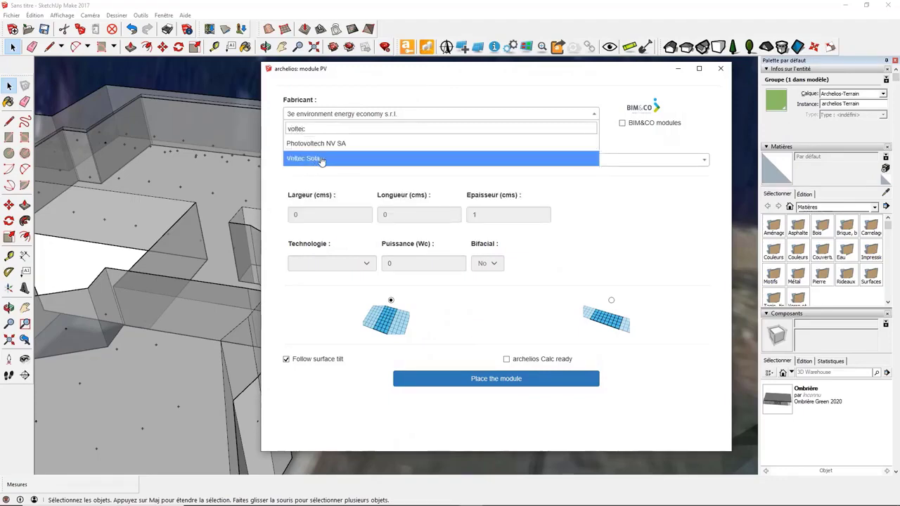
click(356, 159)
click(357, 161)
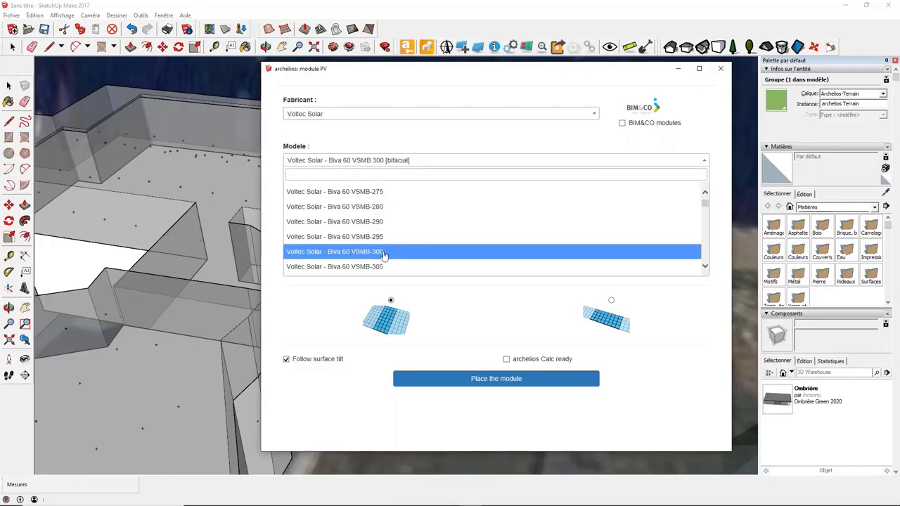
click(385, 253)
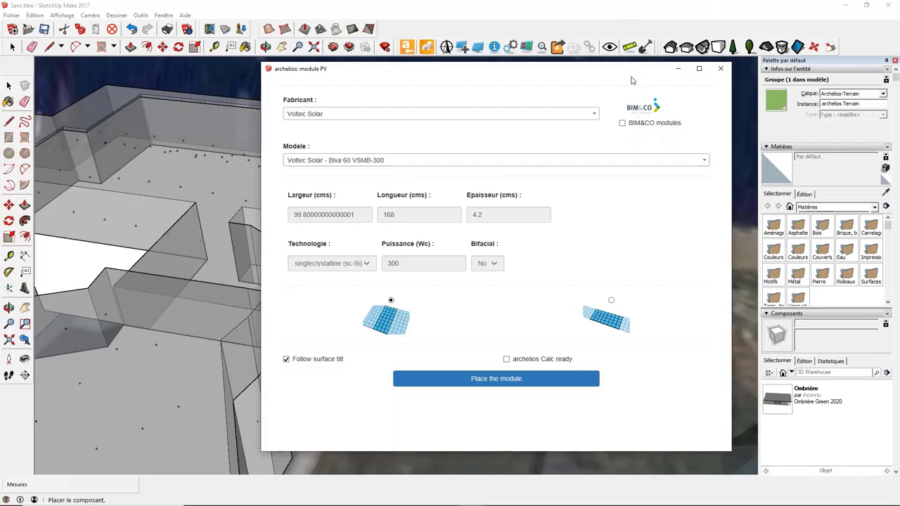
Compare portrait and landscape orientation of the PV module over the canopy roof, keeping portrait selected
drag(608, 75, 592, 80)
drag(484, 75, 767, 89)
drag(706, 87, 682, 82)
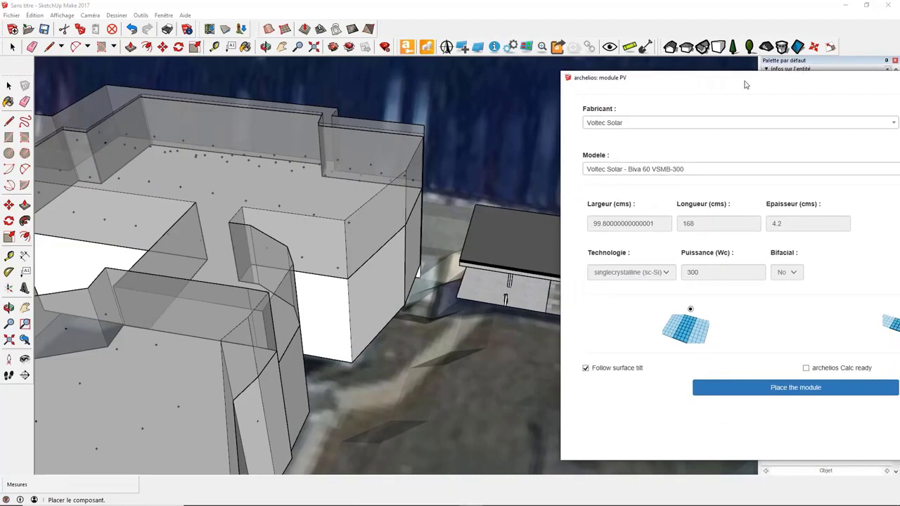
drag(745, 86, 706, 82)
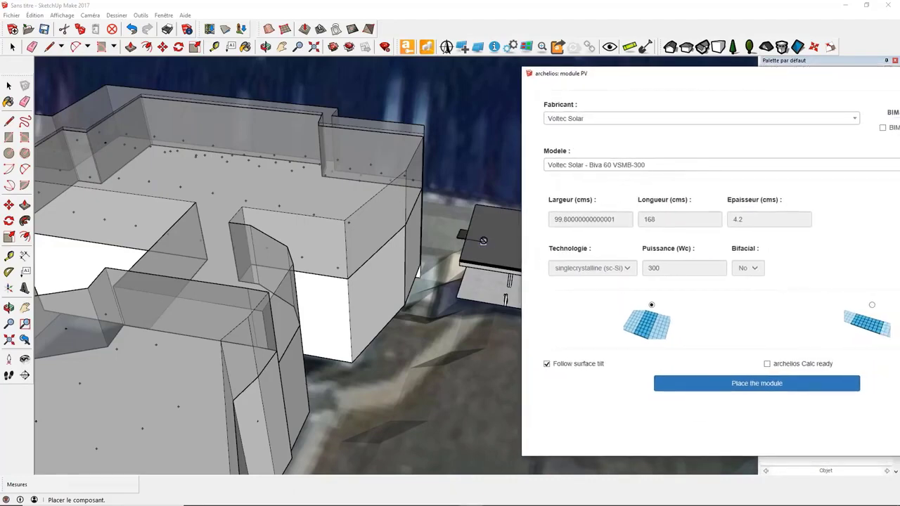
scroll(476, 256, up, 3)
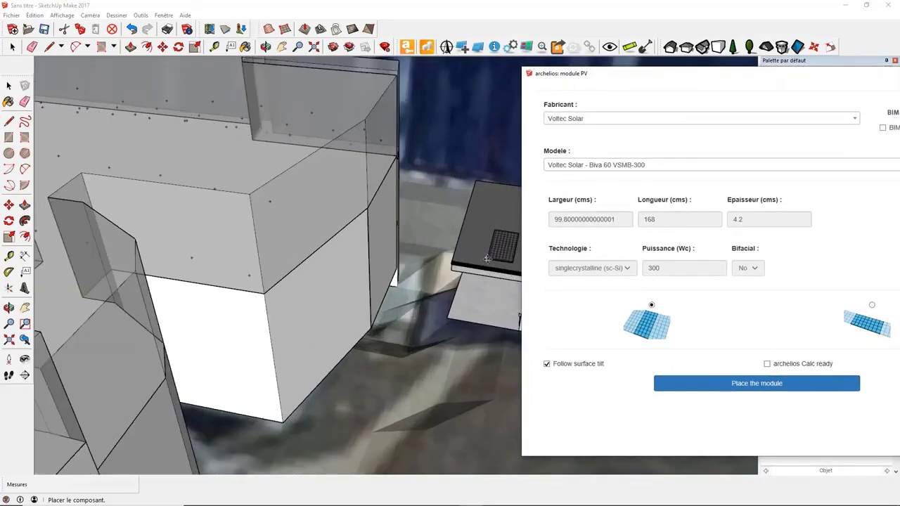
click(871, 307)
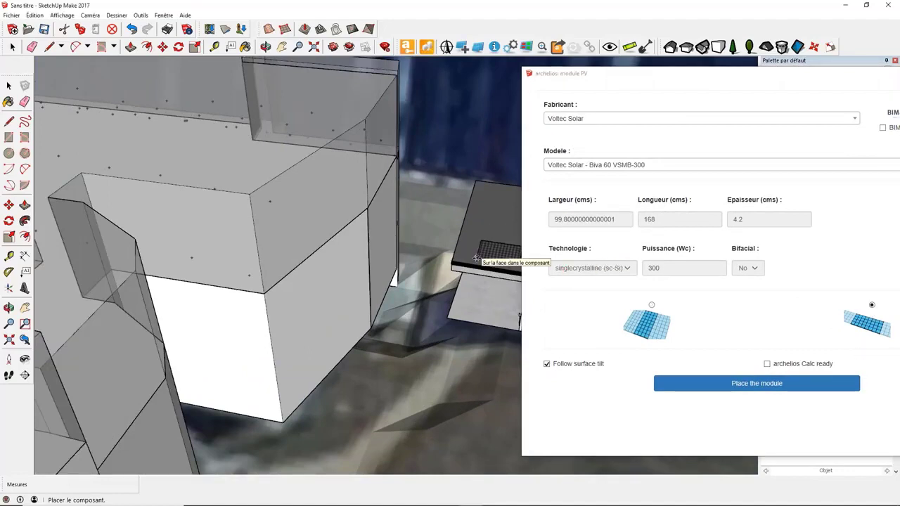
click(652, 307)
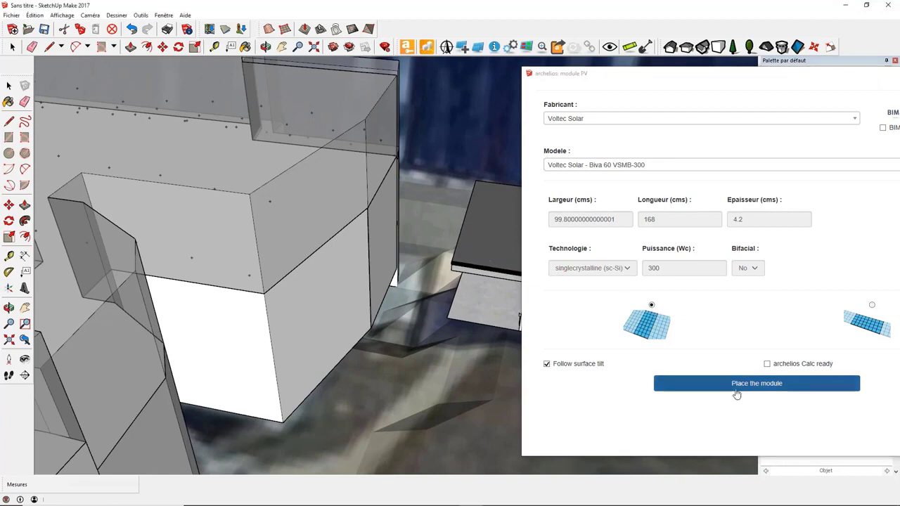
Place the portrait PV module at the front corner of the canopy roof nearest the building and close the module settings
click(742, 386)
scroll(460, 258, up, 8)
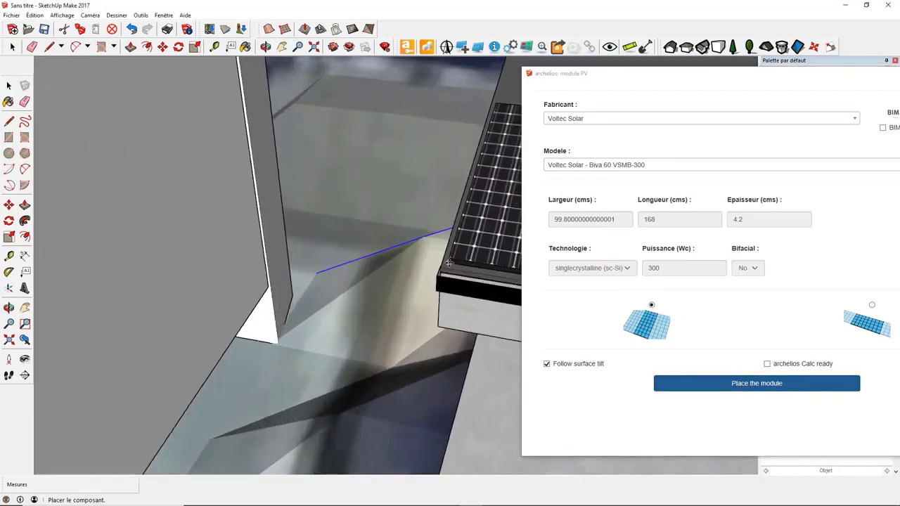
click(450, 262)
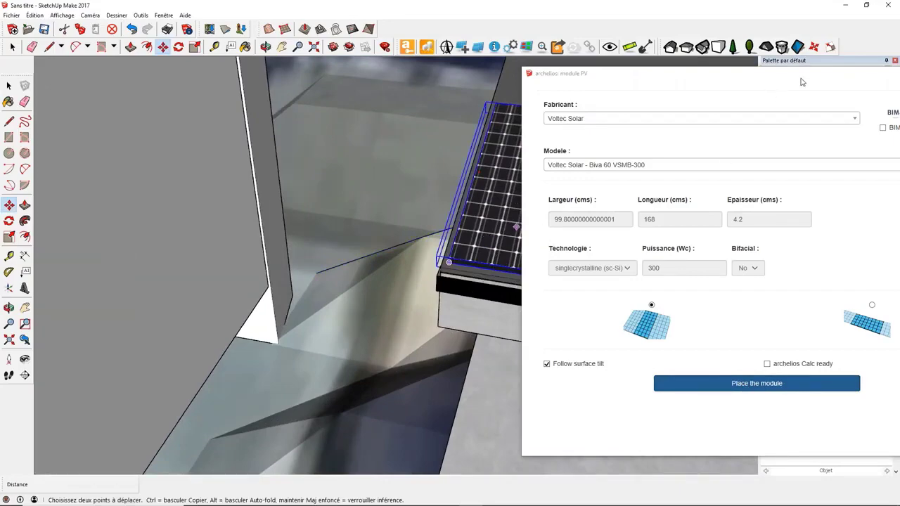
click(625, 80)
drag(625, 79, 427, 80)
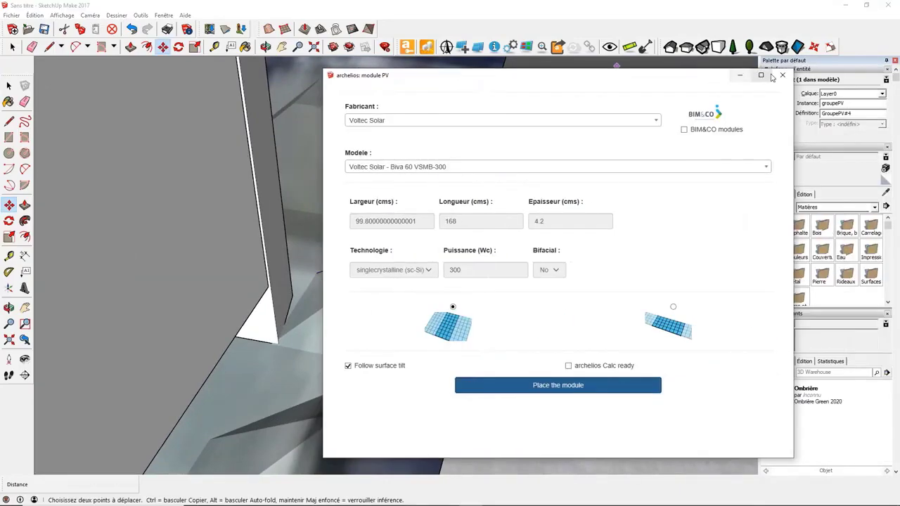
click(782, 75)
Open the automatic module layout (Calepinage) settings for the PV module placed on the canopy roof
scroll(607, 235, down, 1)
scroll(607, 235, down, 5)
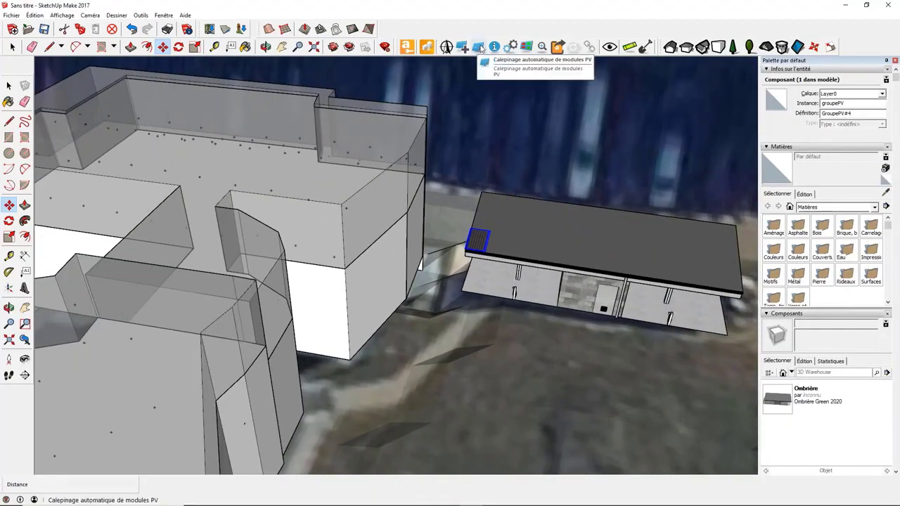
click(477, 47)
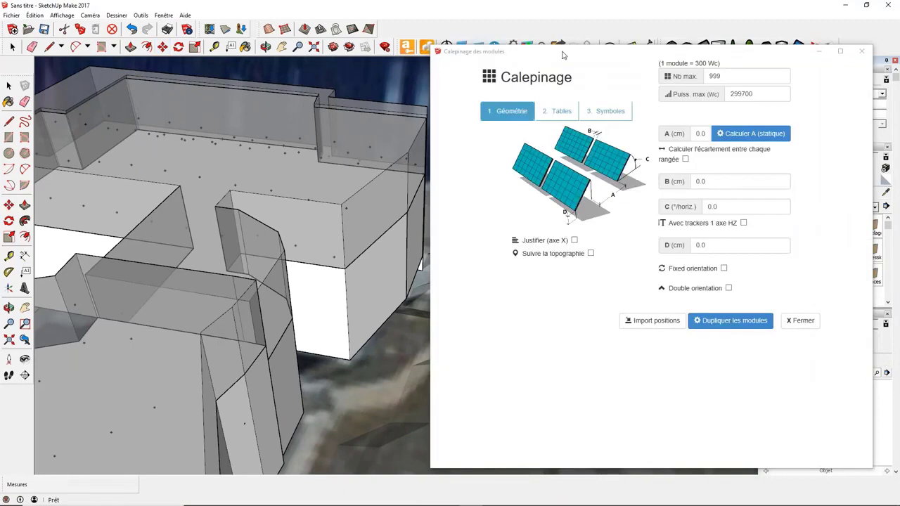
drag(562, 56, 280, 76)
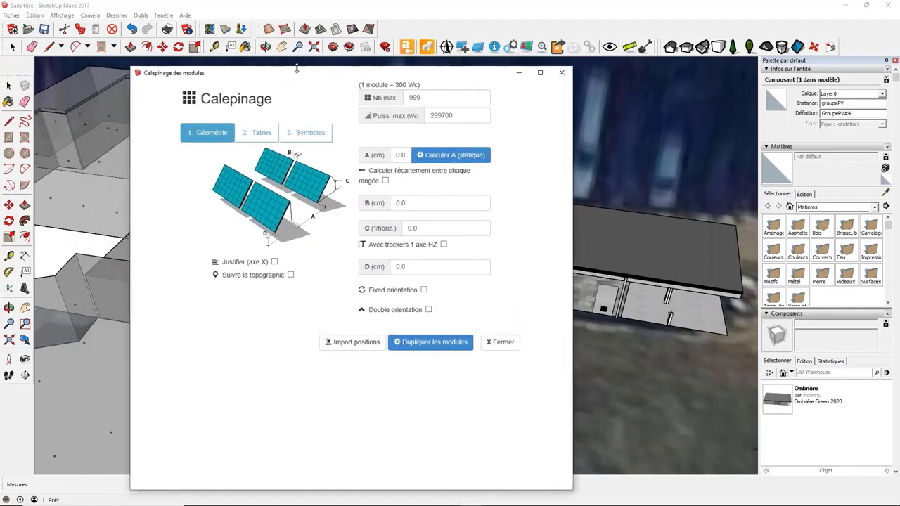
drag(420, 84, 355, 91)
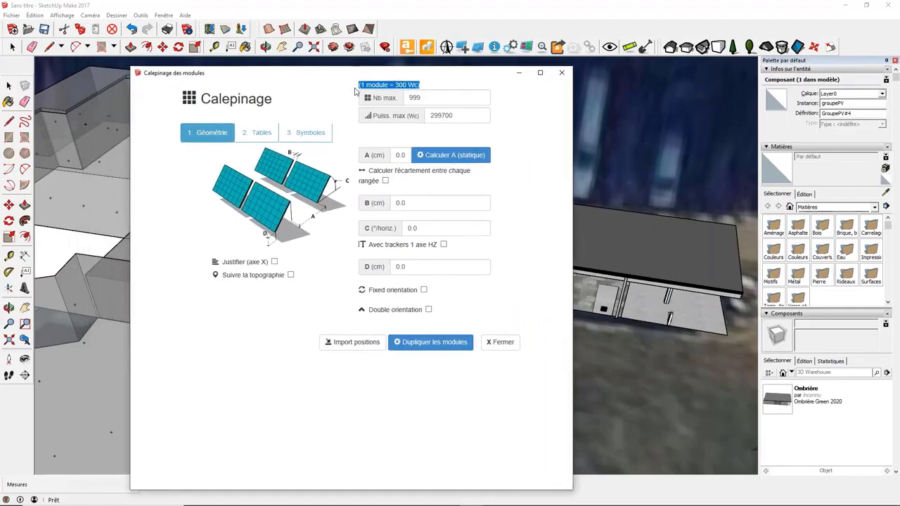
click(429, 86)
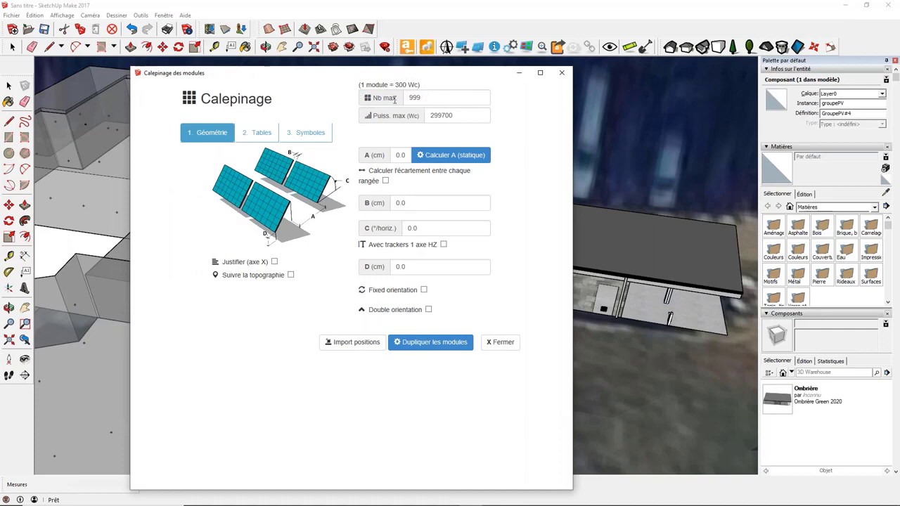
Set the layout's maximum number of modules to 10
click(415, 99)
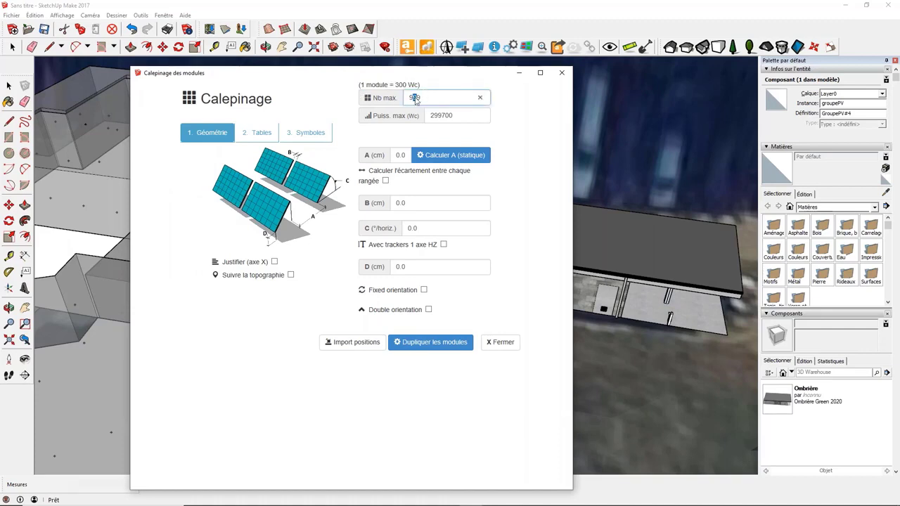
drag(421, 97, 398, 93)
text(10)
Set the layout's maximum power to 14000 Wc
drag(456, 119, 439, 116)
click(450, 115)
drag(446, 118, 416, 116)
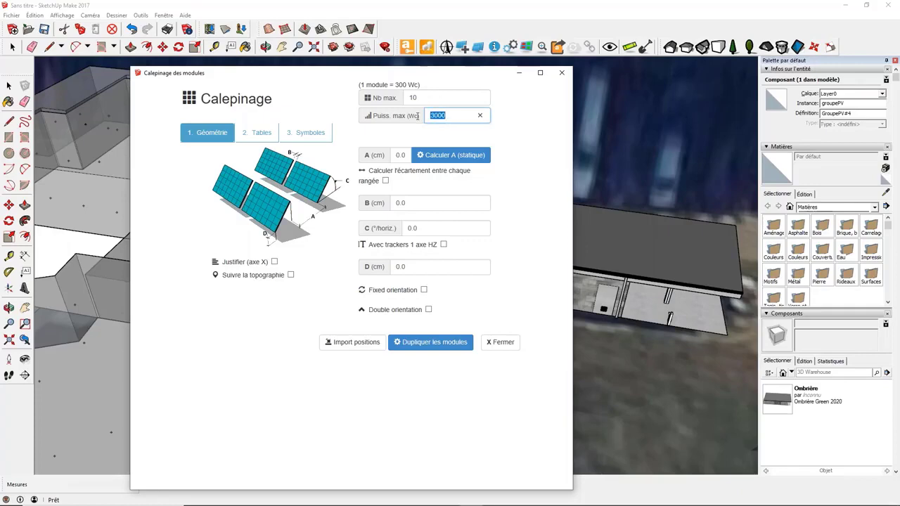
text(14)
drag(421, 98, 375, 94)
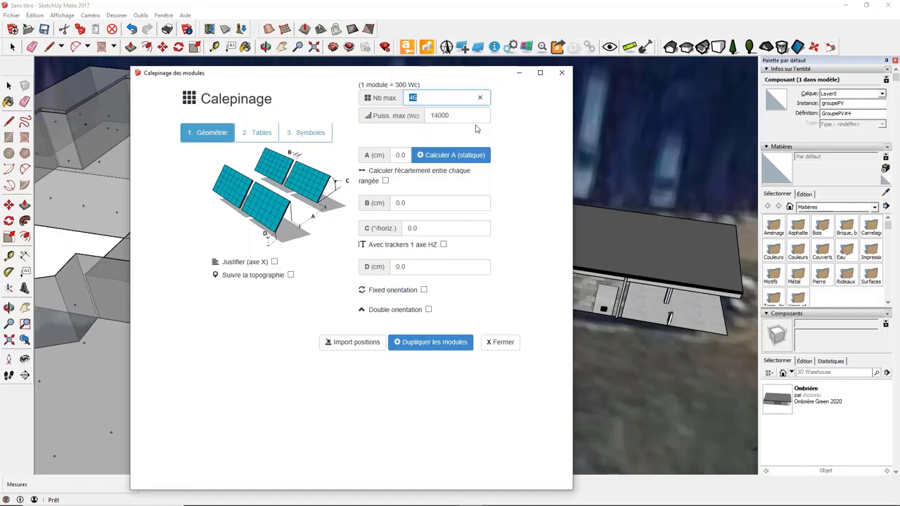
click(513, 133)
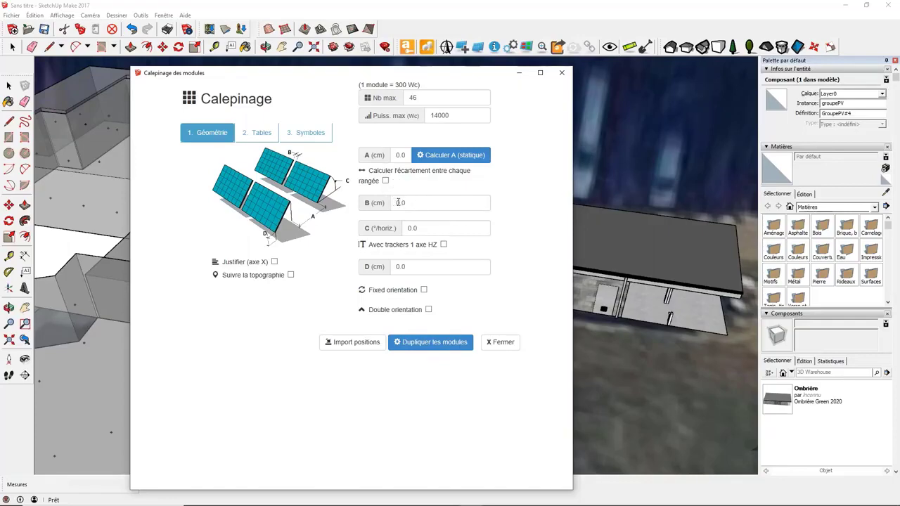
Review the layout's B, C and D geometry values, the fixed and double orientation options and the tables settings, leaving them as they are
click(398, 203)
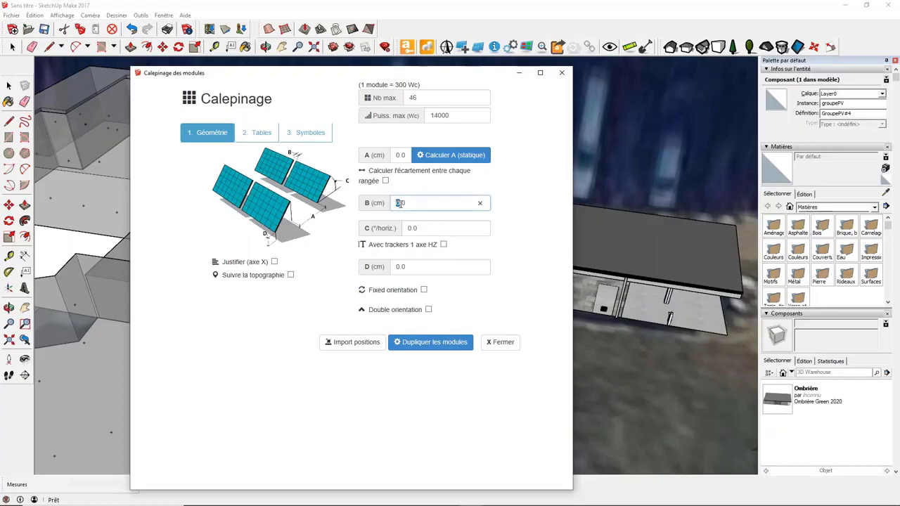
click(396, 204)
click(412, 227)
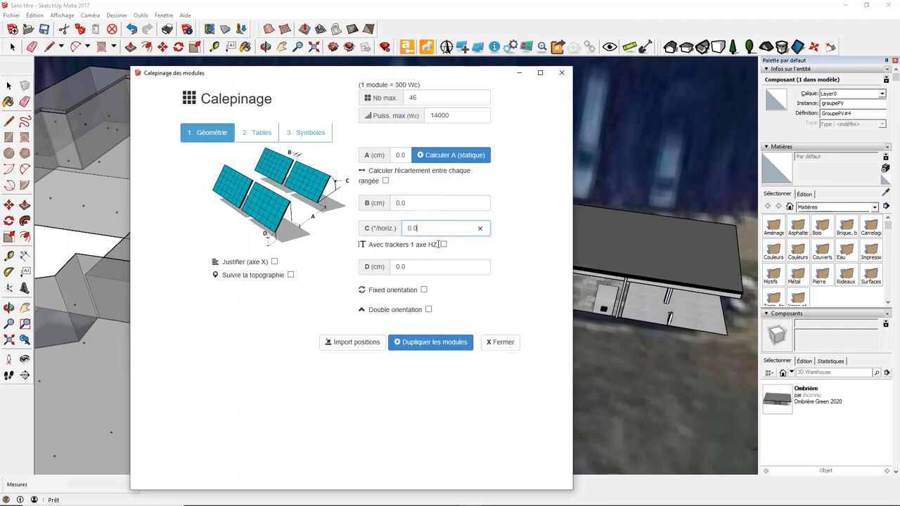
double_click(400, 267)
click(411, 267)
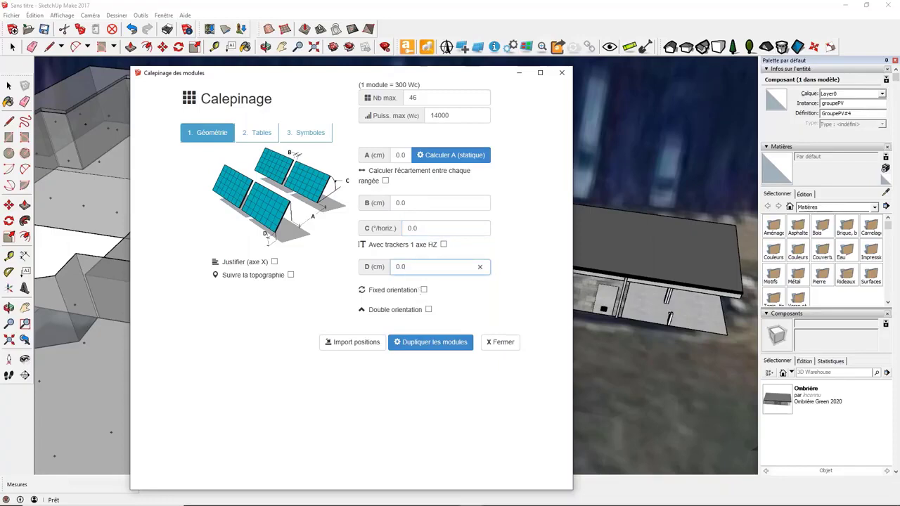
click(424, 290)
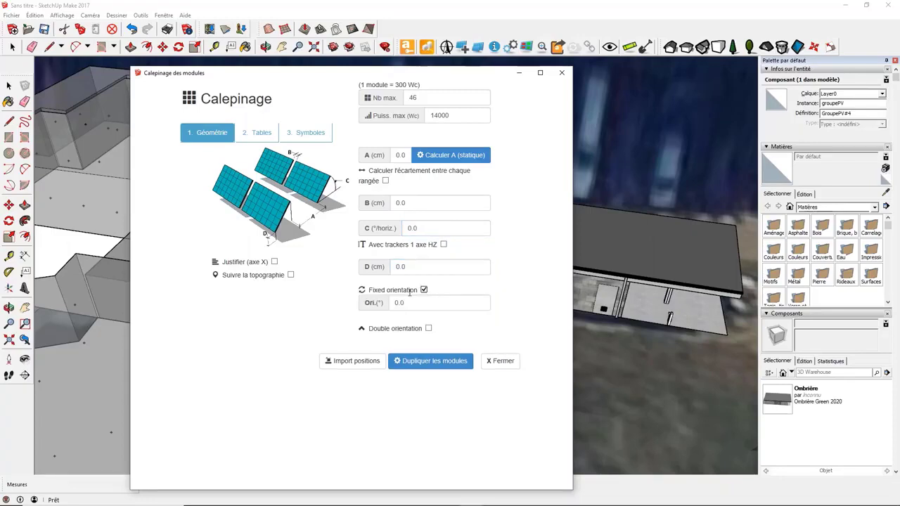
click(424, 290)
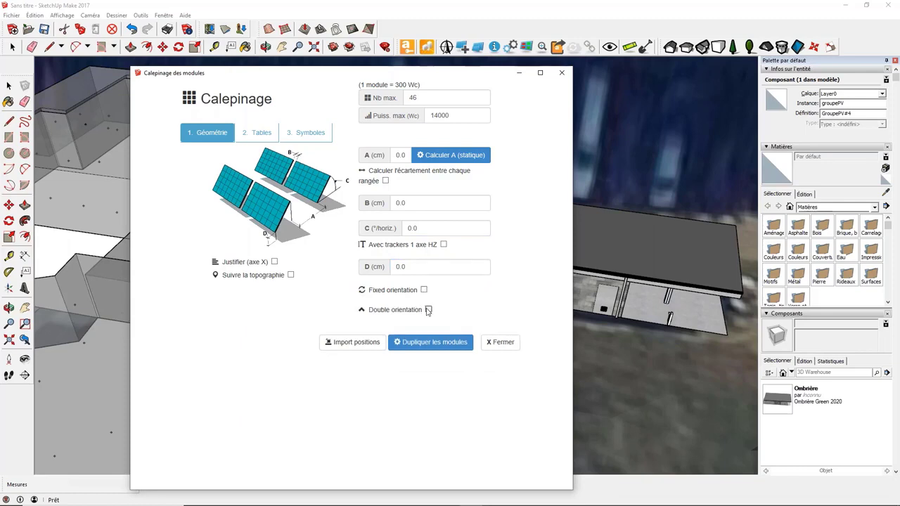
click(428, 310)
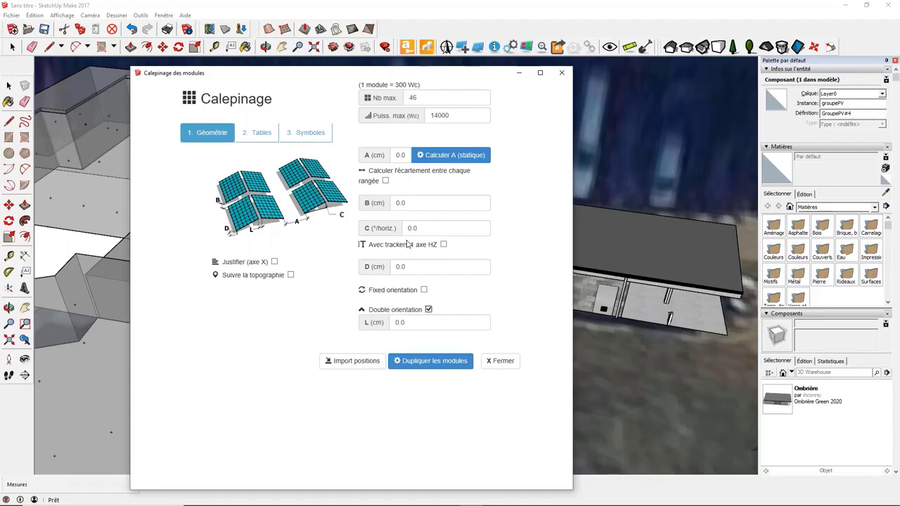
click(430, 310)
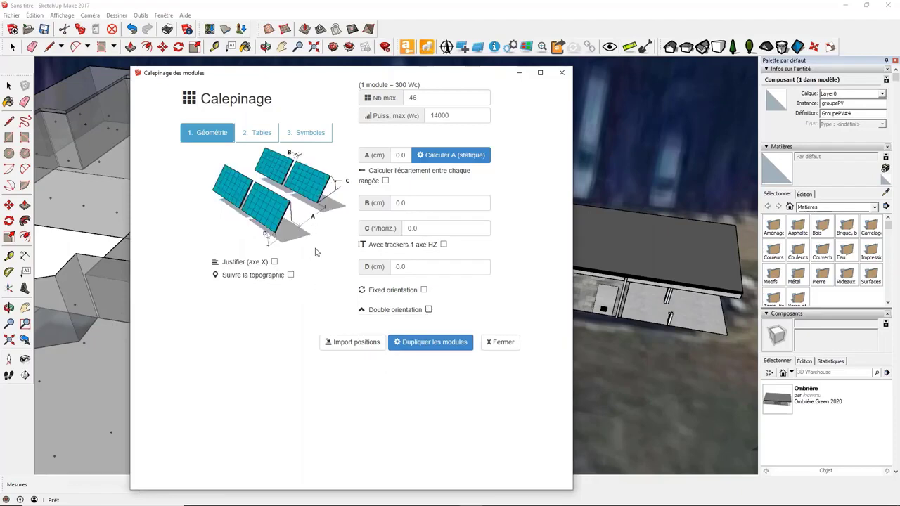
click(273, 138)
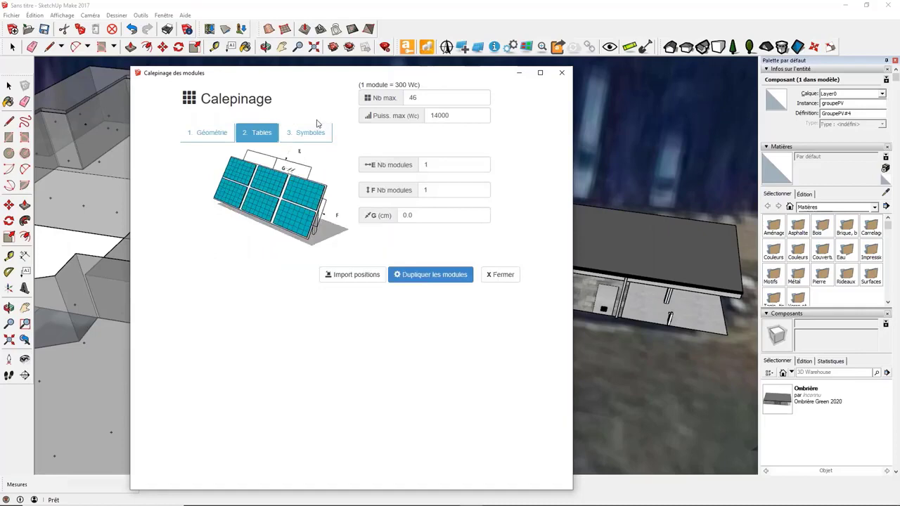
Review the layout's table module counts, spacing G and fixing-point symbol settings, and return to the geometry settings
click(427, 190)
click(434, 166)
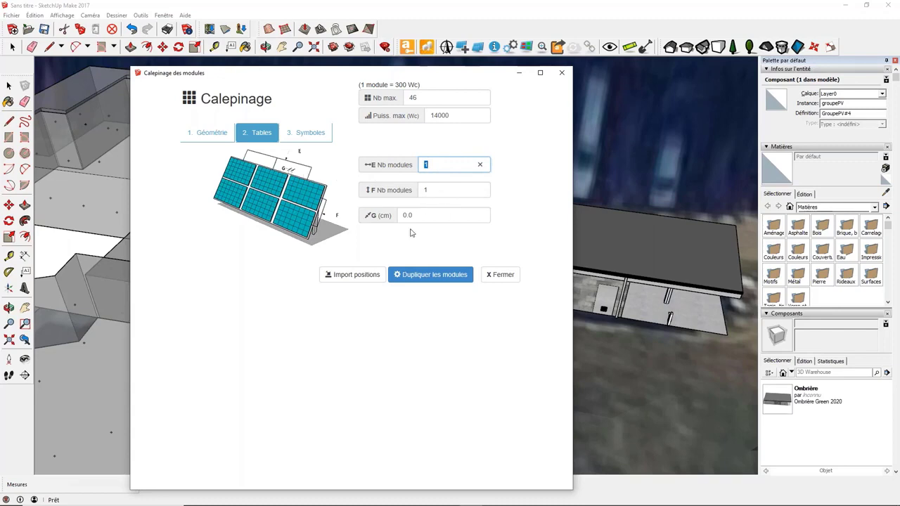
click(322, 132)
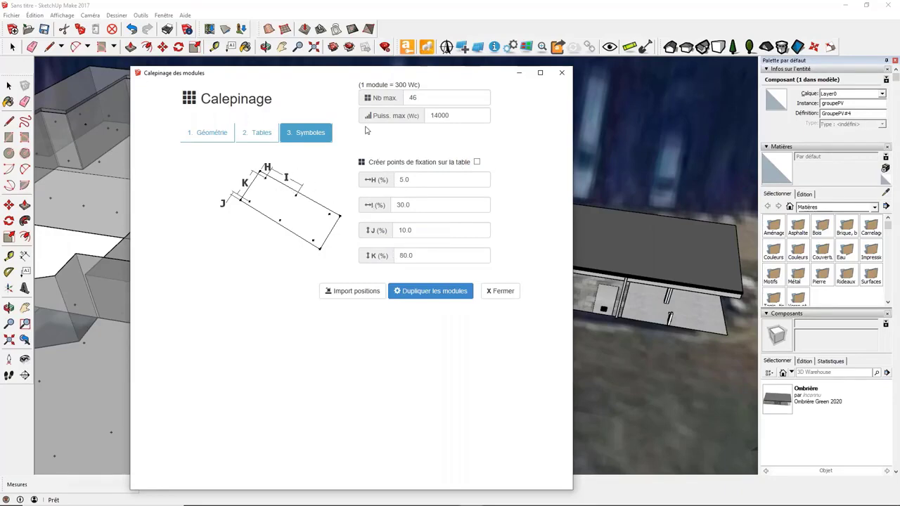
click(209, 133)
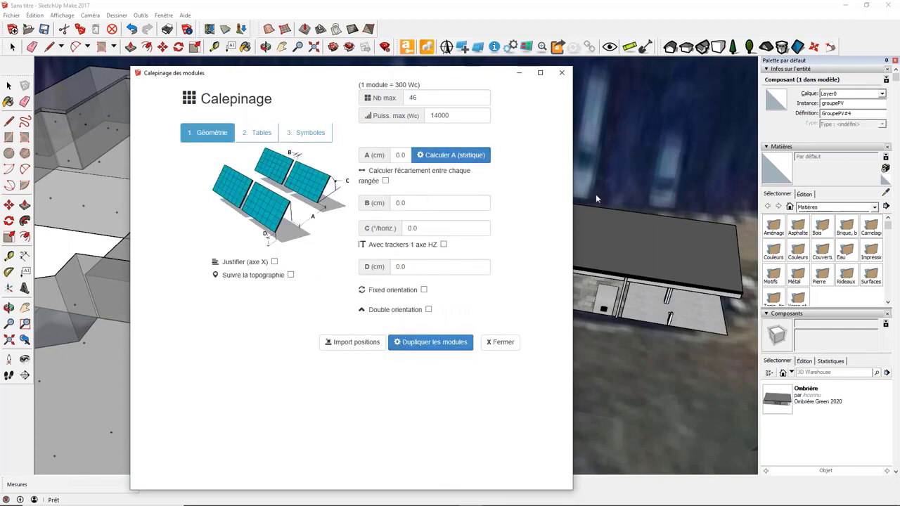
Duplicate the PV modules across the canopy's roof face, close the layout settings and check the PV module information summary
click(622, 231)
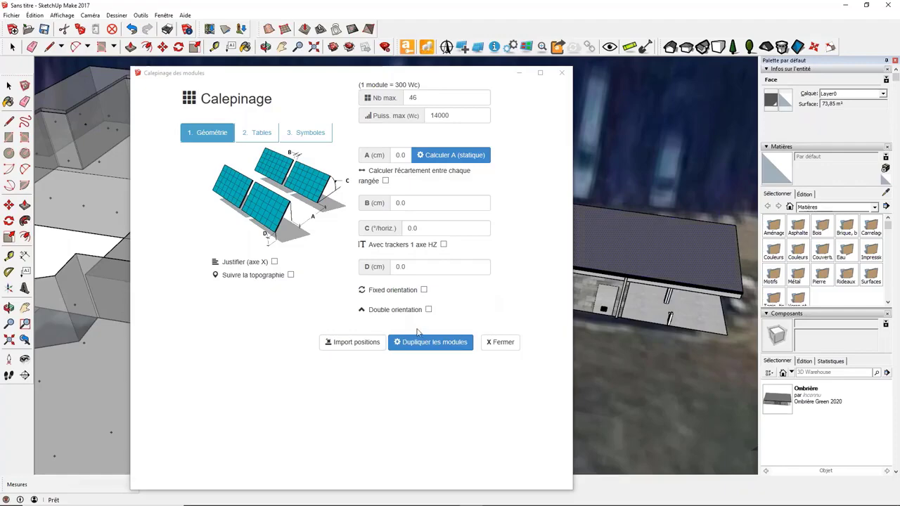
click(430, 349)
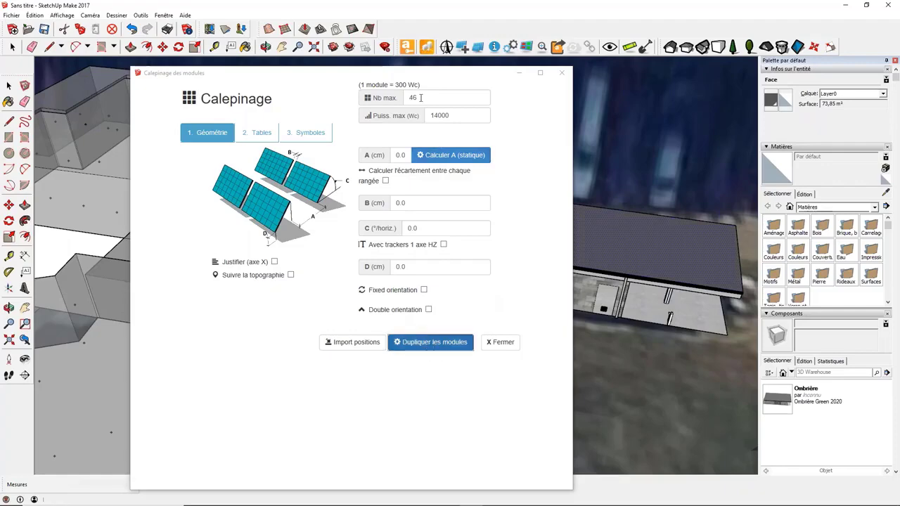
drag(446, 76, 388, 65)
click(380, 333)
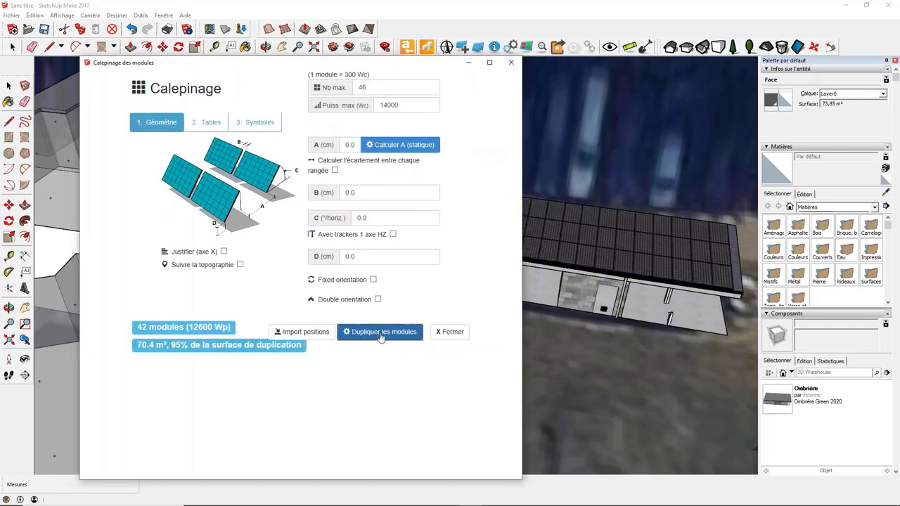
mouse_move(392, 69)
mouse_down()
mouse_move(604, 295)
mouse_move(600, 219)
mouse_move(408, 61)
mouse_up()
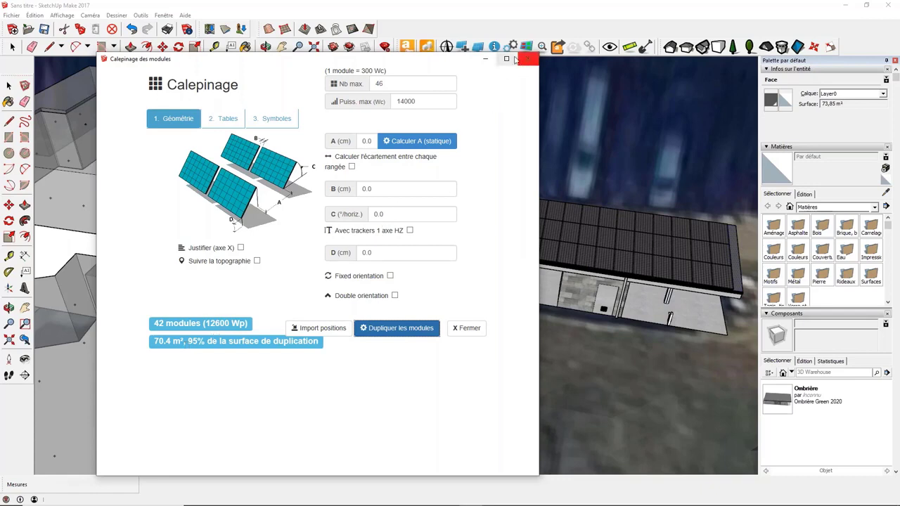
drag(440, 60, 476, 64)
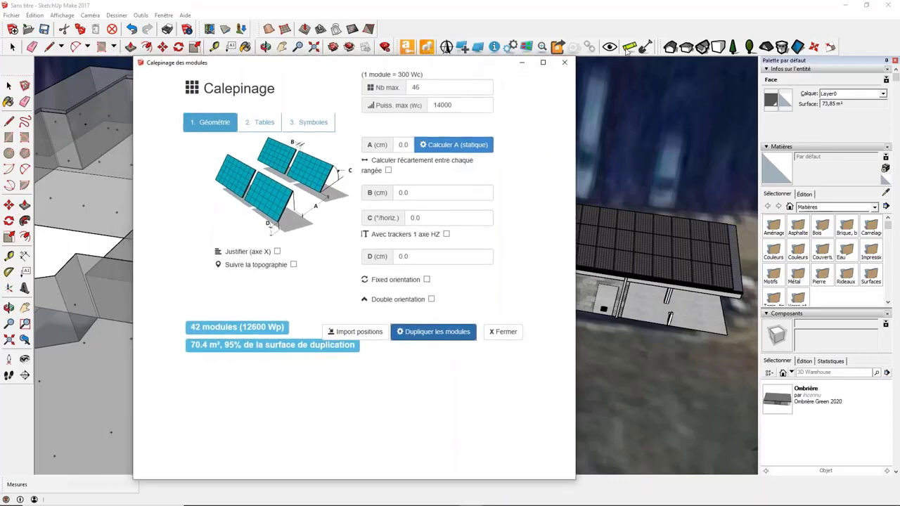
click(567, 63)
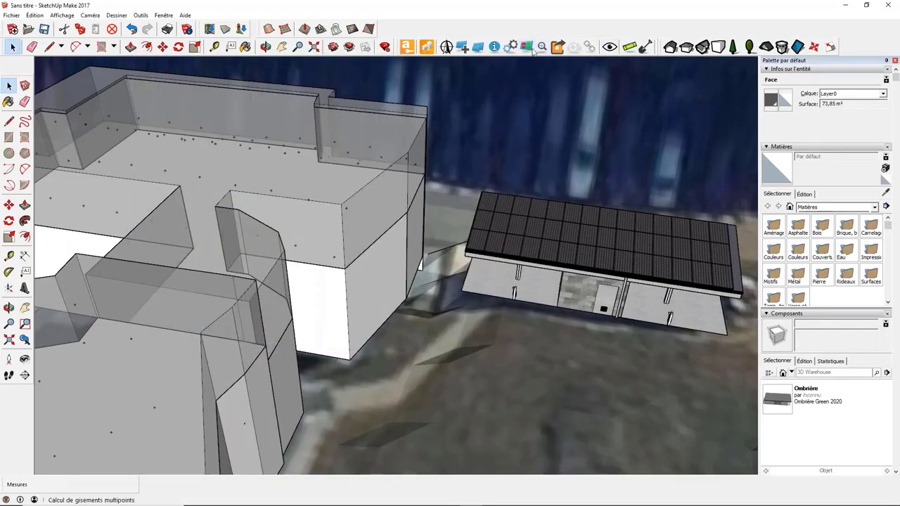
click(495, 46)
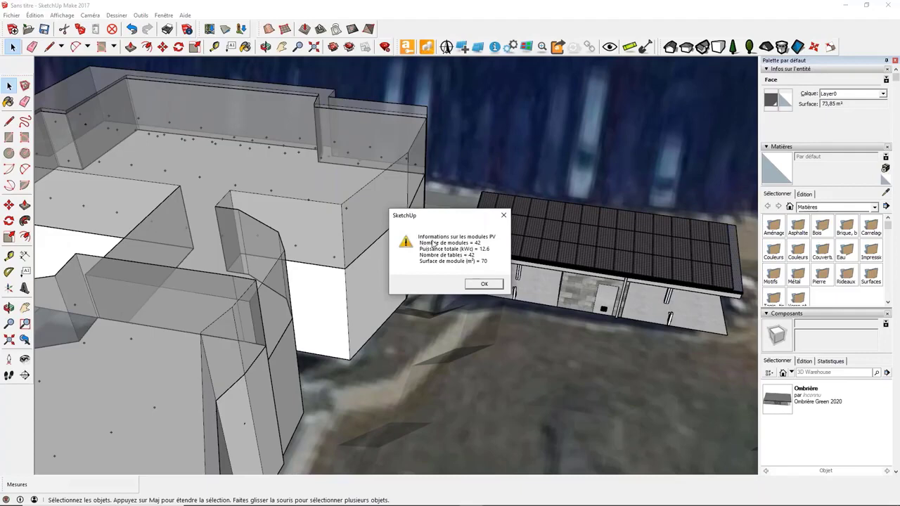
click(483, 284)
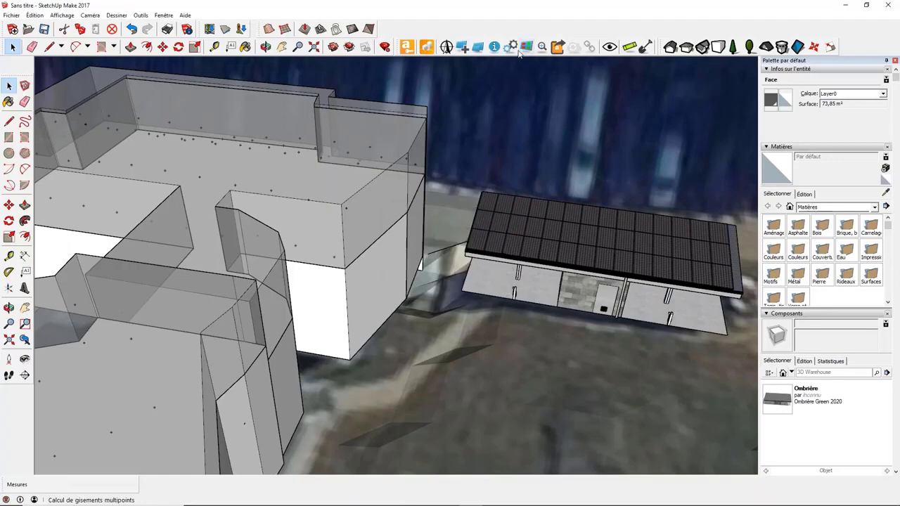
Save the model to the desktop (Bureau) as Ombrière_TSI
click(44, 30)
click(330, 237)
text(Ombrière_Y)
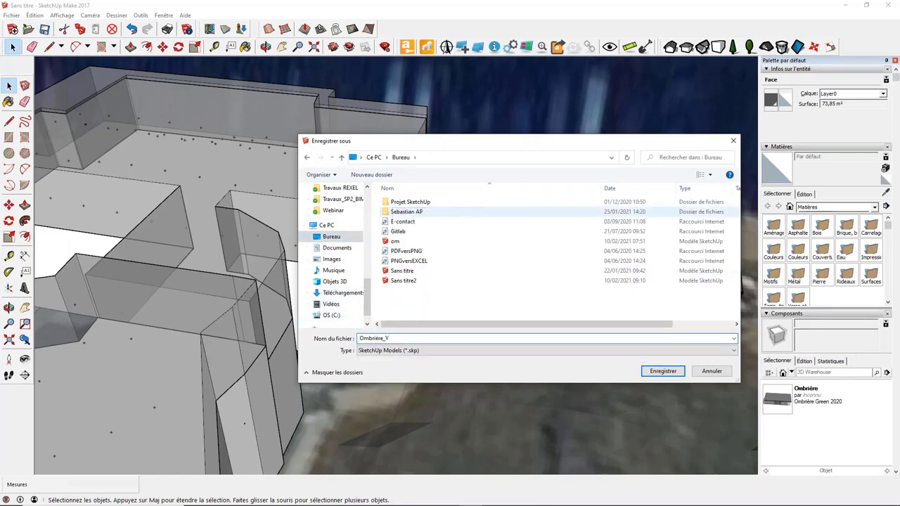
text(SI)
click(663, 370)
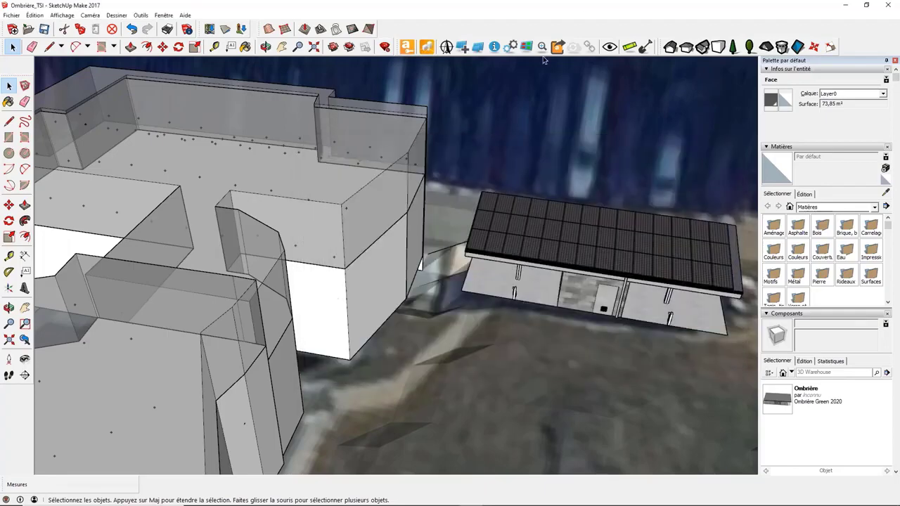
Run the multipoint irradiation calculation on the roof's PV modules and examine the weather station information beside the 3D bars
click(526, 47)
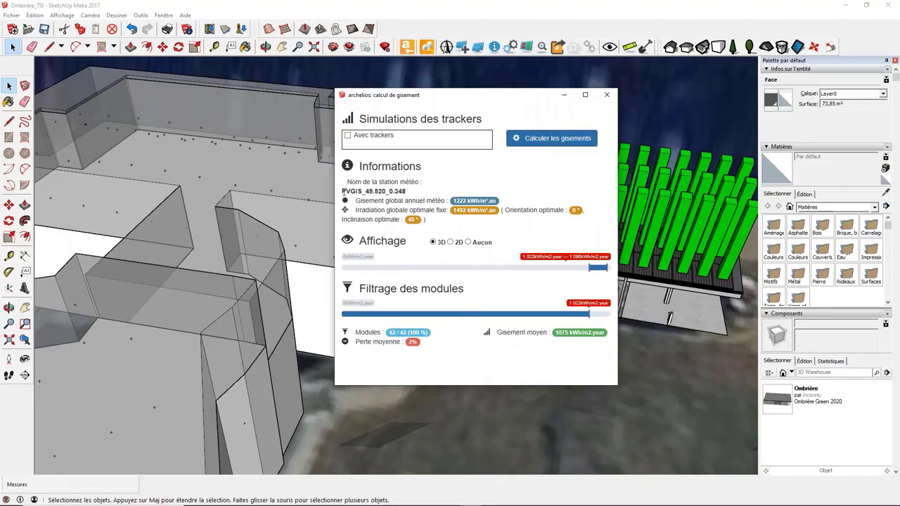
drag(342, 191, 417, 189)
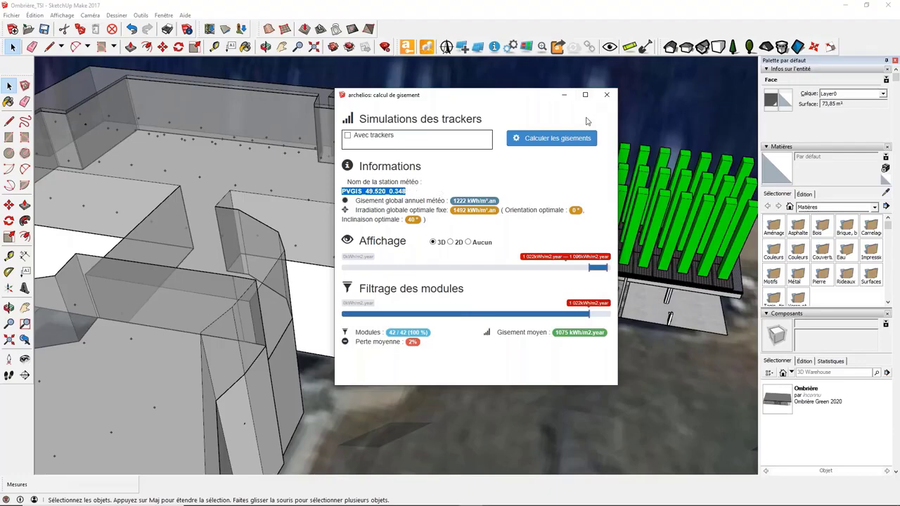
drag(492, 102, 355, 94)
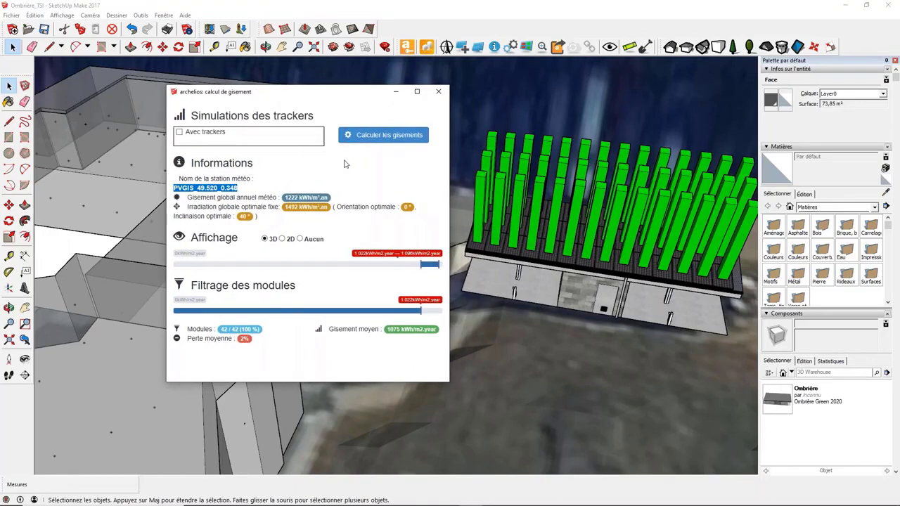
click(318, 187)
double_click(243, 193)
drag(308, 92, 310, 84)
click(273, 178)
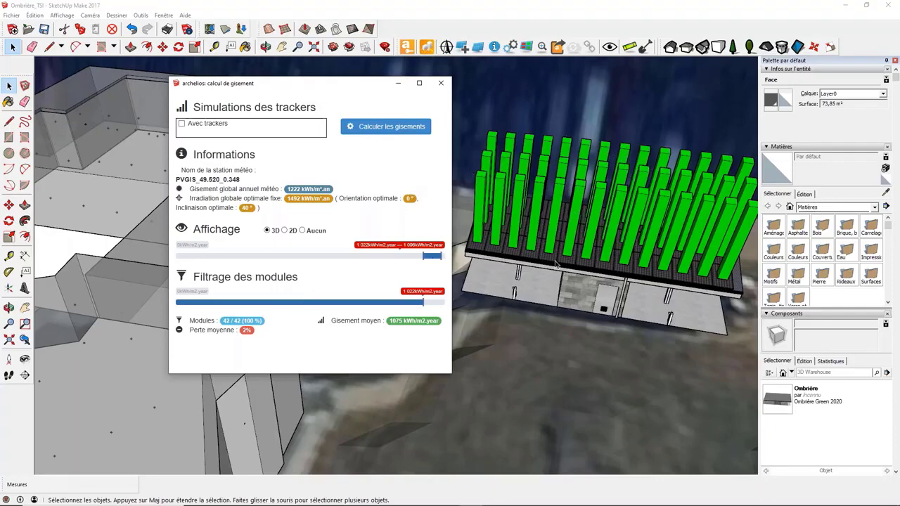
drag(356, 86, 335, 112)
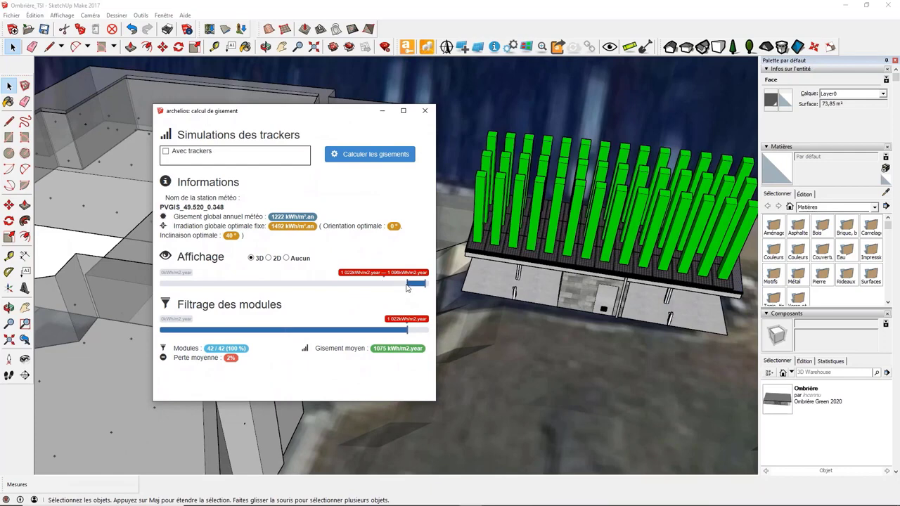
Raise the lower limit of the 3D irradiation display range to about 1040 kWh/m2.year and inspect the coloured module bars
drag(407, 287, 416, 288)
drag(421, 284, 412, 288)
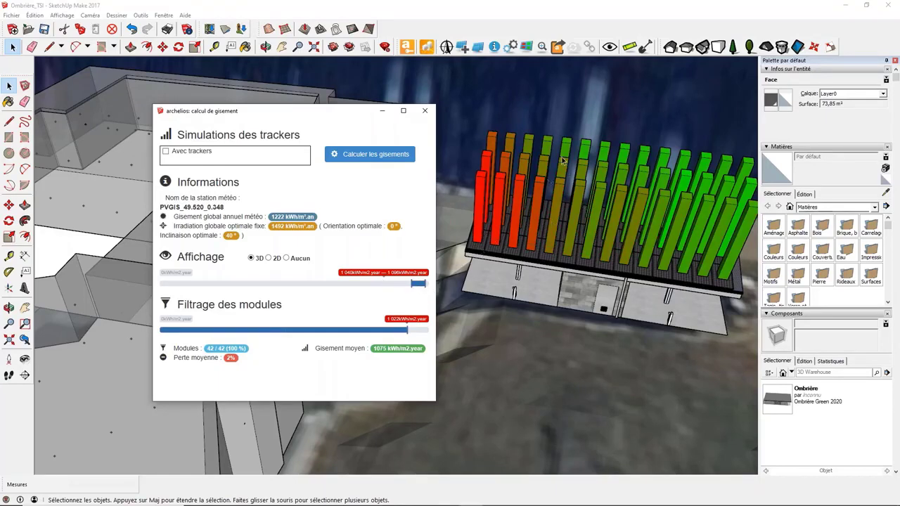
scroll(566, 287, down, 3)
scroll(563, 288, up, 4)
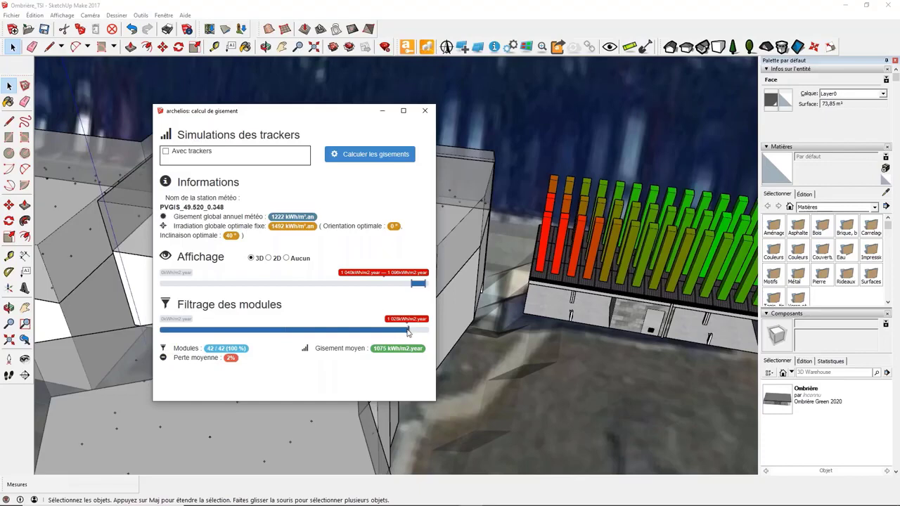
Try filtering out modules that receive less than about 1061 kWh/m2.year and inspect the remaining ones on the roof
drag(408, 332, 413, 332)
drag(417, 333, 417, 332)
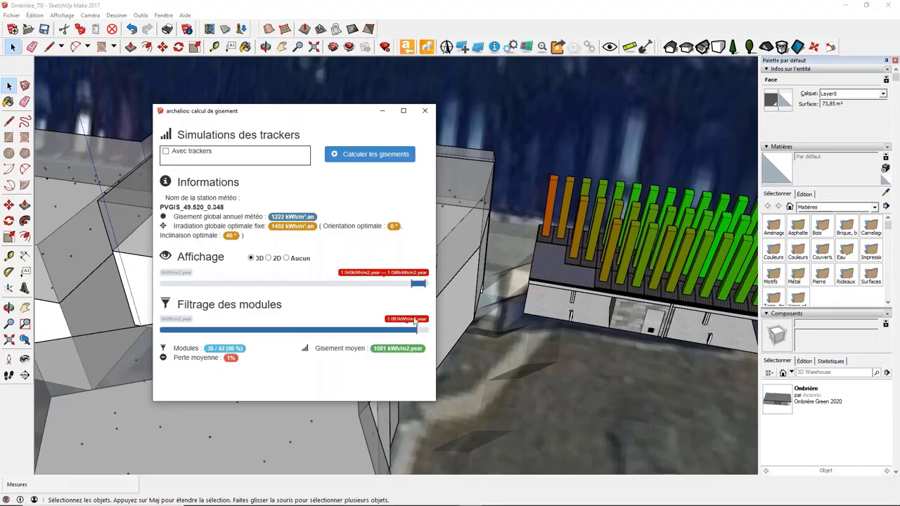
middle_drag(570, 295, 530, 269)
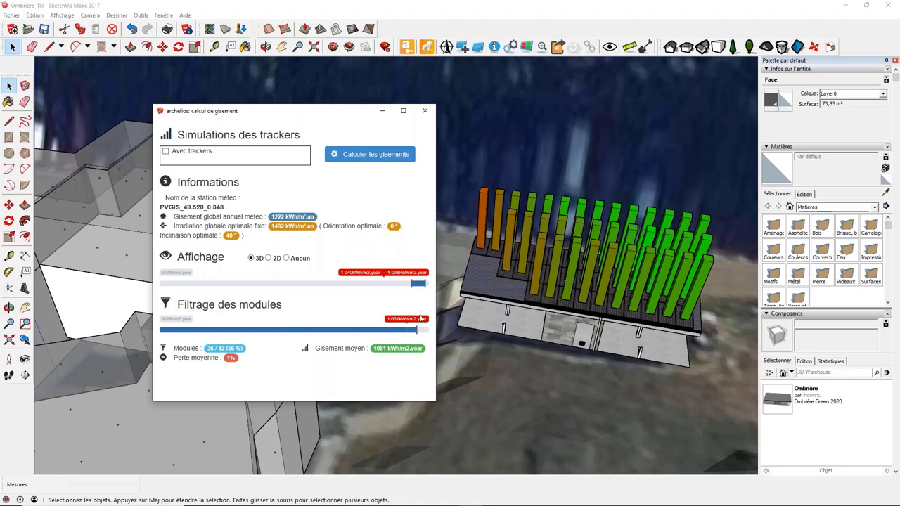
Set the module filter threshold to about 760 kWh/m2.year and close the irradiation results
drag(416, 332, 343, 333)
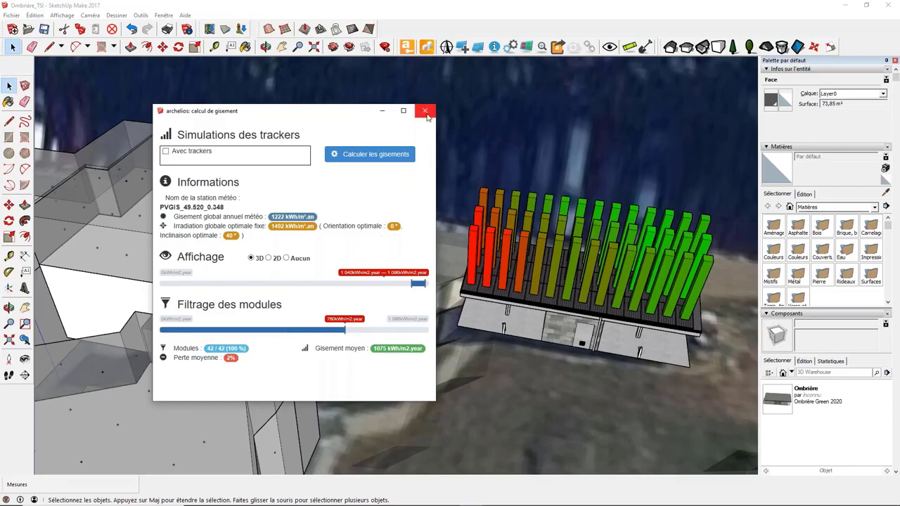
click(425, 112)
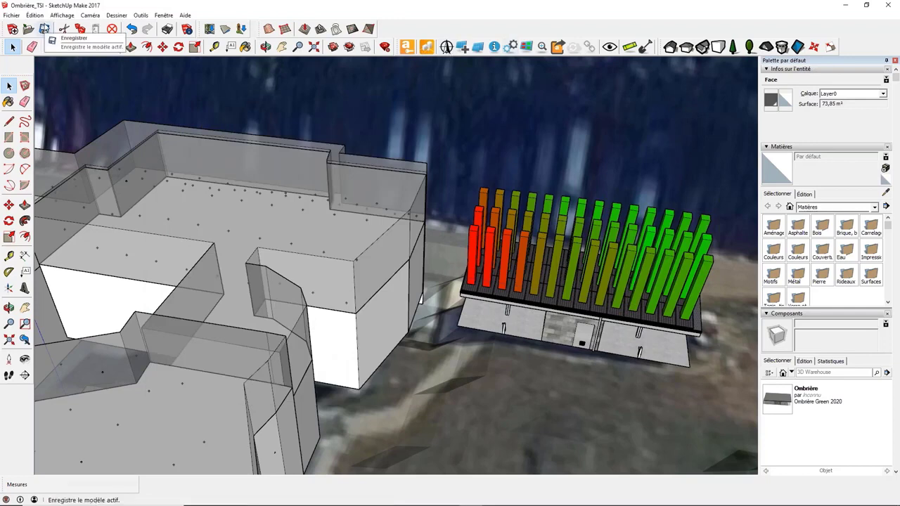
Save the model and export the project to archelios under the name Ombrière_TSI
click(44, 29)
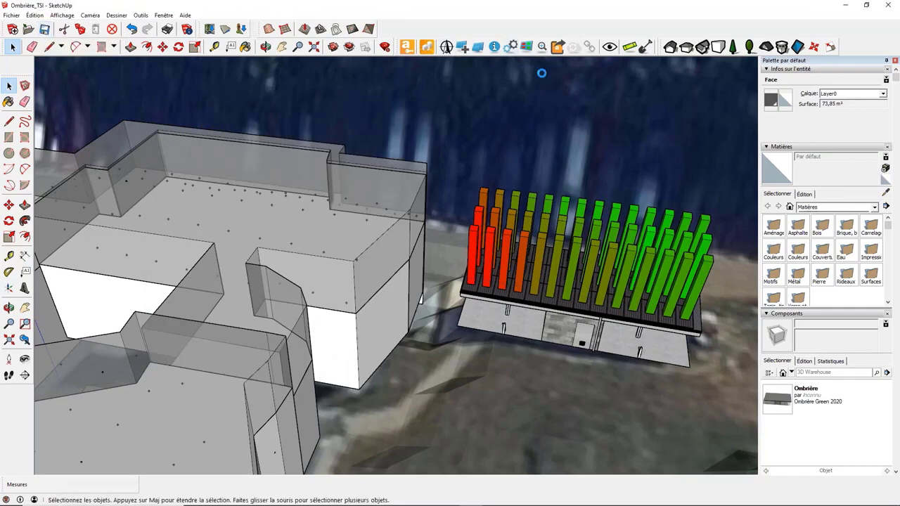
click(557, 46)
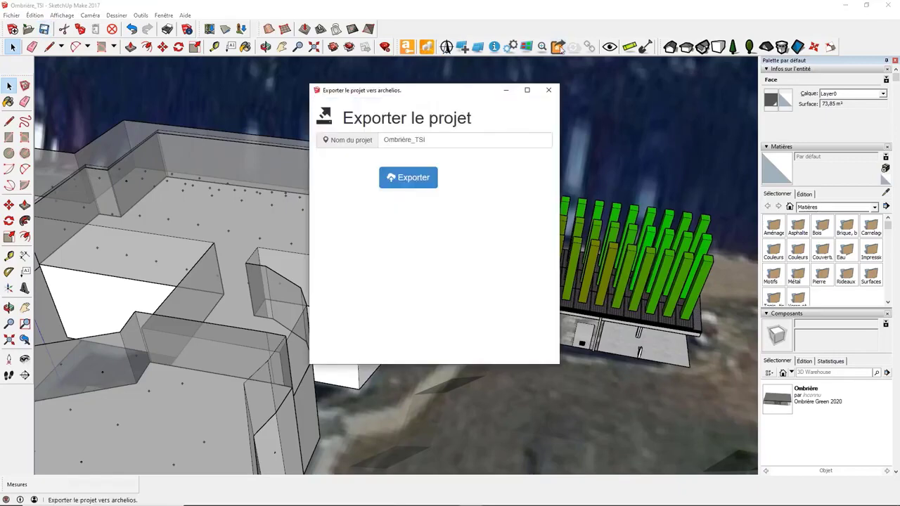
click(432, 179)
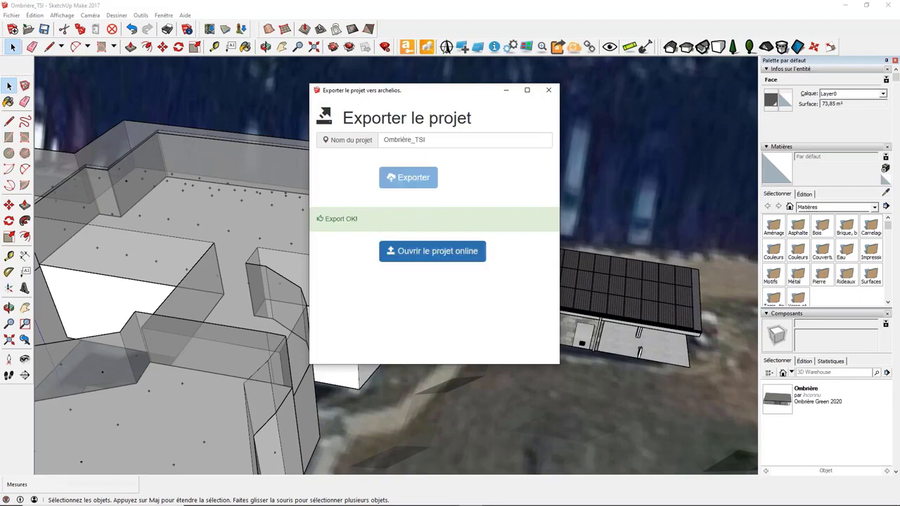
Open the exported project online in archelios PRO in the browser and close the surplus browser tabs
click(443, 252)
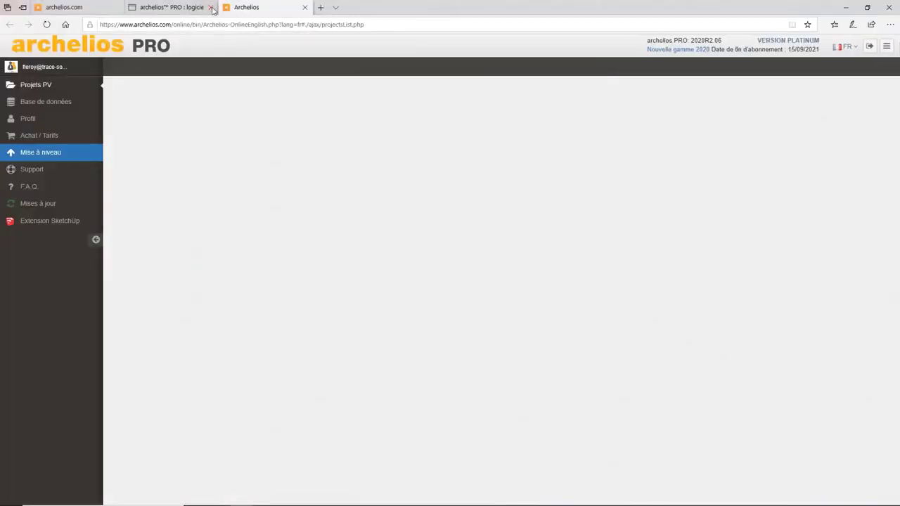
click(211, 7)
click(117, 7)
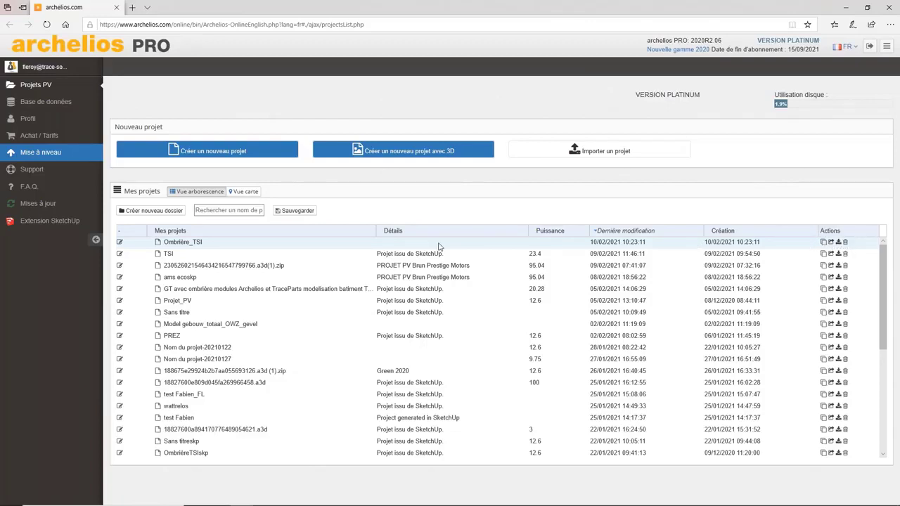
Open the equipment database, view the inverter characteristics sheet and close it
click(62, 104)
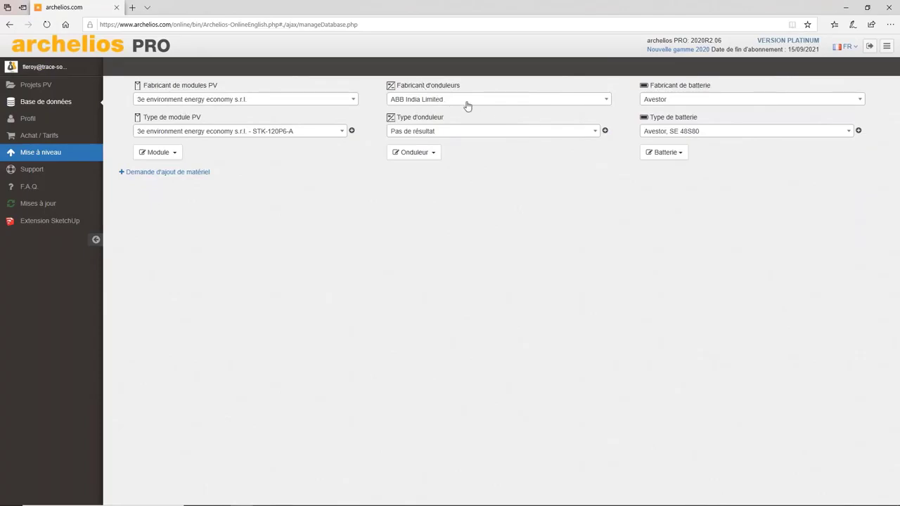
click(605, 131)
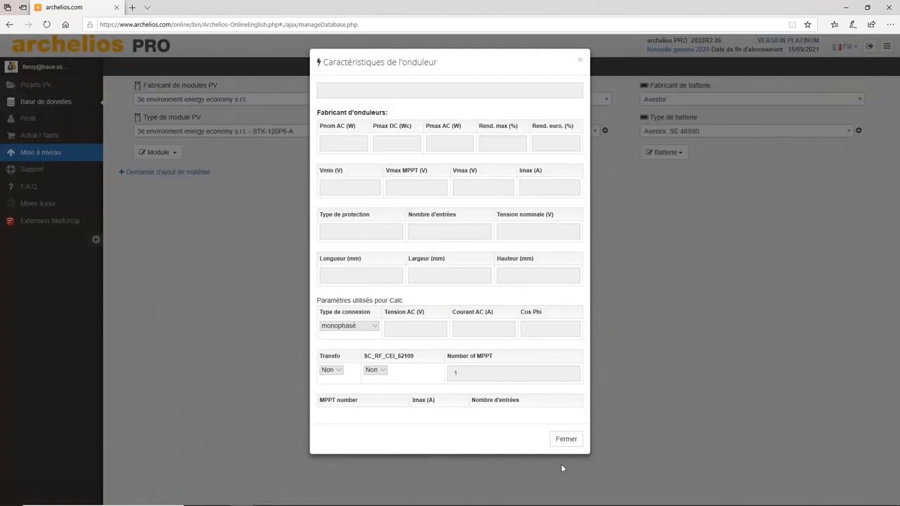
click(566, 440)
Search the PV module manufacturers for "voltec" and select Voltec Solar
click(343, 131)
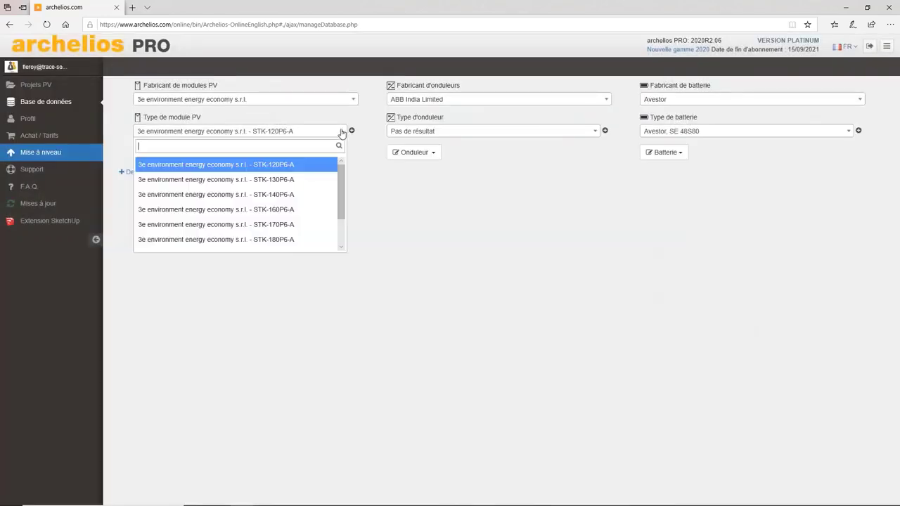
click(190, 100)
click(190, 100)
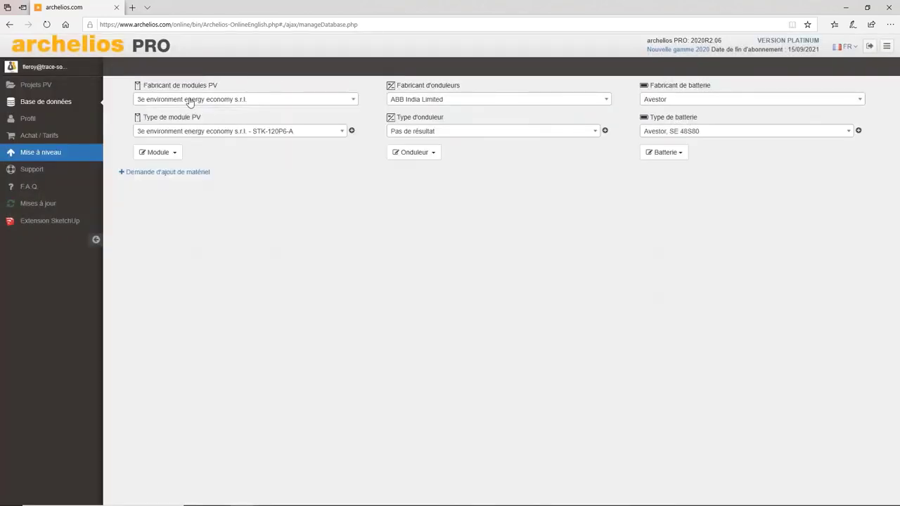
click(190, 101)
text(voltec)
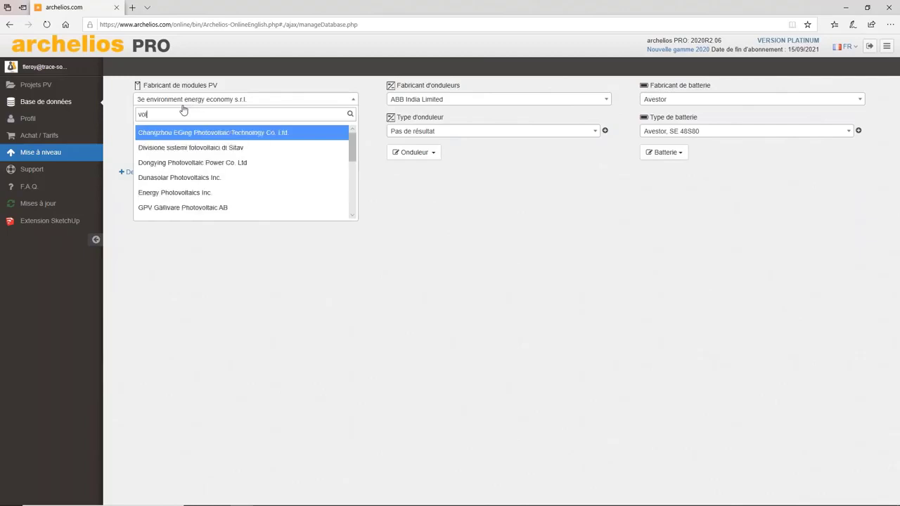
click(169, 147)
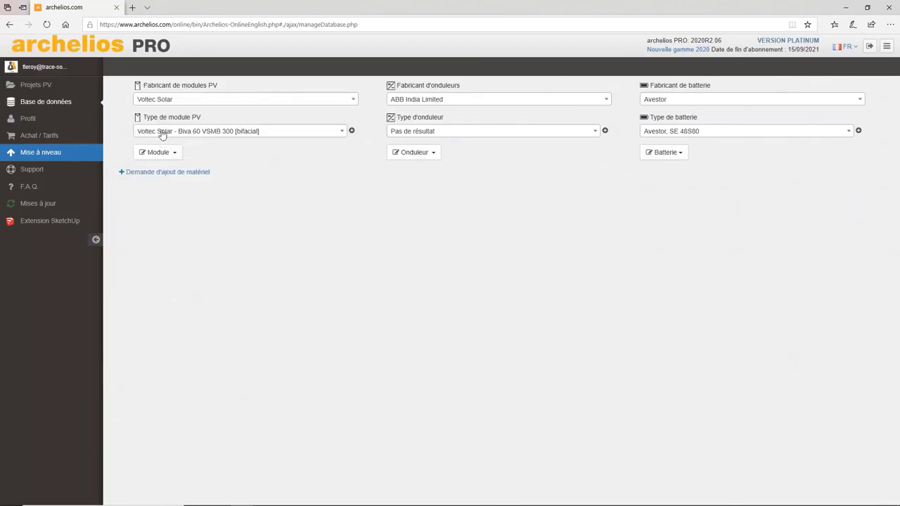
Select the Voltec Solar - Biva 60 VSMB-300 module type, view its characteristics sheet and close it
click(166, 134)
scroll(225, 225, down, 2)
click(225, 239)
click(351, 132)
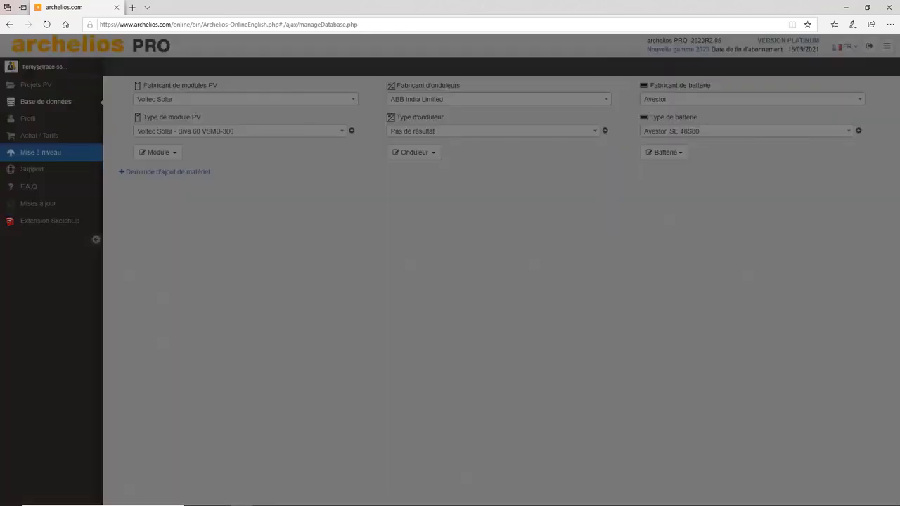
drag(520, 63, 441, 71)
click(492, 68)
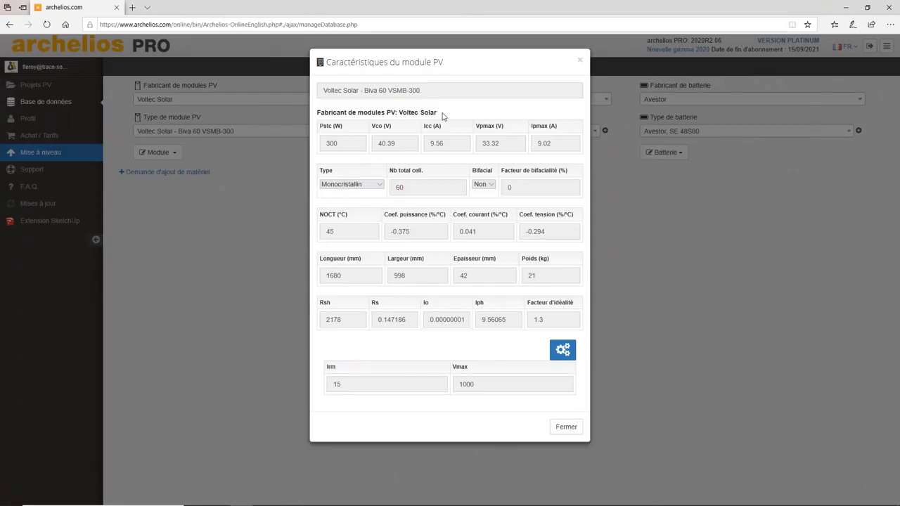
click(581, 426)
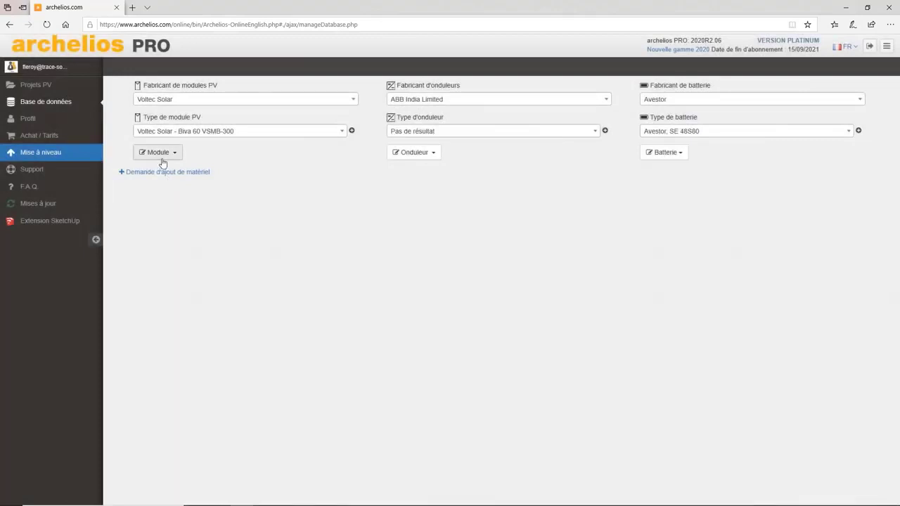
Open the selected PV module for editing, inspect its ideality factor and close the sheet without saving
click(161, 155)
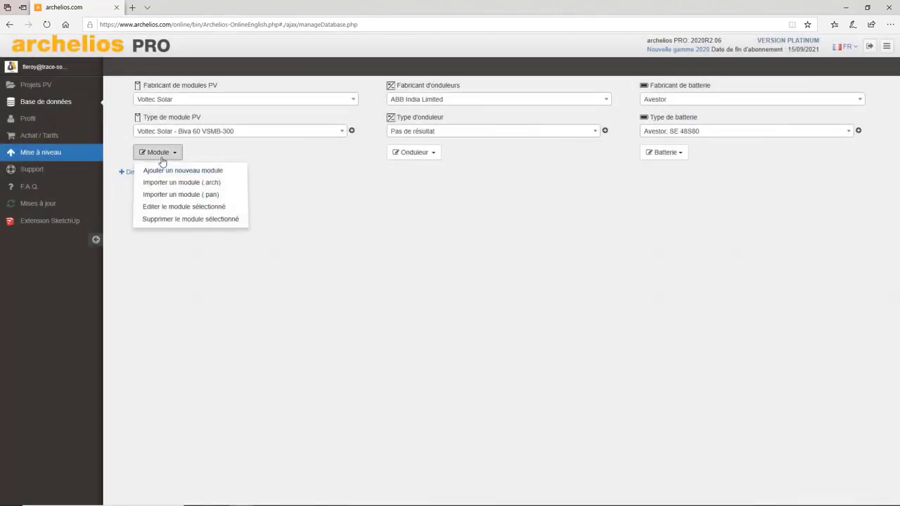
click(206, 207)
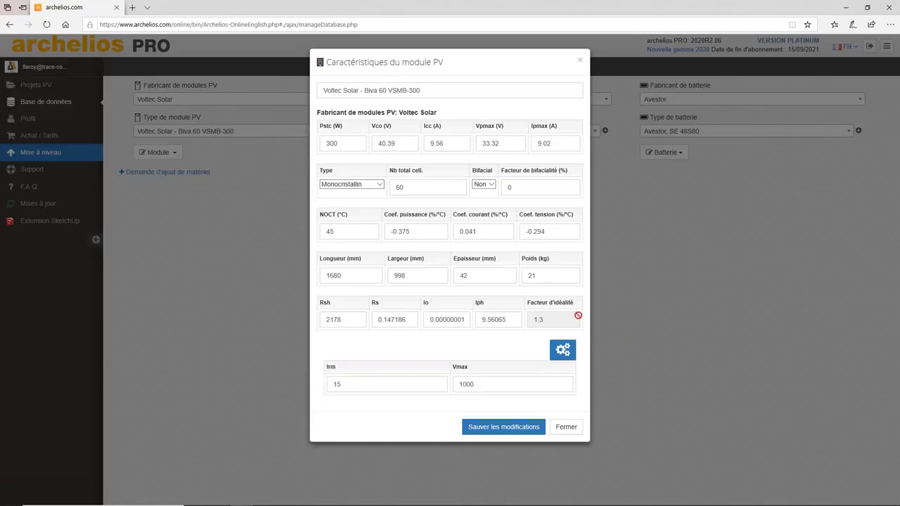
mouse_move(578, 316)
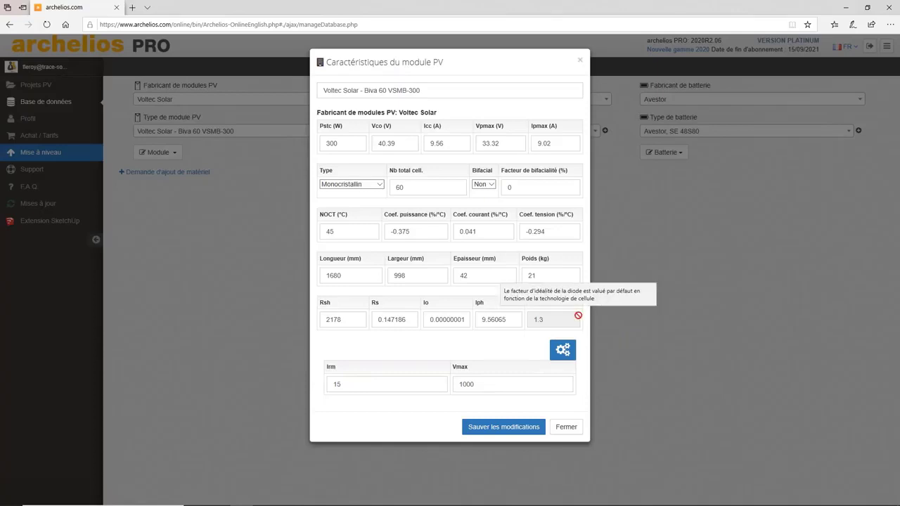
click(566, 427)
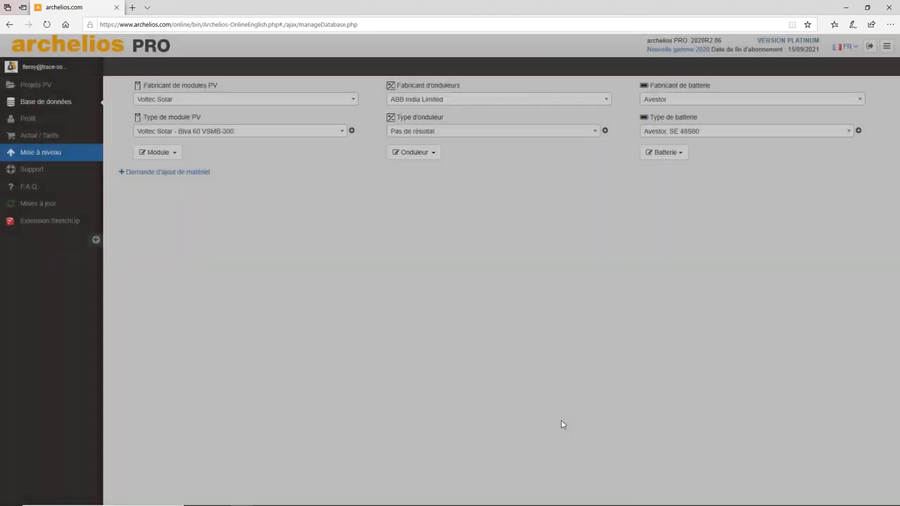
Review the available add, import, edit and delete options for modules, inverters and batteries
click(169, 153)
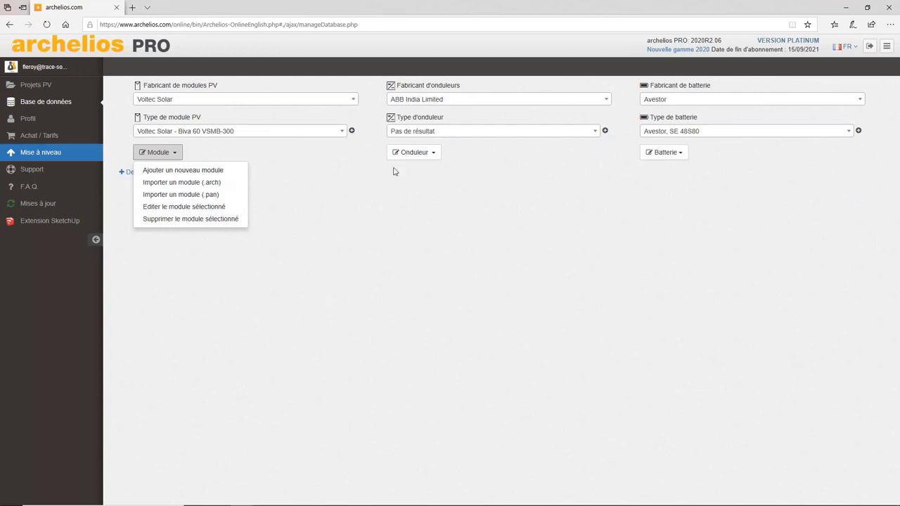
click(415, 154)
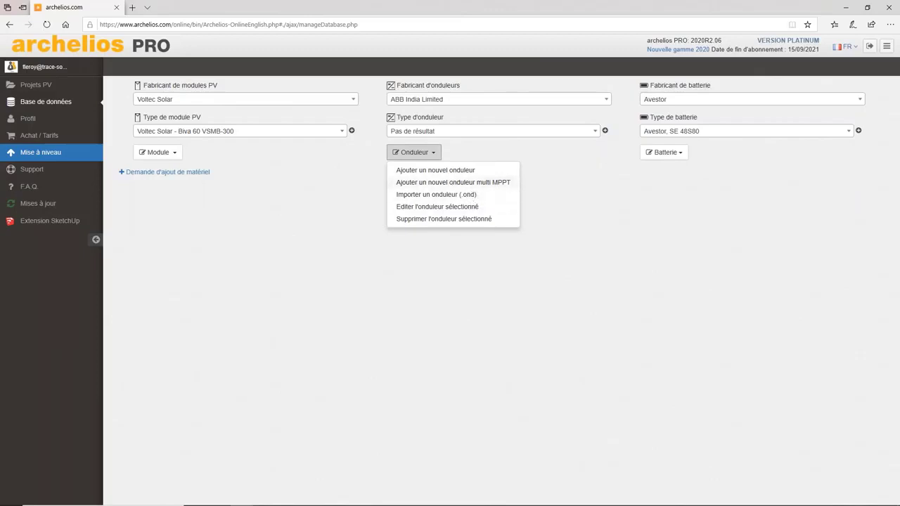
click(659, 159)
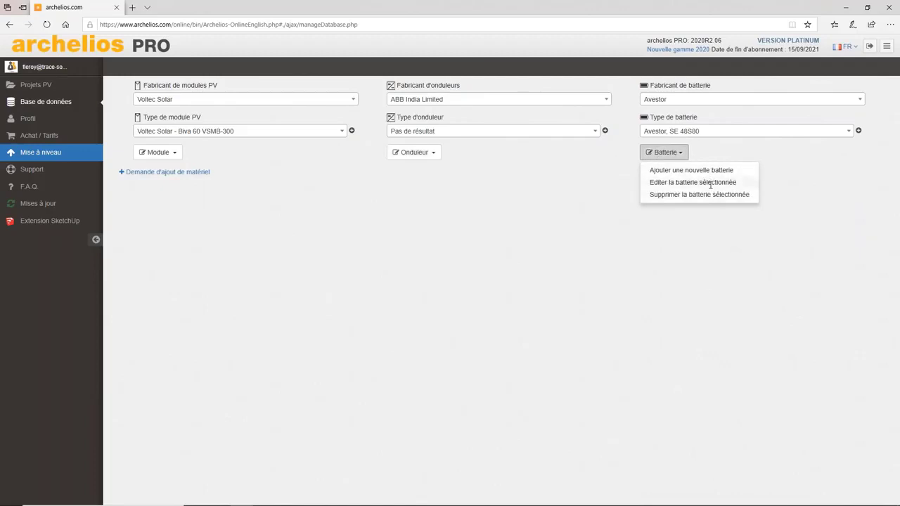
click(337, 199)
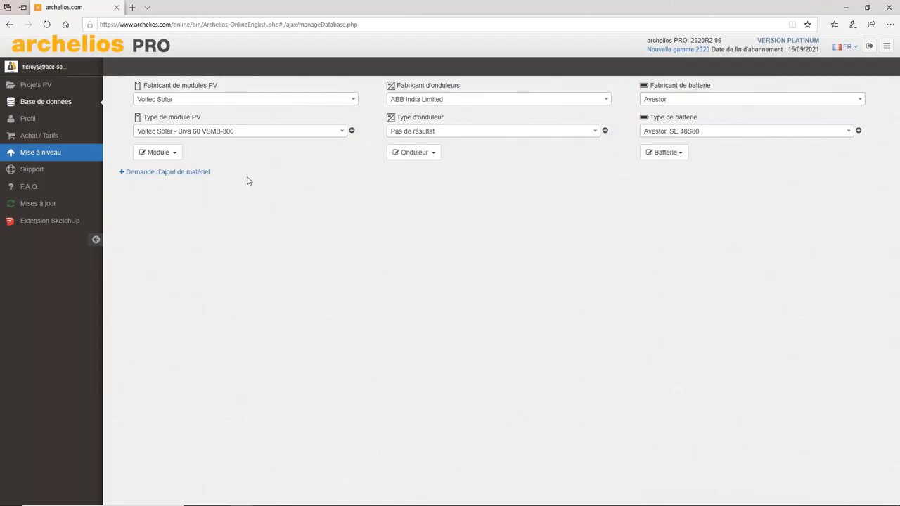
Open the equipment addition request form, look over its fields and go back without sending it
click(194, 173)
mouse_move(431, 61)
mouse_down()
mouse_move(488, 71)
mouse_move(437, 67)
mouse_up()
click(404, 60)
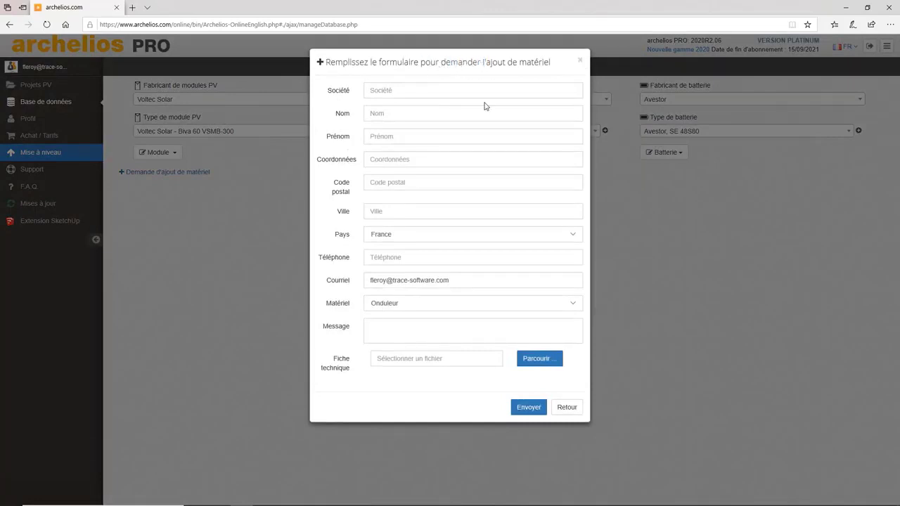
click(380, 326)
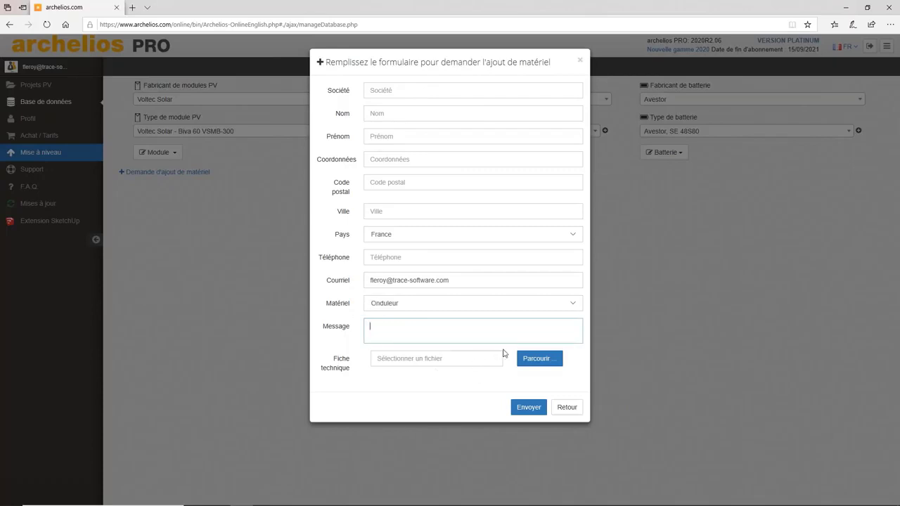
click(566, 408)
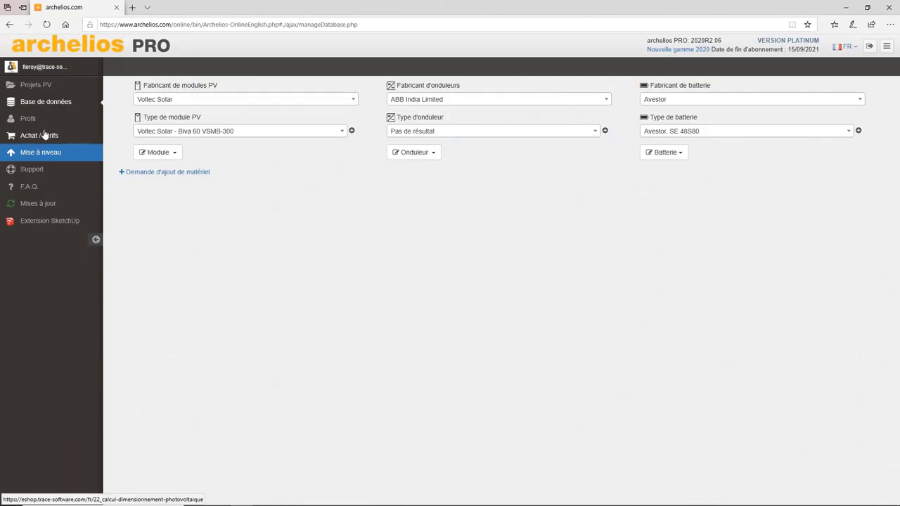
Open the support platform, filter the support tickets by Archelios Pro and start creating a ticket
click(35, 172)
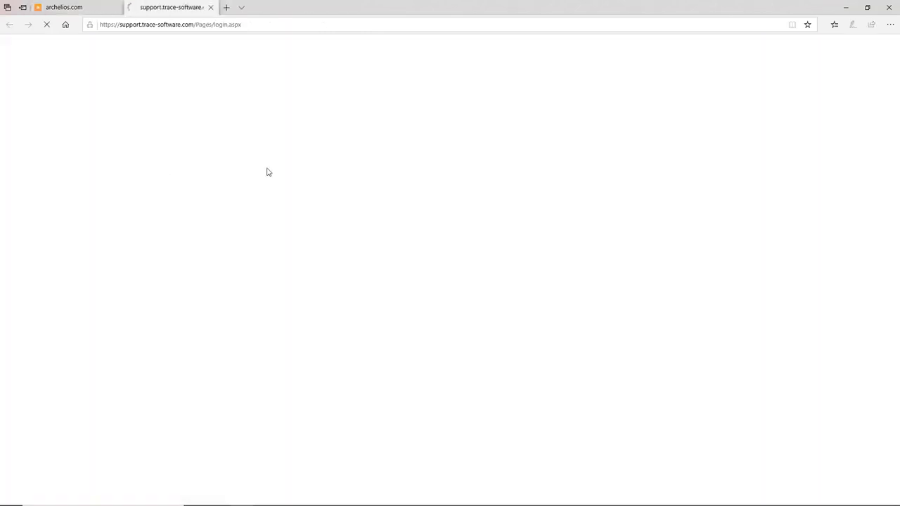
click(549, 233)
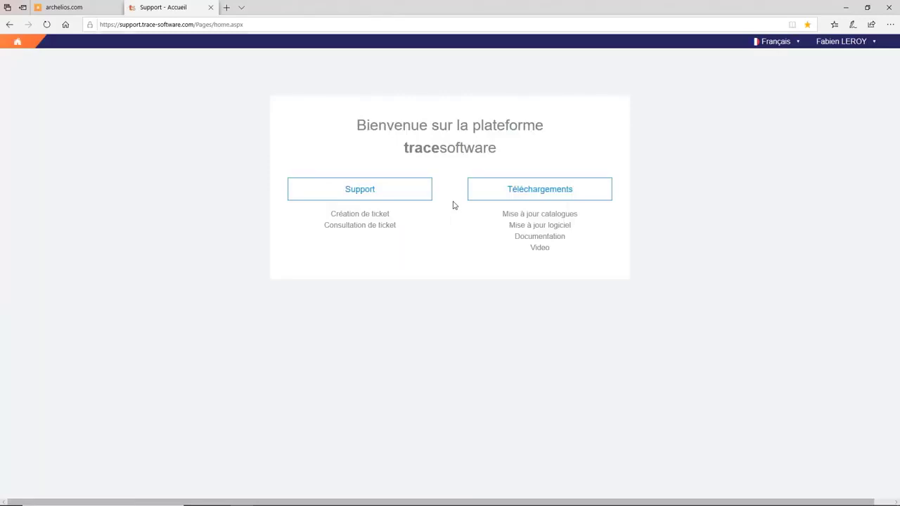
click(350, 192)
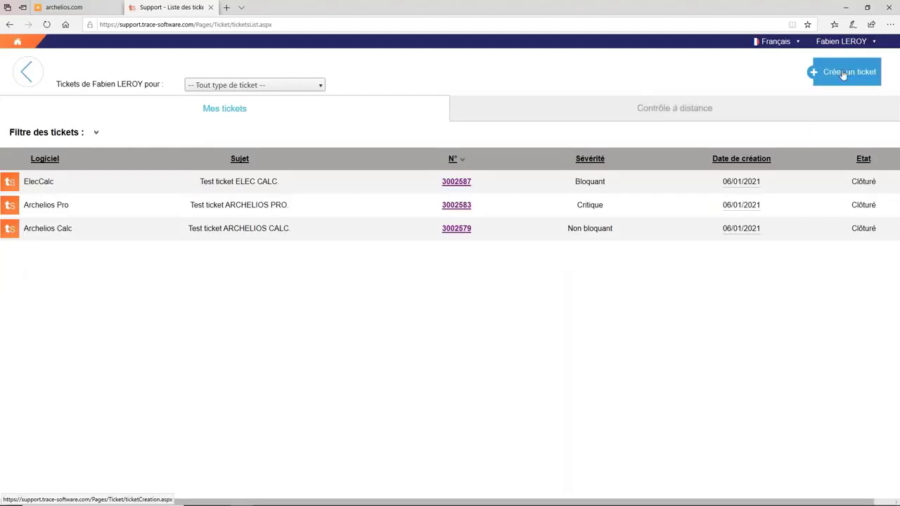
click(277, 84)
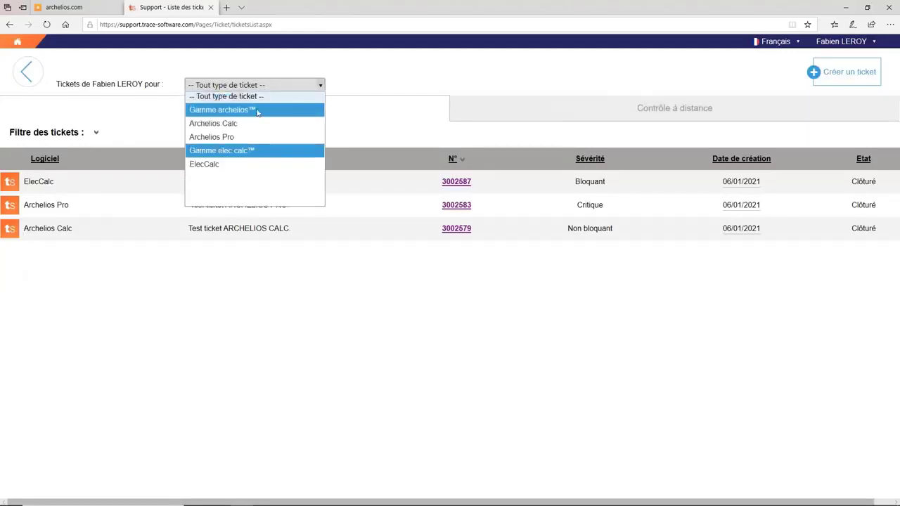
click(232, 139)
click(843, 73)
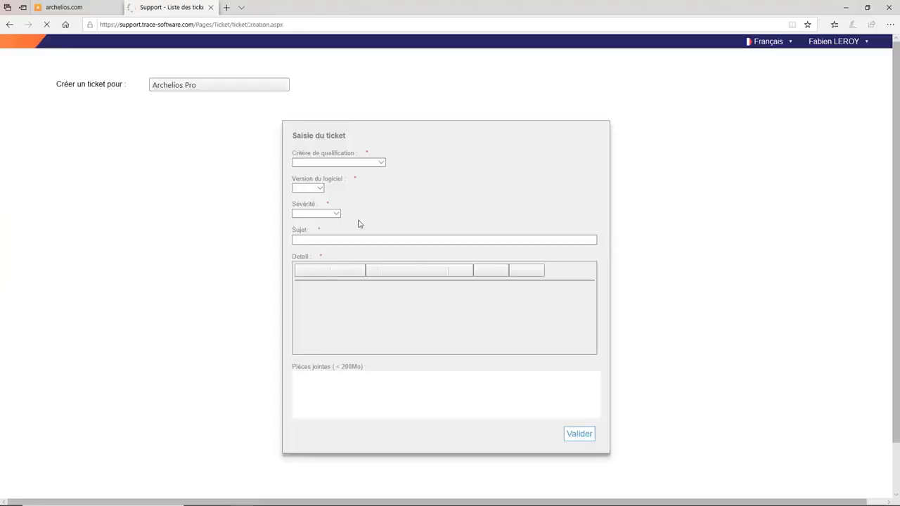
Look over the ticket form's qualification criteria and software version choices, and close the support site
click(335, 163)
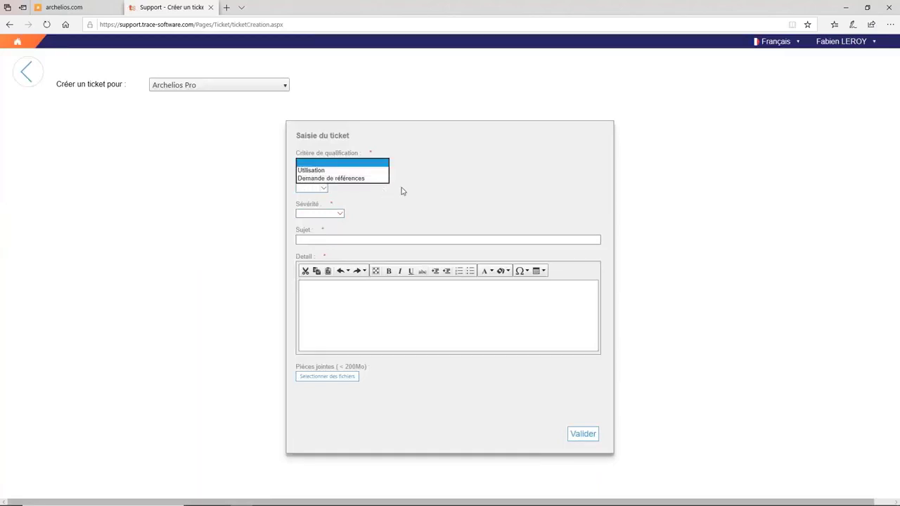
click(402, 189)
click(319, 187)
click(343, 193)
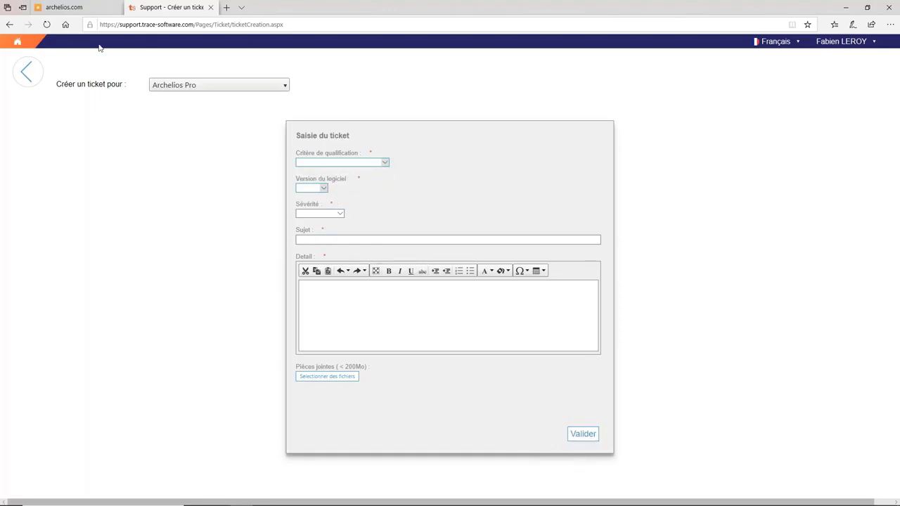
click(209, 9)
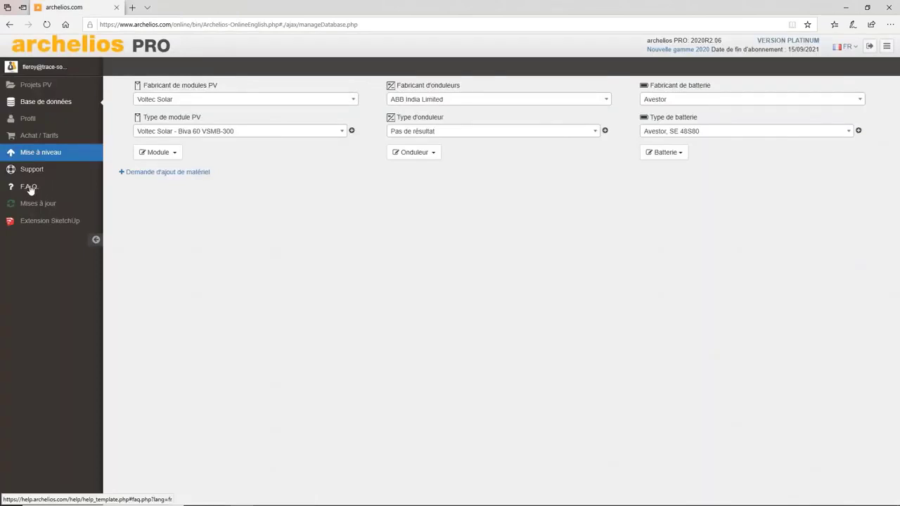
Open the archelios F.A.Q. and browse its questions from general help through wiring and production simulation
click(29, 188)
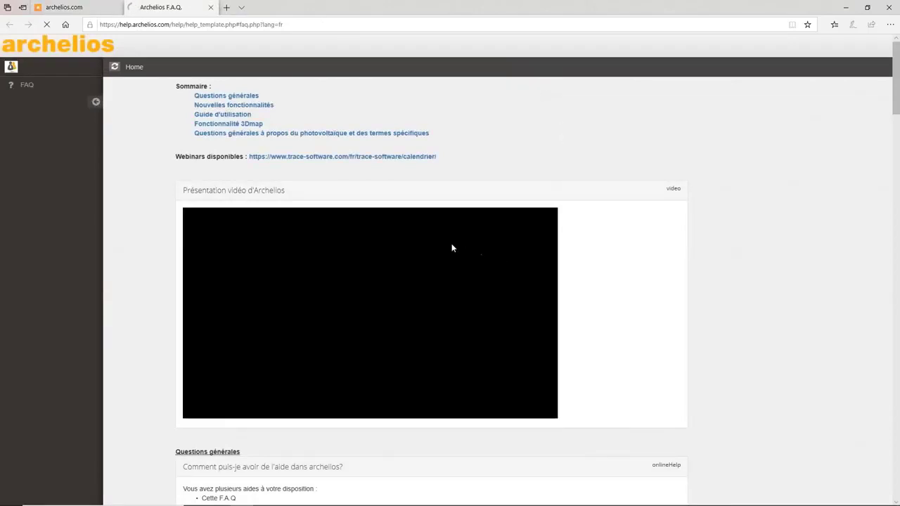
scroll(450, 246, down, 6)
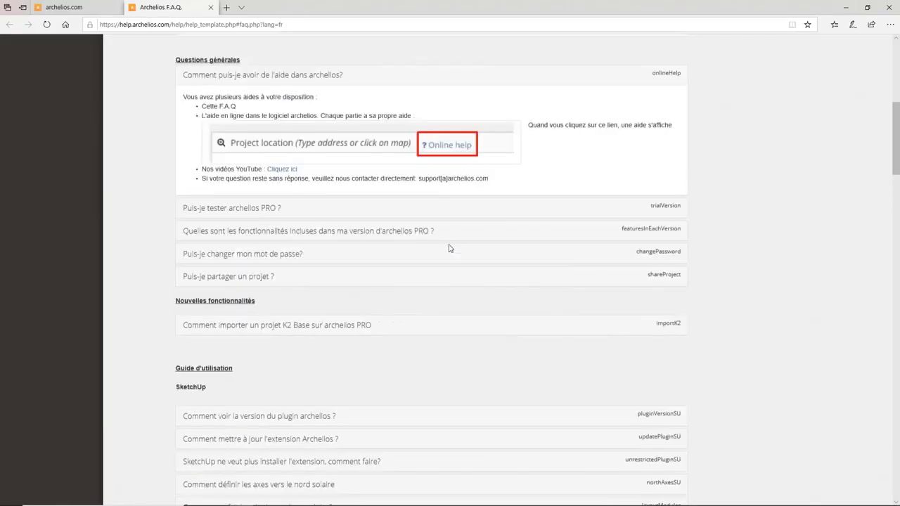
scroll(452, 246, down, 1)
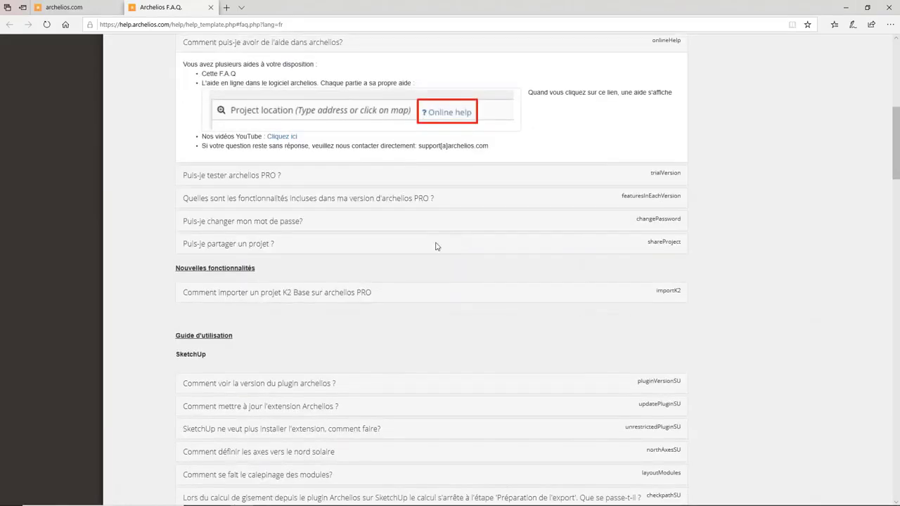
scroll(373, 266, down, 6)
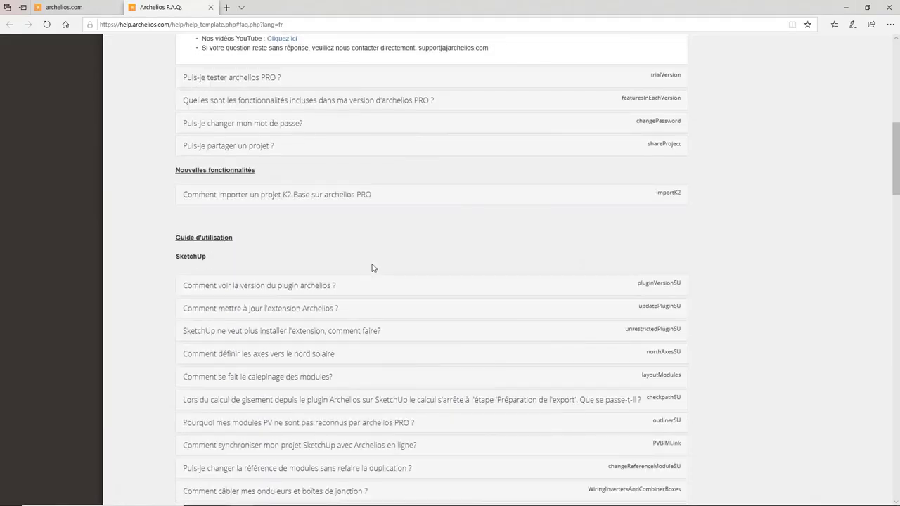
scroll(326, 271, down, 6)
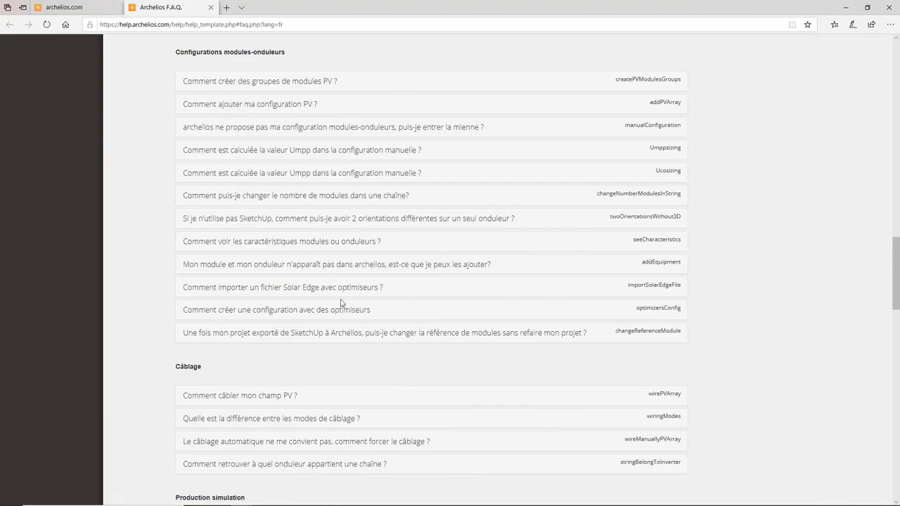
scroll(352, 307, down, 2)
scroll(327, 307, down, 2)
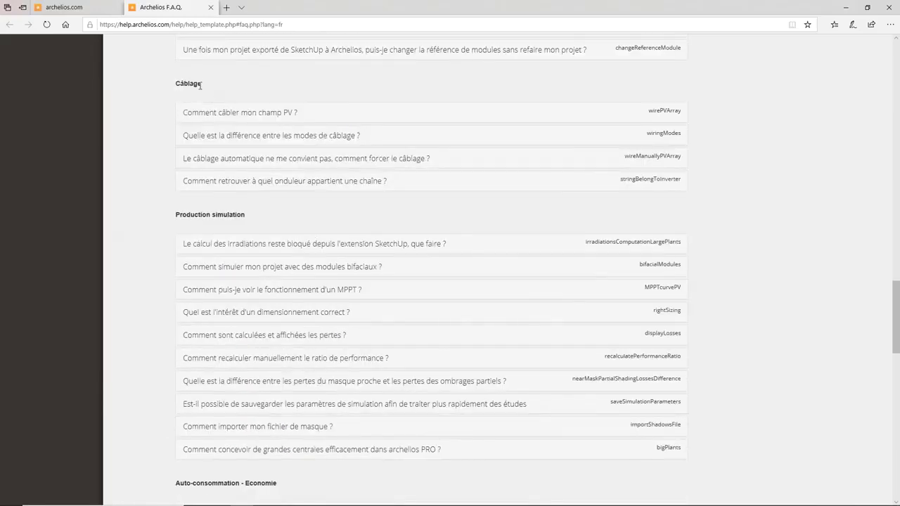
scroll(257, 206, down, 1)
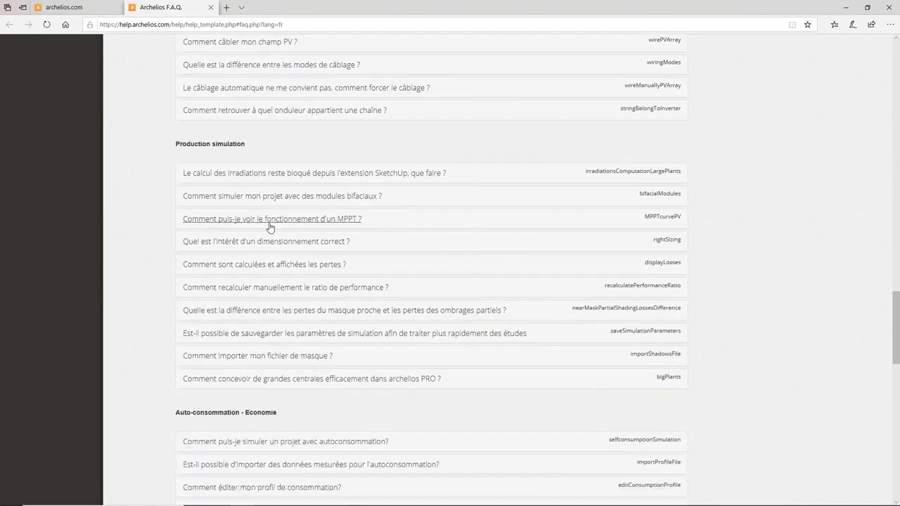
scroll(269, 226, down, 1)
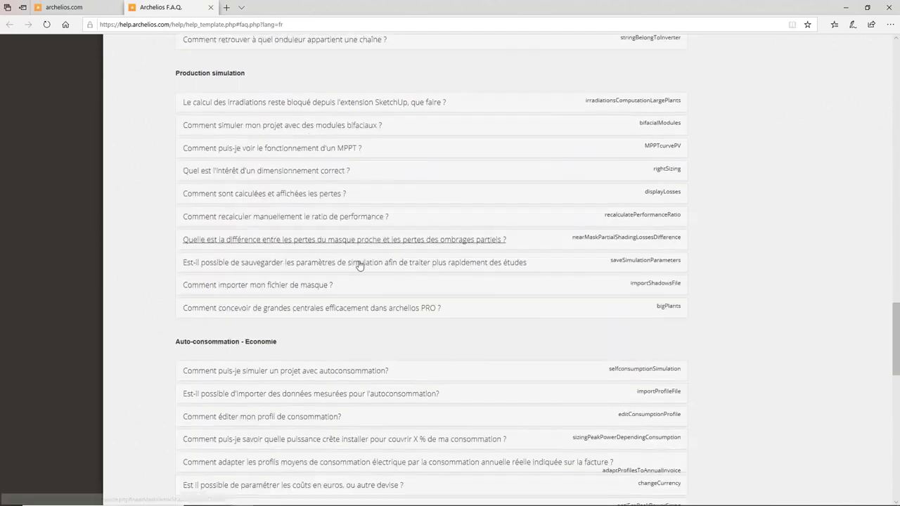
Read the F.A.Q. answer on manually recalculating the performance ratio, skim the following questions and close the F.A.Q
click(268, 217)
scroll(376, 281, down, 6)
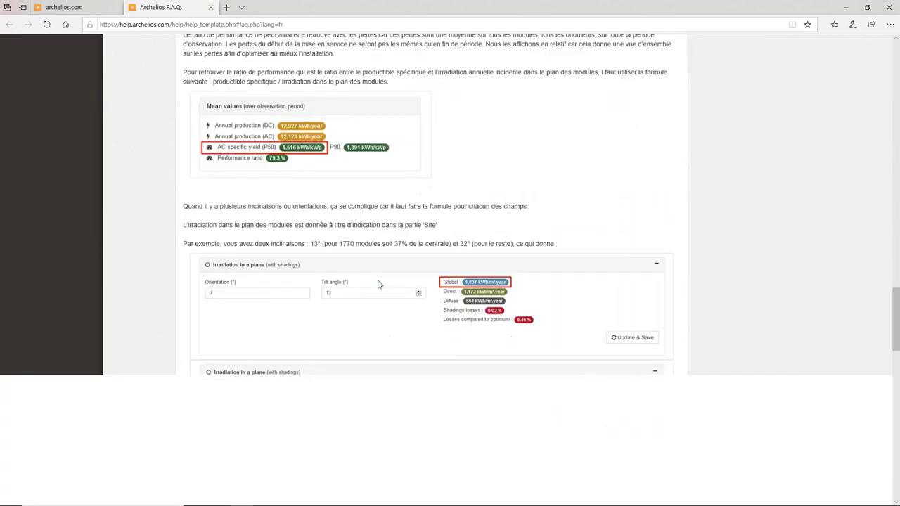
scroll(373, 279, down, 6)
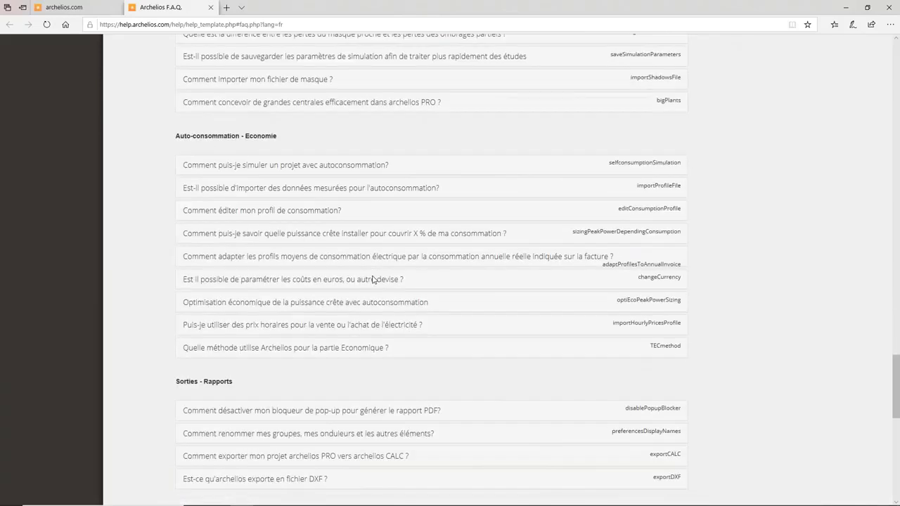
click(211, 8)
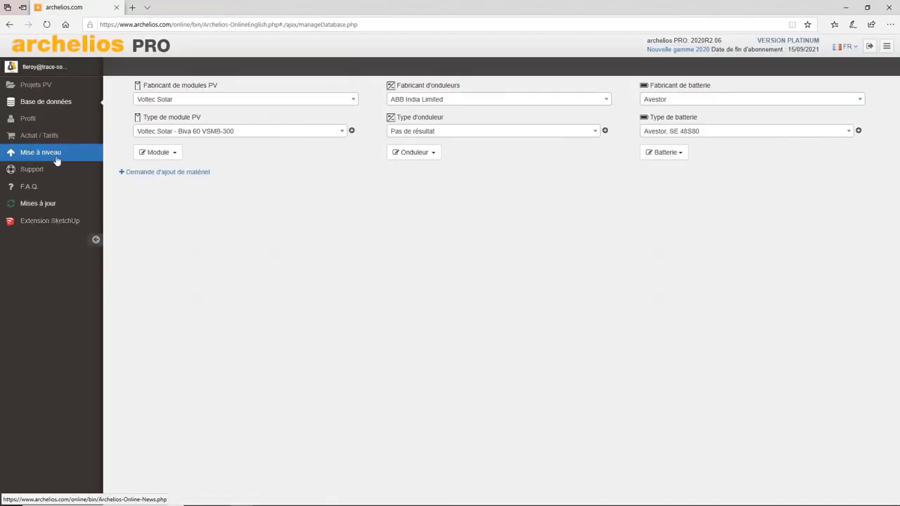
View the SketchUp extension installation page and return to the list of PV projects
click(57, 222)
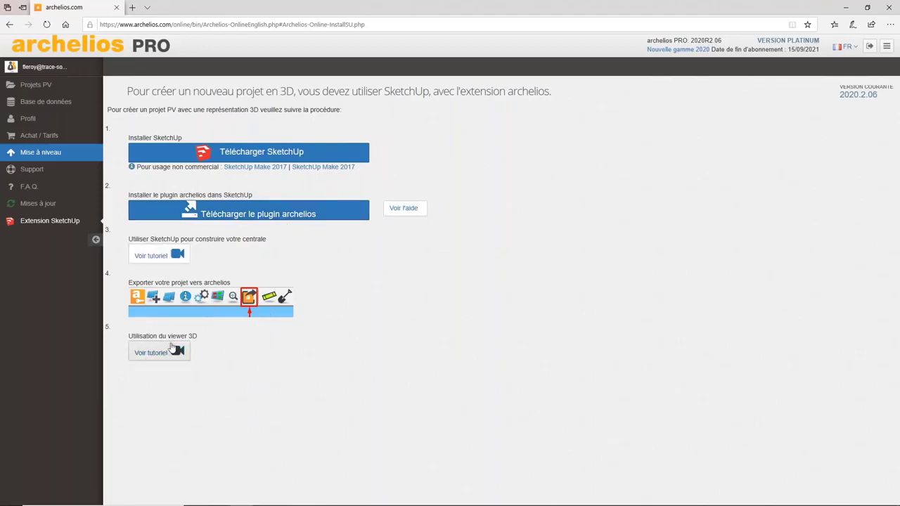
click(48, 87)
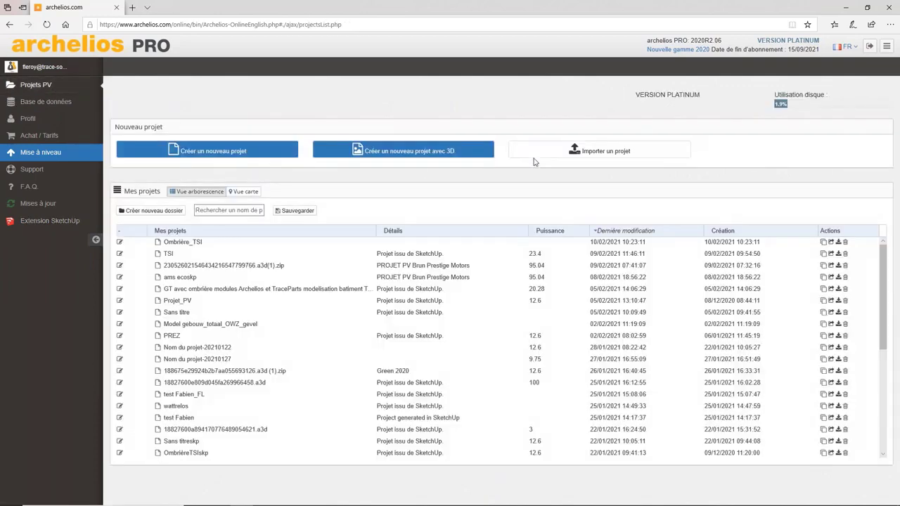
Open the Ombrière_TSI project and inspect its marker closely on the satellite location map
click(181, 243)
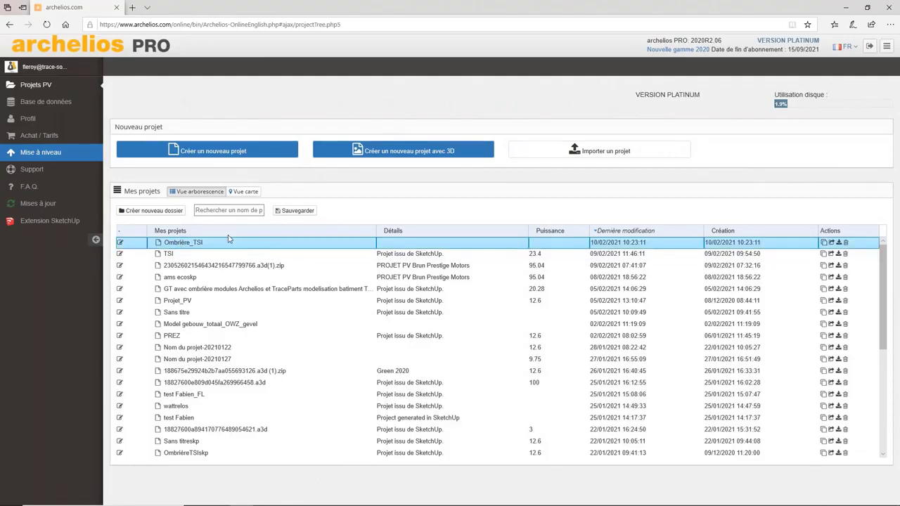
double_click(198, 244)
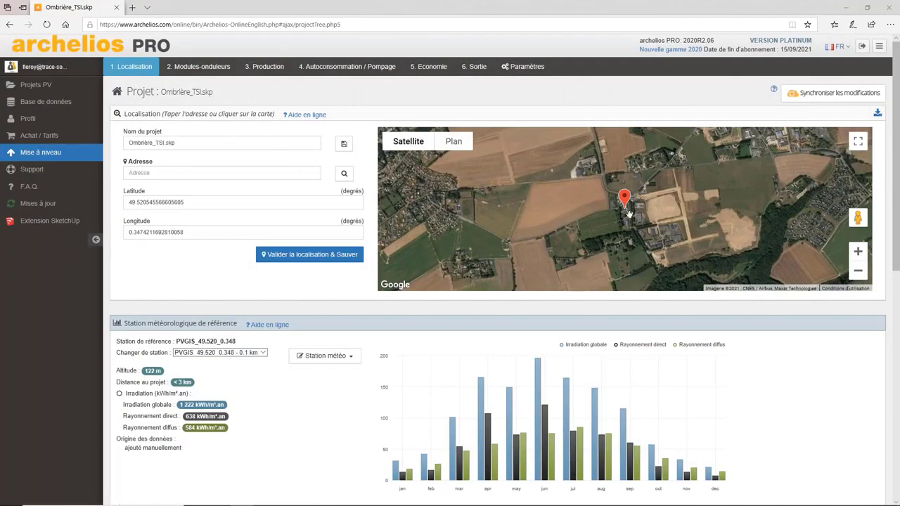
scroll(629, 214, up, 3)
drag(680, 243, 664, 190)
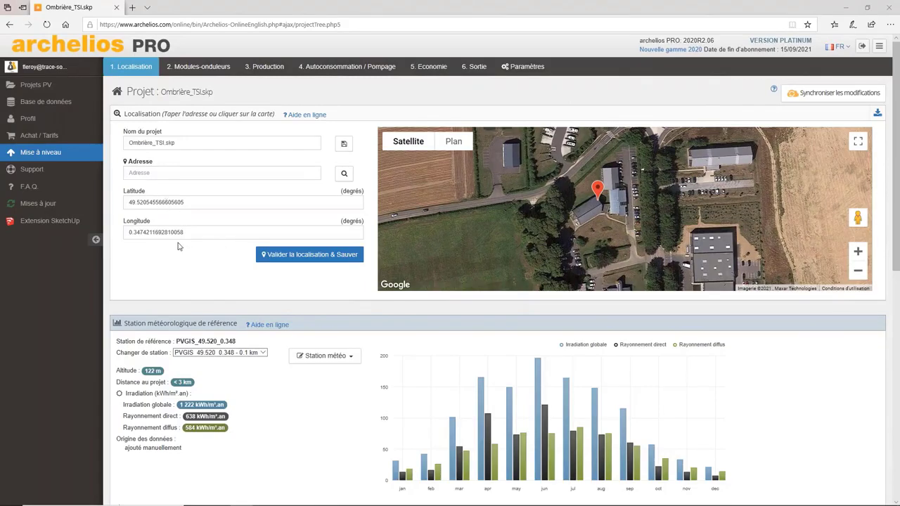
Look over the nearby weather stations offered as the project's meteorological reference
scroll(179, 248, down, 1)
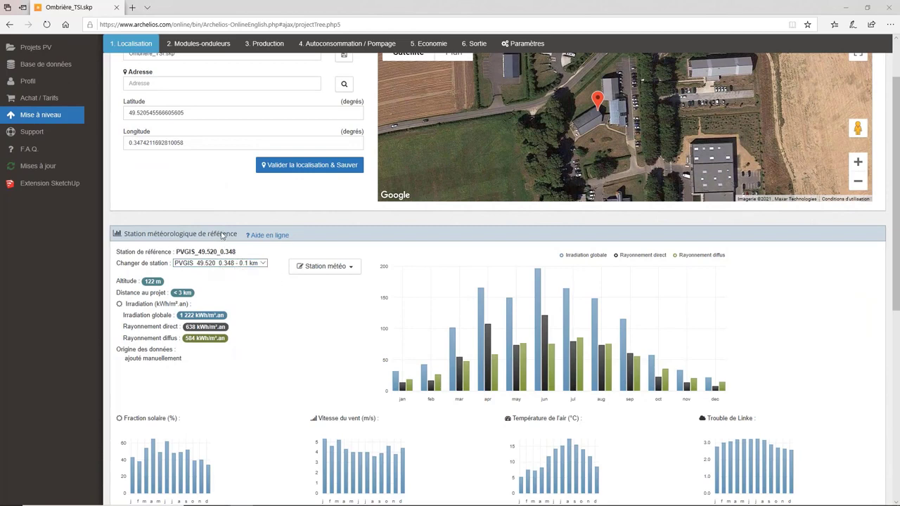
click(264, 265)
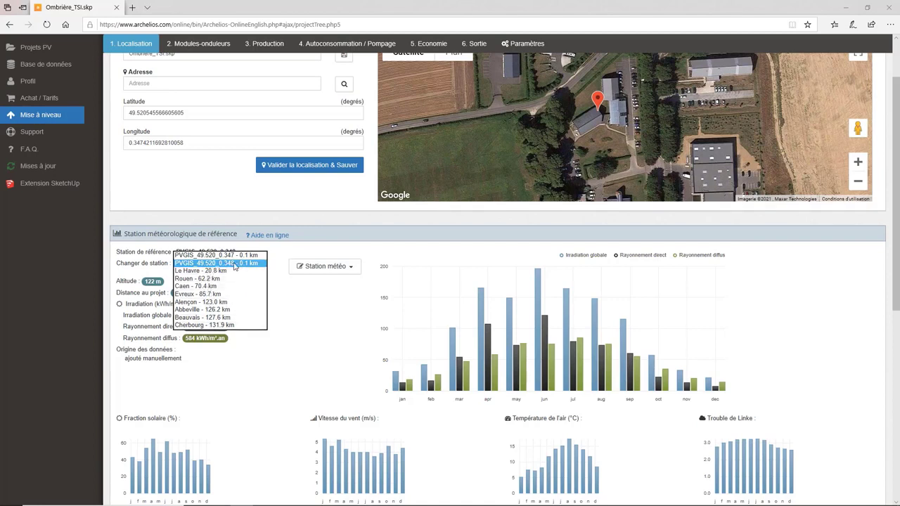
click(269, 256)
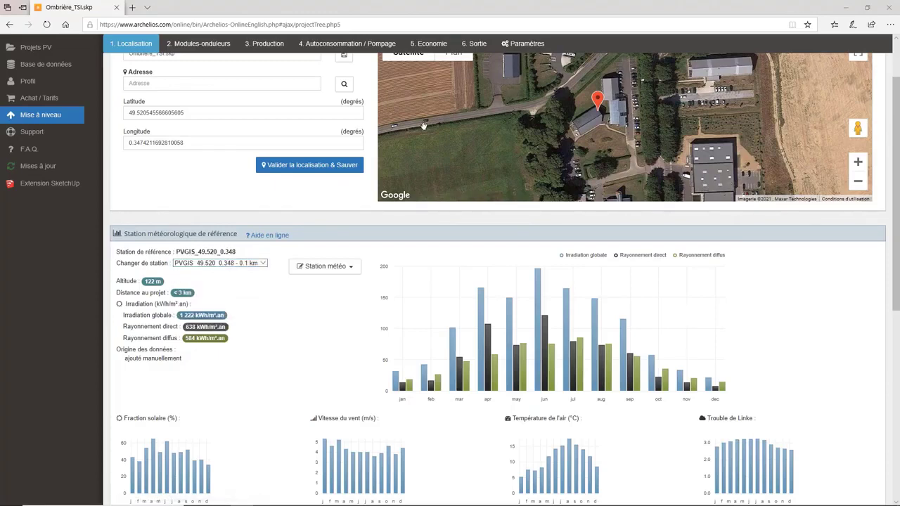
Start adding a new weather station and request a PVGis tmy import with the Continental climate
click(326, 268)
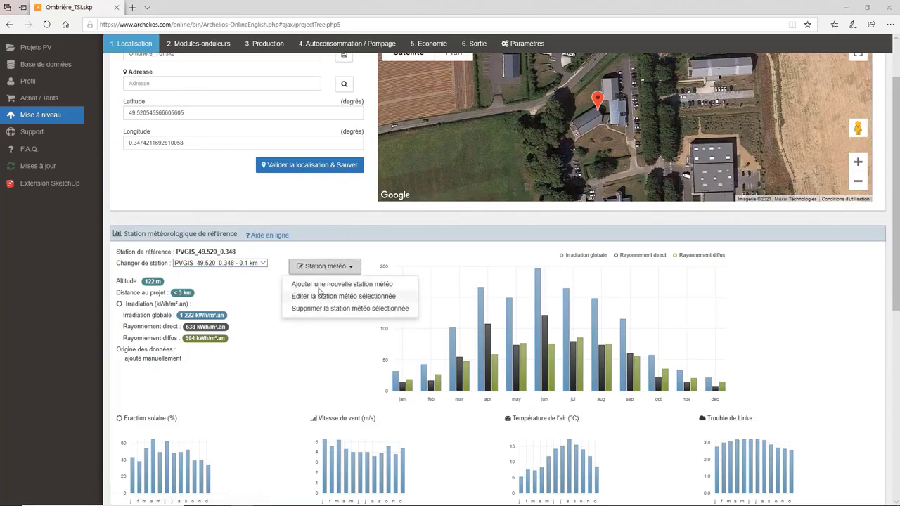
click(321, 285)
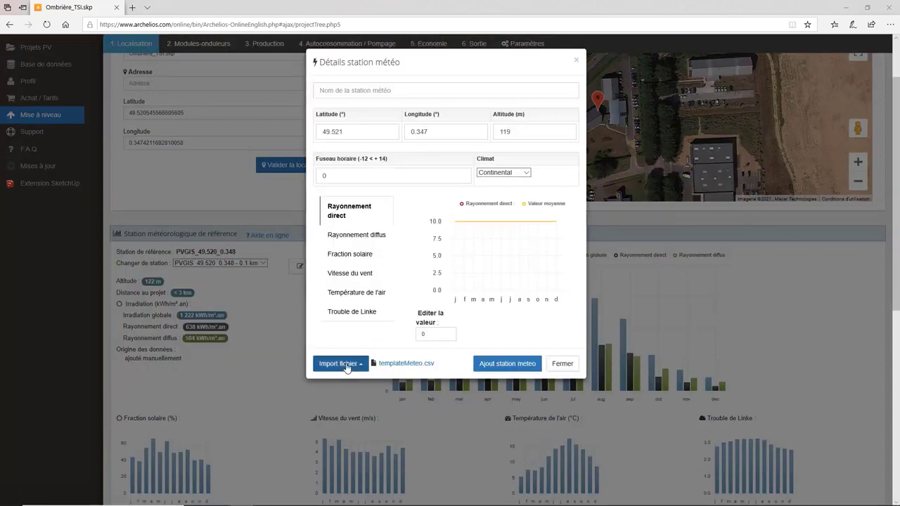
click(346, 365)
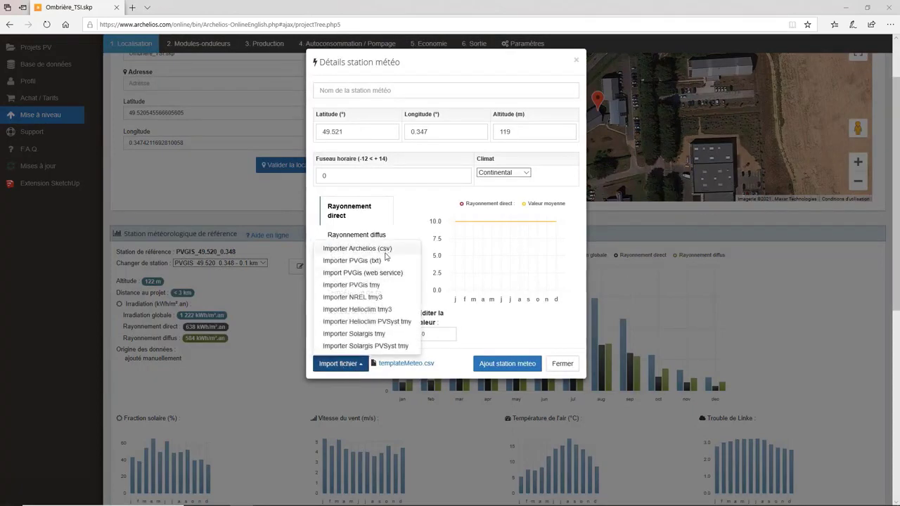
click(359, 286)
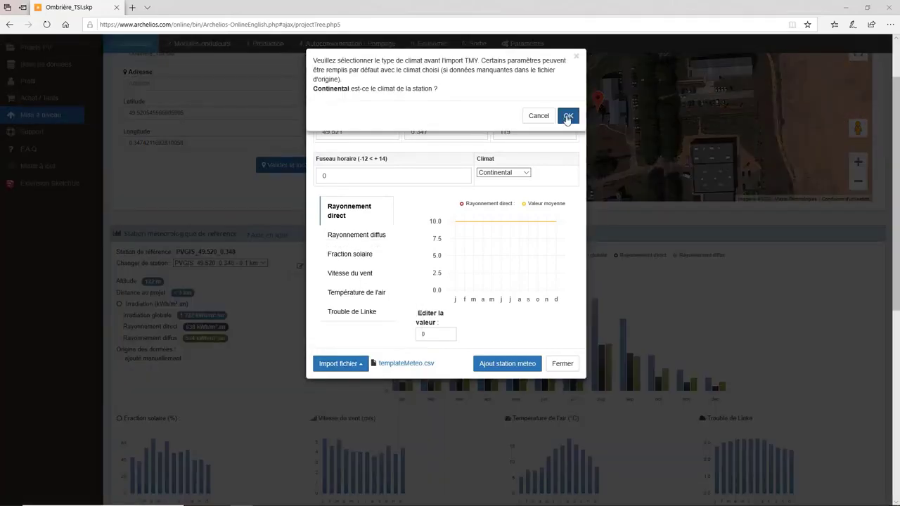
click(568, 118)
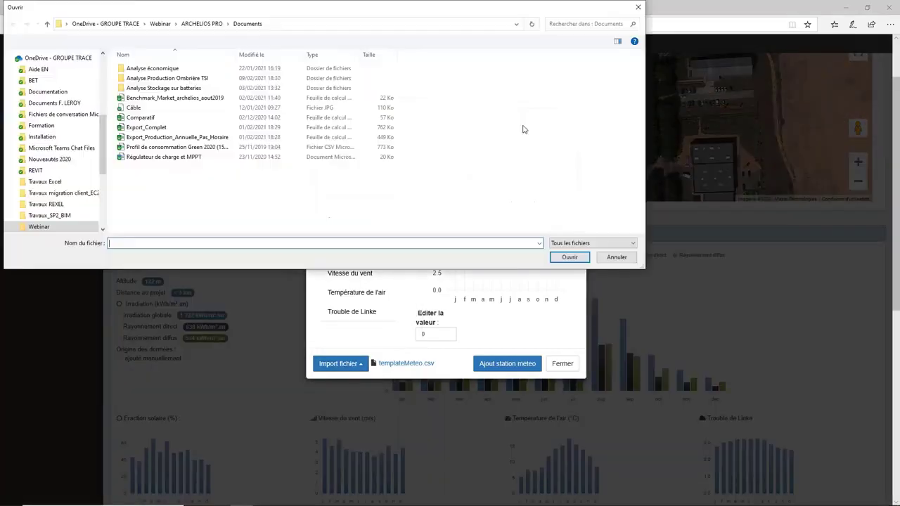
Load tmy_49.521_0.347_2007_2016 (1) from the downloads folder into the new weather station's details
scroll(53, 81, up, 10)
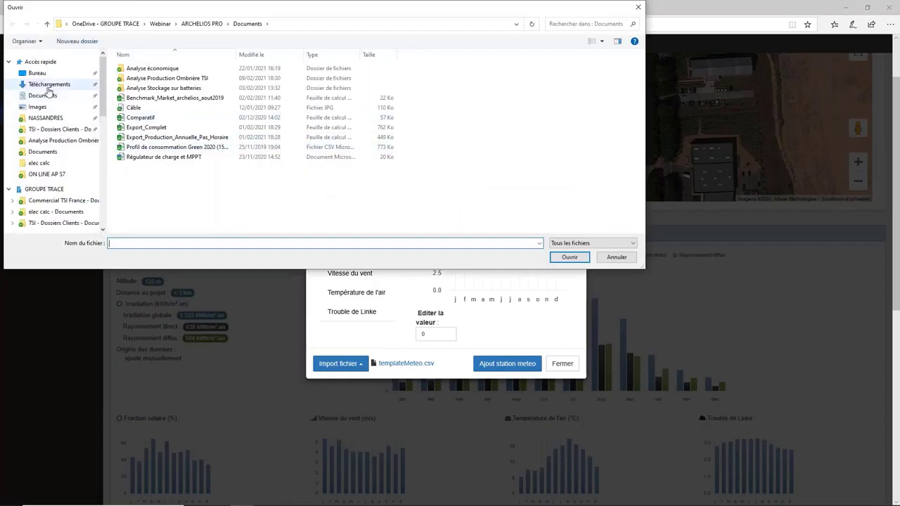
click(43, 73)
click(60, 83)
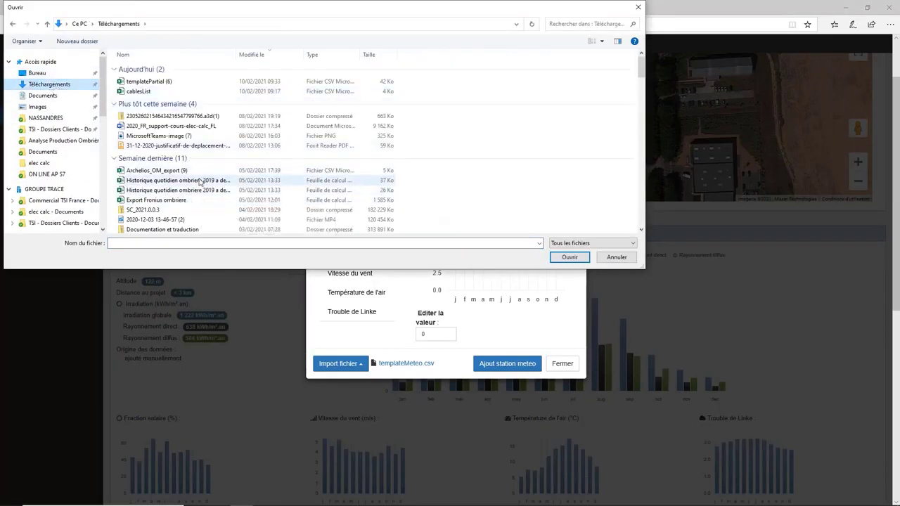
scroll(200, 188, down, 3)
scroll(199, 188, down, 8)
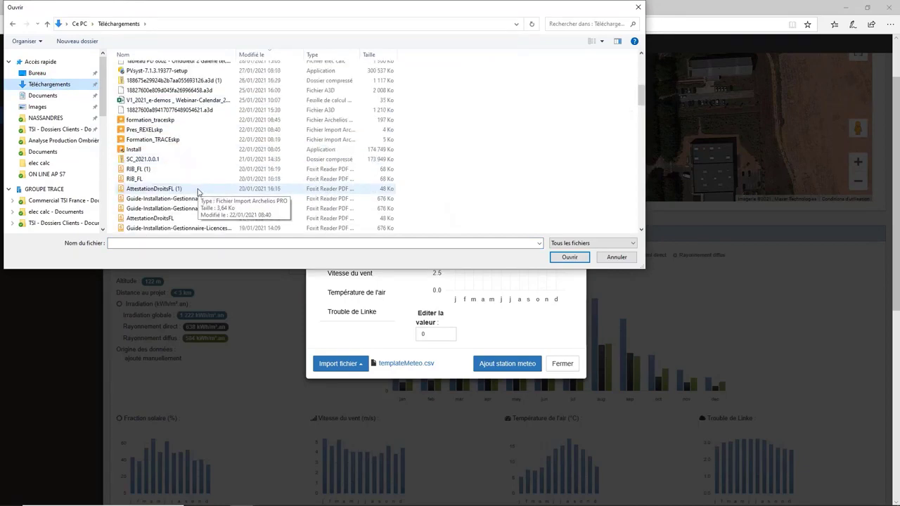
click(177, 160)
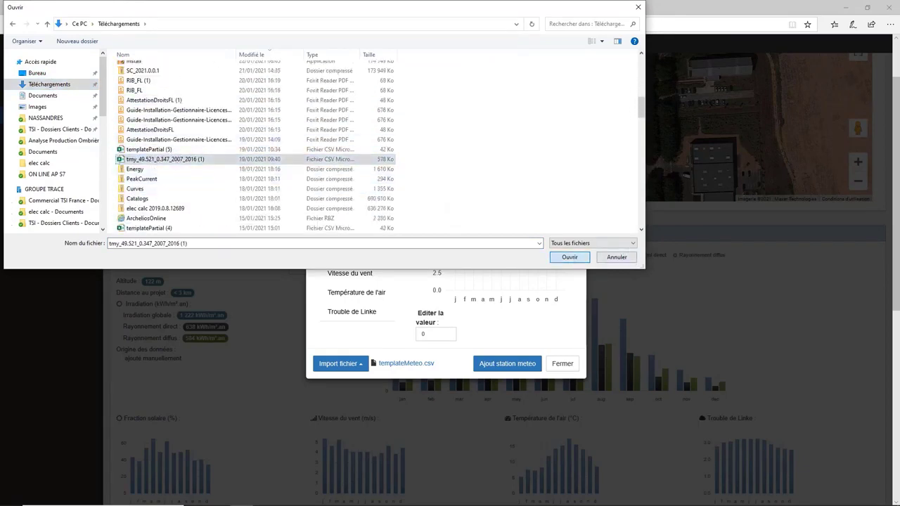
click(585, 256)
click(564, 115)
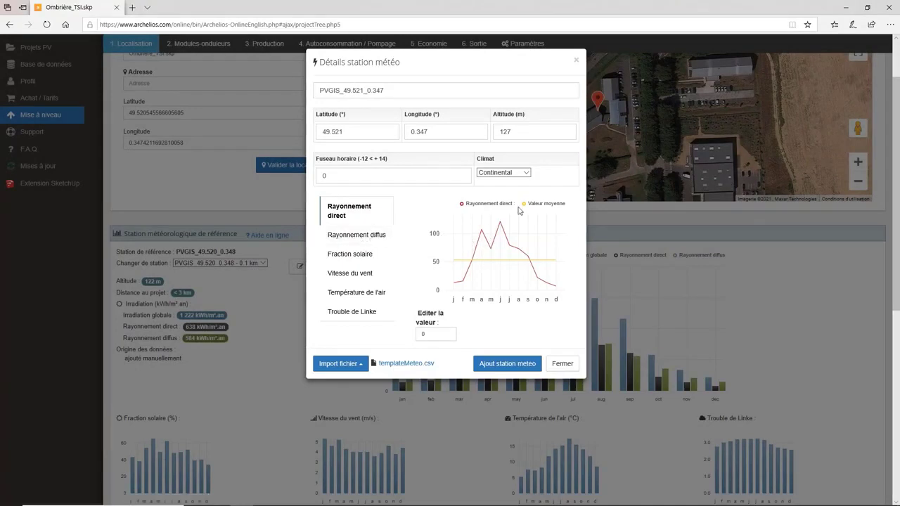
Review the imported diffuse radiation, solar fraction, wind speed, air temperature and Linke turbidity curves, and close the details without adding the station
click(360, 239)
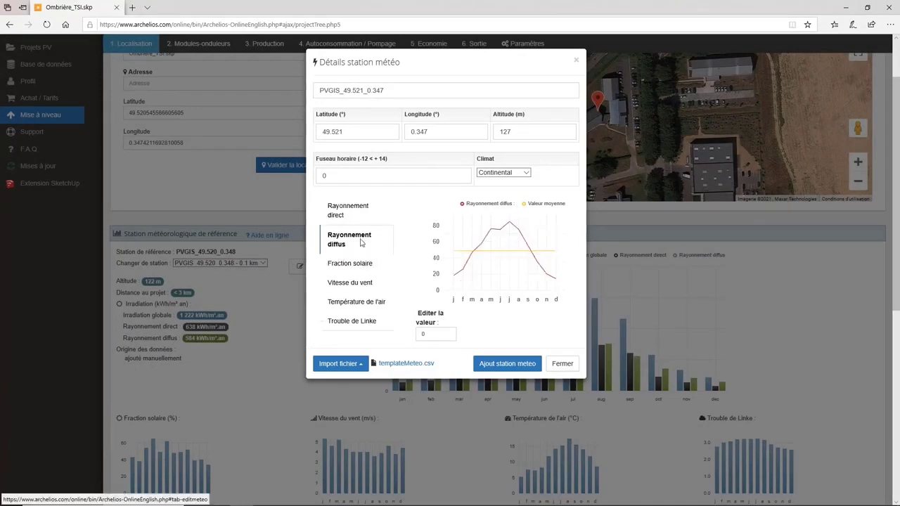
click(356, 266)
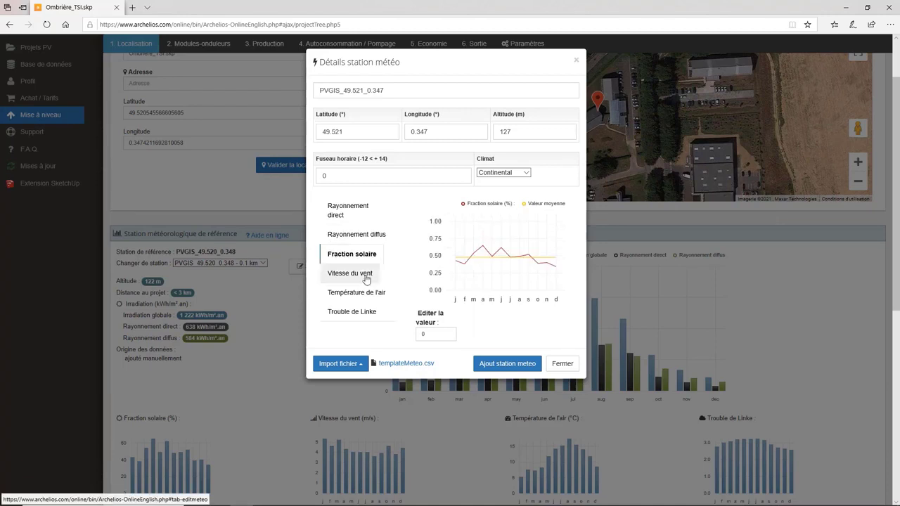
click(365, 281)
click(362, 294)
click(358, 315)
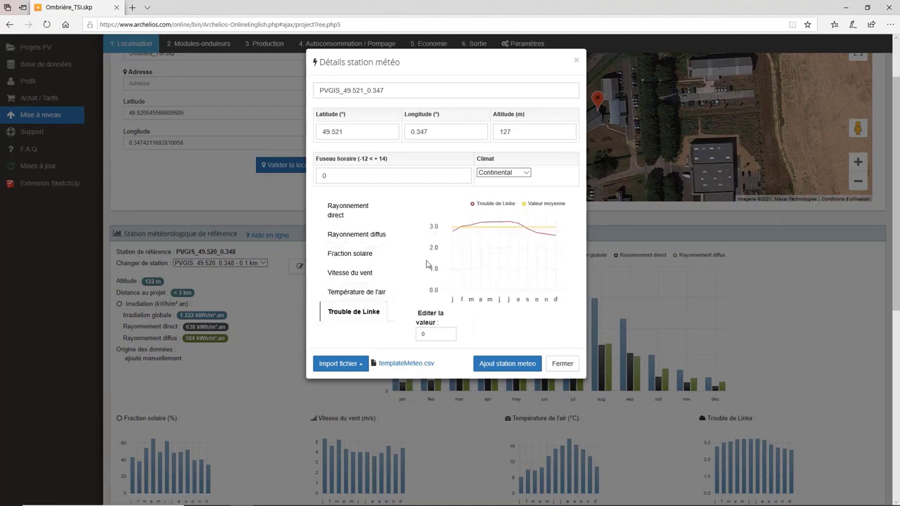
click(561, 364)
Try Le Havre as the reference weather station and switch back to PVGIS_49.520_0.348
click(212, 264)
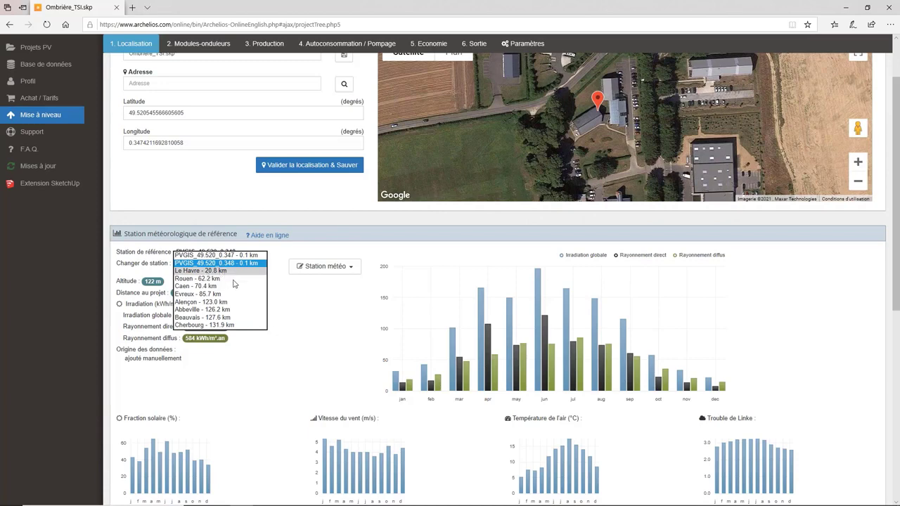
click(237, 273)
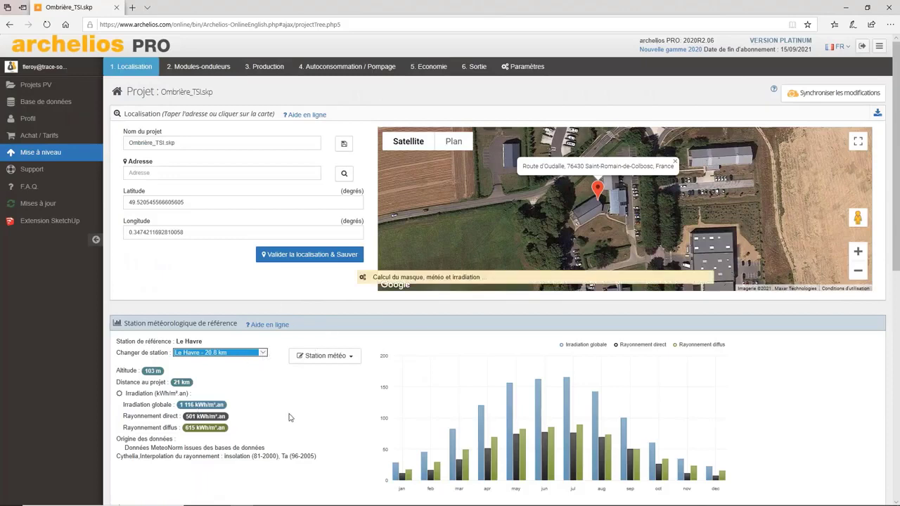
click(232, 352)
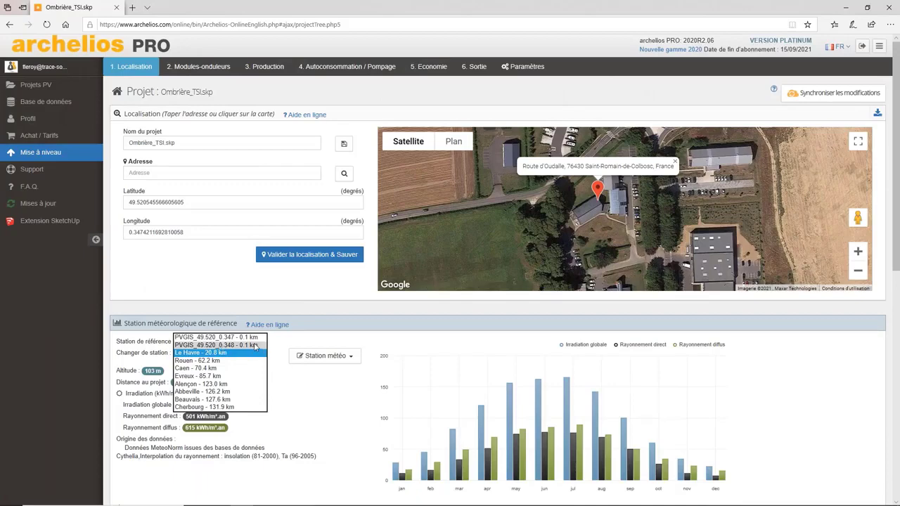
click(248, 346)
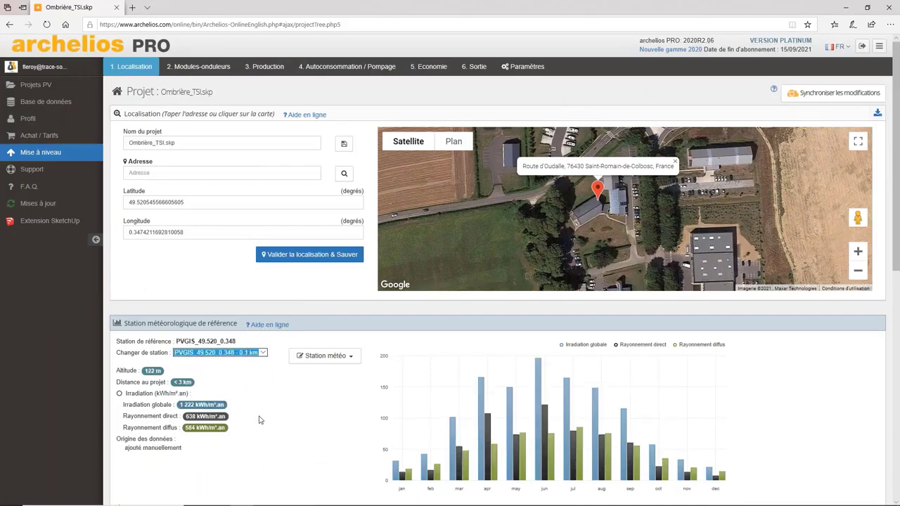
Examine the monthly weather charts, the site's distant mask and irradiation figures, and the mask import and export options
scroll(260, 415, down, 3)
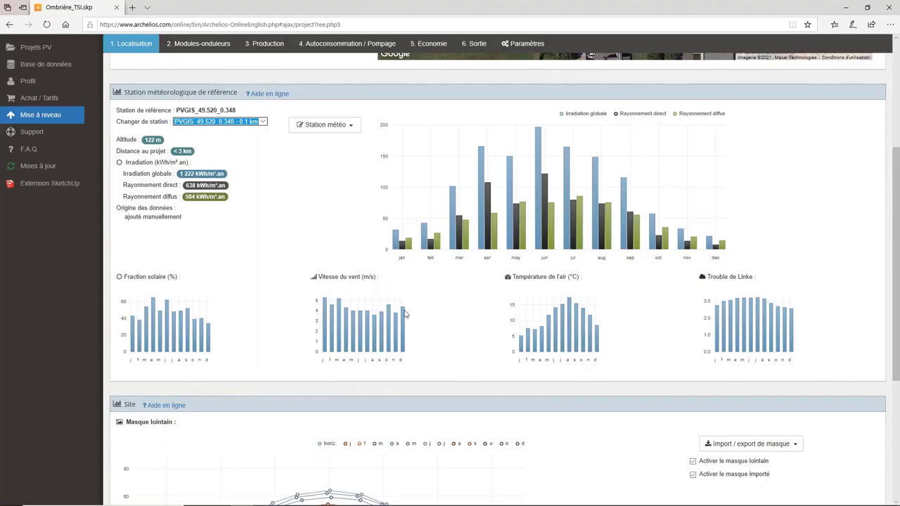
scroll(451, 287, down, 2)
scroll(457, 283, down, 1)
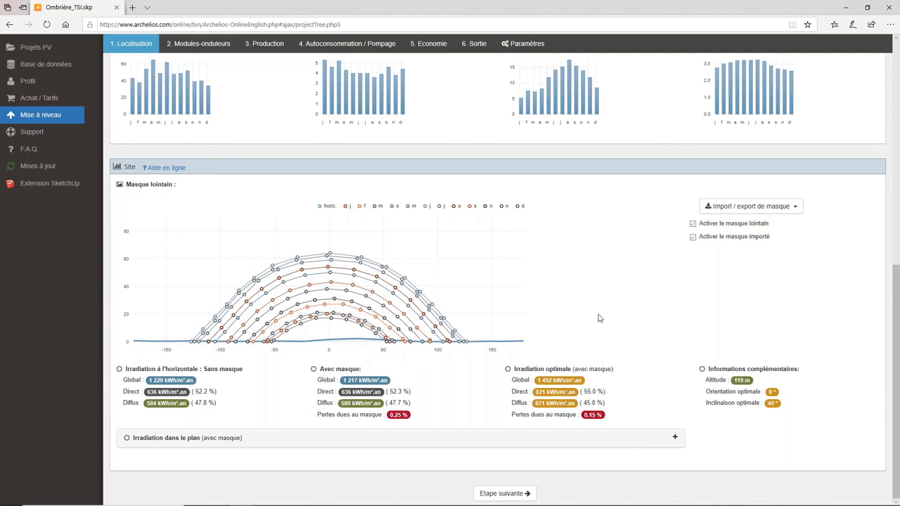
click(776, 207)
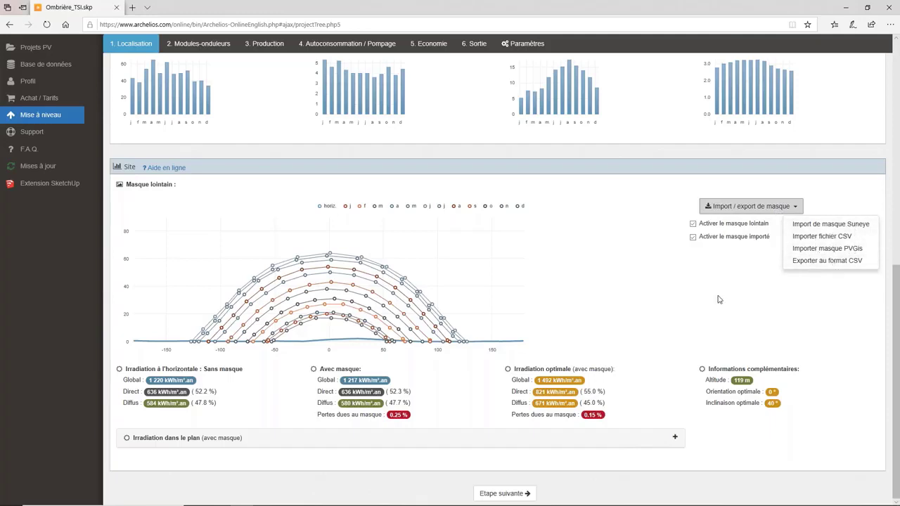
click(759, 278)
scroll(609, 296, up, 1)
scroll(609, 297, down, 1)
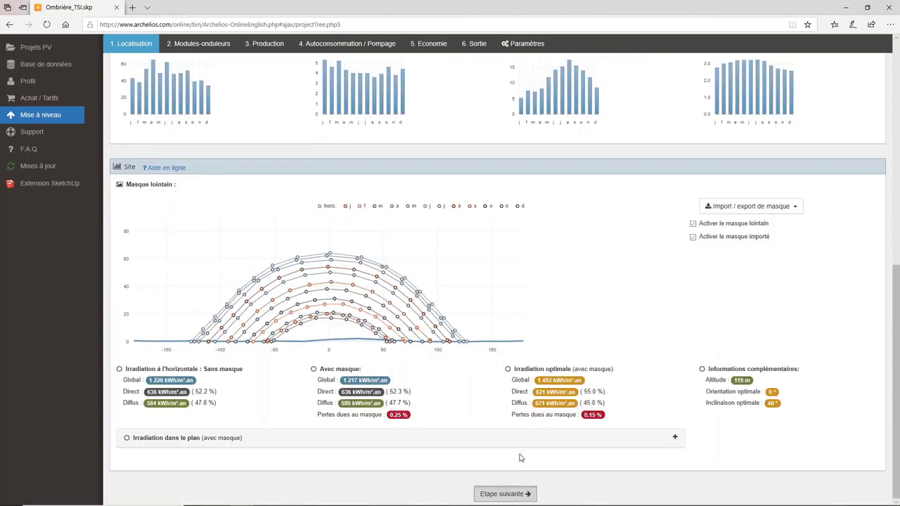
Proceed to the modules and inverters stage and frame the PV canopy roof in the 3D view
click(507, 492)
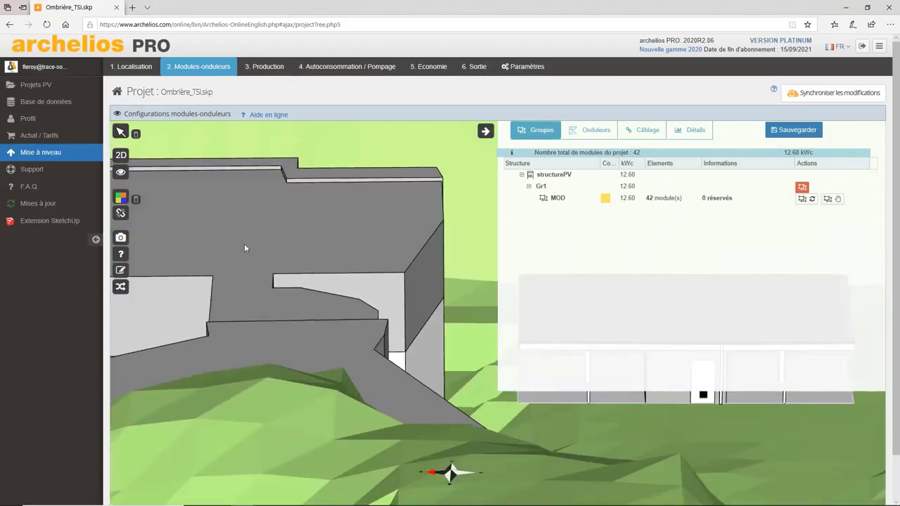
scroll(245, 248, down, 3)
middle_drag(416, 366, 417, 379)
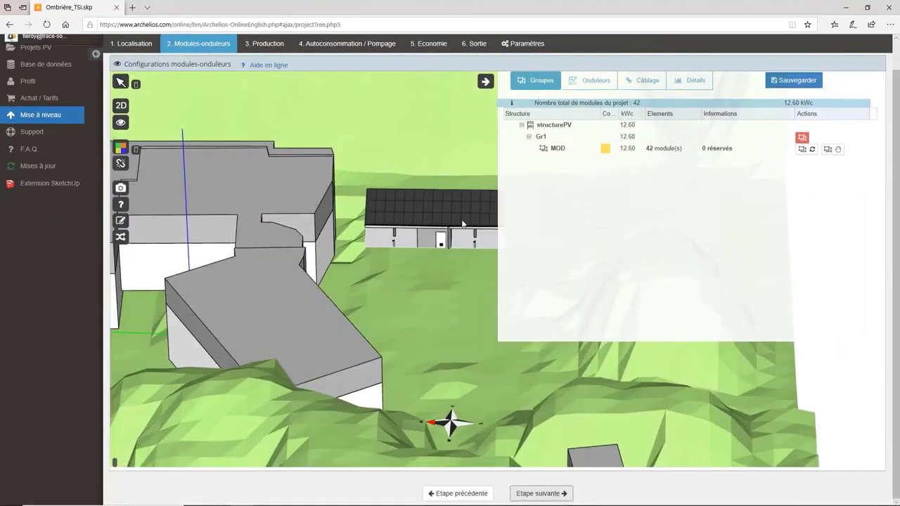
scroll(458, 218, up, 3)
scroll(407, 124, up, 2)
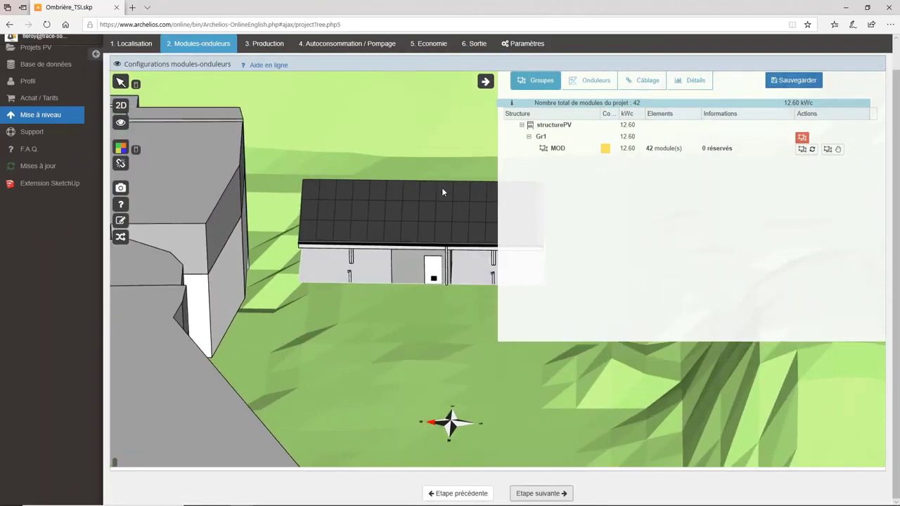
scroll(388, 249, down, 5)
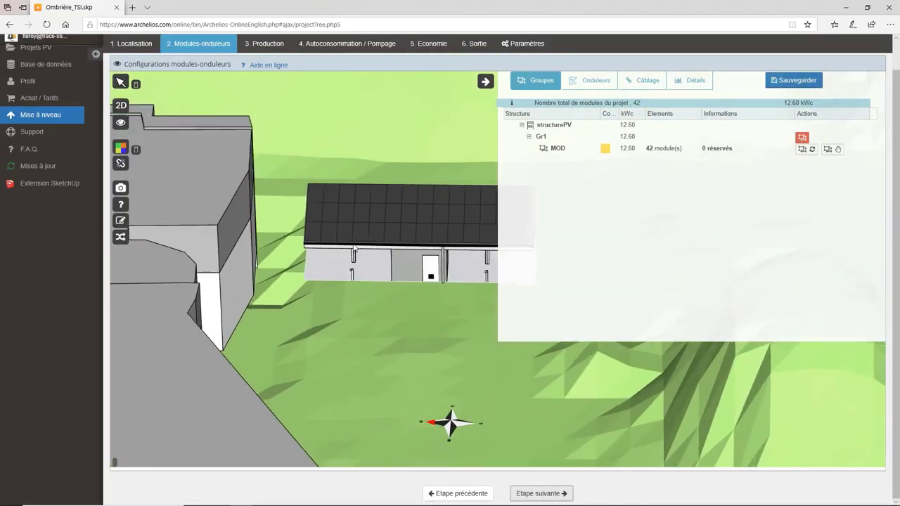
scroll(402, 208, up, 5)
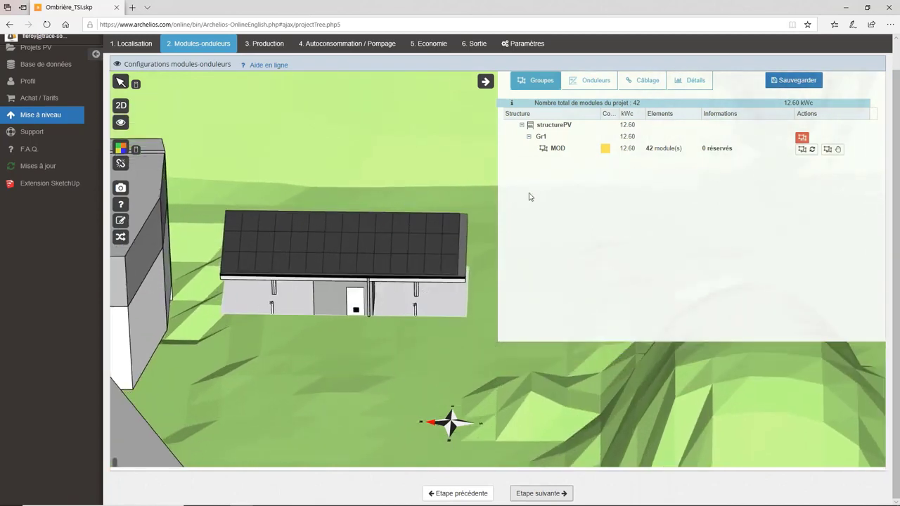
scroll(695, 182, up, 2)
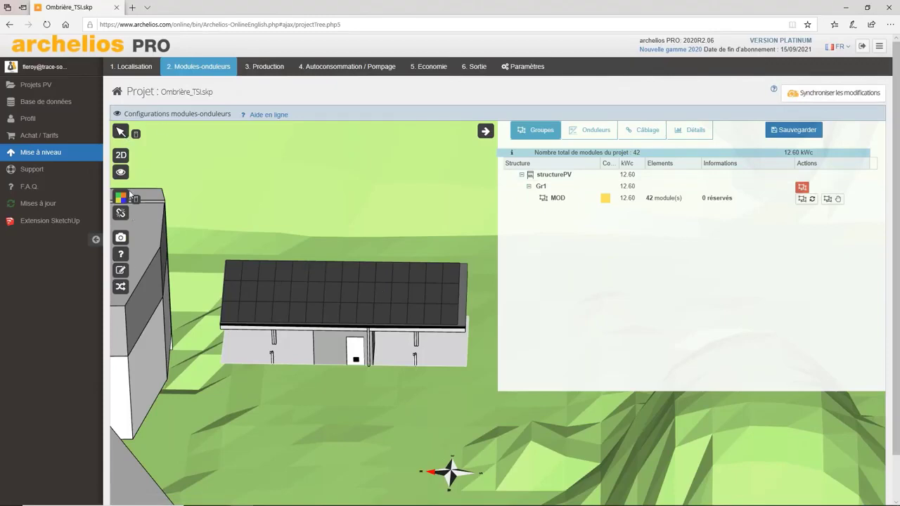
Examine the 3D view tools and colouring options, and inspect the PV canopy from a closer angle
mouse_move(121, 131)
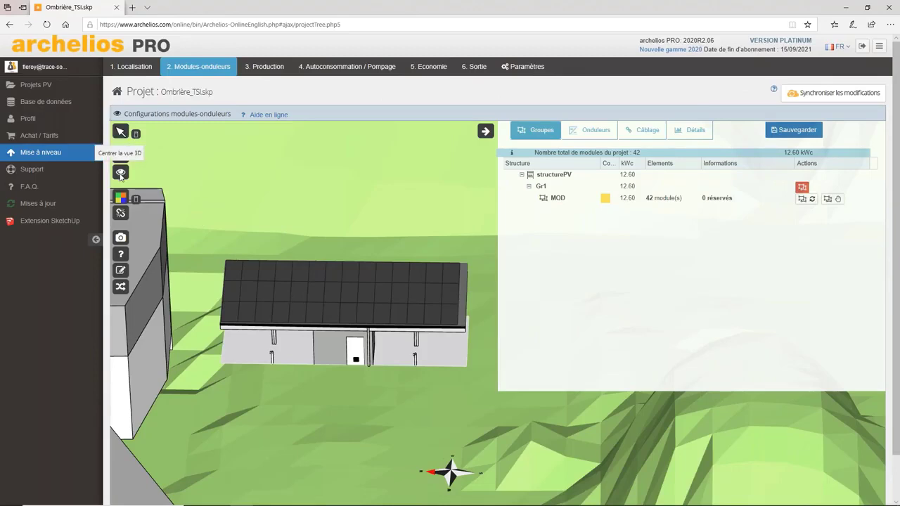
click(121, 199)
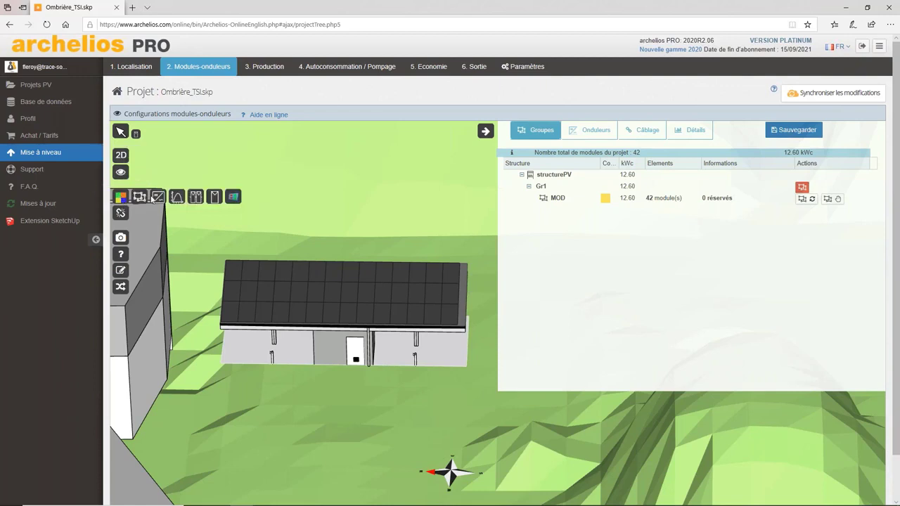
click(209, 197)
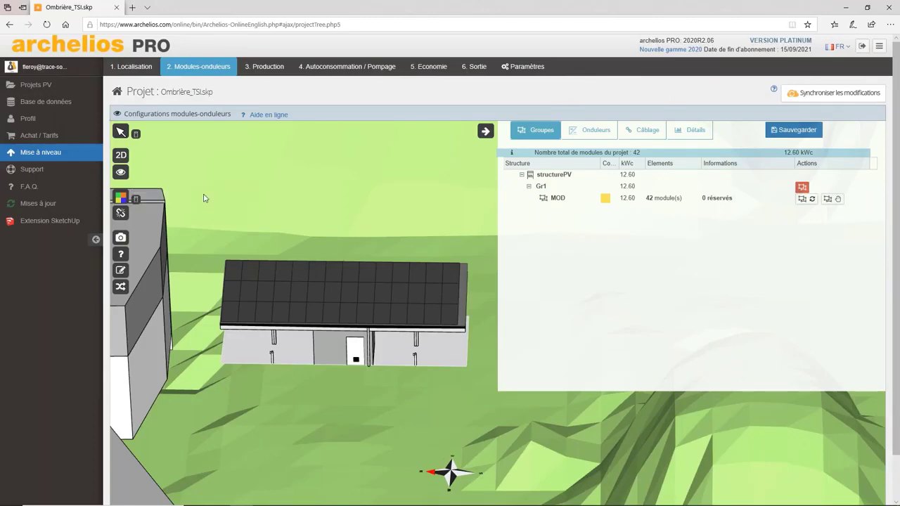
click(134, 198)
drag(347, 364, 247, 394)
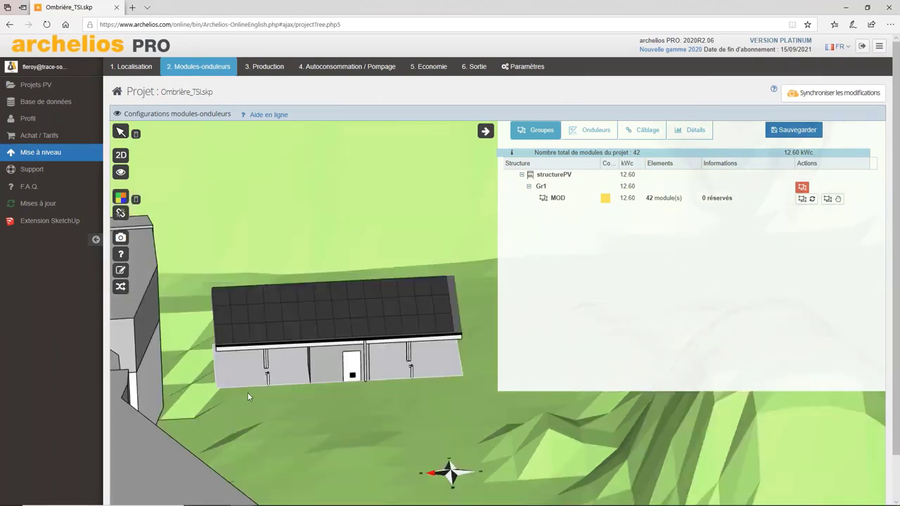
drag(289, 371, 293, 358)
scroll(293, 358, up, 3)
scroll(305, 369, up, 4)
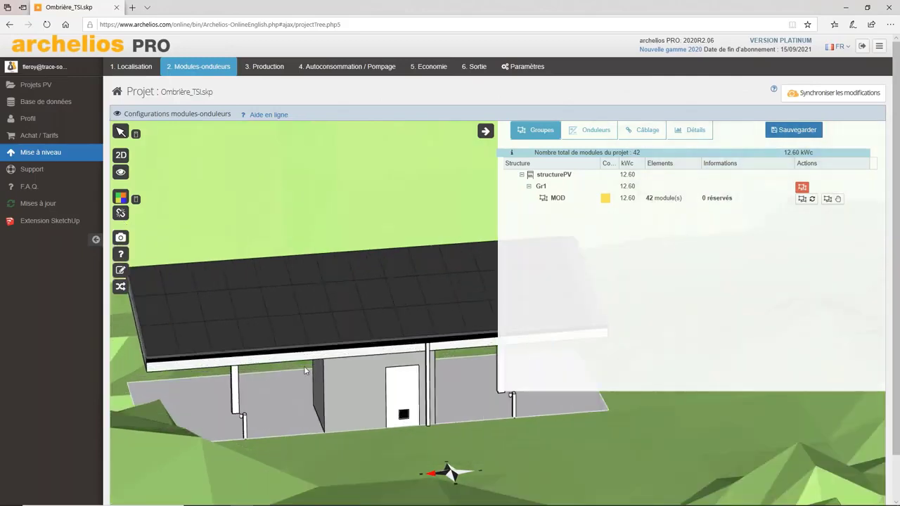
scroll(308, 370, down, 4)
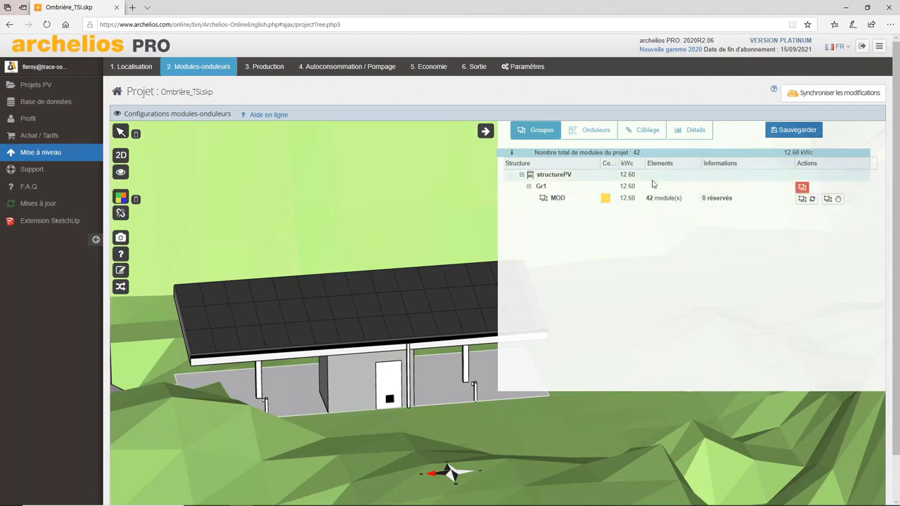
Open a new inverter configuration for the MOD module group and choose Fronius as the inverter manufacturer
click(597, 138)
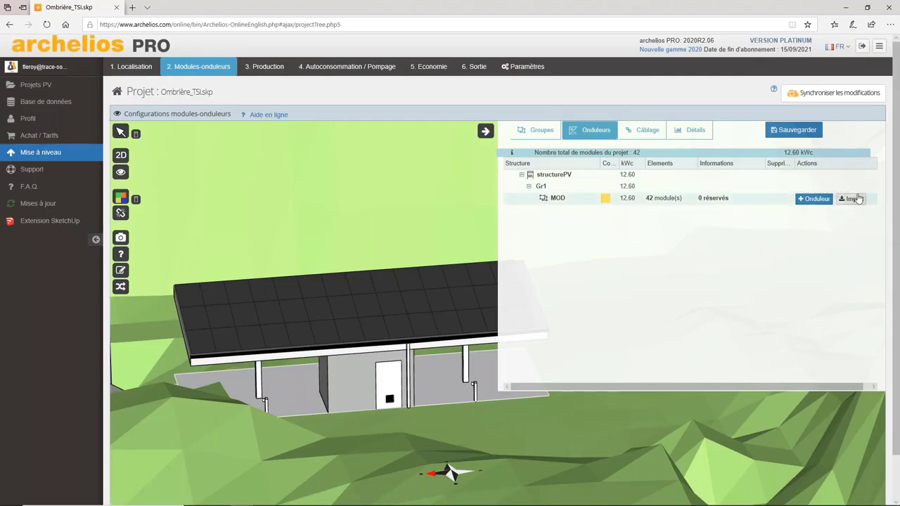
click(816, 202)
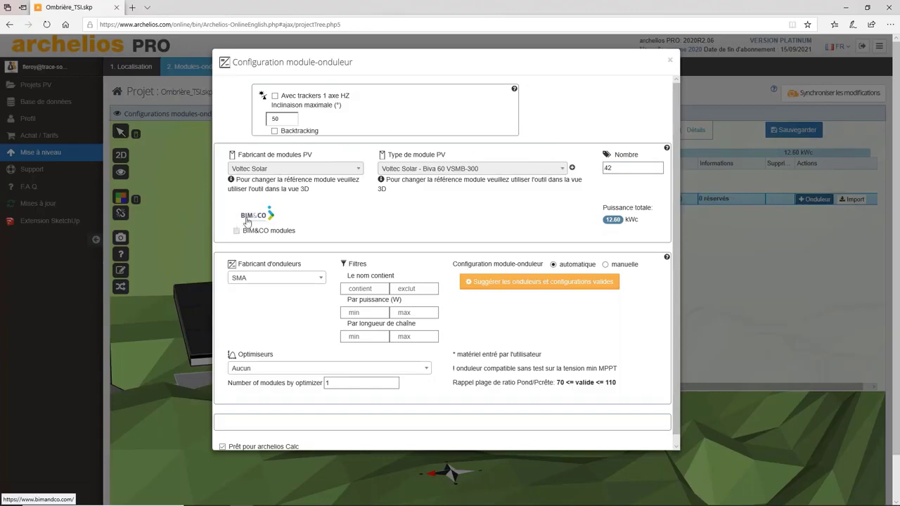
scroll(347, 274, down, 1)
click(265, 270)
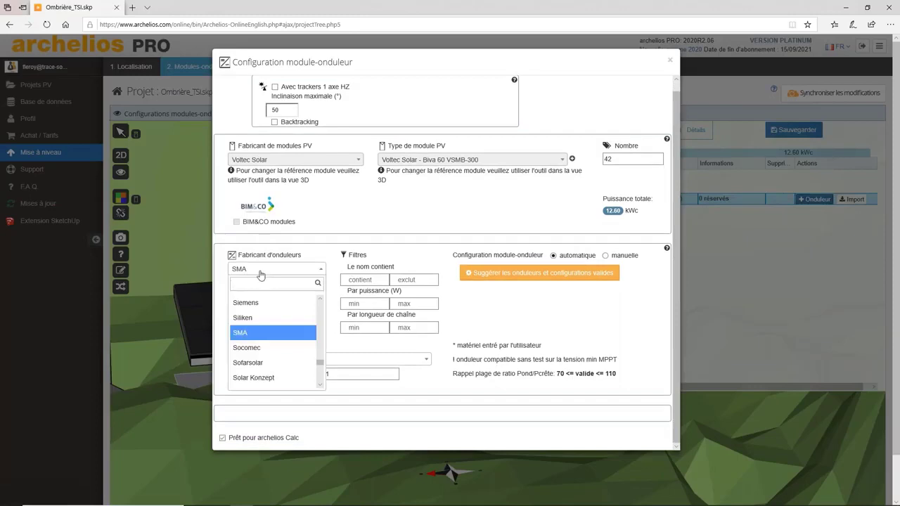
text(froniu)
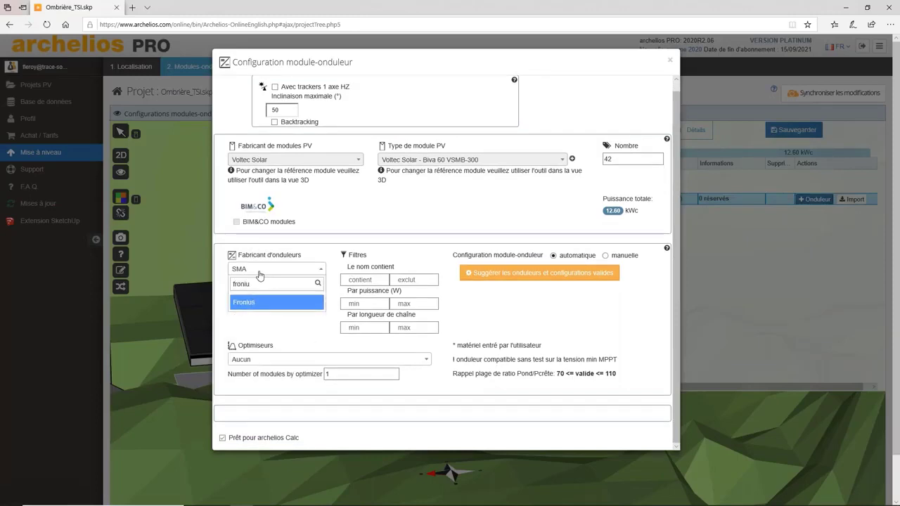
click(263, 306)
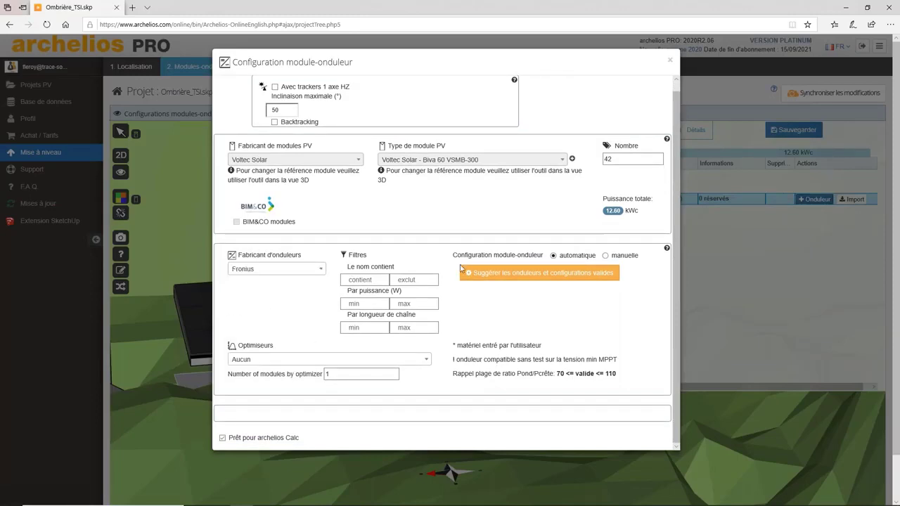
Generate the automatic inverter suggestions, choose Fronius Symo 10.0-3-M and review its valid configurations
click(508, 278)
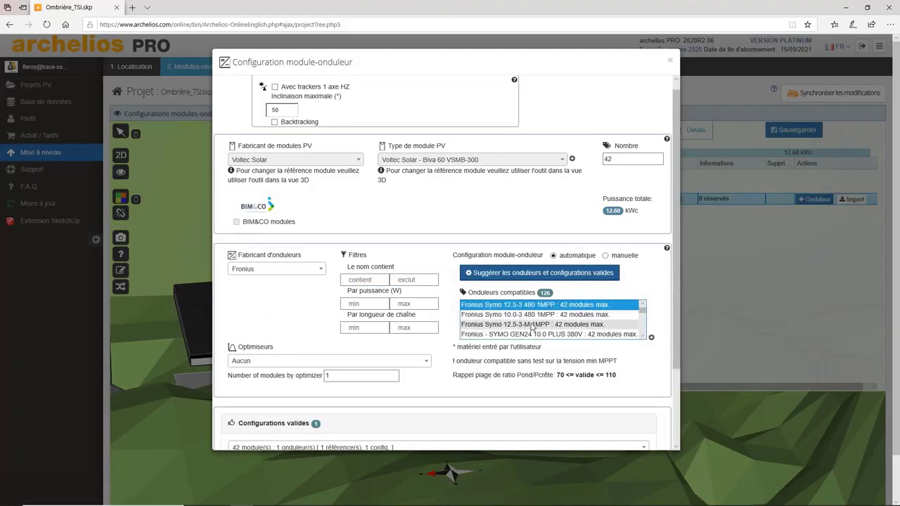
scroll(558, 322, down, 3)
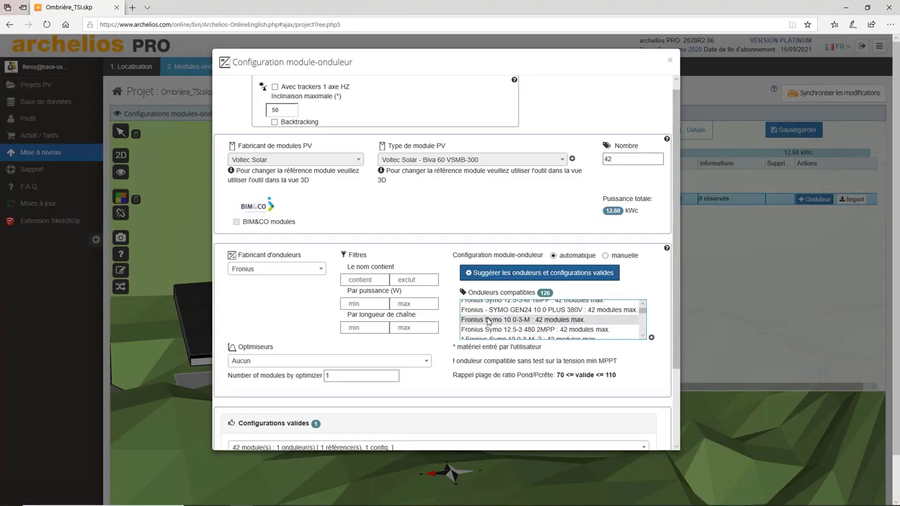
click(565, 321)
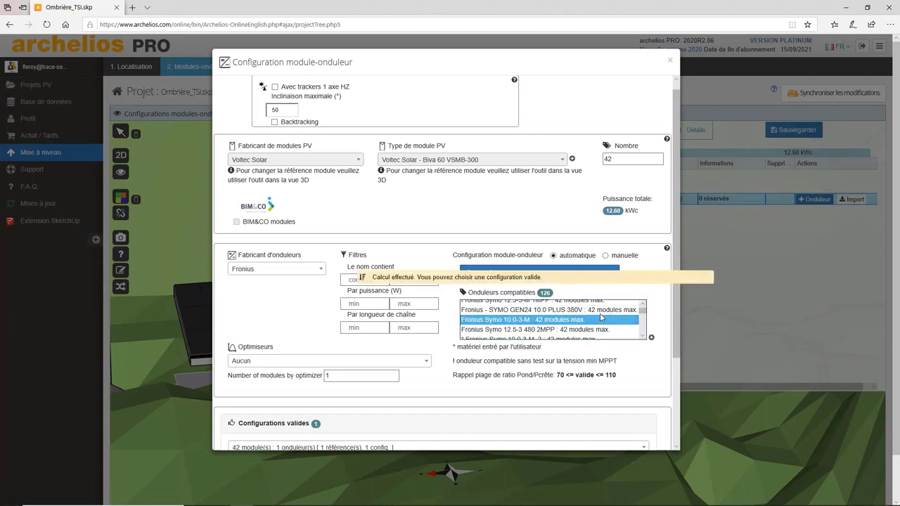
scroll(341, 372, down, 2)
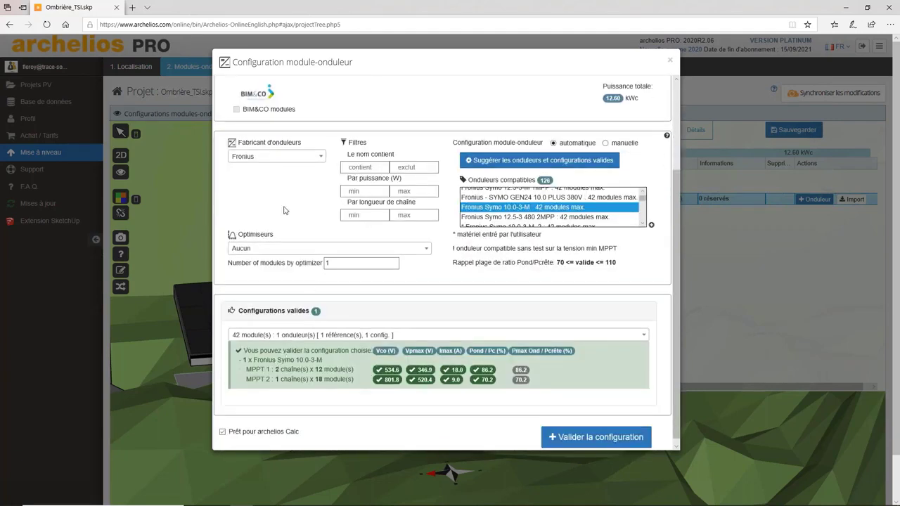
click(355, 261)
click(470, 337)
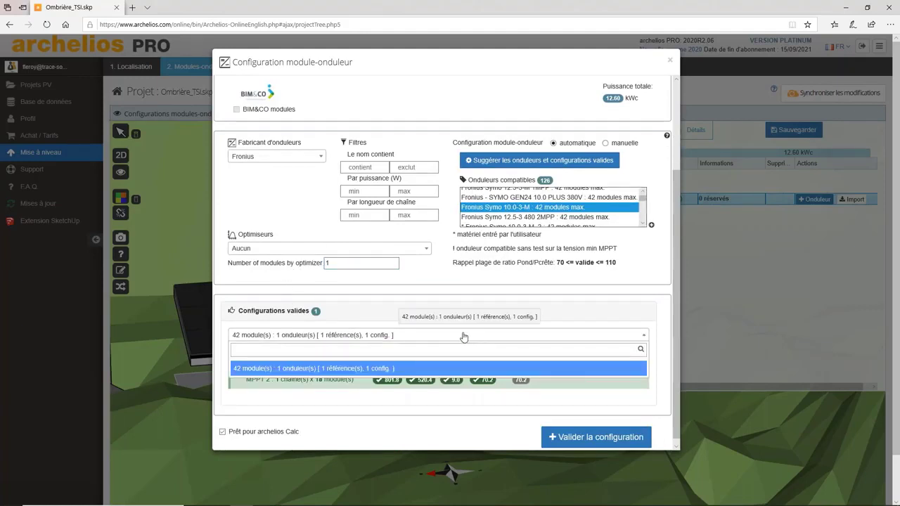
click(384, 322)
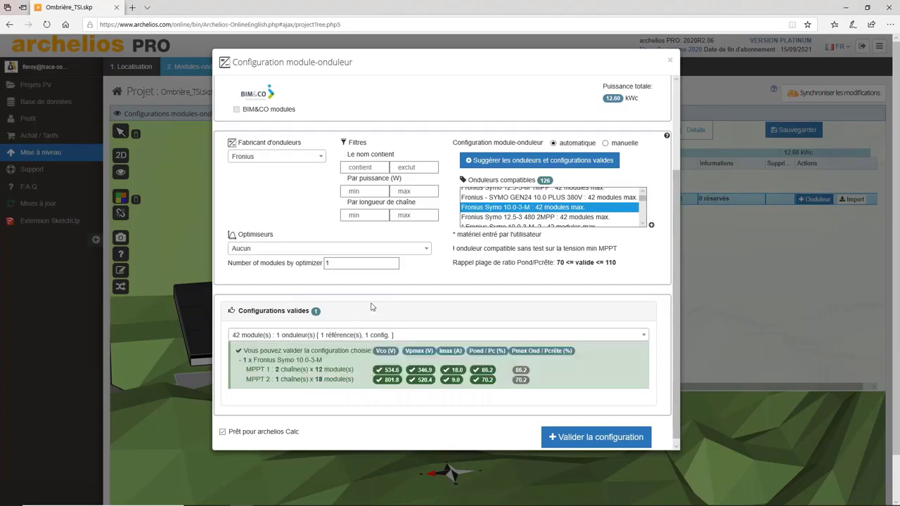
scroll(336, 359, down, 1)
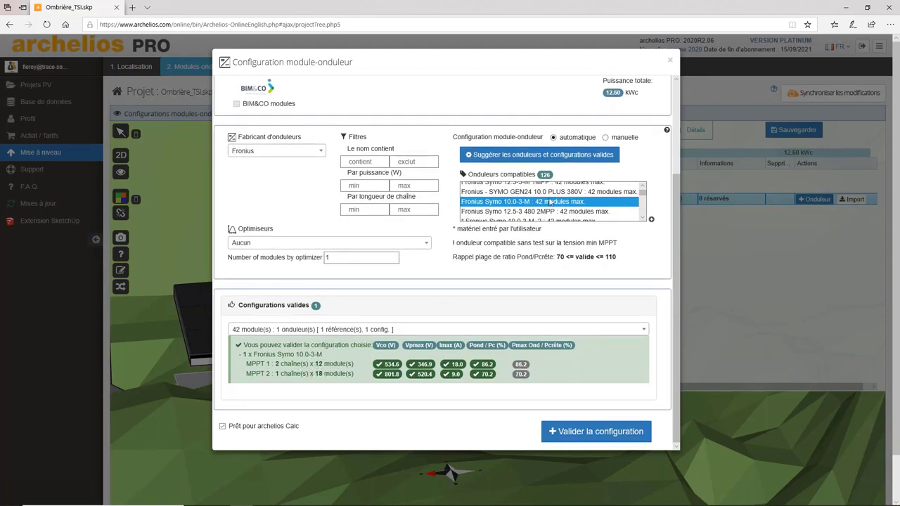
Switch the module-inverter configuration to manual and choose the Fronius Symo 10.0-3-M inverter
click(607, 138)
click(526, 170)
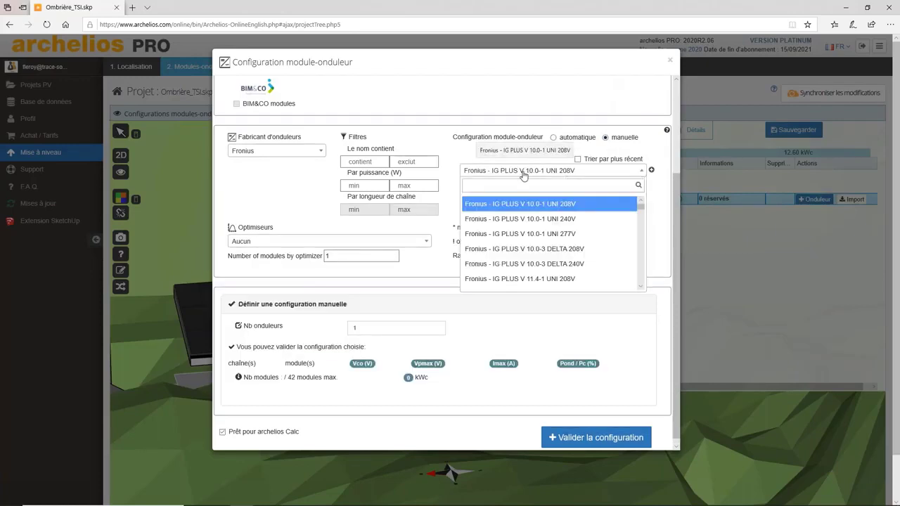
text(symo )
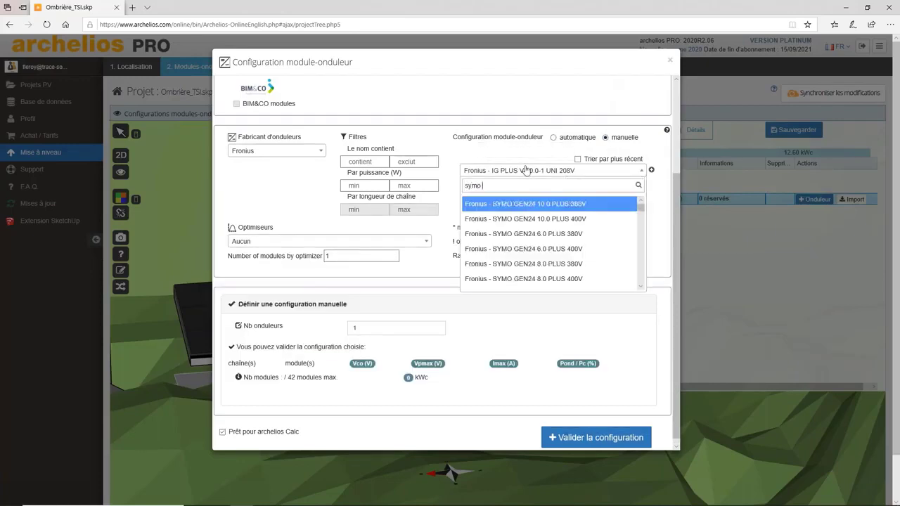
text(10)
scroll(538, 232, down, 1)
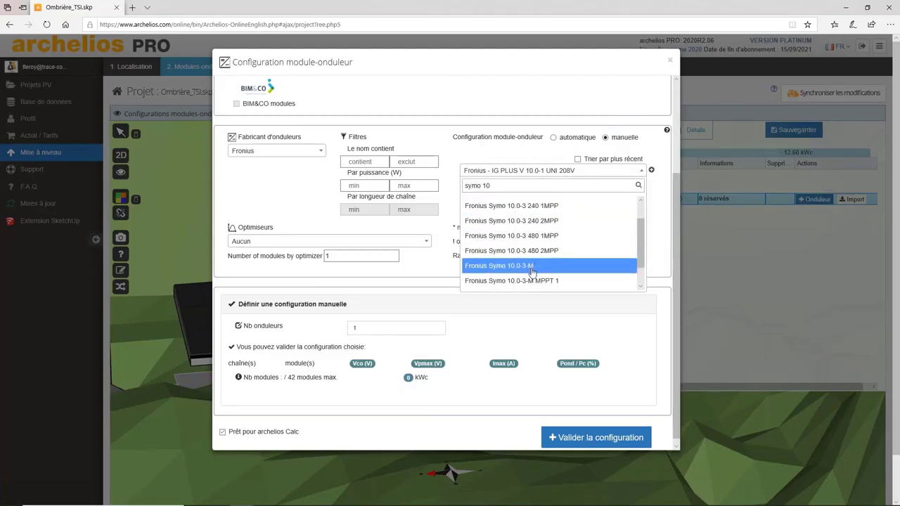
click(532, 267)
scroll(325, 382, down, 1)
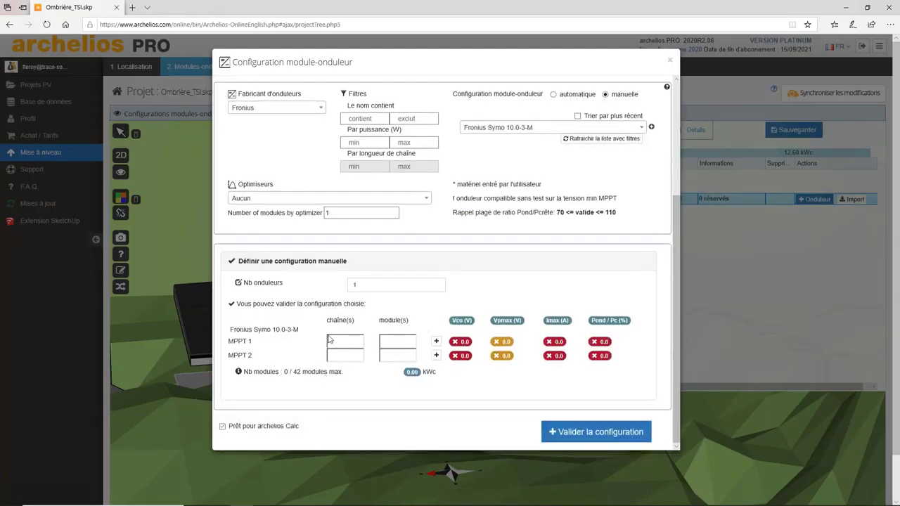
Assign 2 strings of 14 modules to MPPT 1 and 1 string of 14 modules to MPPT 2
click(344, 341)
text(2)
click(386, 341)
text(14)
click(350, 356)
text(1)
click(384, 355)
text(1)
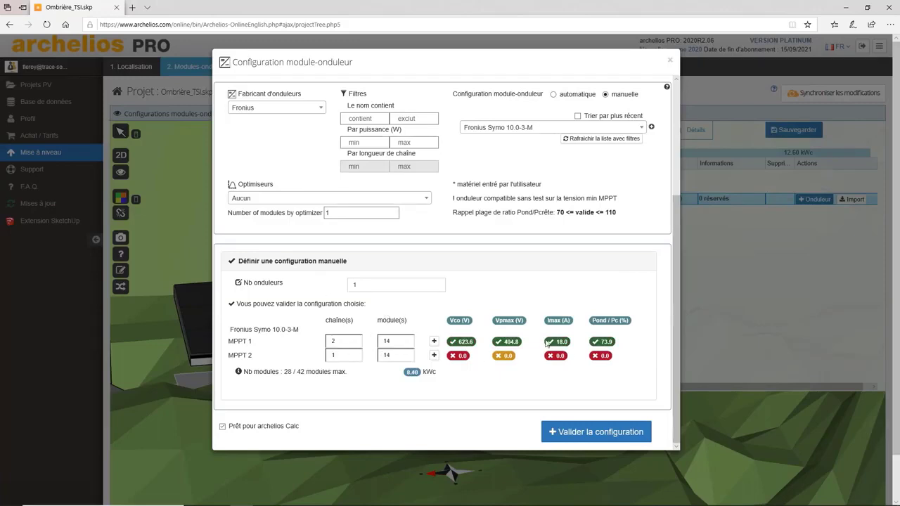
Test 35 modules per string on MPPT 1, restore 14 and validate the manual configuration
click(411, 342)
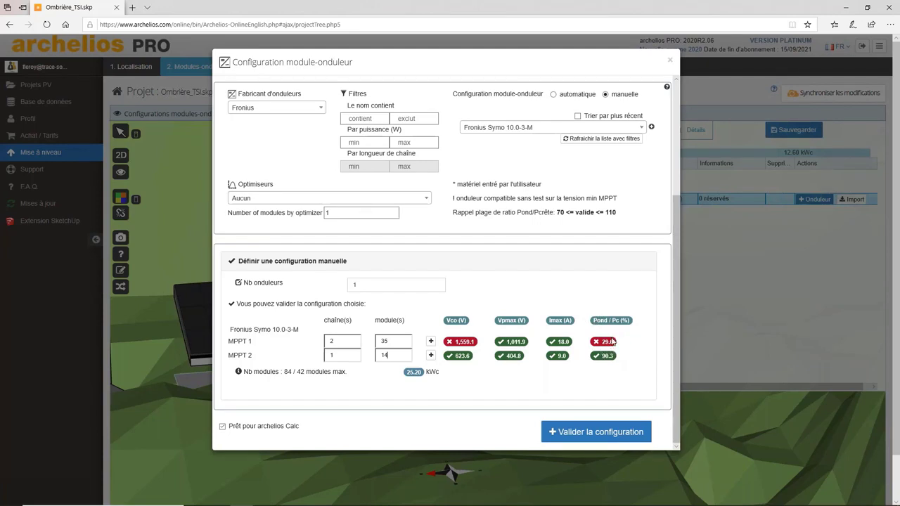
mouse_move(606, 344)
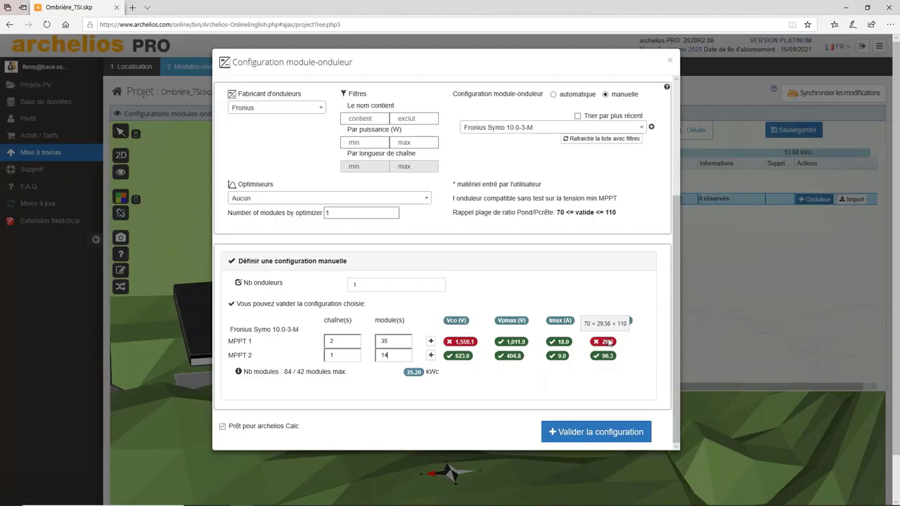
drag(393, 341, 362, 341)
text(14)
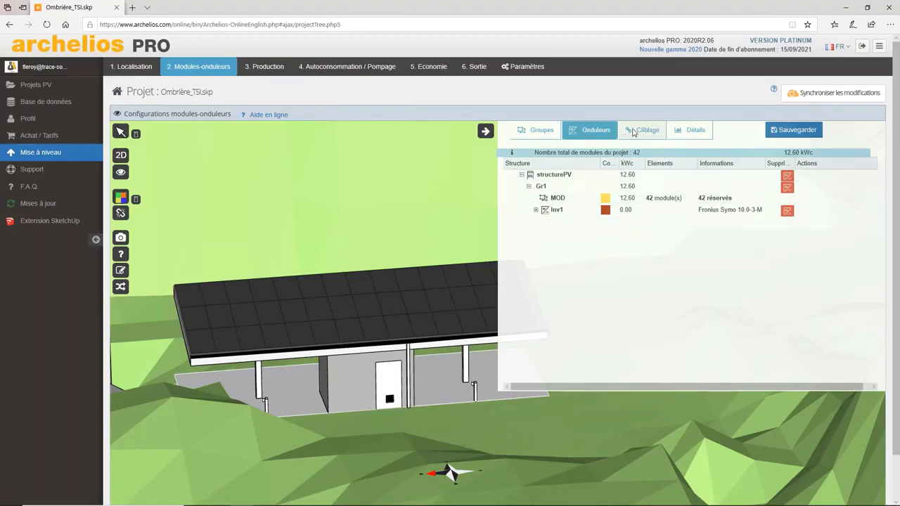
Proceed to the wiring stage and expand Inv1 to its MPPTs and strings
click(634, 132)
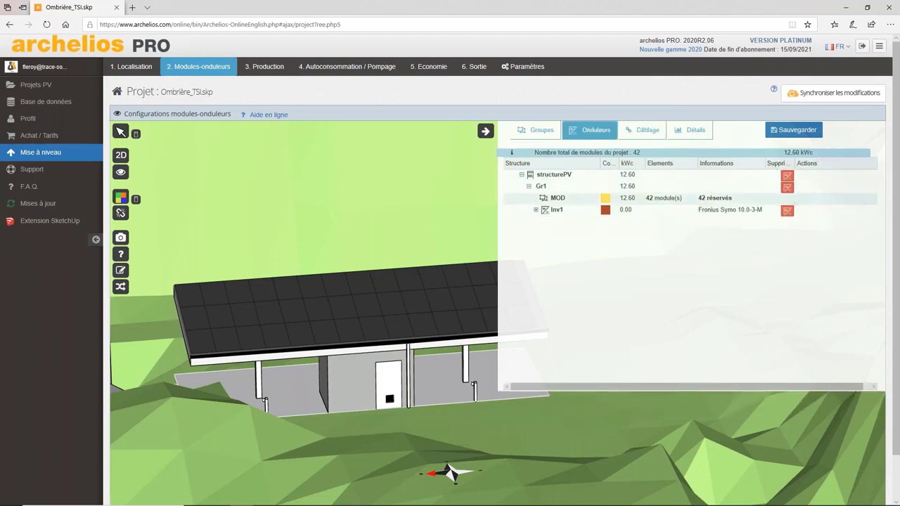
click(645, 137)
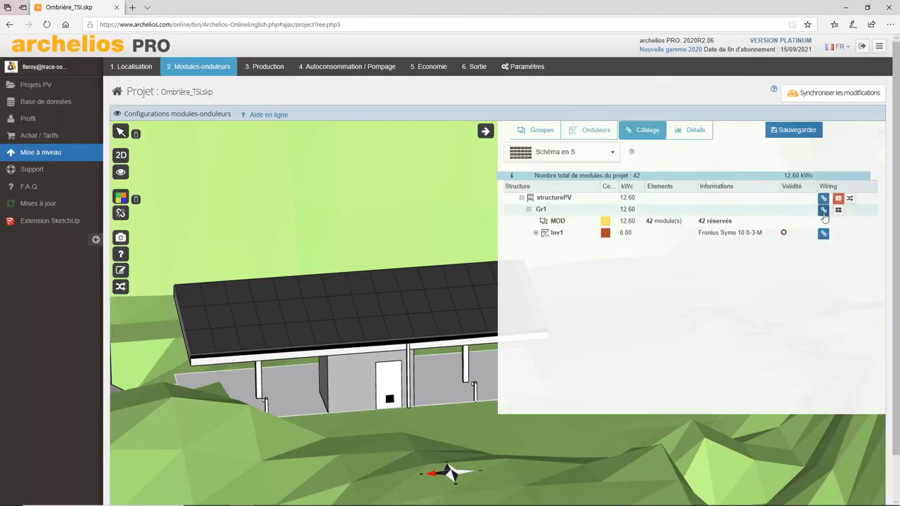
click(535, 233)
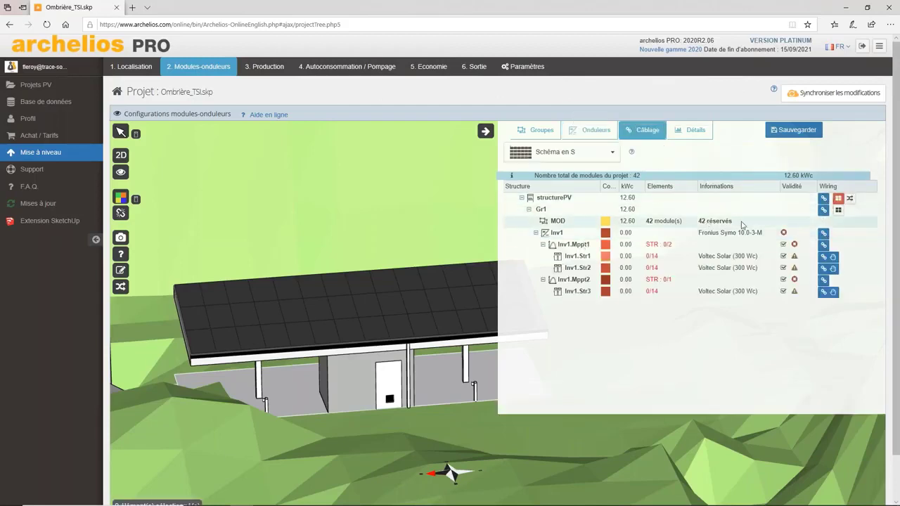
Compare the wiring pattern diagrams for Schéma en S, Bloc-1, Bloc-2, Bloc-3 and Bloc ajustable, including its En ligne and En parallèle settings
click(565, 156)
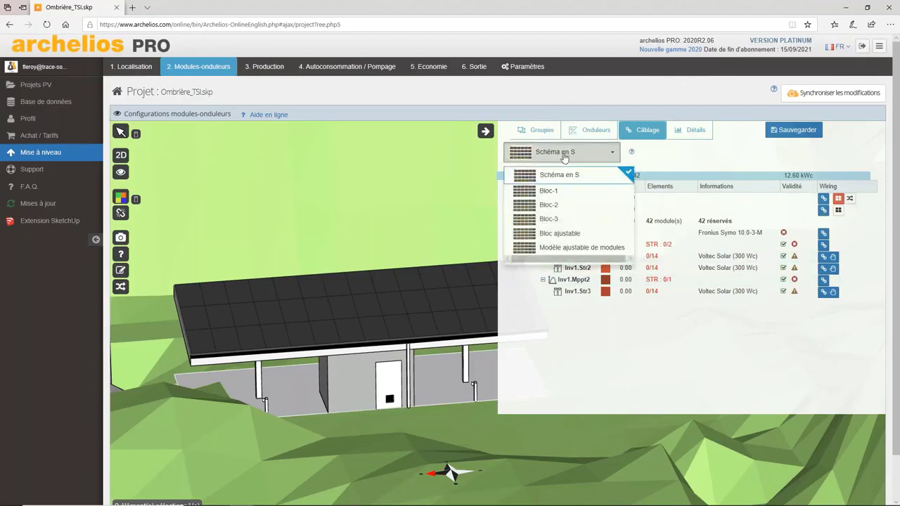
click(559, 175)
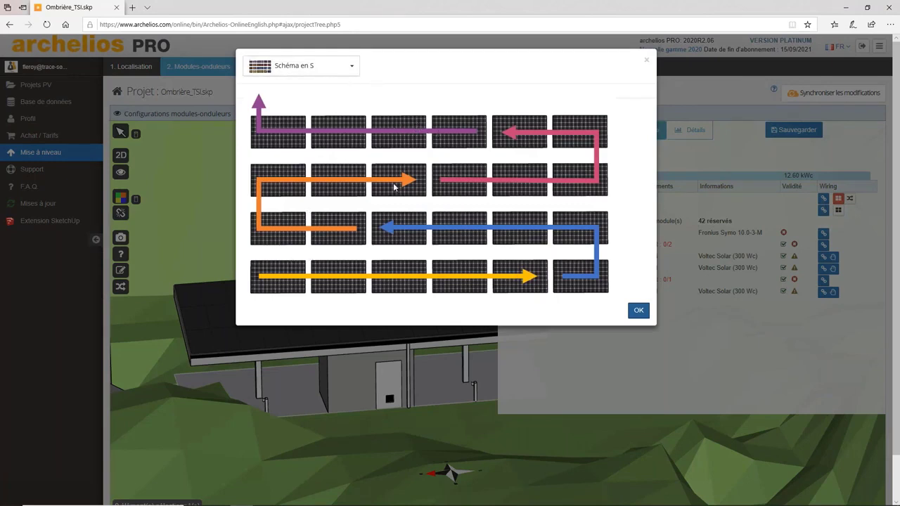
click(331, 67)
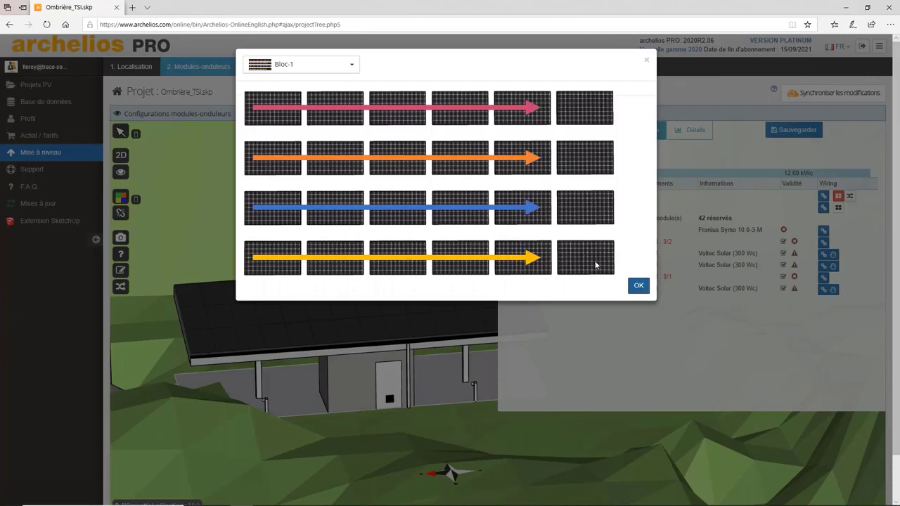
click(331, 67)
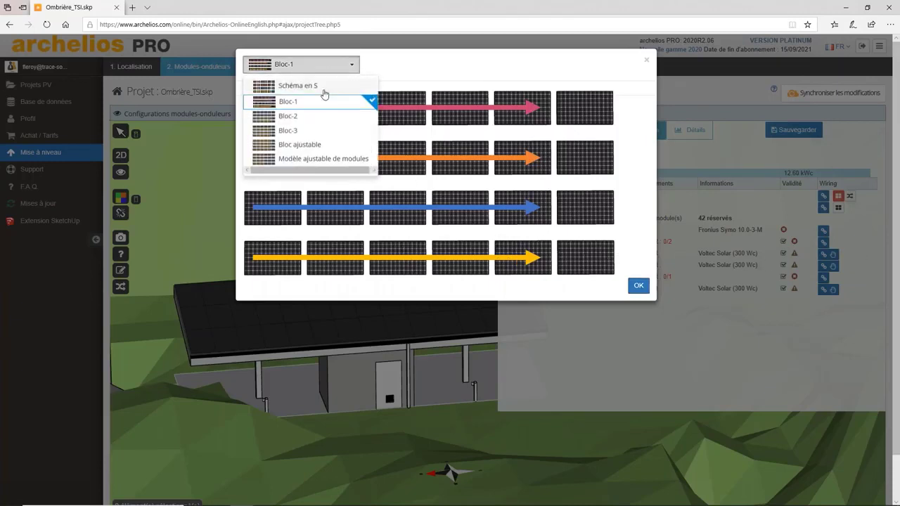
click(315, 116)
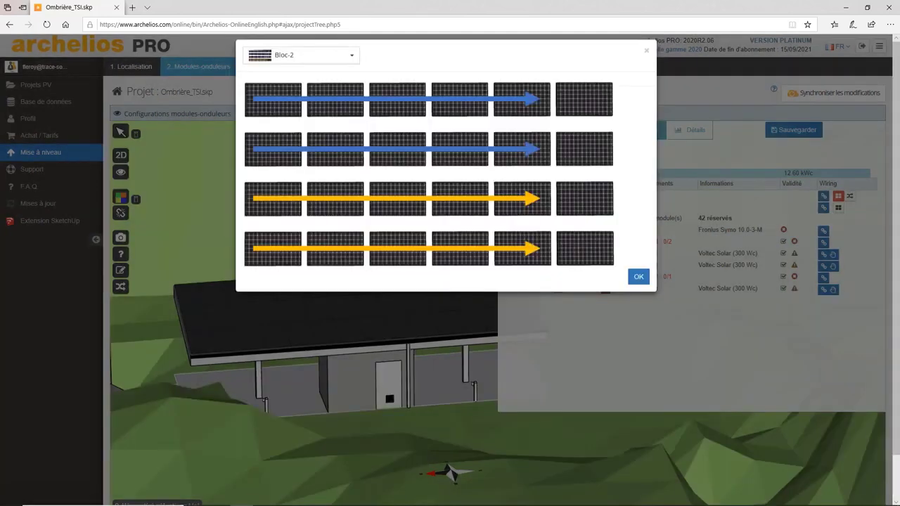
click(310, 65)
click(307, 134)
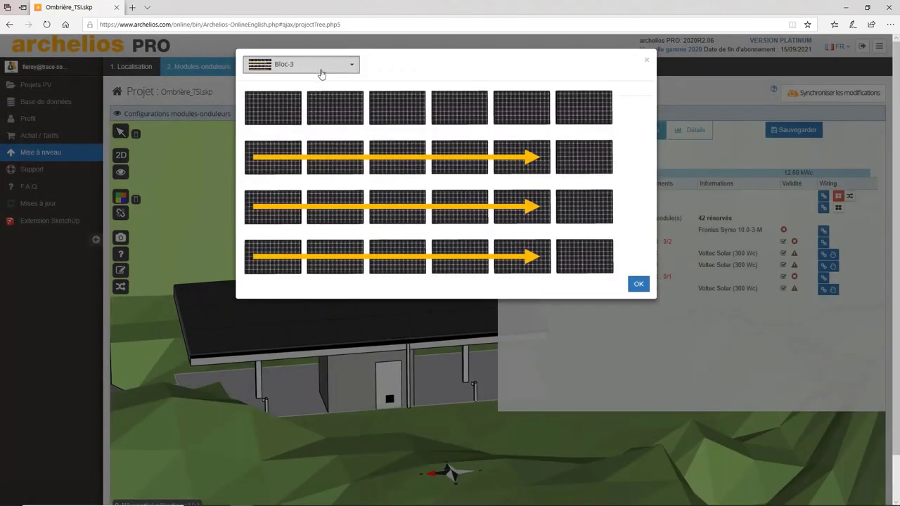
click(320, 67)
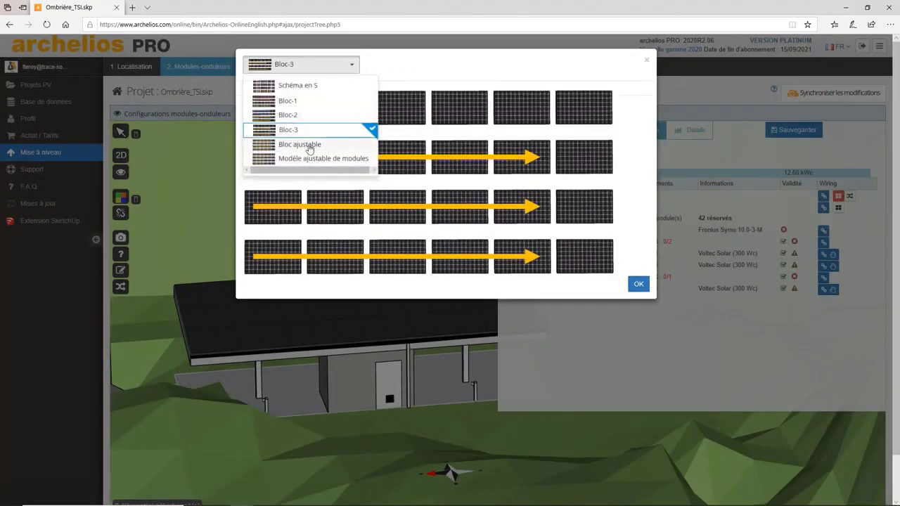
click(308, 145)
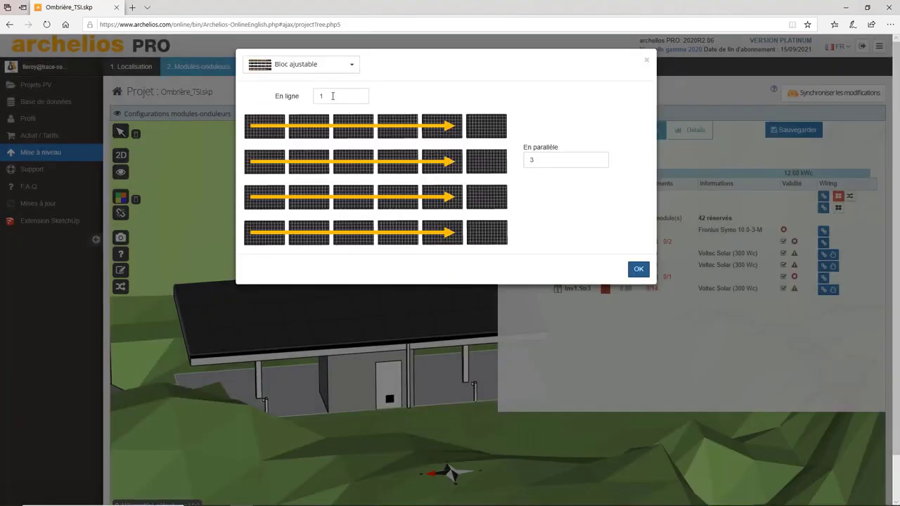
double_click(326, 95)
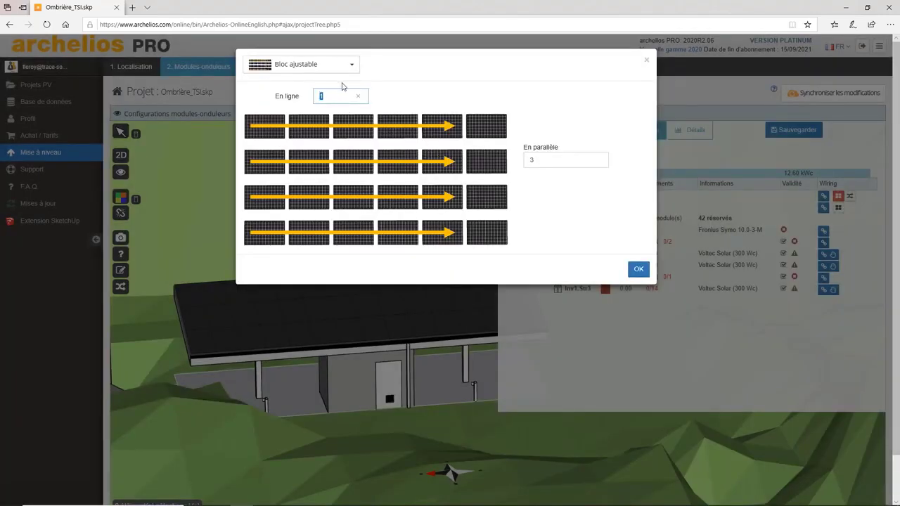
double_click(526, 158)
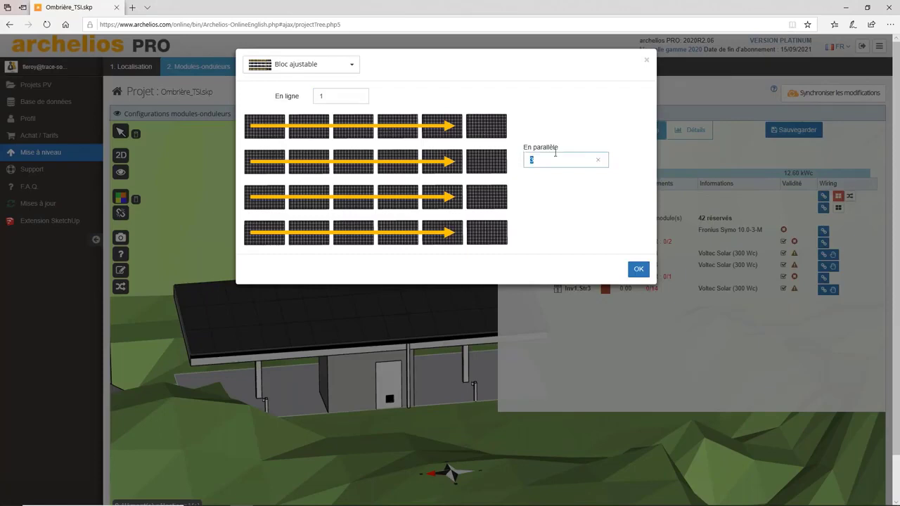
Choose Schéma en S as the wiring pattern and confirm it
click(300, 62)
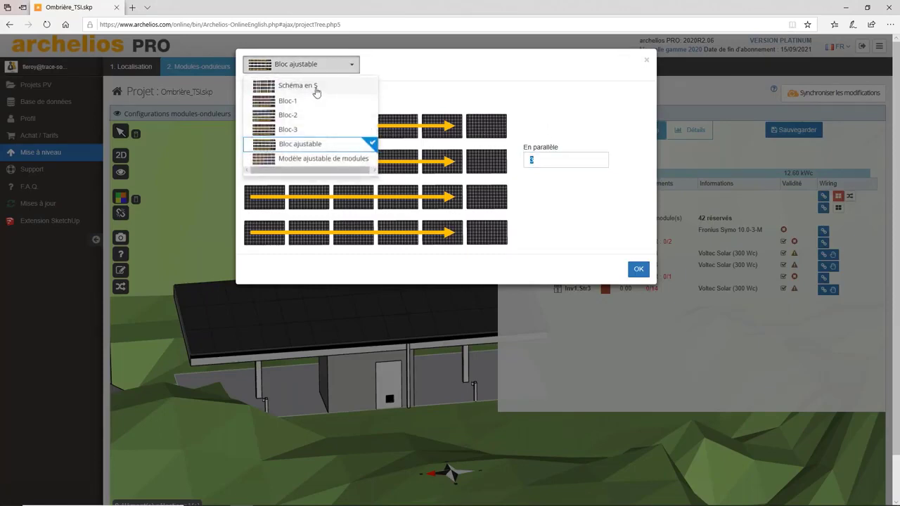
click(315, 92)
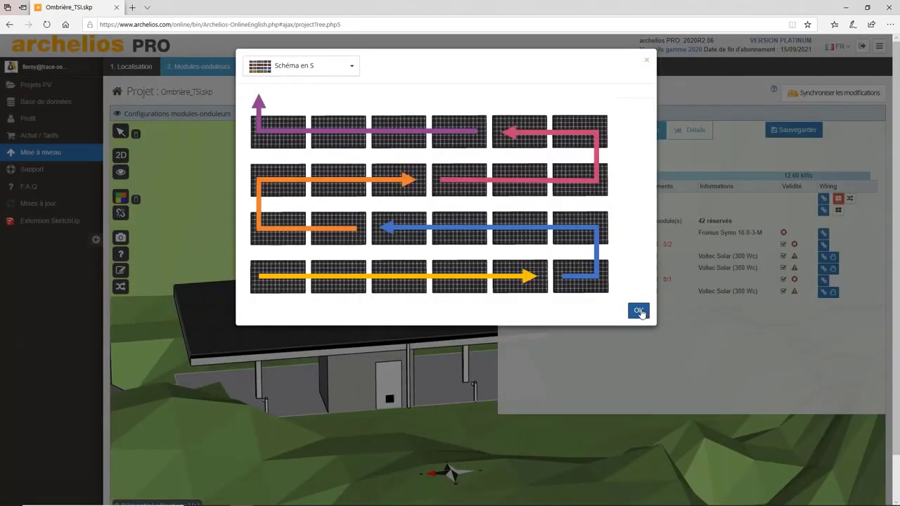
click(638, 311)
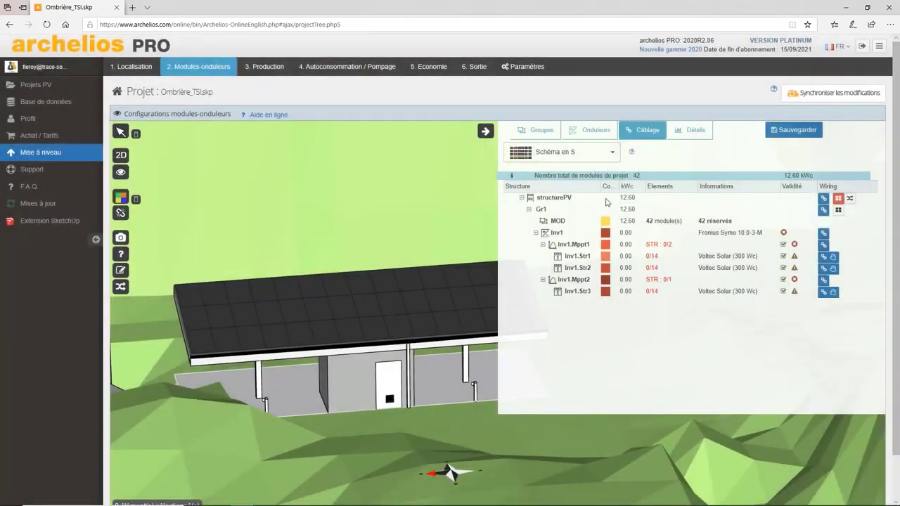
Preview the automatic wiring of the whole structurePV starting from the module at the roof's lower-left corner
click(823, 200)
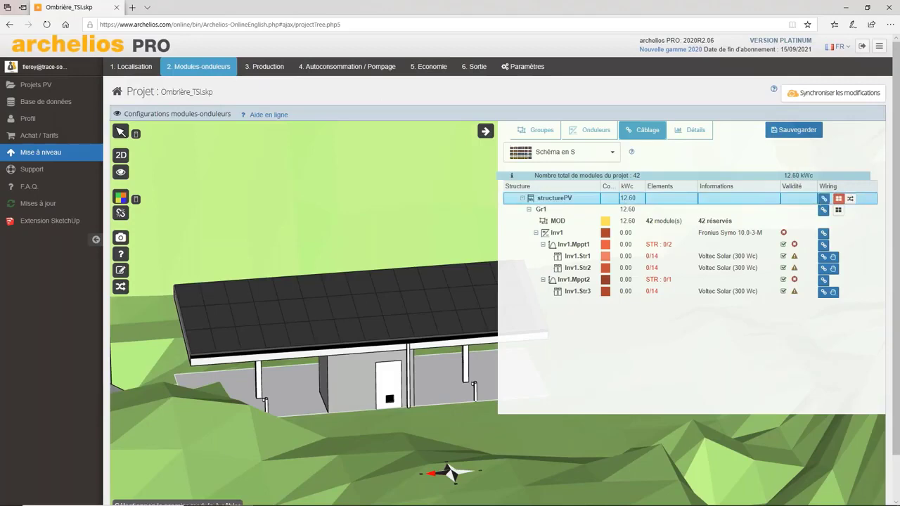
click(203, 346)
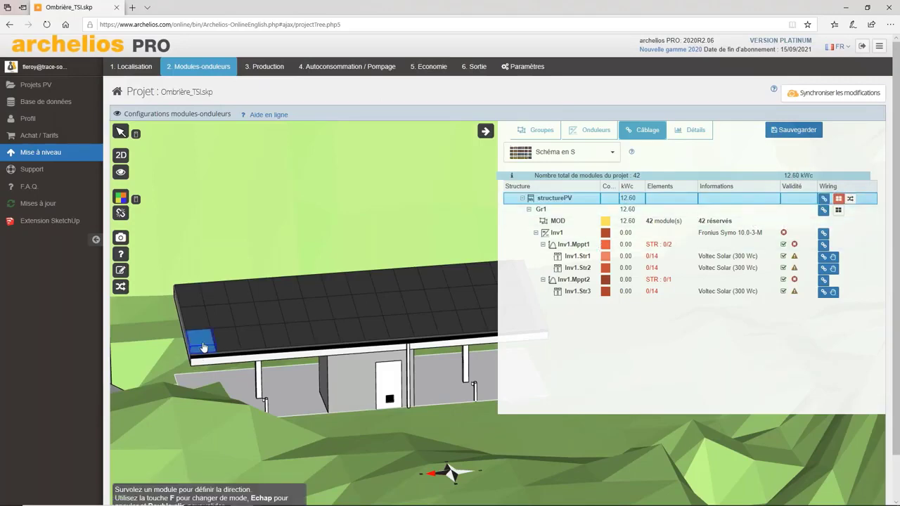
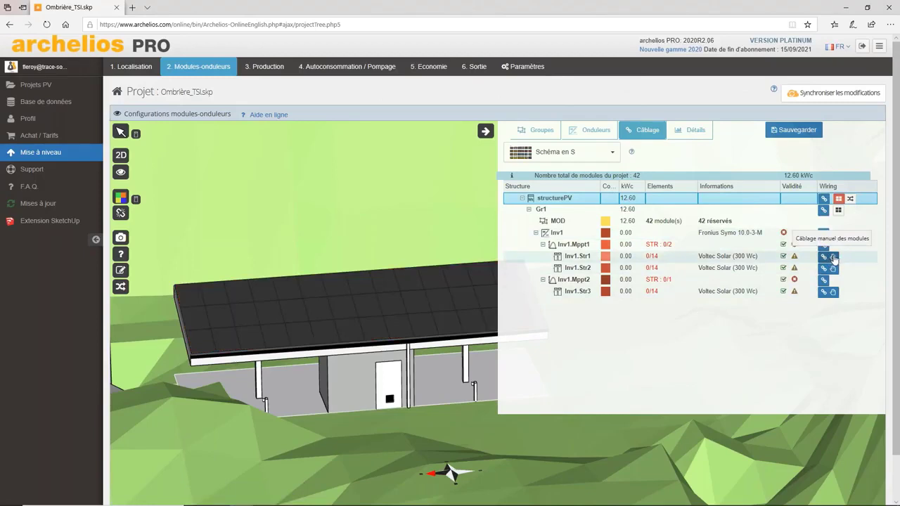
Try manually wiring eight modules of Inv1.Str1 in a stepped path from the roof's lower-left corner, and remove that string's wiring
click(833, 258)
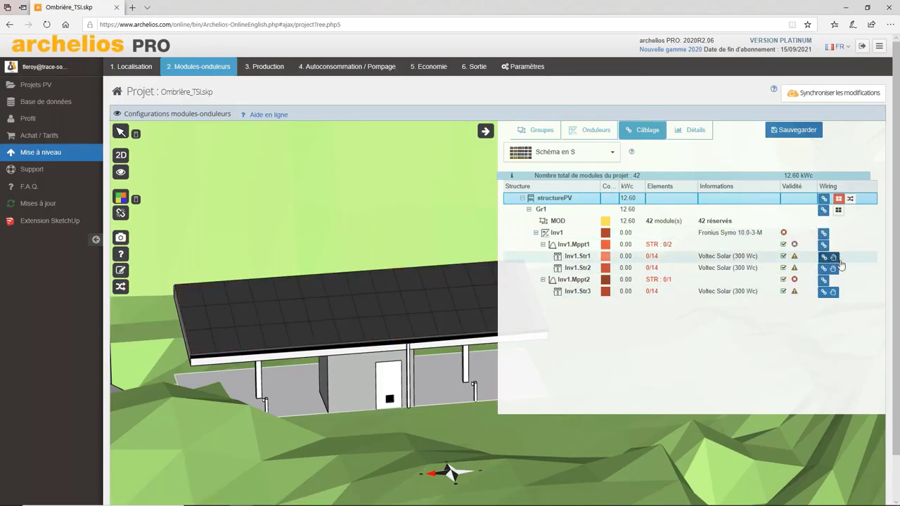
click(195, 346)
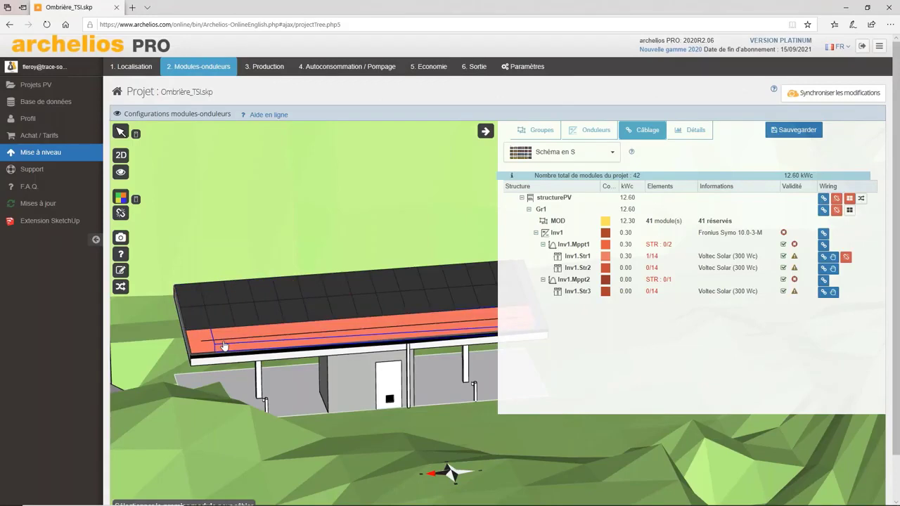
click(218, 321)
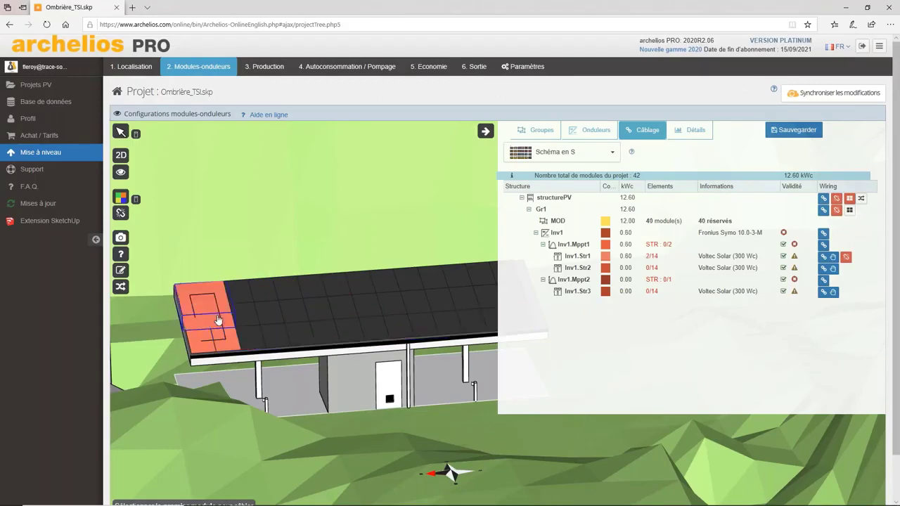
click(248, 319)
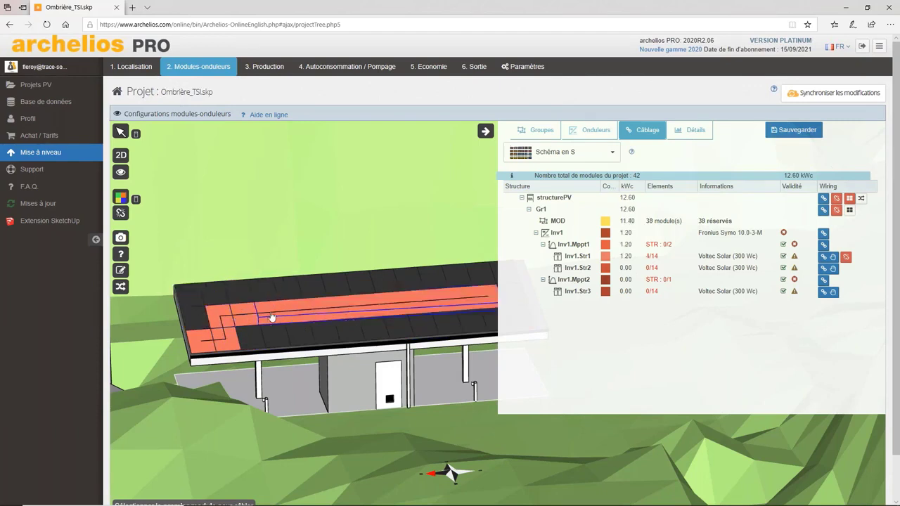
click(267, 293)
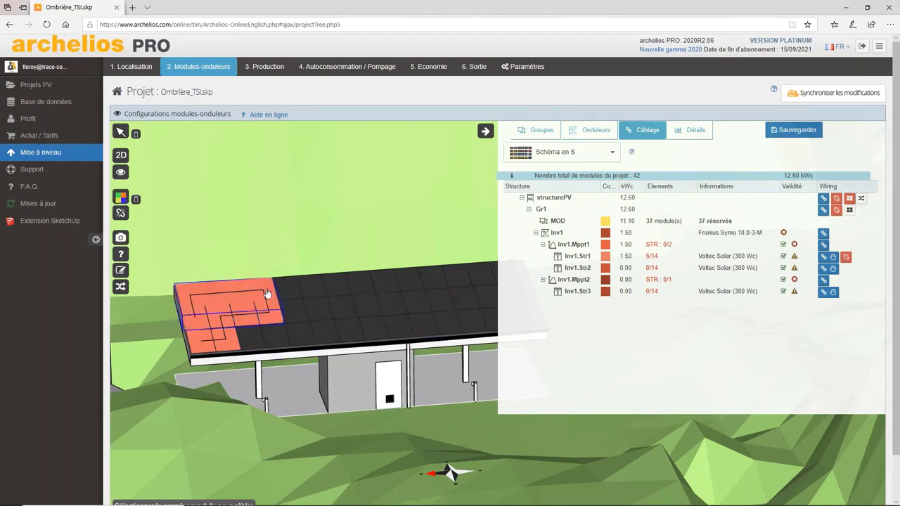
click(287, 292)
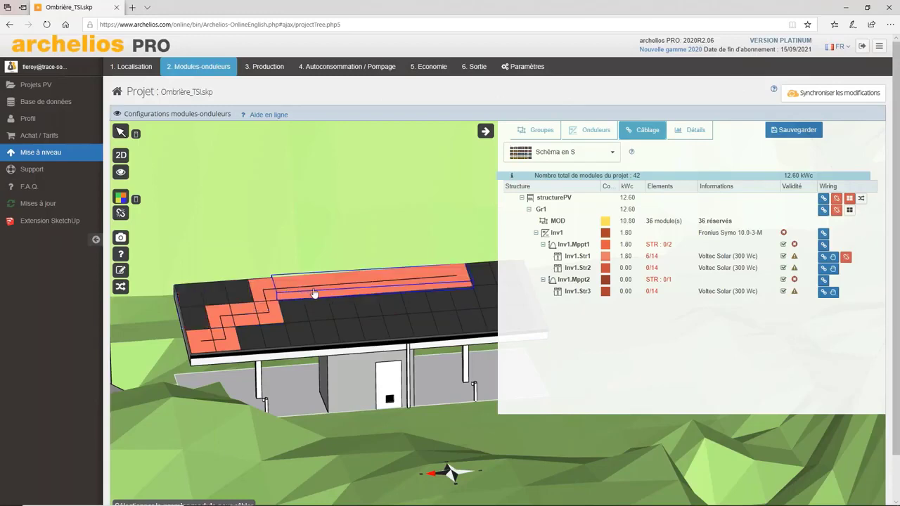
click(314, 292)
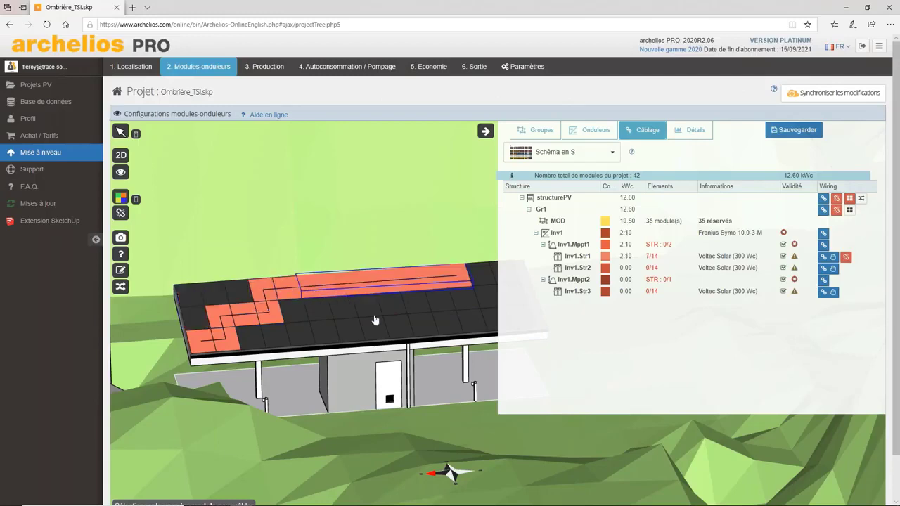
click(412, 320)
key(Escape)
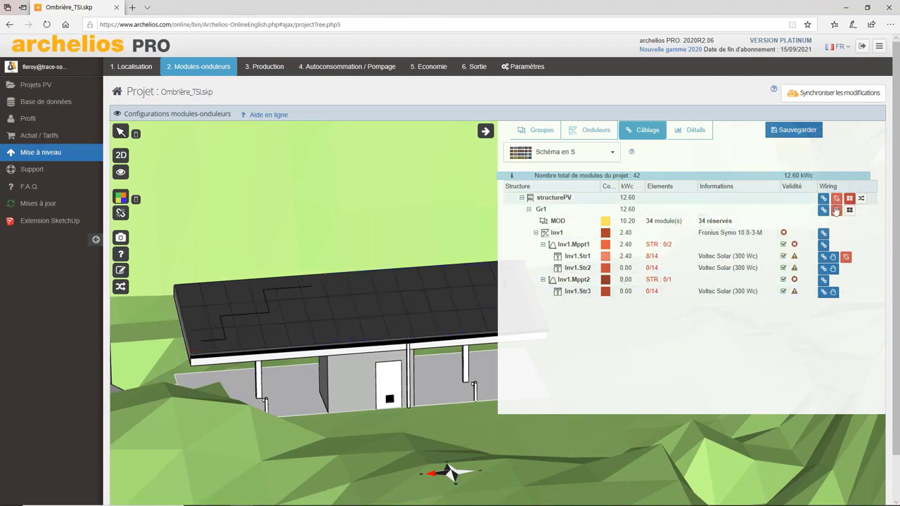
click(847, 256)
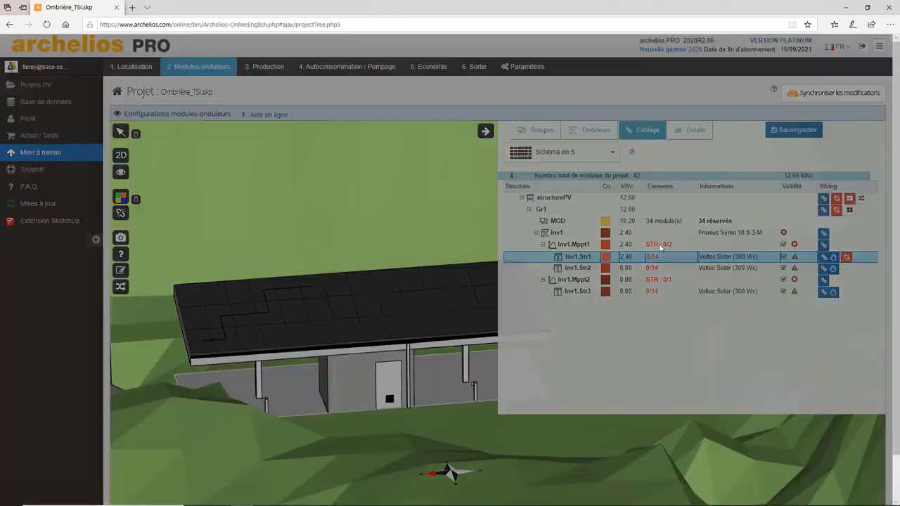
key(Return)
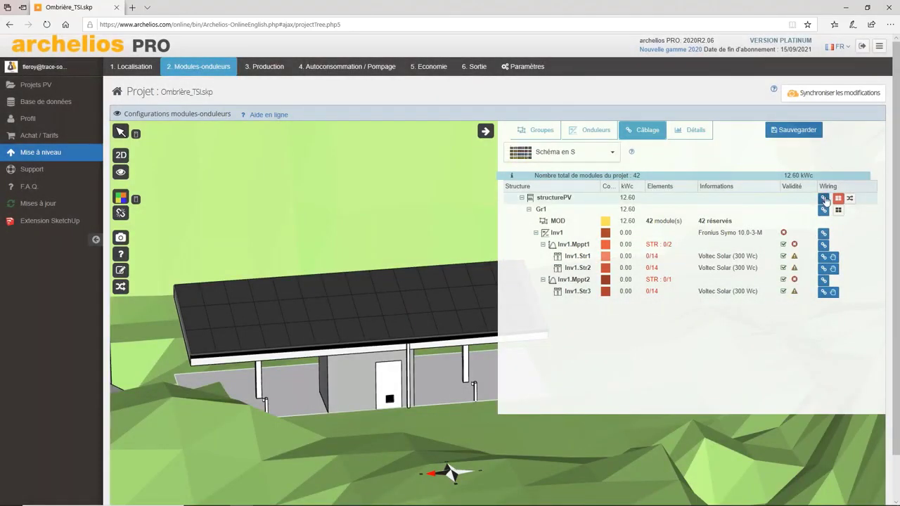
Wire all modules of structurePV in the S pattern, starting at the roof's lower-left module and running up the slope
click(825, 200)
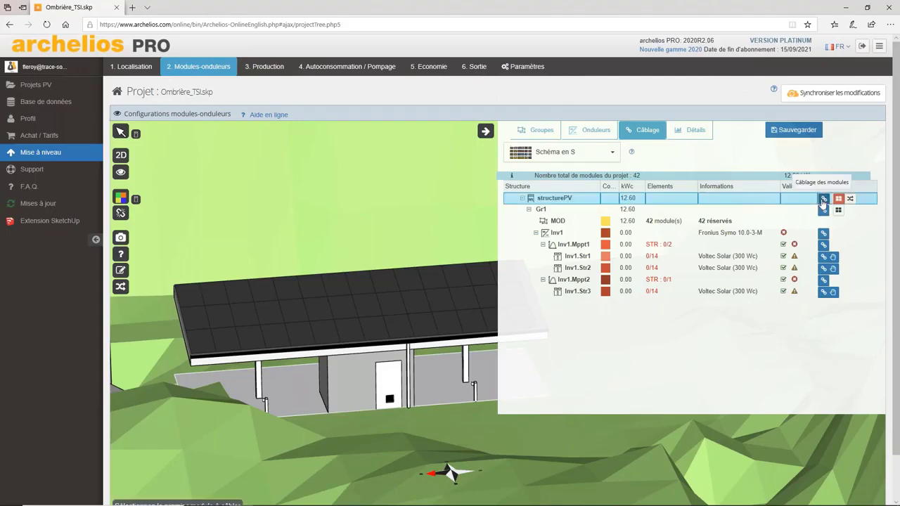
click(200, 343)
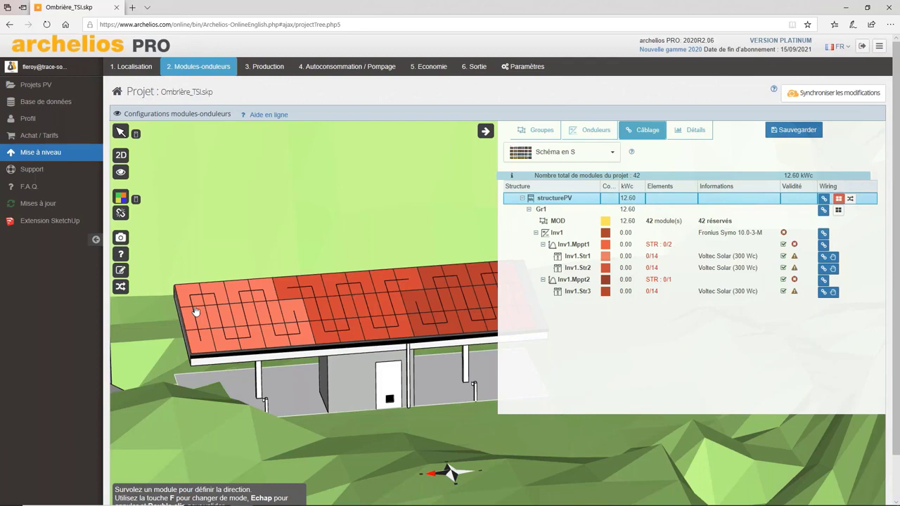
click(196, 312)
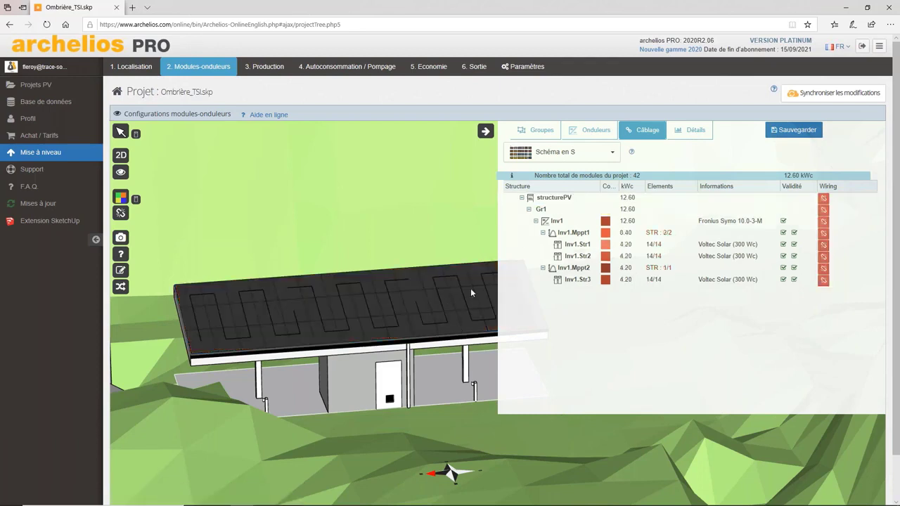
Calculate and save the project's production in the module-inverter details and review the irradiation loss results
click(699, 134)
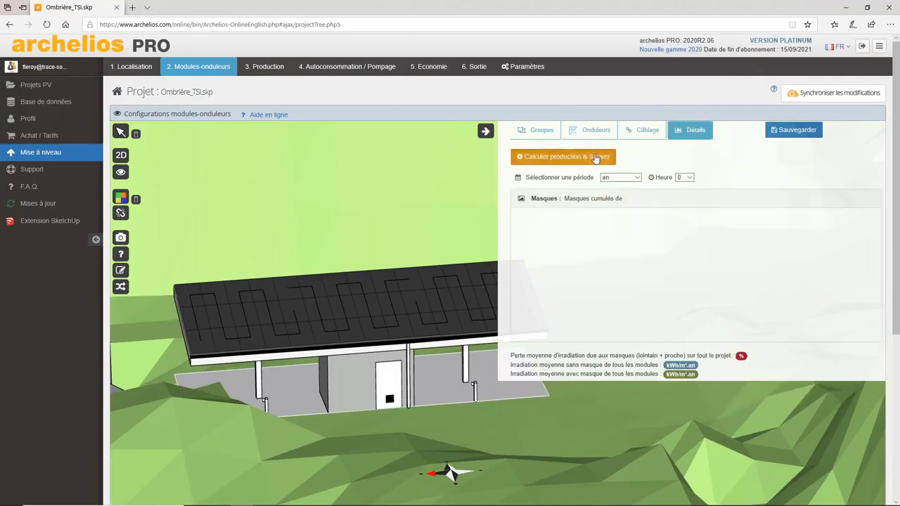
click(596, 158)
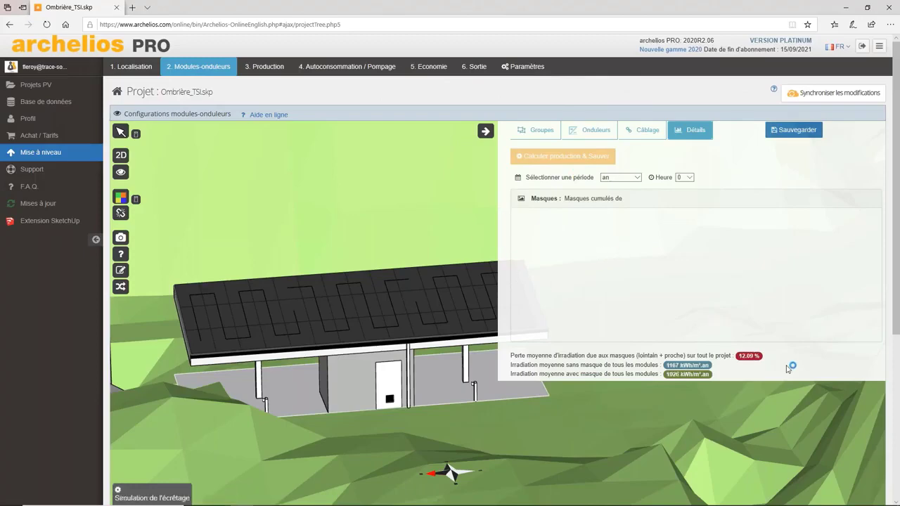
scroll(872, 366, down, 3)
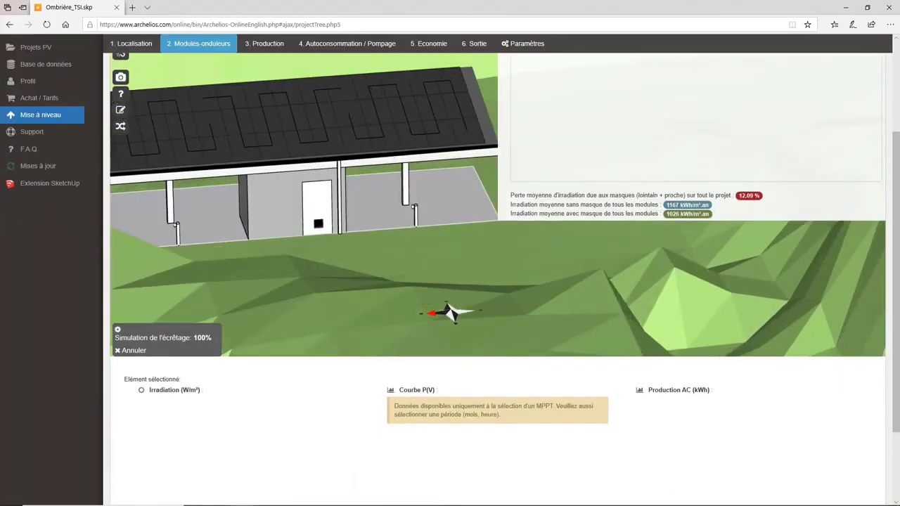
scroll(717, 124, up, 3)
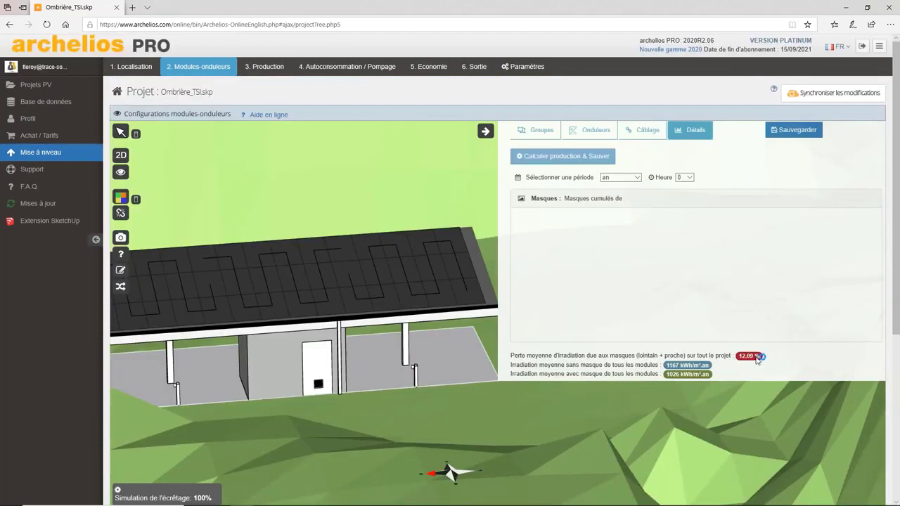
Display the shading masks and sun path for the period Juillet at hour 14
click(629, 178)
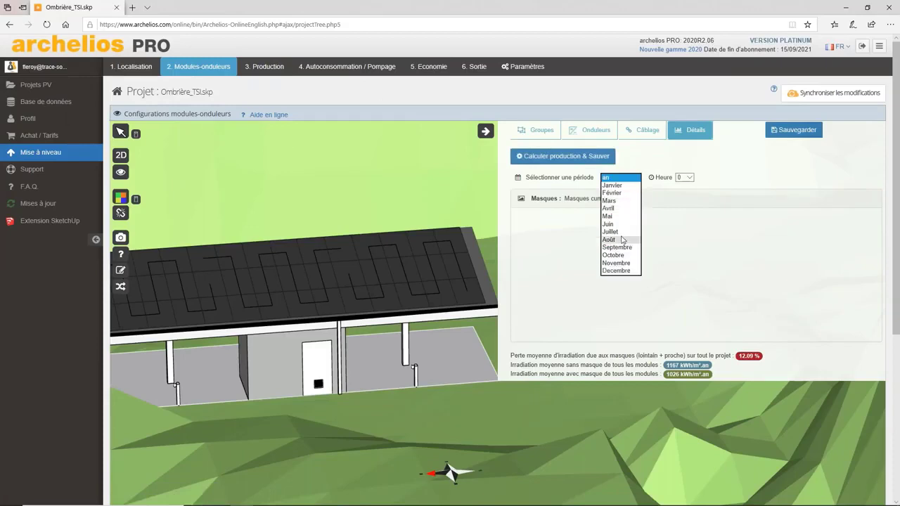
click(624, 232)
click(687, 177)
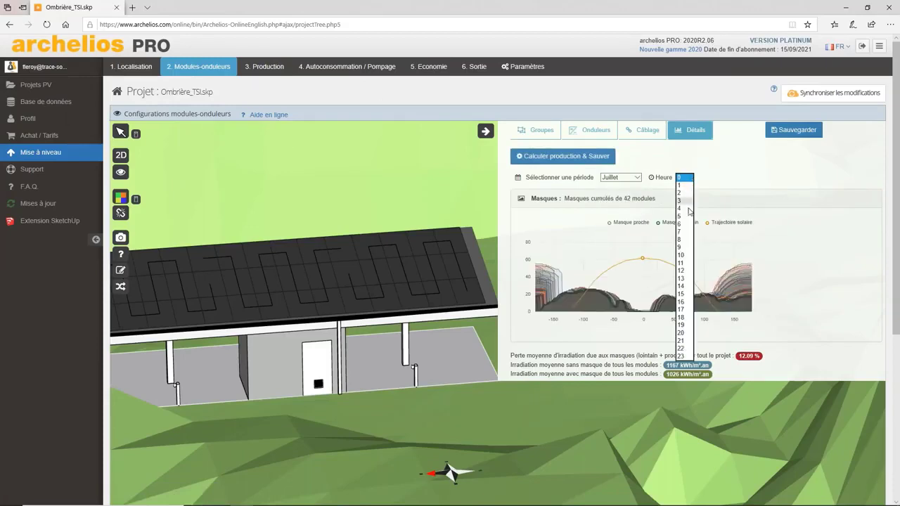
click(686, 286)
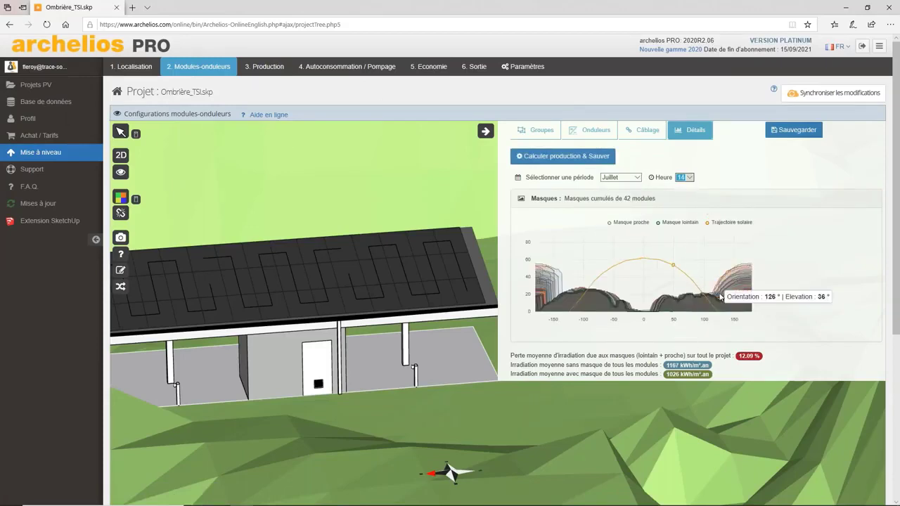
scroll(837, 221, down, 2)
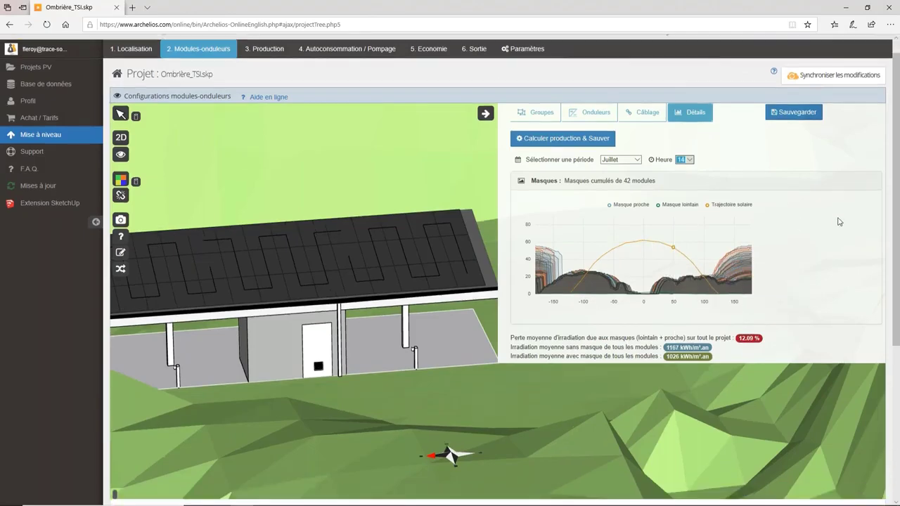
scroll(835, 212, up, 1)
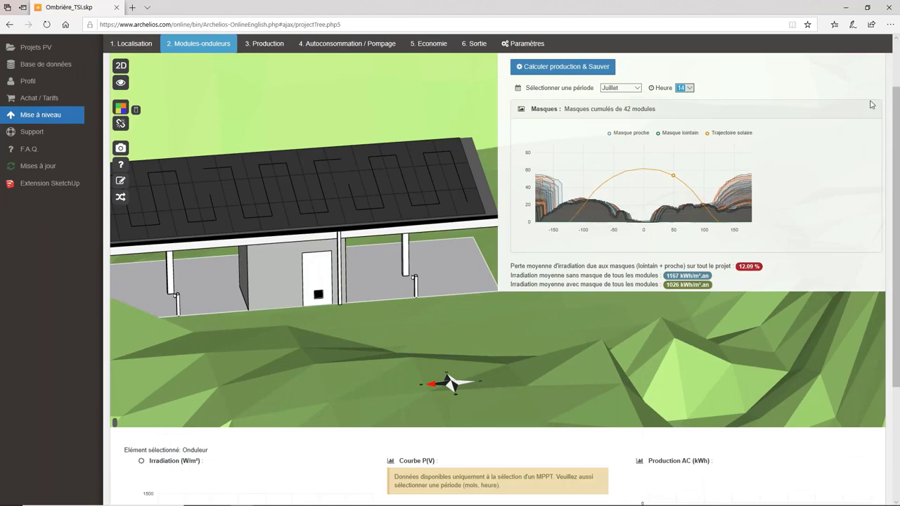
scroll(873, 105, up, 1)
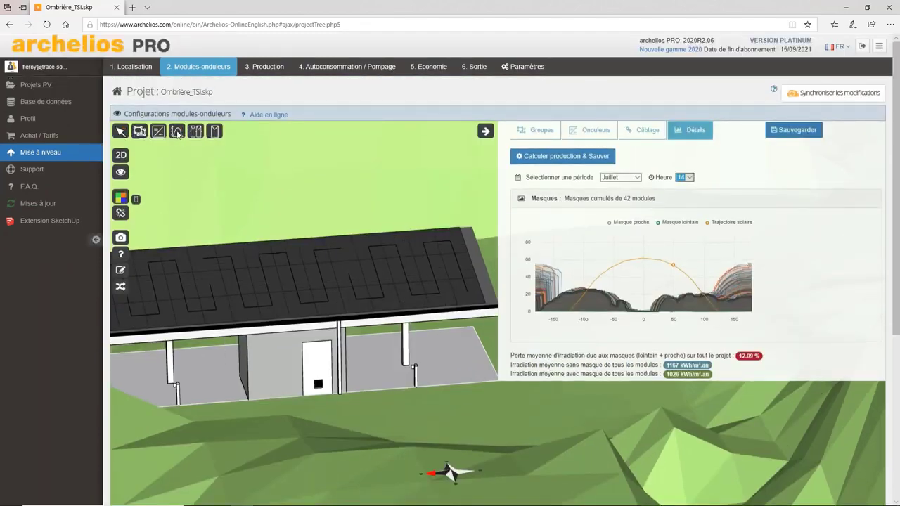
Select the 28-module MPPT in the 3D view and examine its irradiation, P(V) and AC production curves
click(157, 264)
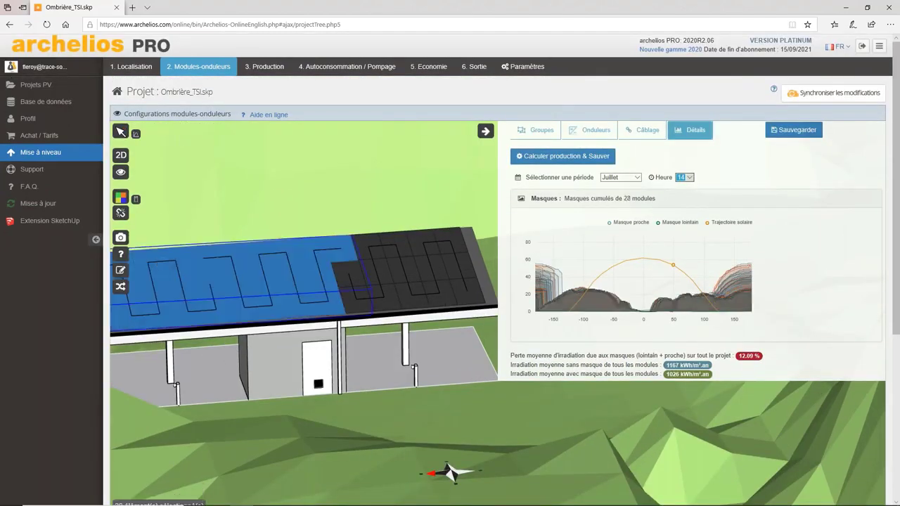
scroll(297, 251, down, 1)
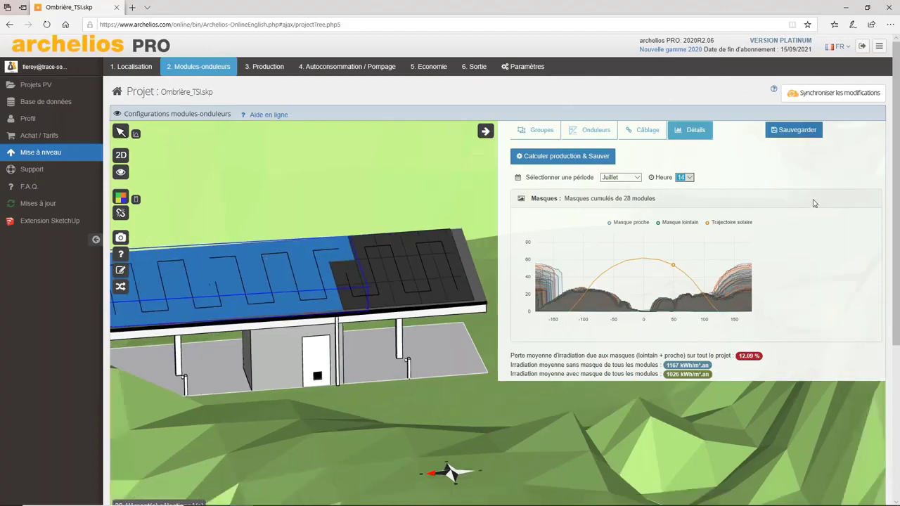
scroll(829, 209, down, 3)
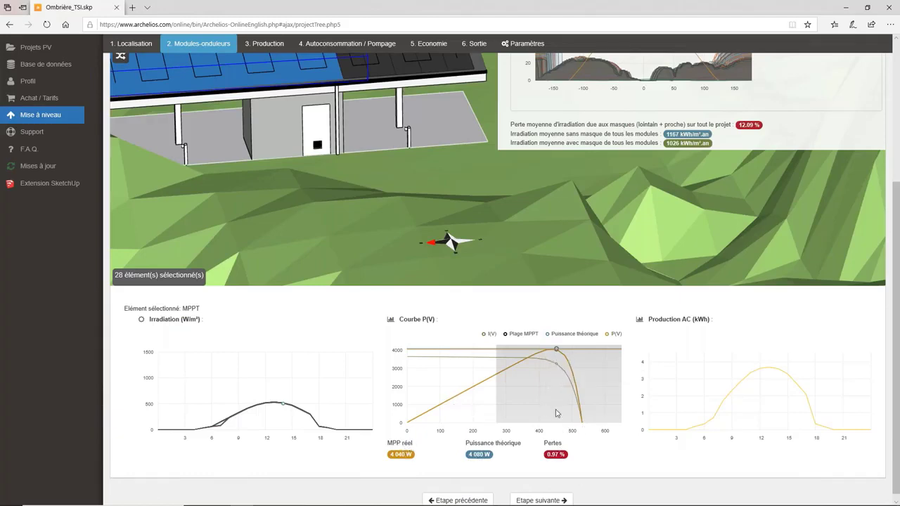
mouse_move(523, 365)
scroll(875, 128, up, 4)
scroll(843, 163, down, 4)
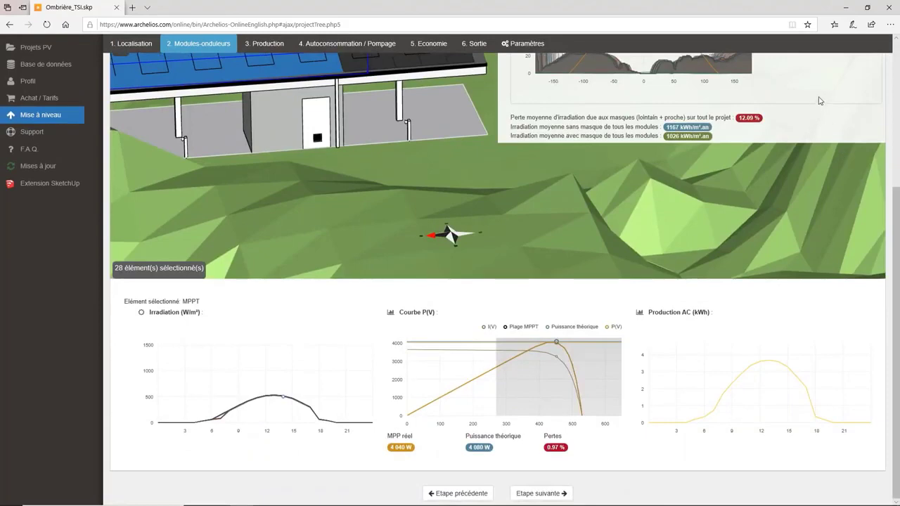
scroll(822, 102, up, 3)
scroll(819, 99, up, 1)
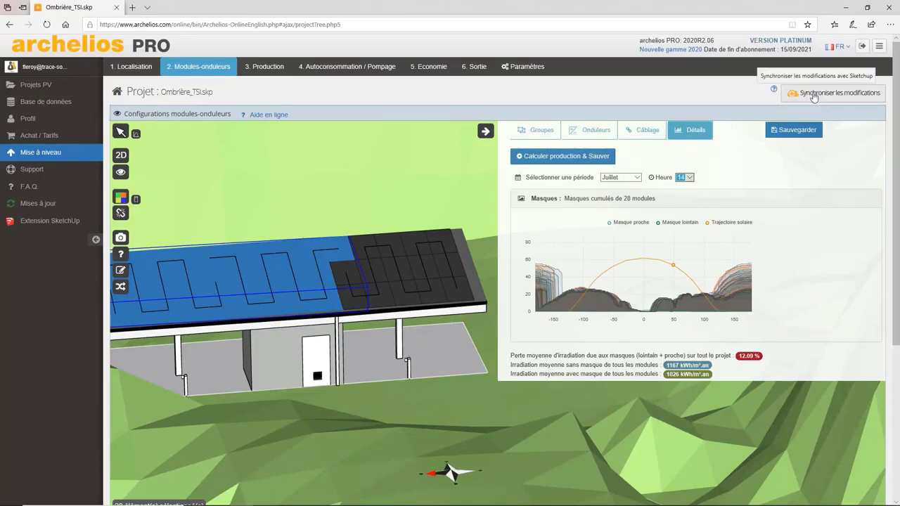
Send the project modifications to the PVBIM synchronisation with the comment "Onduleur configuration"
click(813, 95)
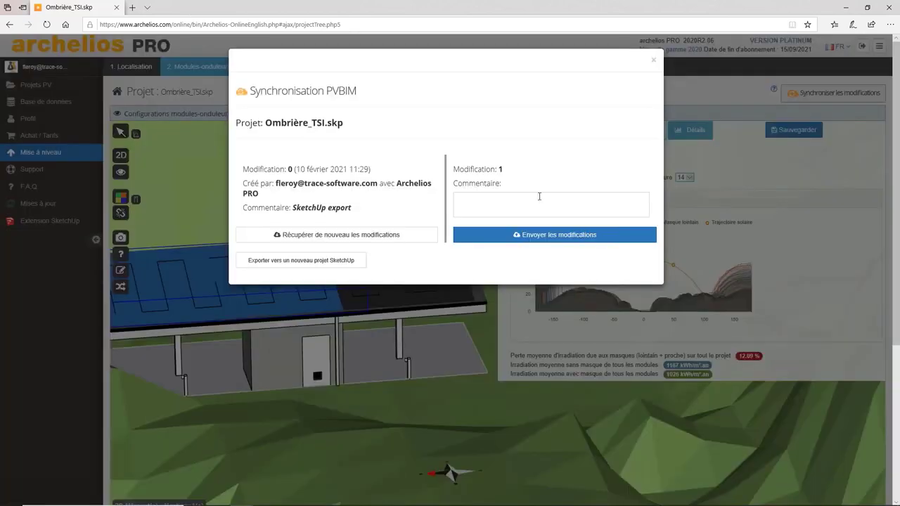
click(542, 194)
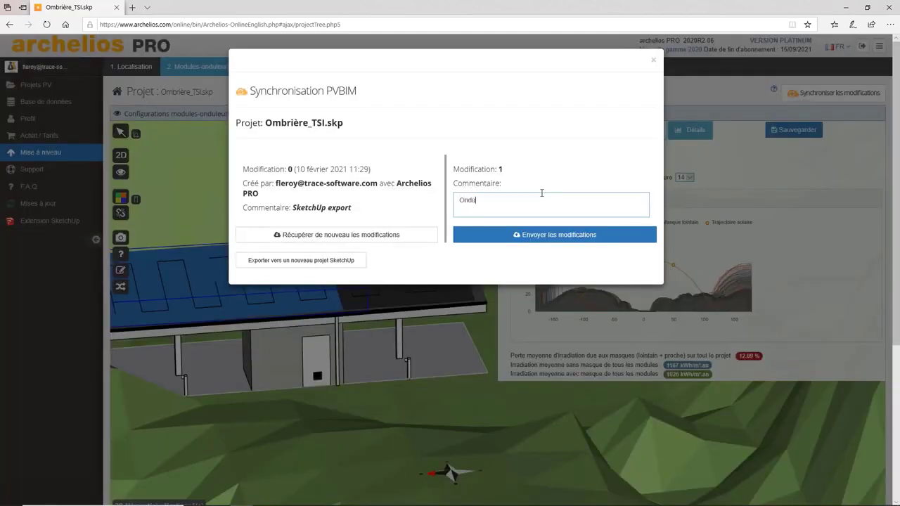
click(520, 234)
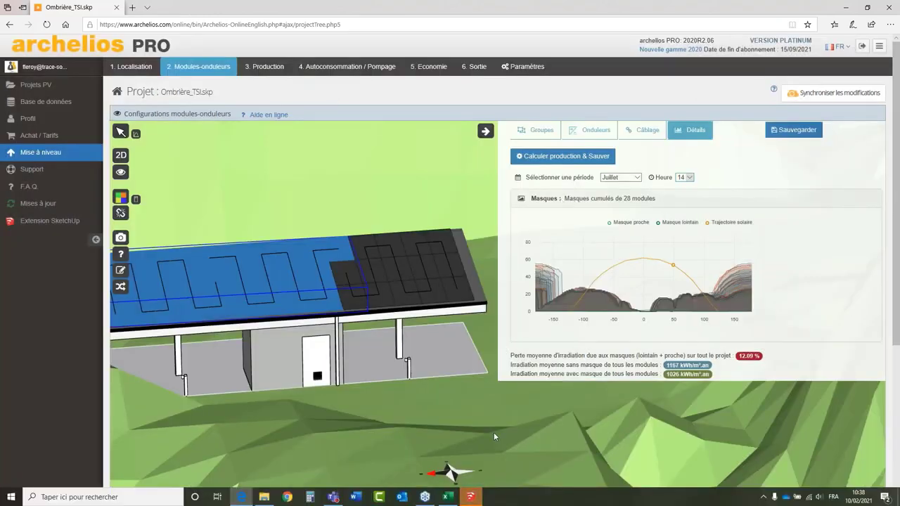
Switch to the Ombrière_TSI model in SketchUp and retrieve the latest PVBIM modifications
click(470, 499)
mouse_move(470, 496)
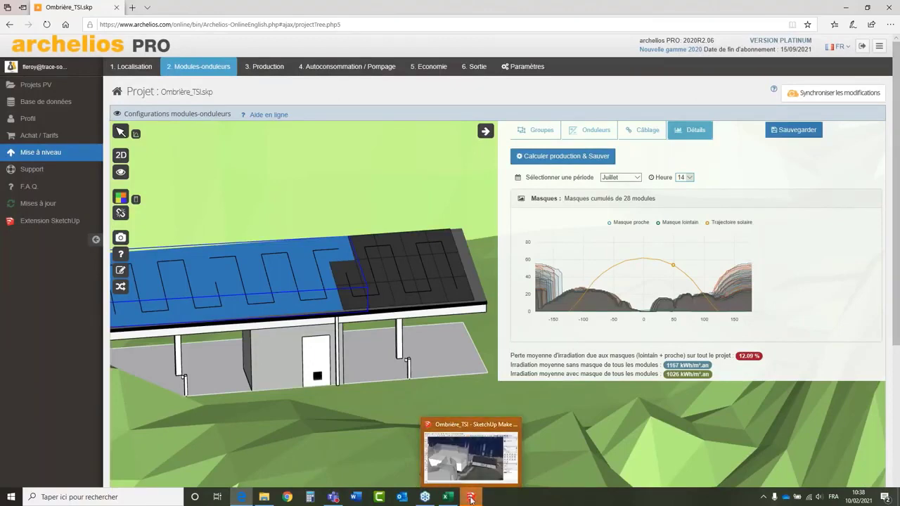
click(470, 457)
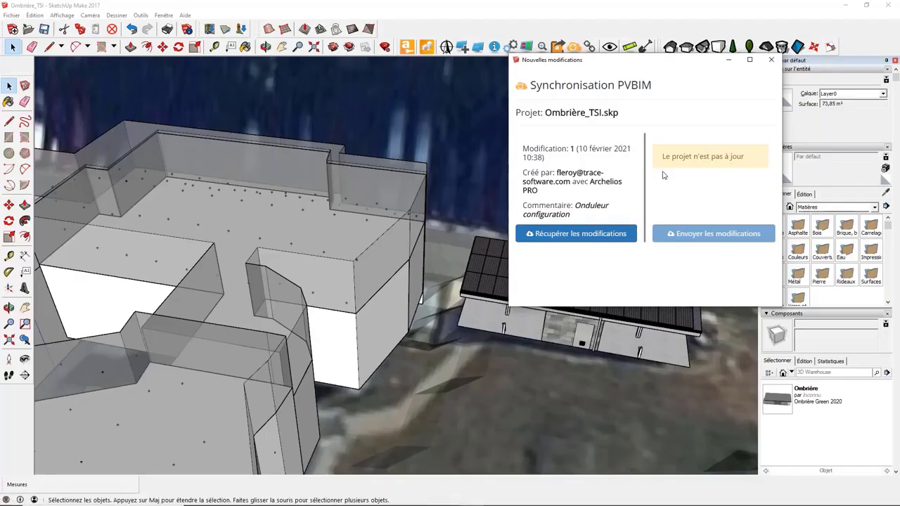
click(610, 235)
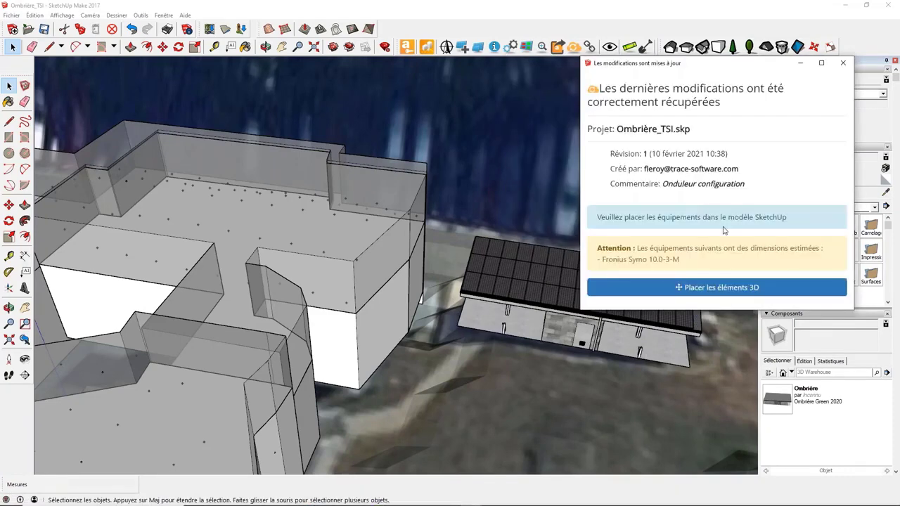
Place the Fronius Symo 10.0-3-M inverter at the base of the technical room's side wall under the canopy
click(714, 288)
middle_drag(546, 382, 633, 372)
scroll(527, 309, up, 5)
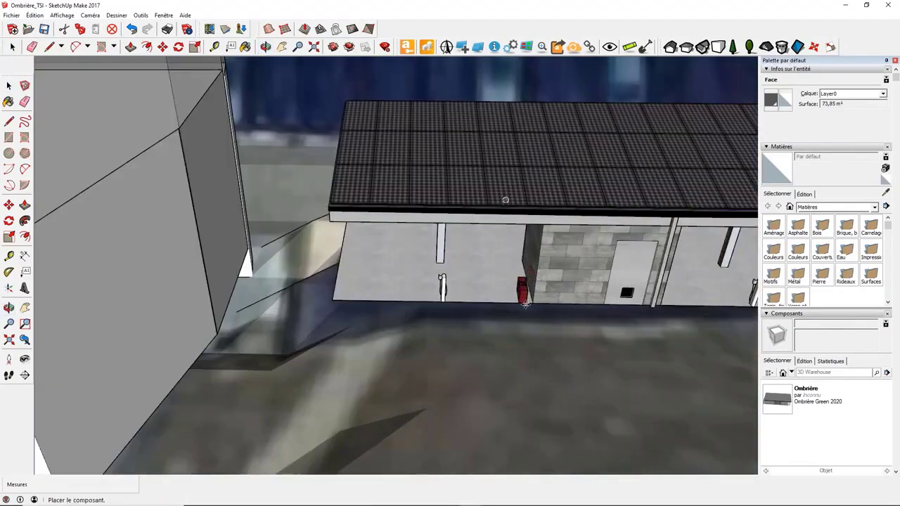
scroll(524, 302, up, 5)
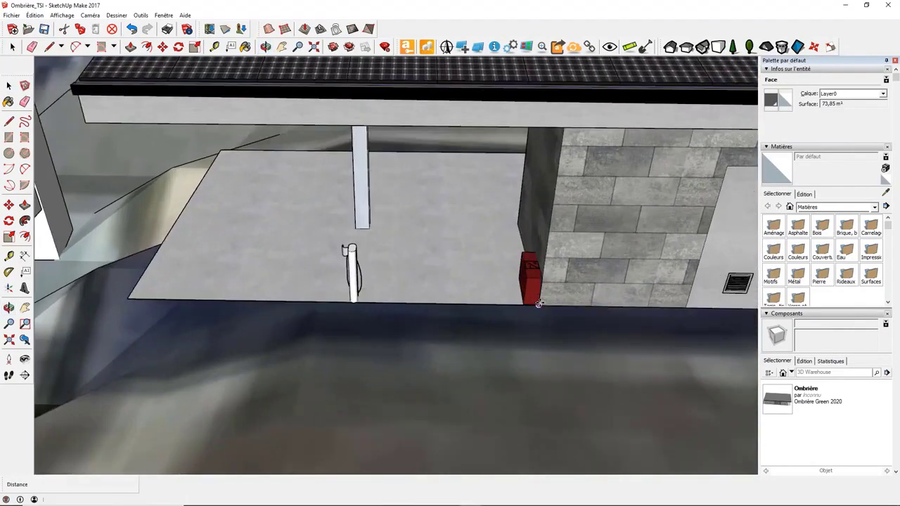
click(538, 304)
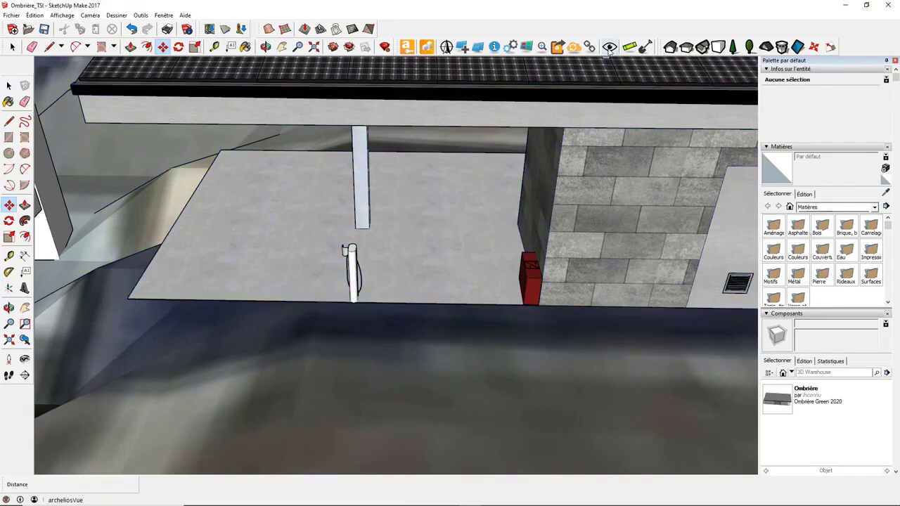
scroll(567, 222, down, 5)
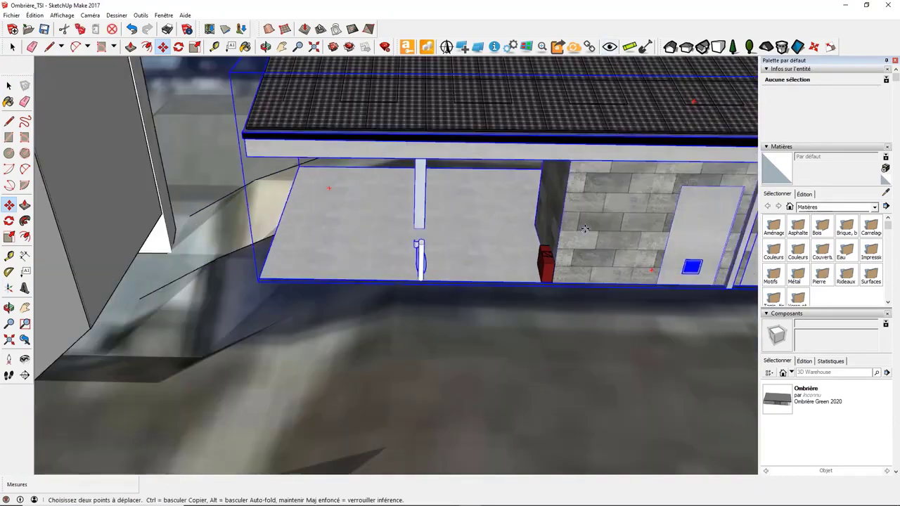
scroll(567, 222, up, 3)
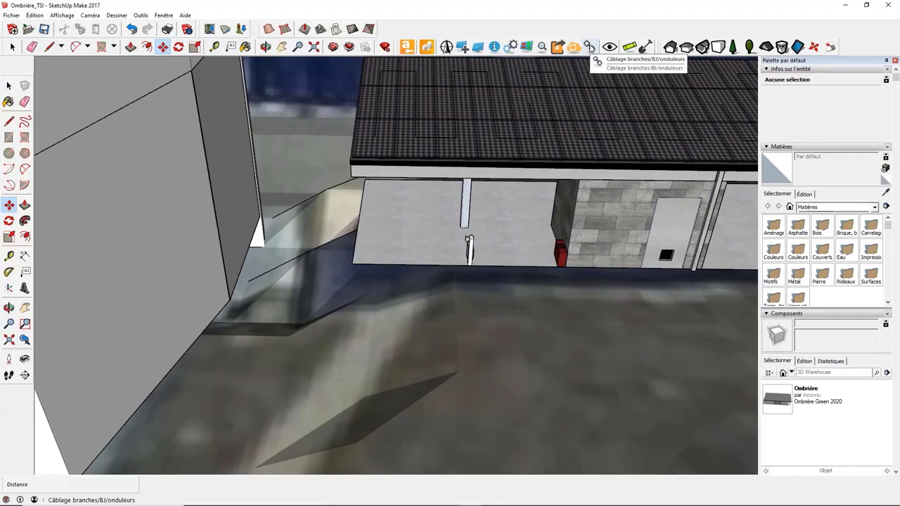
Draw a cable path of about 9 m from the inverter up the wall, along the lower roof edge and up the roof beam
click(591, 46)
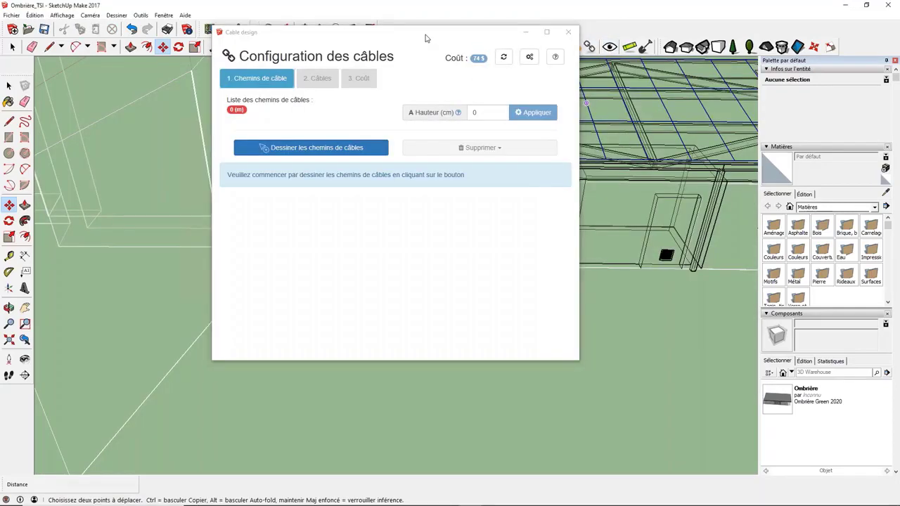
drag(428, 38, 256, 208)
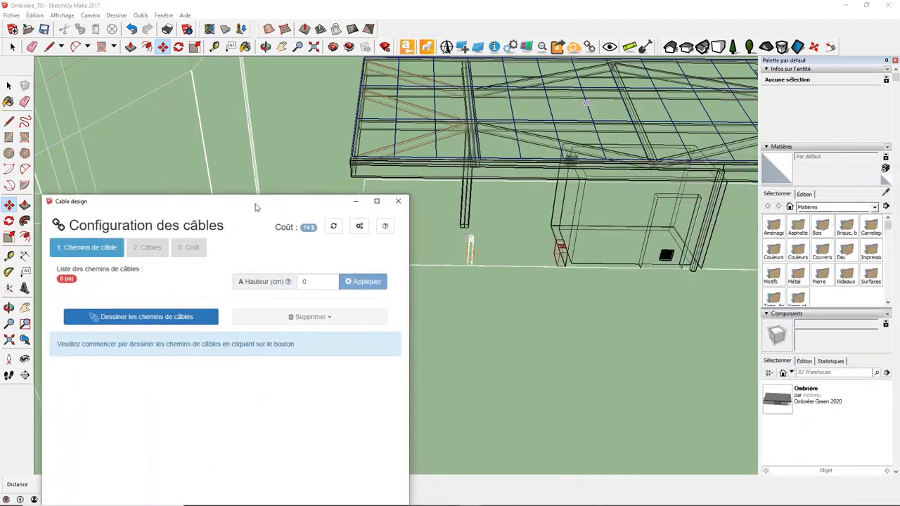
click(105, 315)
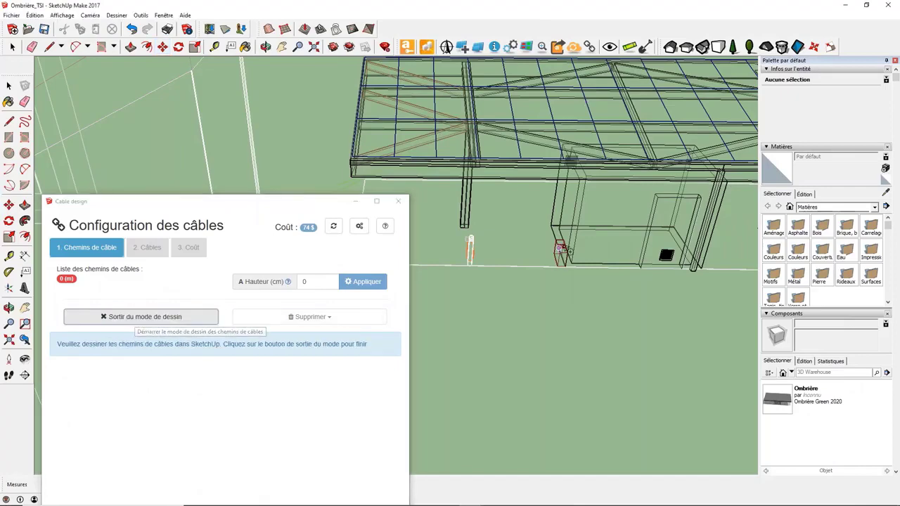
scroll(575, 254, up, 6)
scroll(580, 252, down, 6)
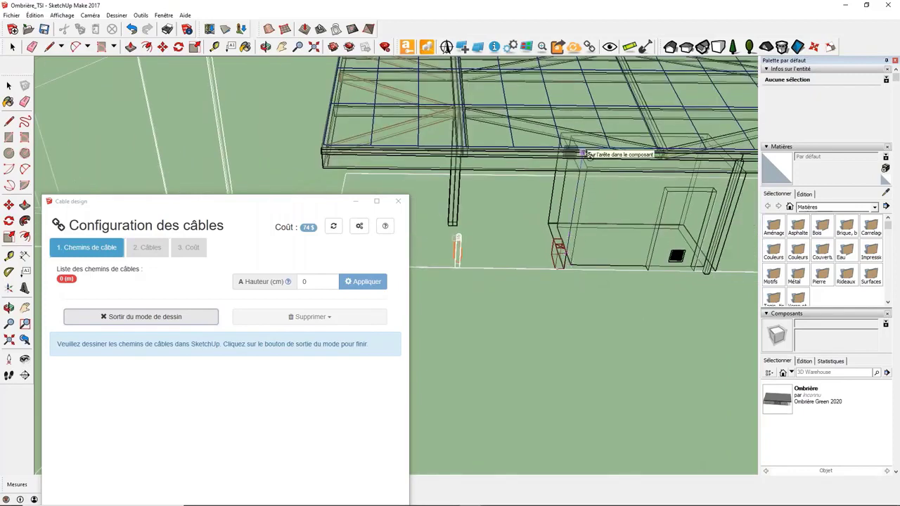
click(583, 153)
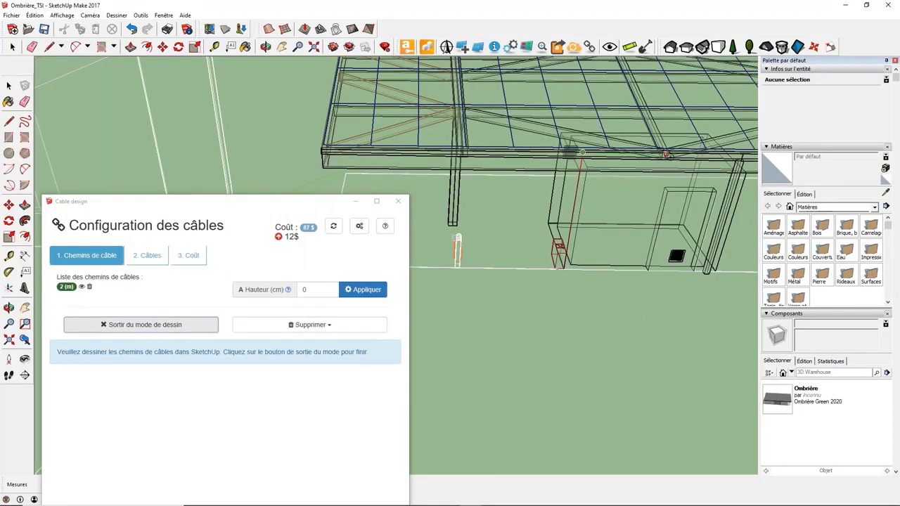
click(667, 153)
scroll(648, 241, down, 2)
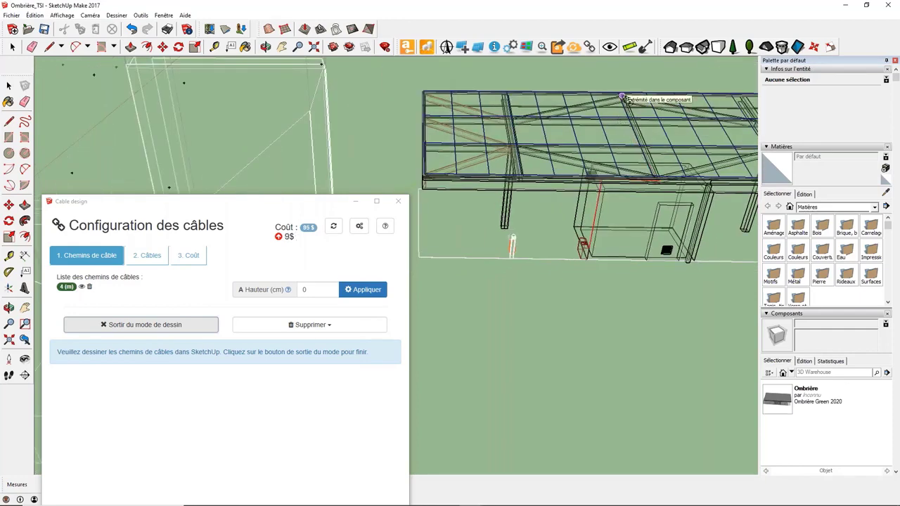
click(623, 97)
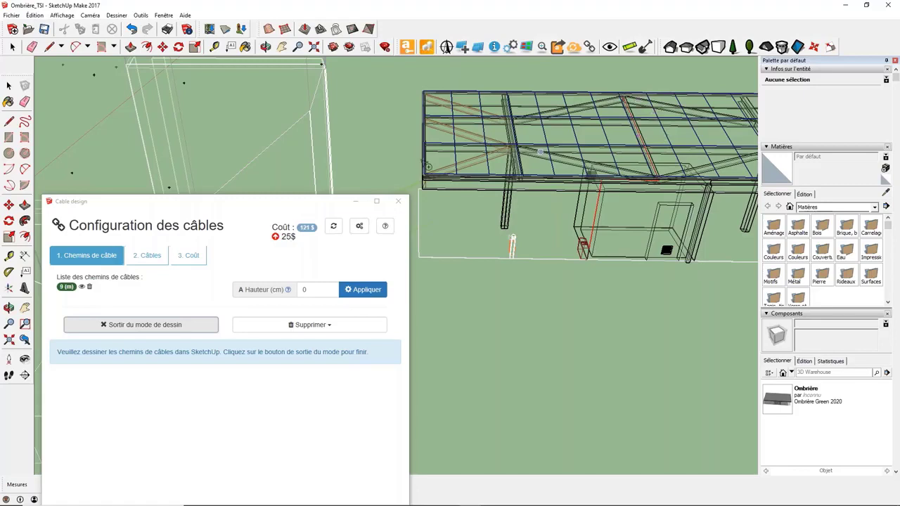
click(143, 328)
drag(216, 206, 237, 92)
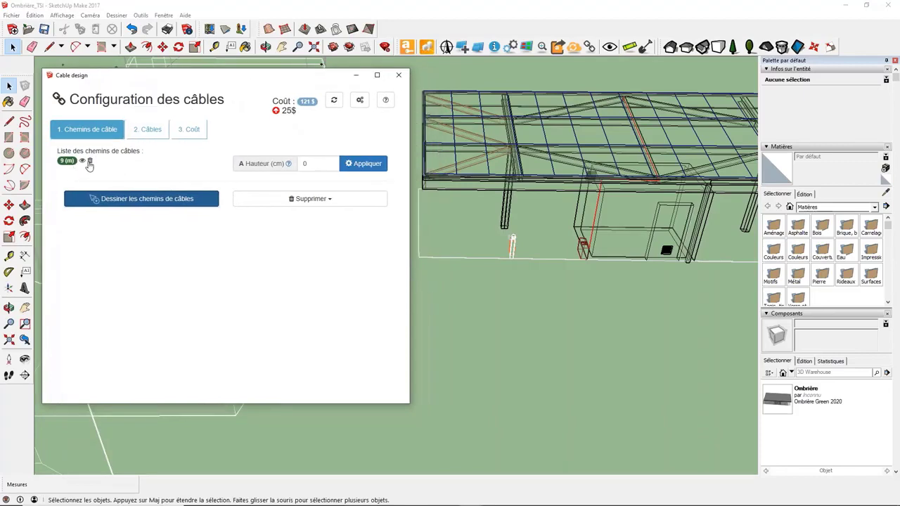
Generate the PV cables automatically with the pitched-roof option off and a cable height between tables of 0 cm
click(153, 133)
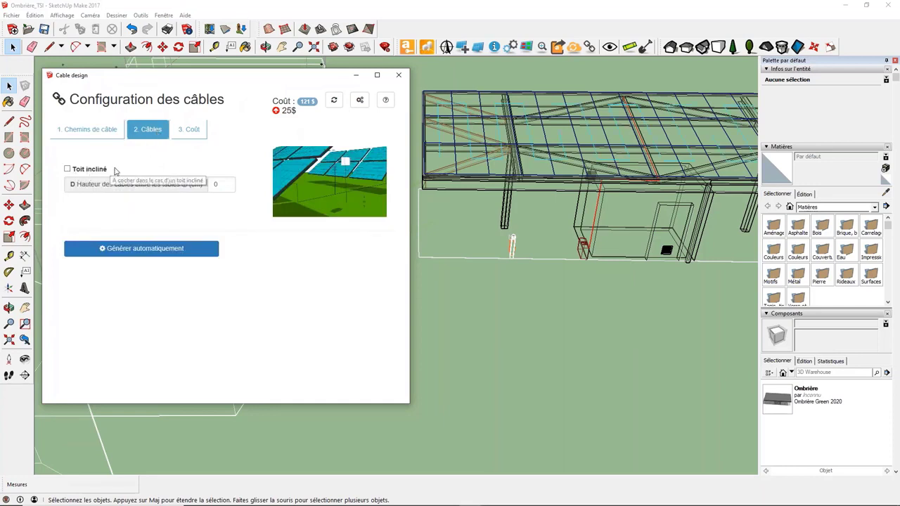
mouse_move(165, 193)
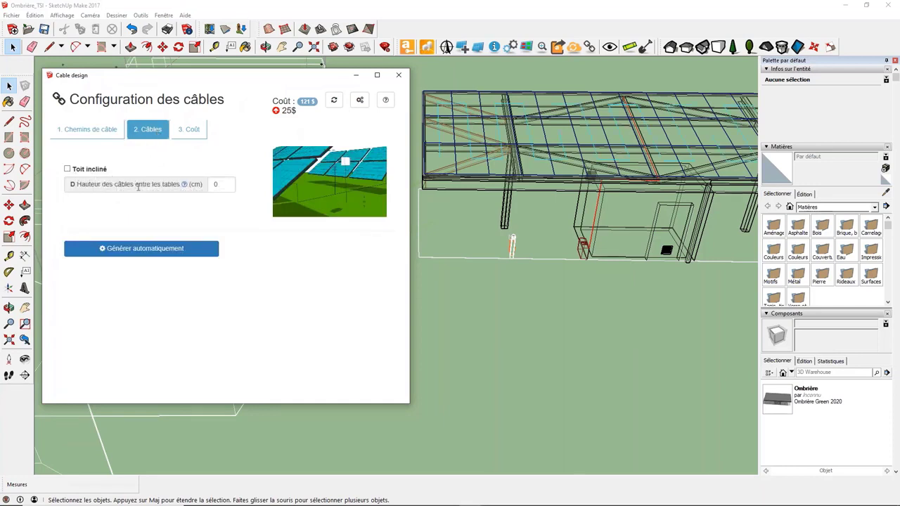
click(165, 251)
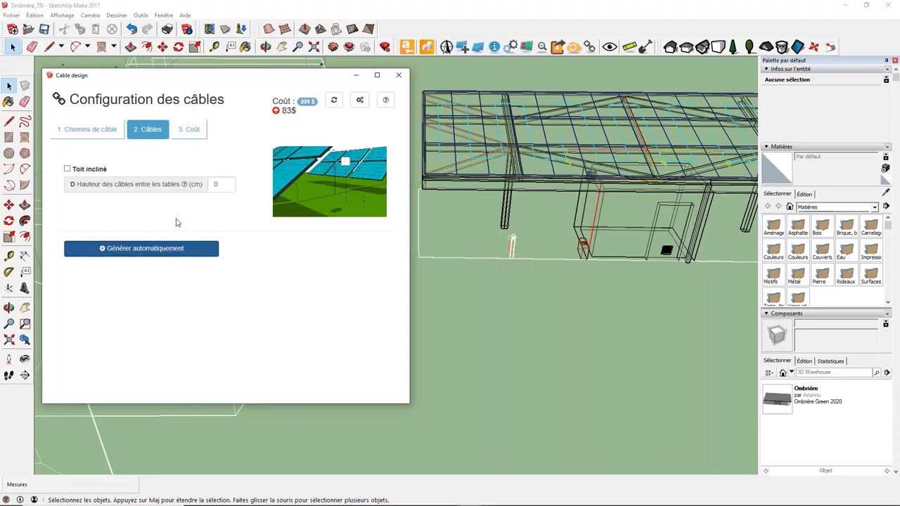
scroll(527, 240, down, 2)
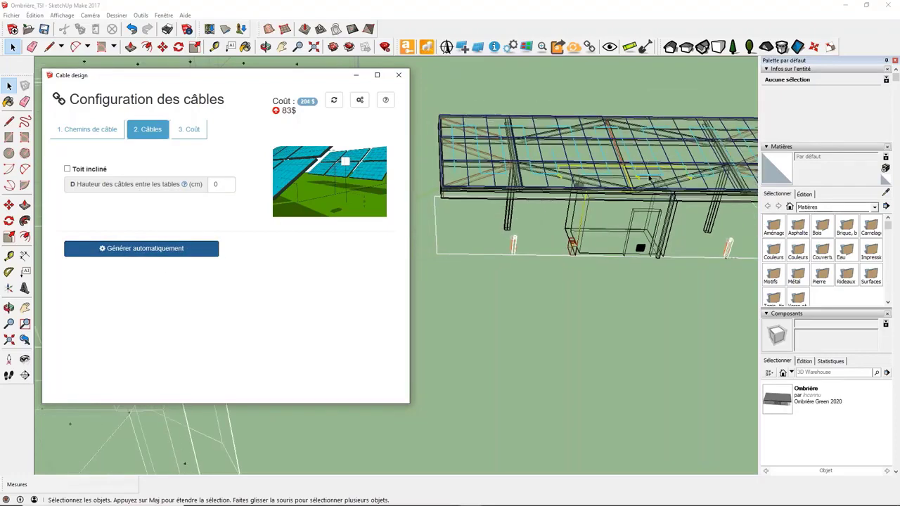
Review the cable lengths and costs per metre, and export the cable schedule as CSV
click(192, 134)
scroll(644, 192, up, 2)
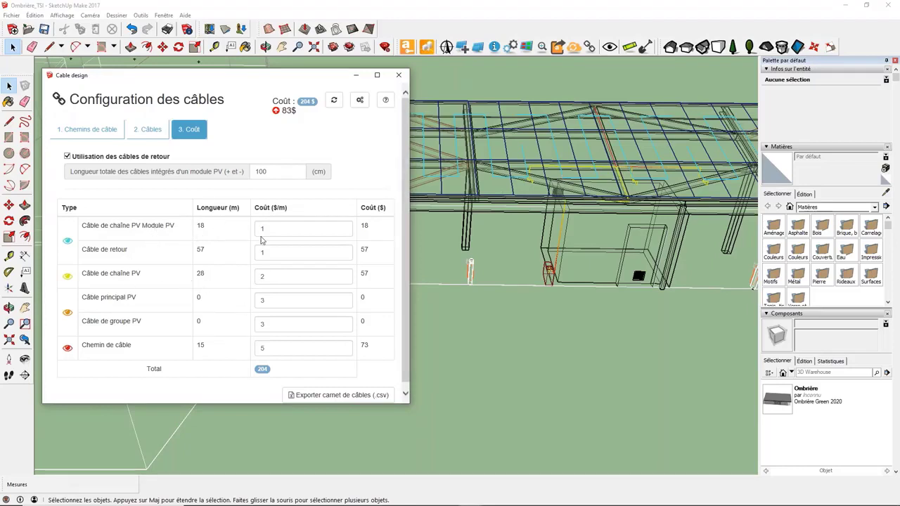
drag(265, 231, 254, 230)
click(338, 396)
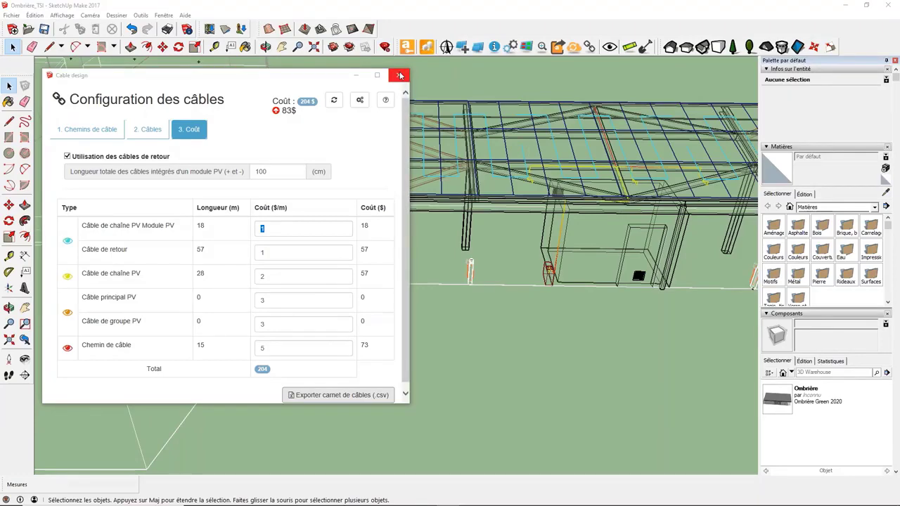
drag(355, 76, 517, 78)
click(560, 77)
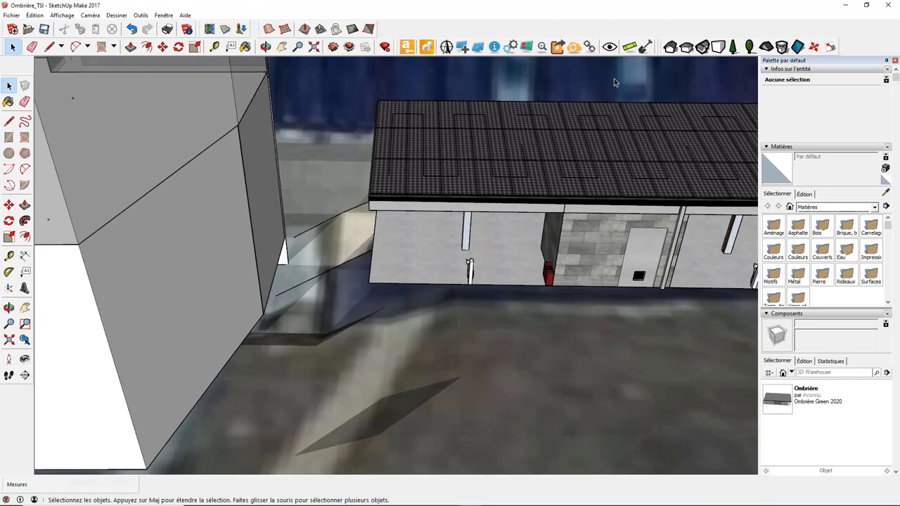
Save the project and send its modifications to the PVBIM synchronisation with the comment "Cablage 3D"
click(575, 48)
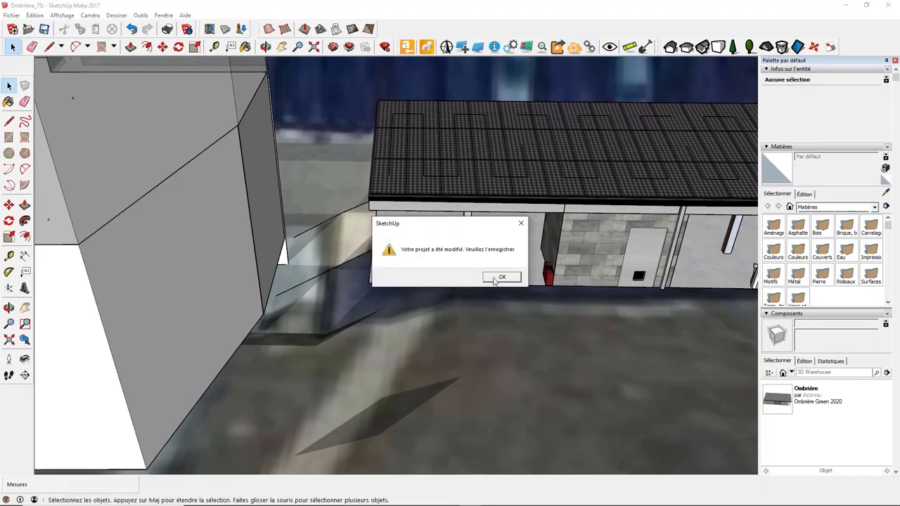
click(496, 276)
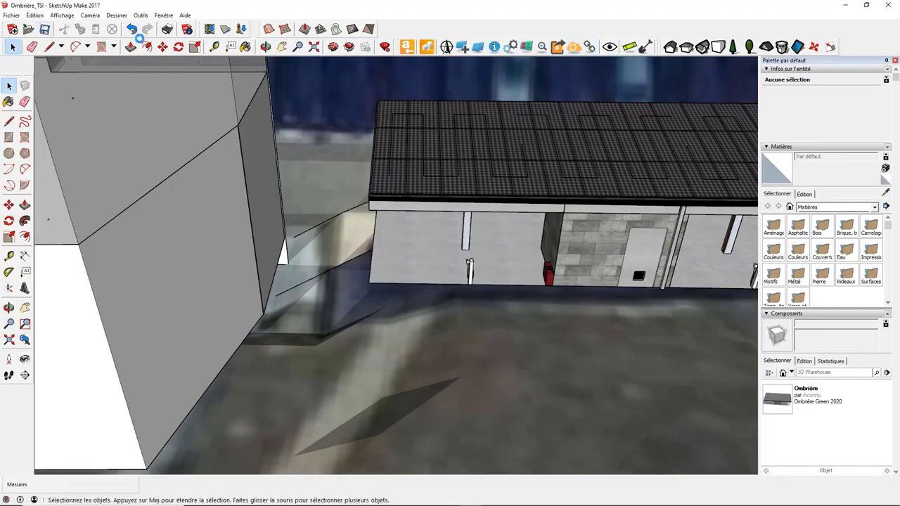
click(558, 48)
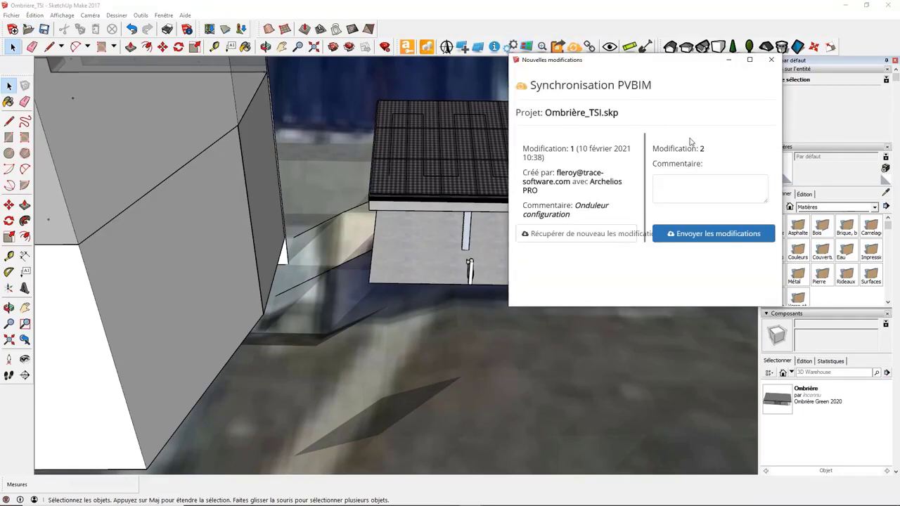
click(696, 184)
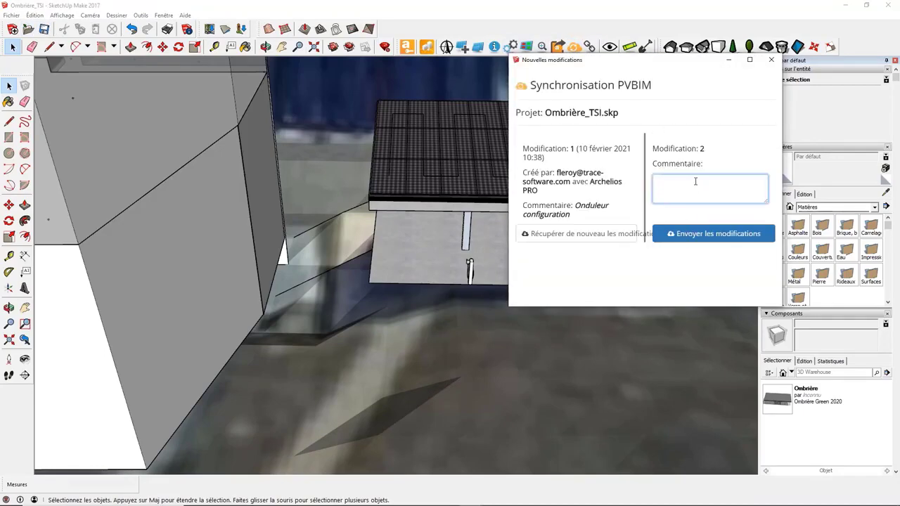
text(Cablage 3D)
click(716, 235)
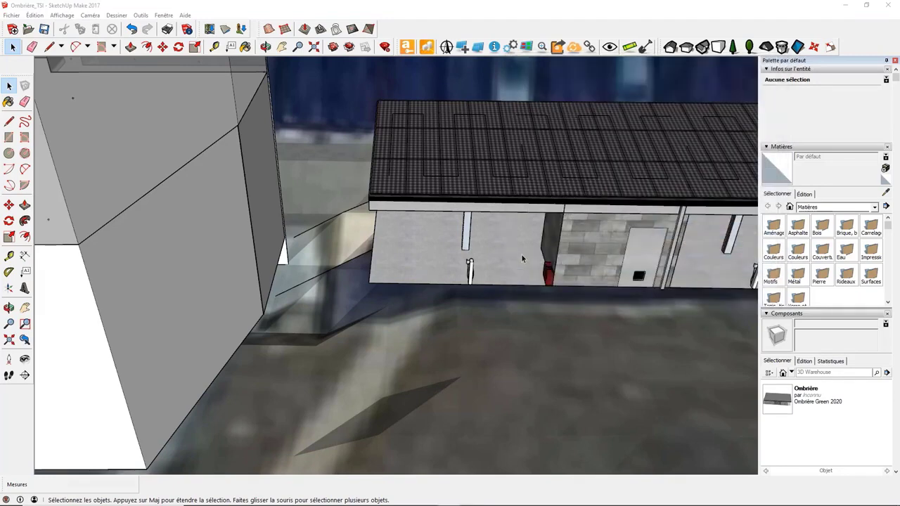
Switch to the Ombrière_TSI project in archelios PRO and retrieve the "Cablage 3D" modifications from the PVBIM synchronisation
key(alt+Tab)
key(alt+Tab)
key(alt+Tab)
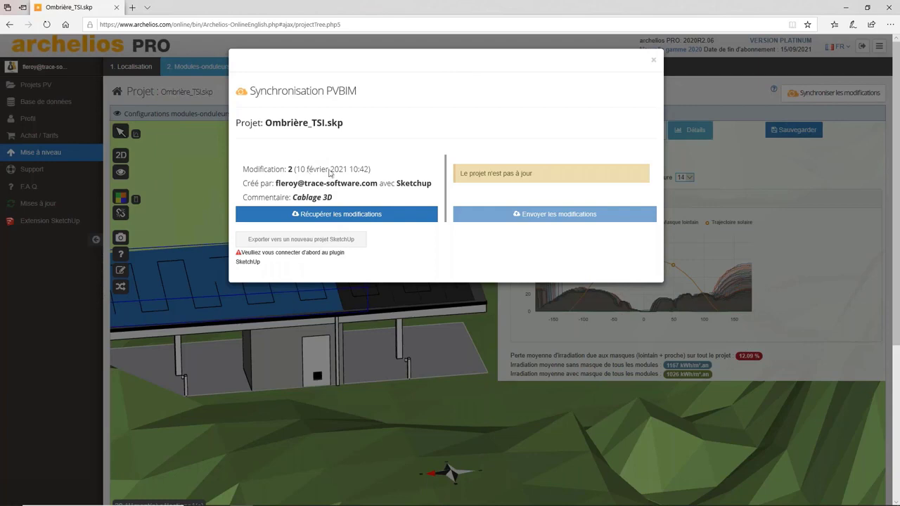
click(330, 215)
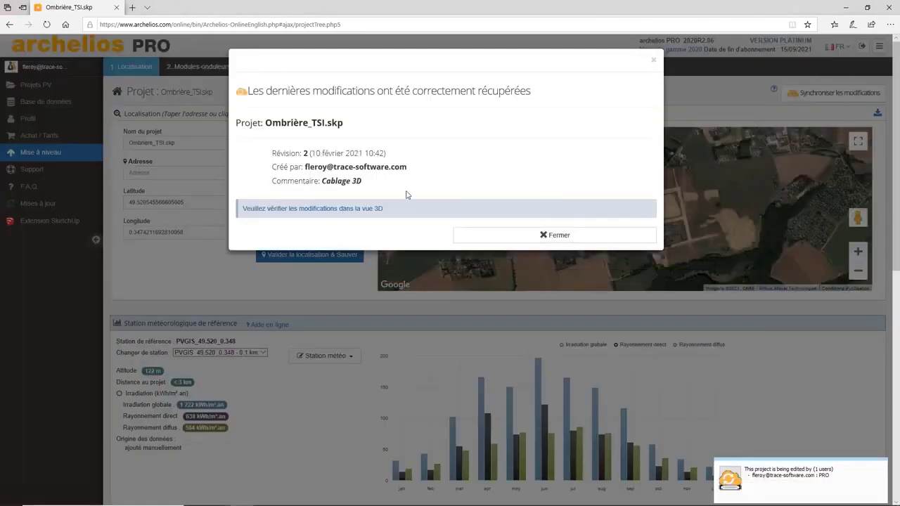
click(540, 236)
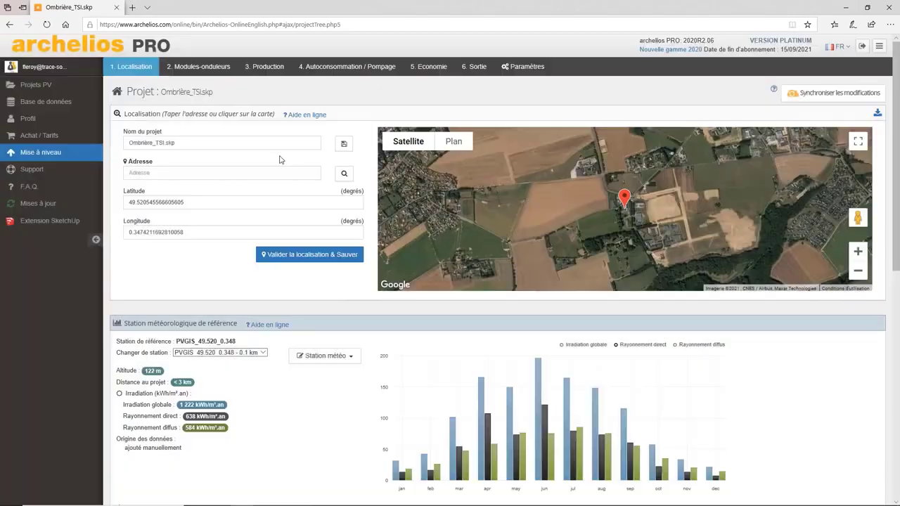
Examine the synchronised canopy, its inverter and its module cabling in the full-width 3D view of the modules and inverters configuration
click(237, 72)
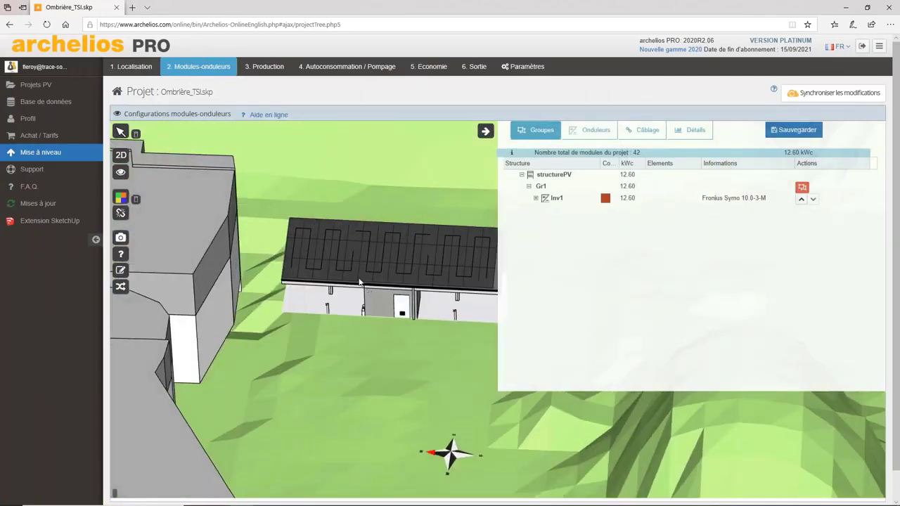
scroll(359, 282, up, 3)
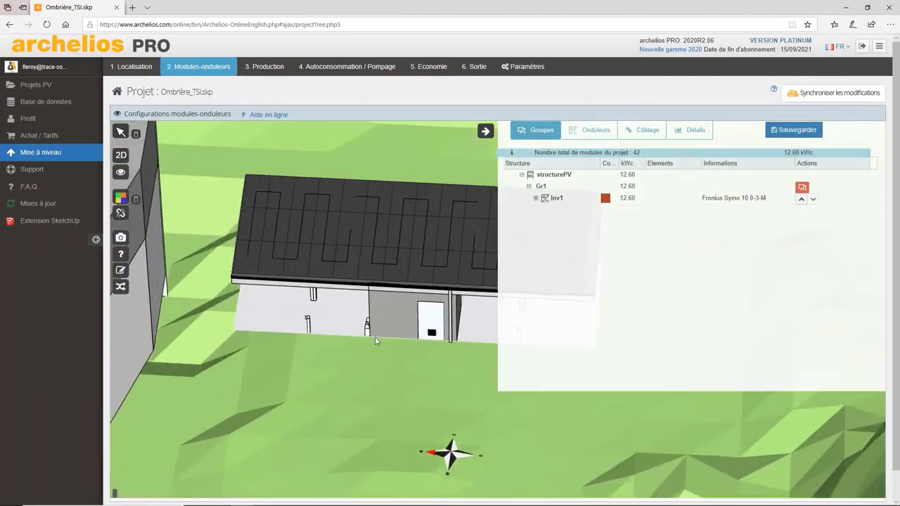
drag(380, 334, 376, 332)
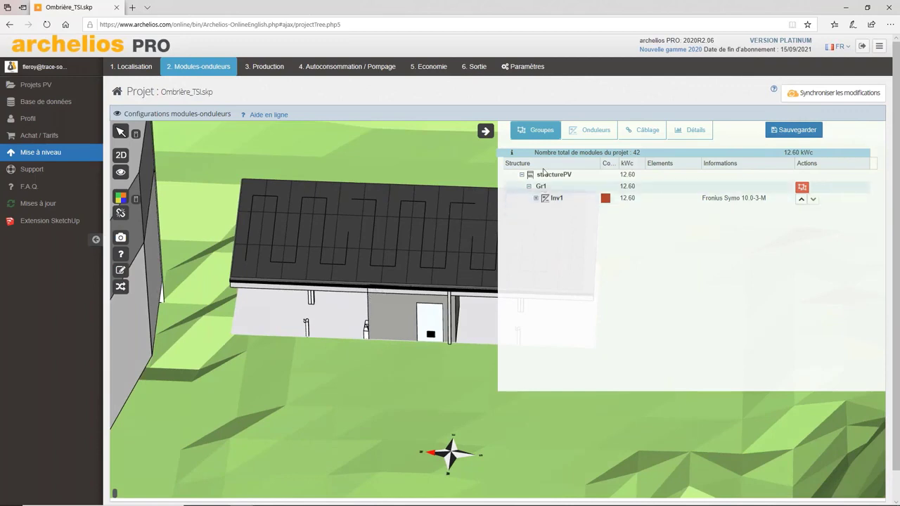
drag(419, 339, 510, 294)
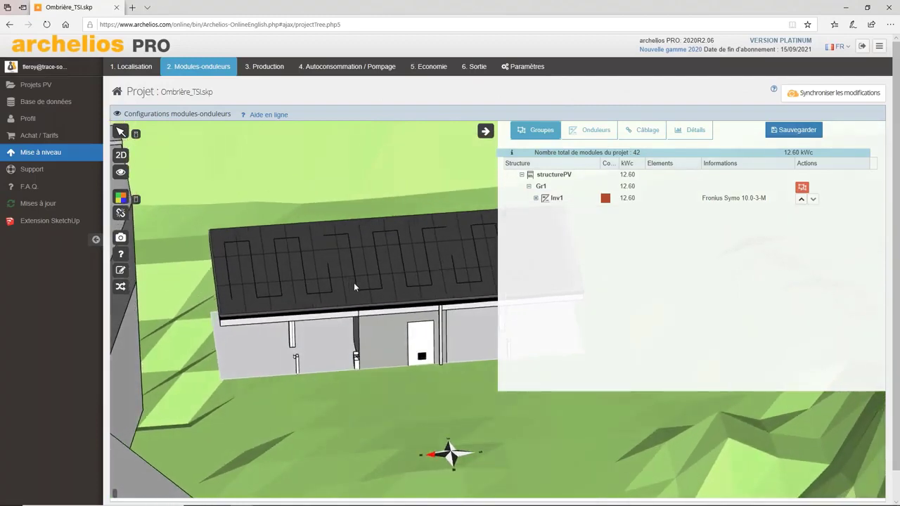
scroll(428, 212, up, 1)
drag(426, 211, 375, 262)
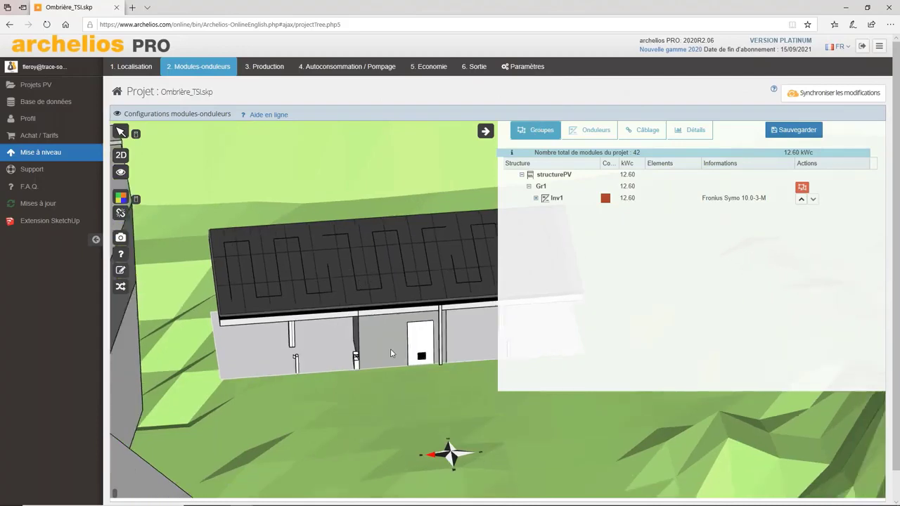
drag(318, 401, 315, 402)
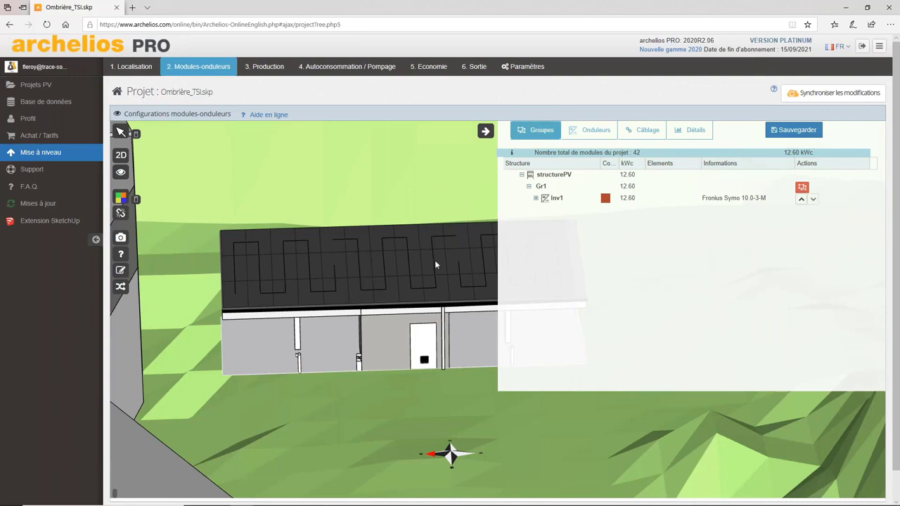
drag(320, 360, 294, 373)
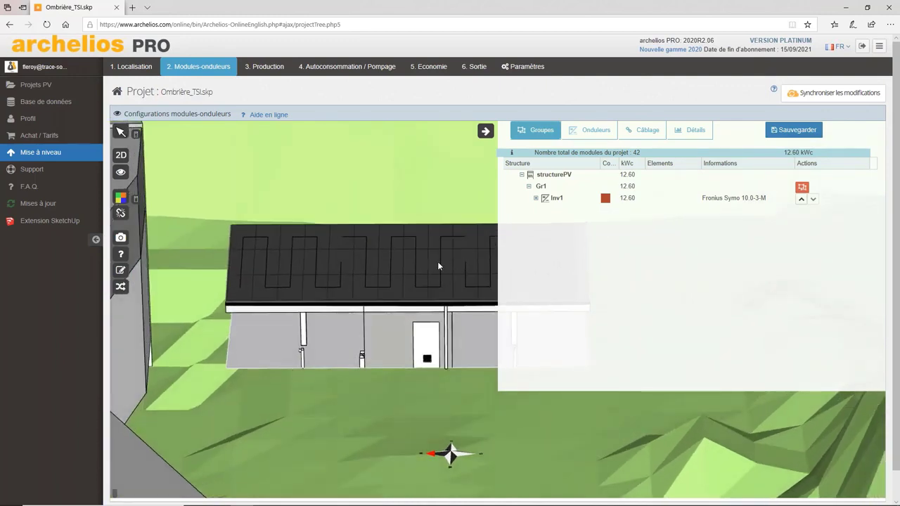
click(485, 131)
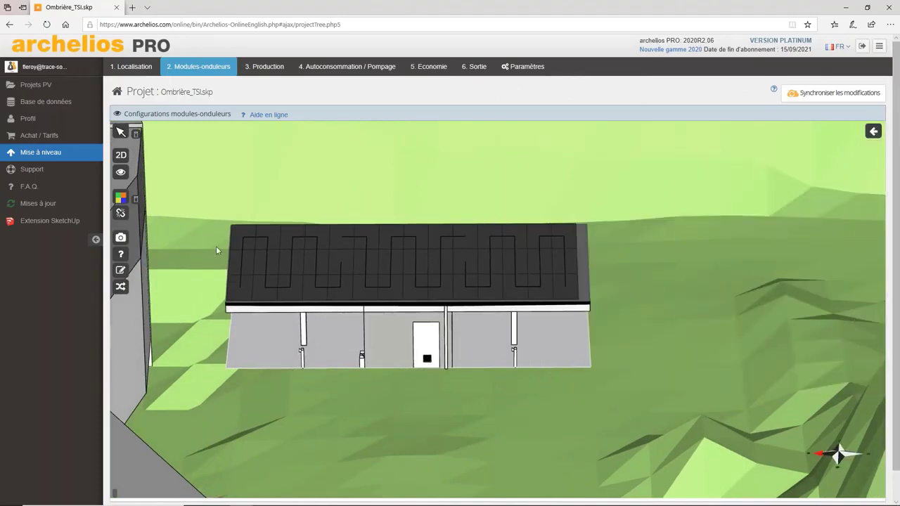
Open the project's production results and examine the simulation parameters and P90 probability parameters behind them
click(271, 67)
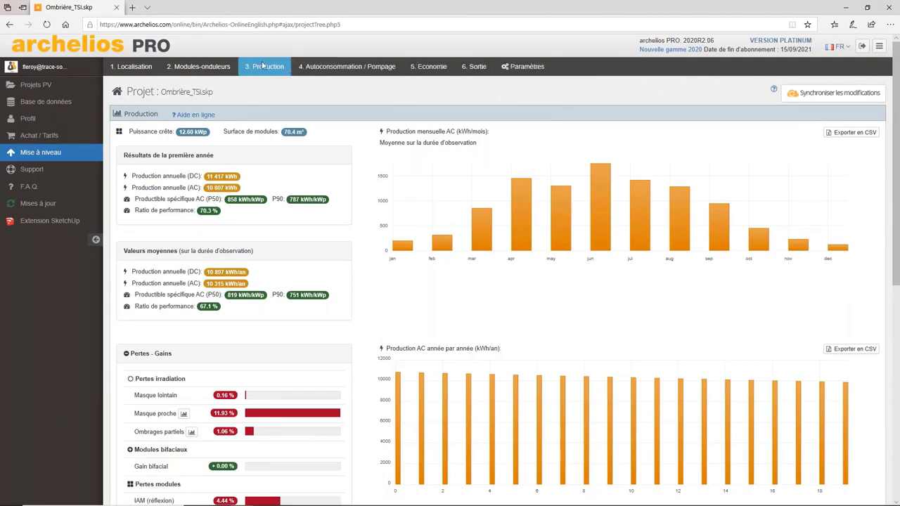
click(529, 67)
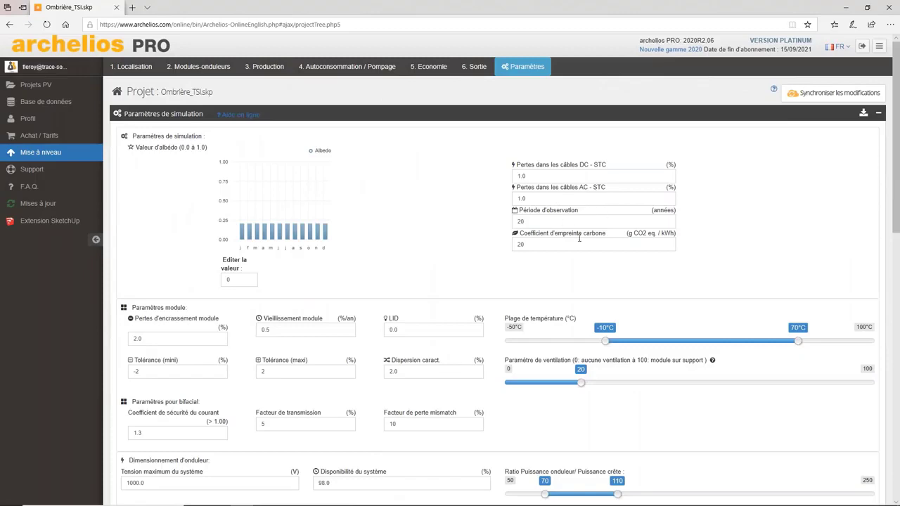
double_click(544, 223)
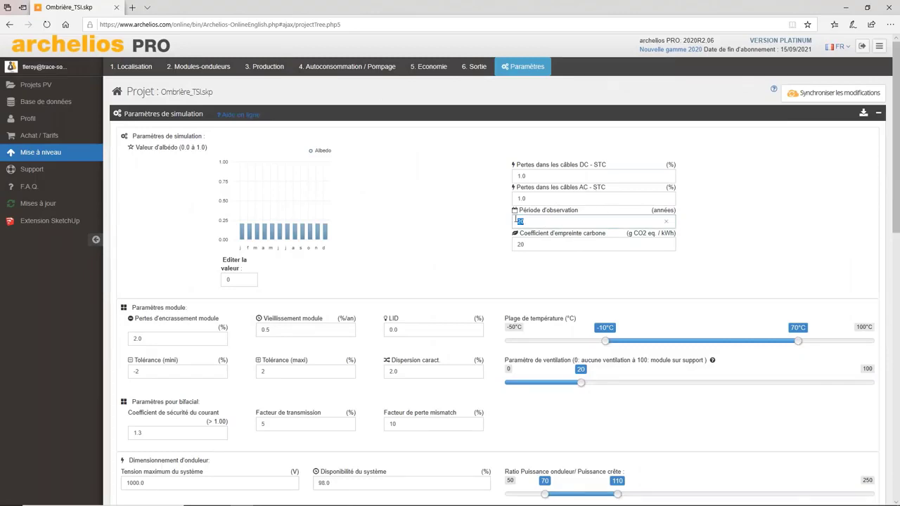
scroll(414, 360, down, 2)
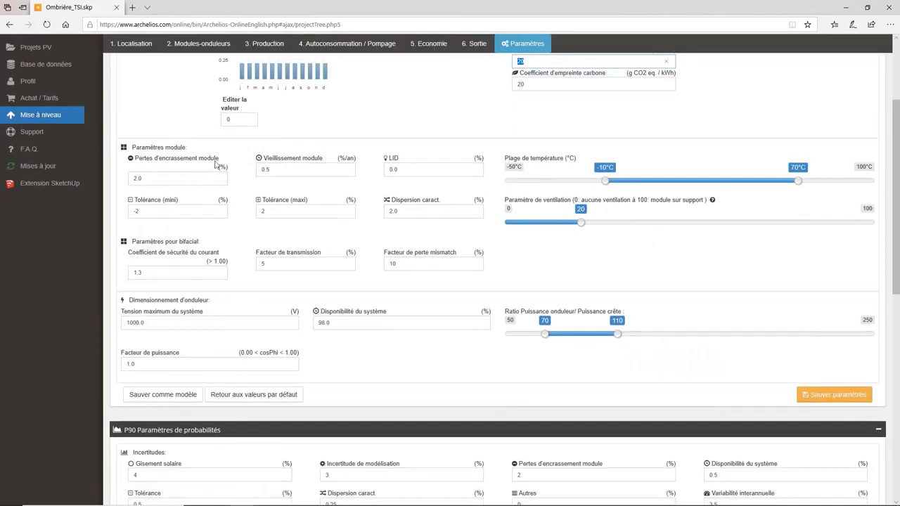
mouse_move(216, 164)
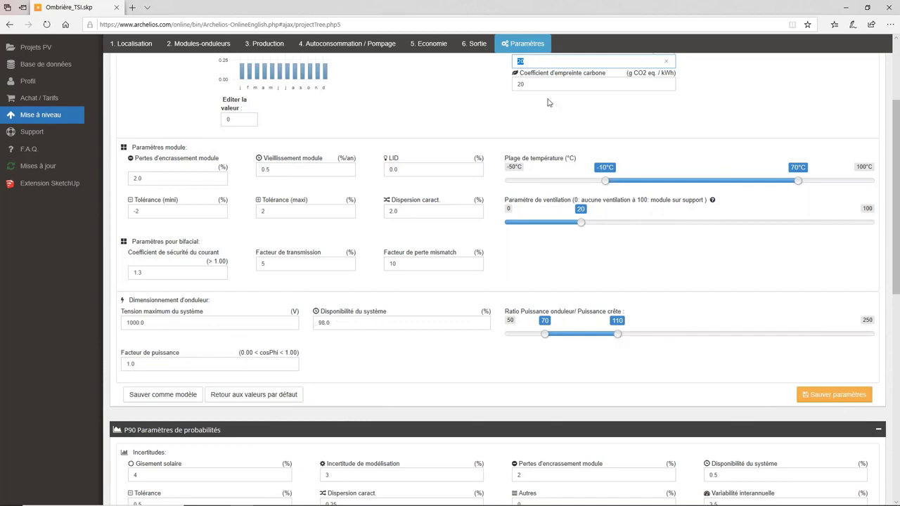
scroll(506, 298, down, 2)
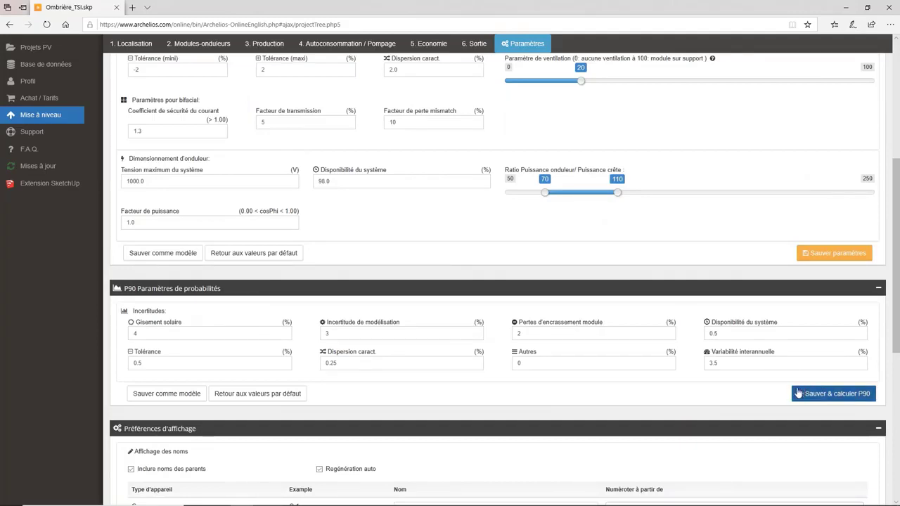
Examine the monthly and year-by-year AC production charts and the breakdown of losses and gains
click(259, 43)
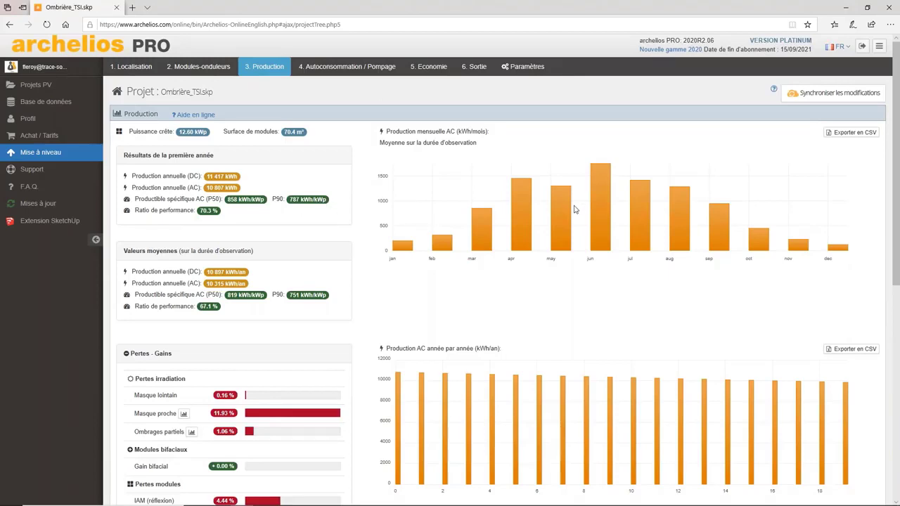
mouse_move(475, 239)
mouse_move(467, 216)
mouse_move(525, 212)
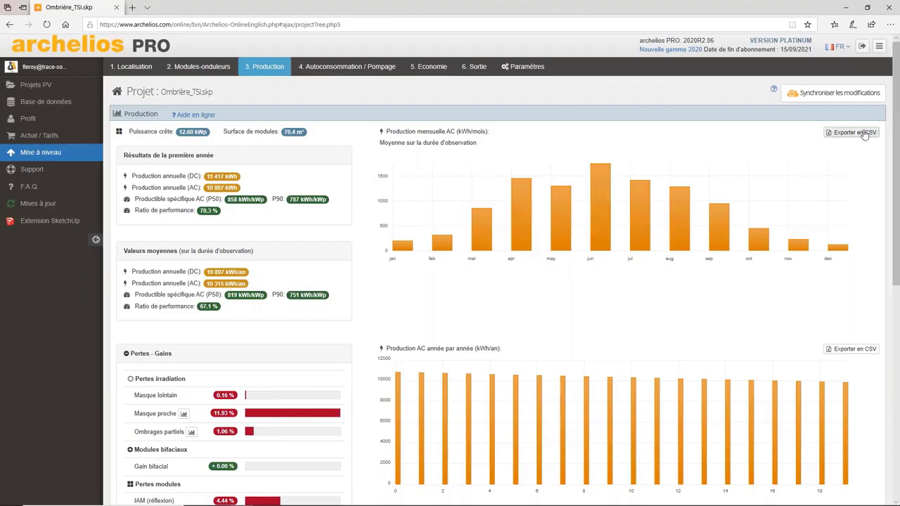
scroll(484, 290, down, 3)
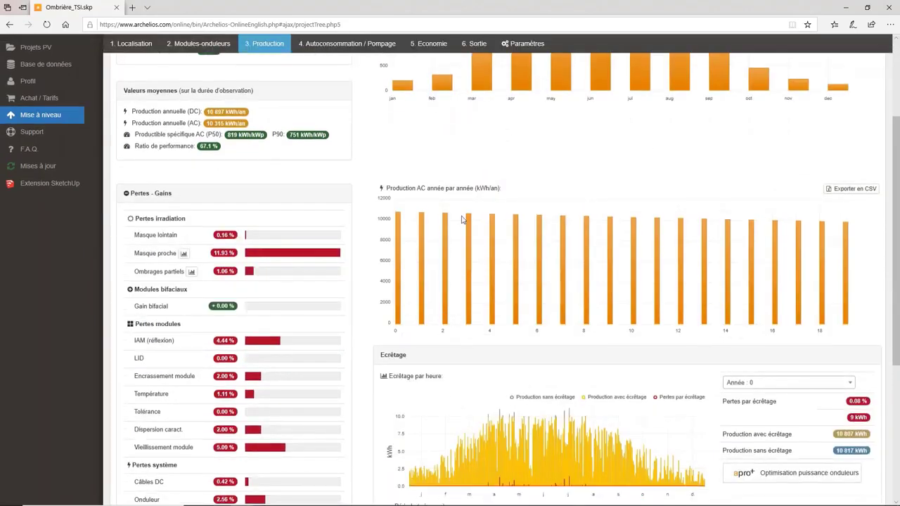
scroll(453, 222, up, 4)
scroll(464, 281, down, 2)
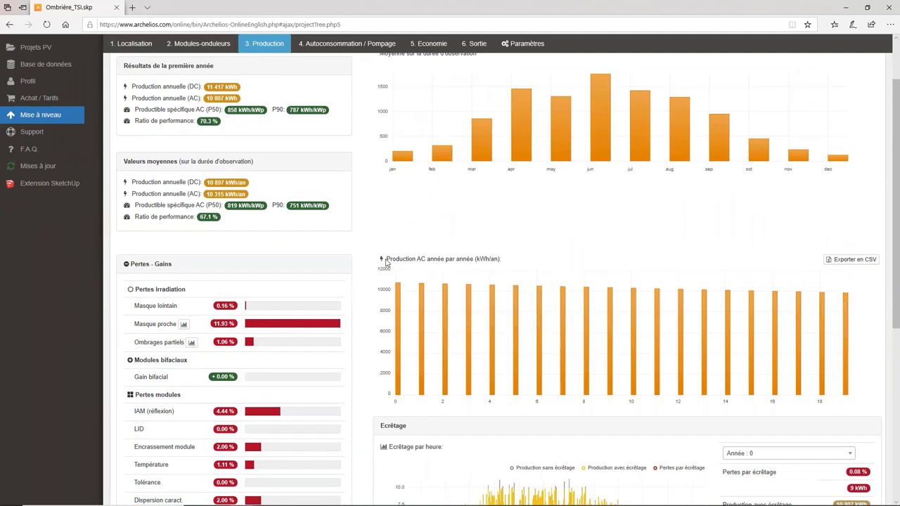
scroll(218, 199, down, 1)
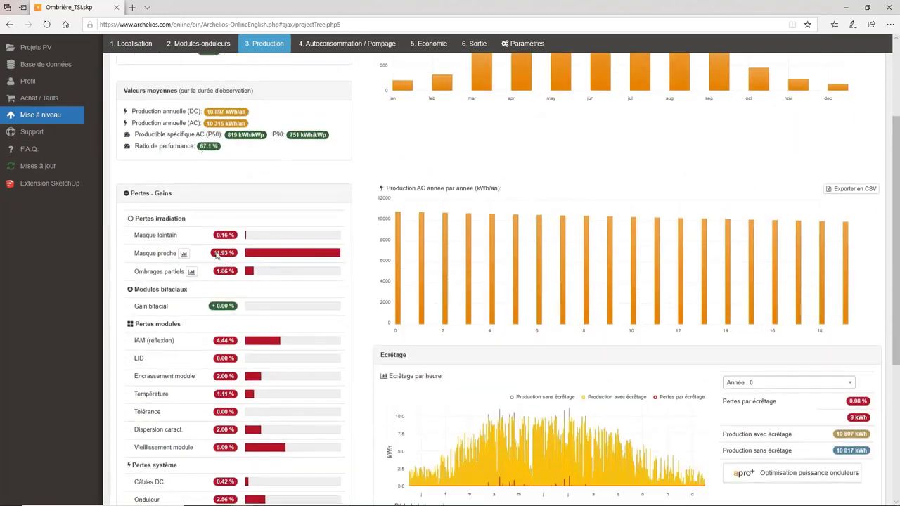
scroll(237, 320, down, 1)
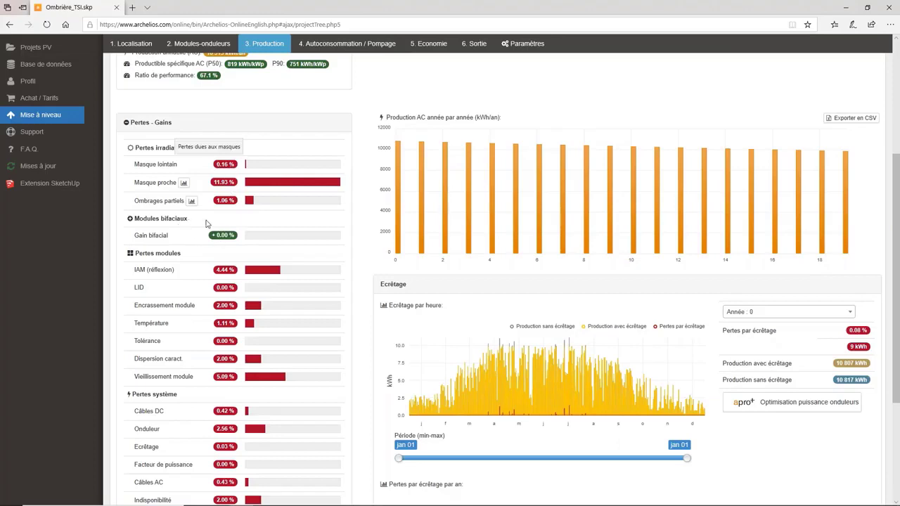
Review the system losses and clipping data, and examine the inverter power optimisation's clipping-loss and cost curves
scroll(235, 263, down, 1)
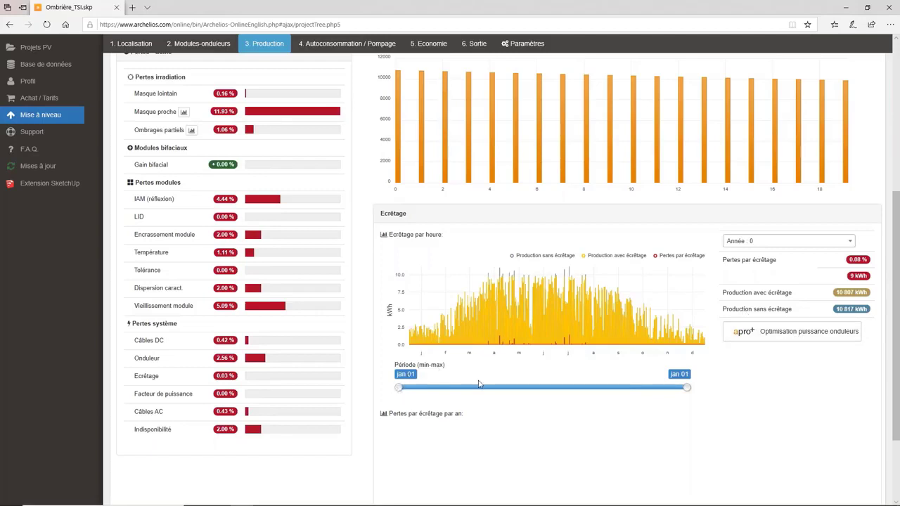
click(808, 334)
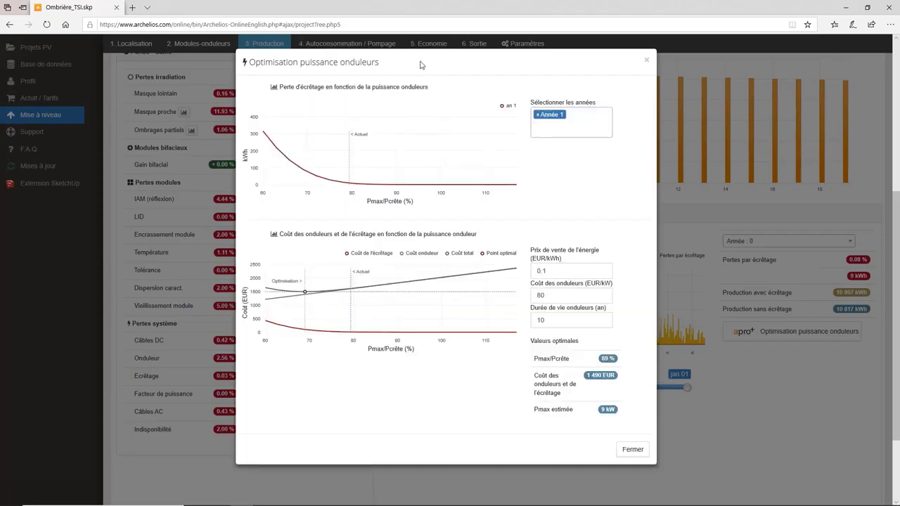
triple_click(433, 87)
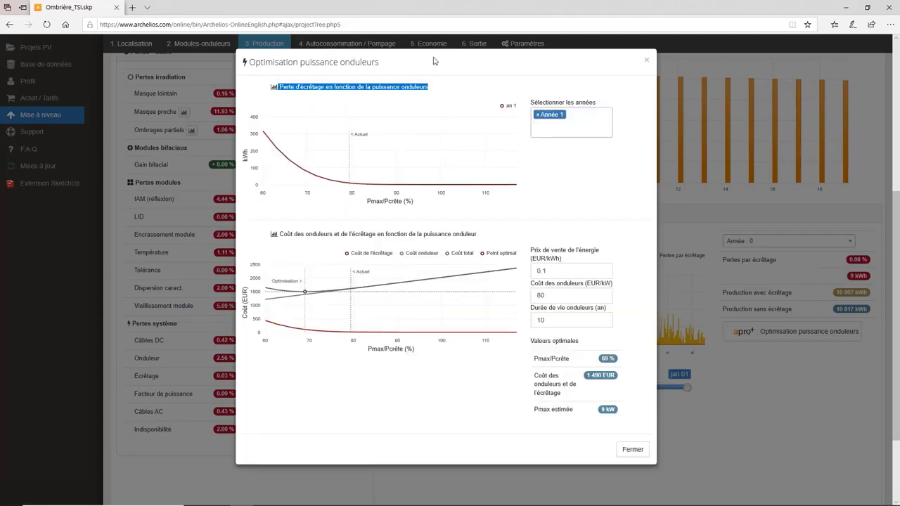
click(446, 106)
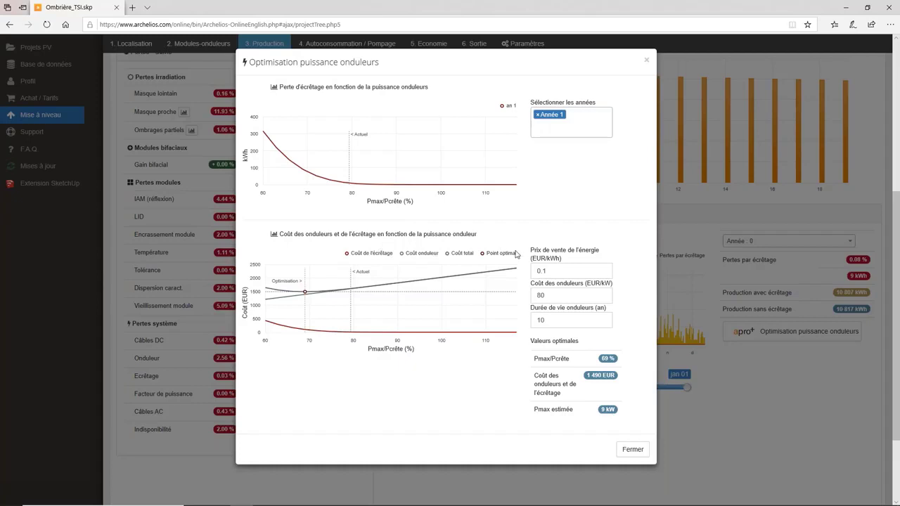
Test the inverter power optimisation with an energy selling price of 10 EUR/kWh, and close the optimisation window
double_click(546, 271)
drag(557, 294, 536, 294)
click(556, 272)
drag(557, 271, 514, 269)
click(566, 294)
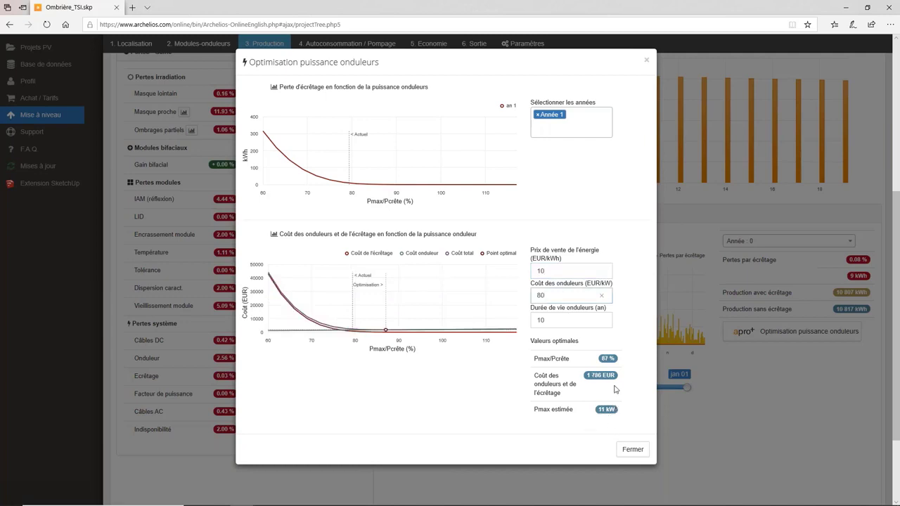
double_click(547, 274)
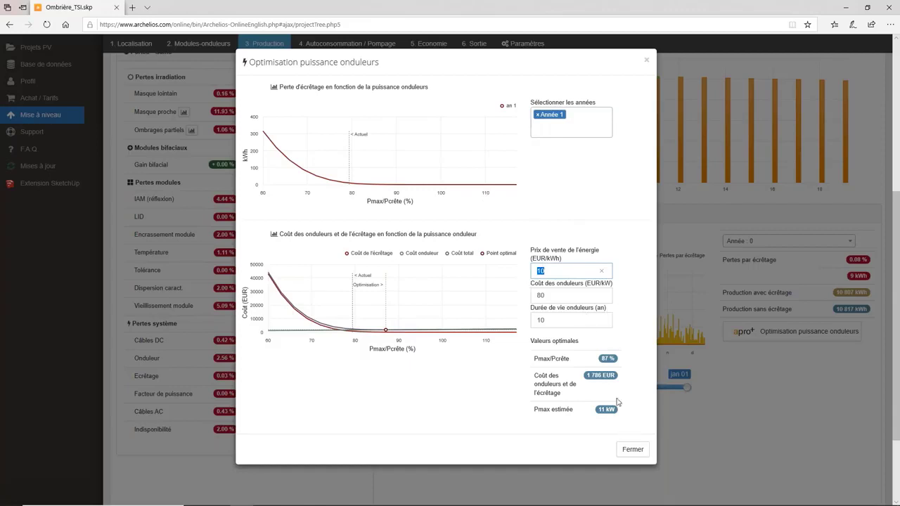
click(633, 449)
Proceed to the project's self-consumption and pumping stage and collapse the pump sizing section
scroll(758, 368, down, 1)
scroll(757, 377, up, 3)
scroll(757, 377, down, 4)
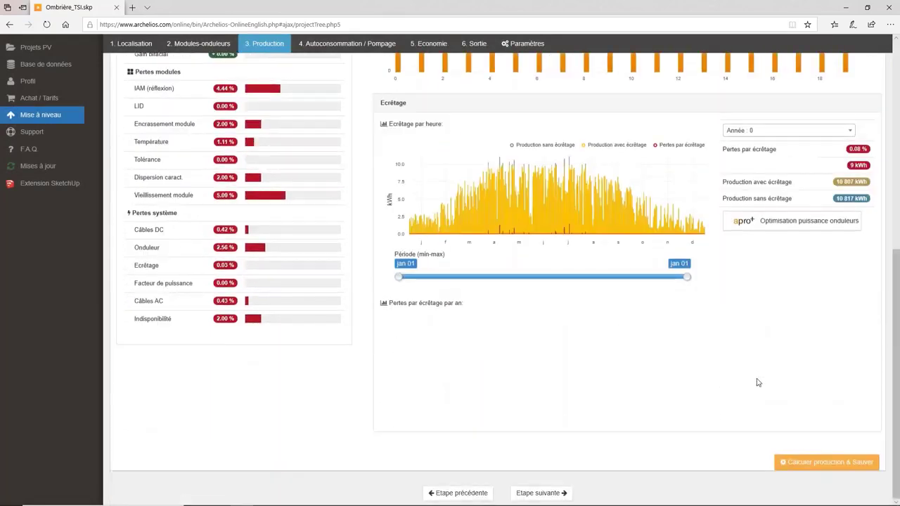
scroll(596, 457, up, 2)
scroll(545, 478, down, 2)
click(543, 494)
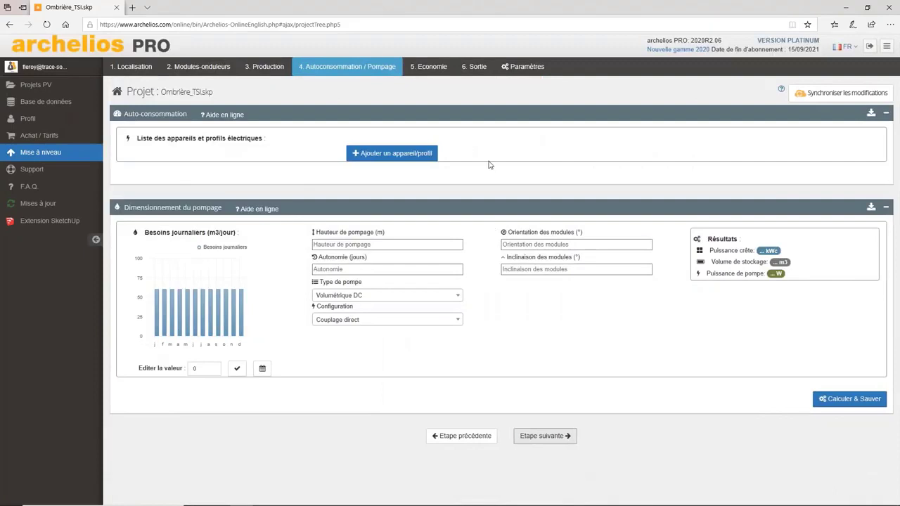
click(885, 207)
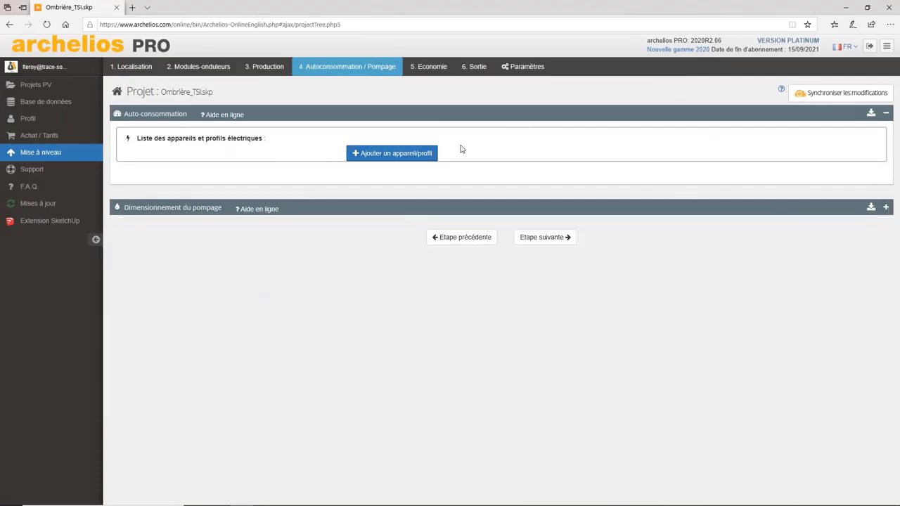
Load templatePartial (6).csv as a partial consumption profile into the consumption profile generator
click(380, 155)
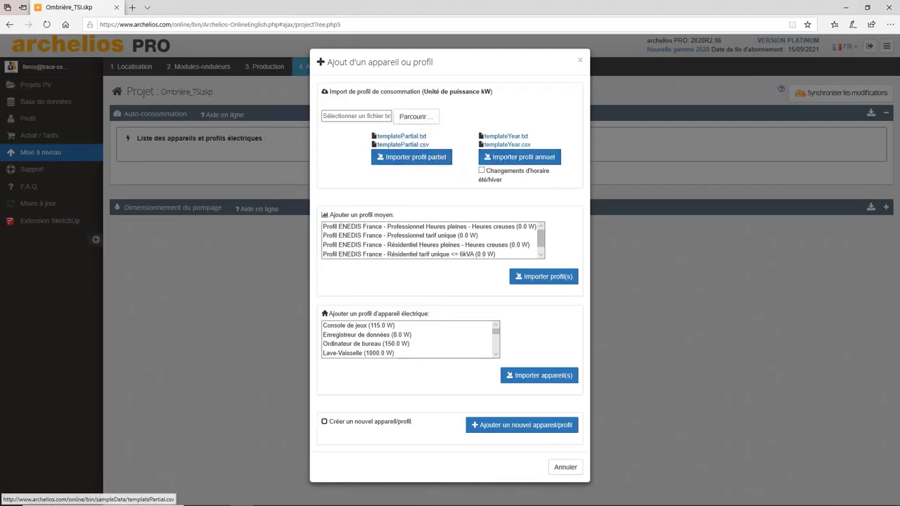
click(417, 118)
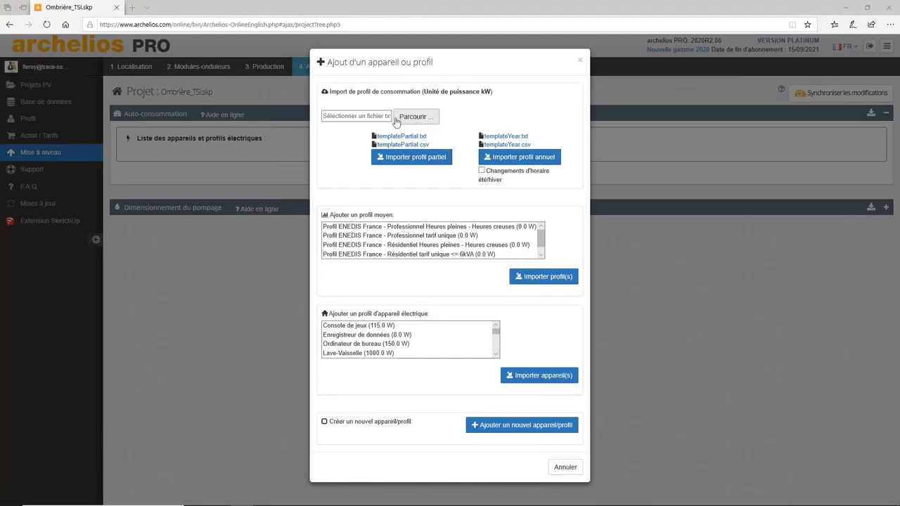
click(149, 91)
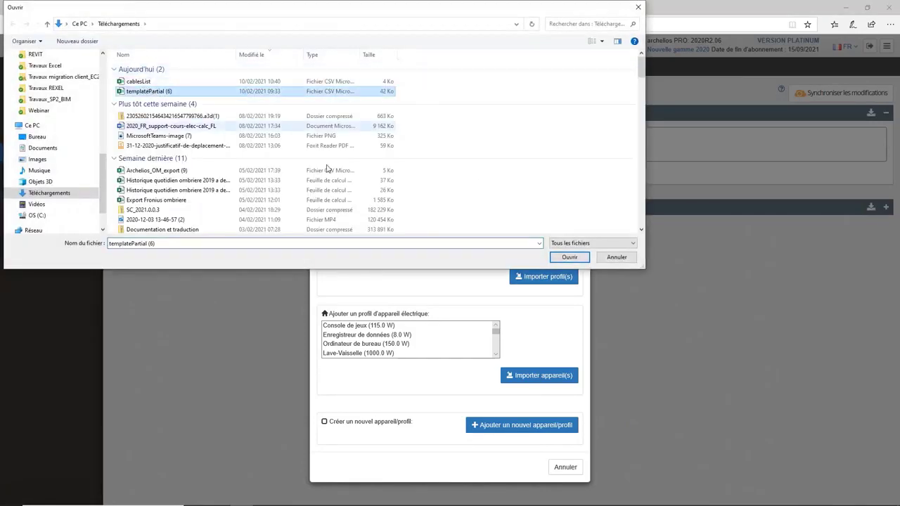
click(570, 257)
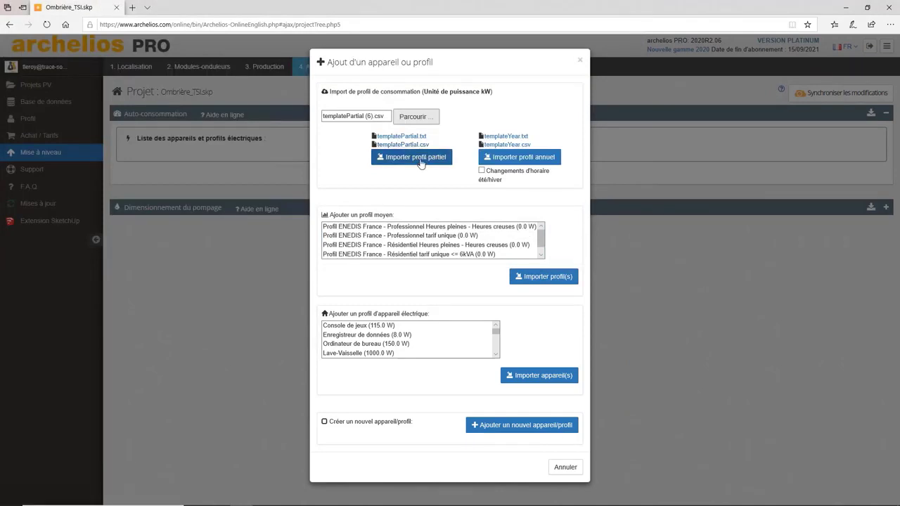
click(419, 160)
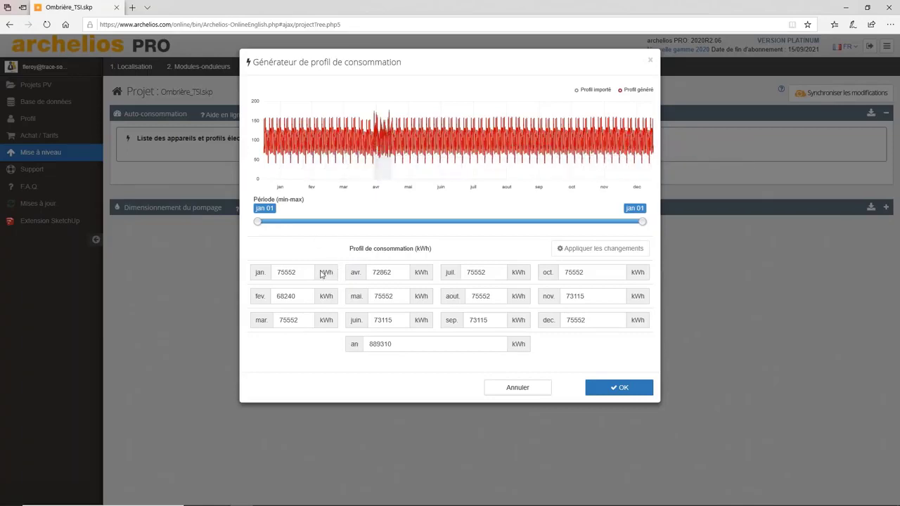
Set the generated profile's annual consumption to 150000 kWh, and discard the profile without adding it
click(291, 272)
click(291, 296)
click(391, 296)
click(366, 343)
text(150000)
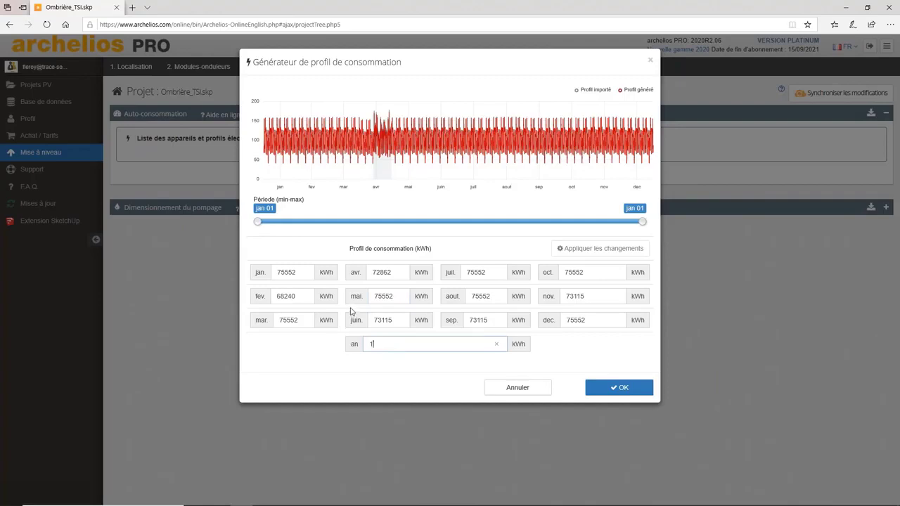
click(466, 321)
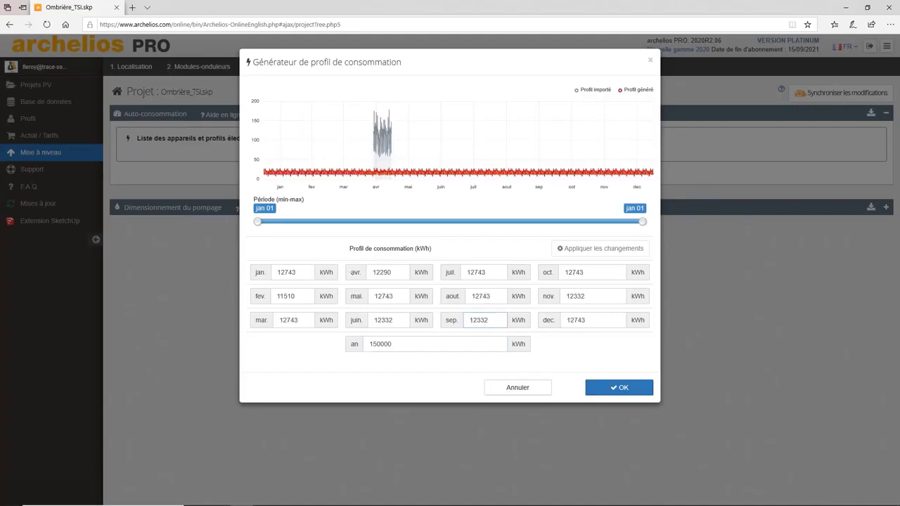
click(514, 391)
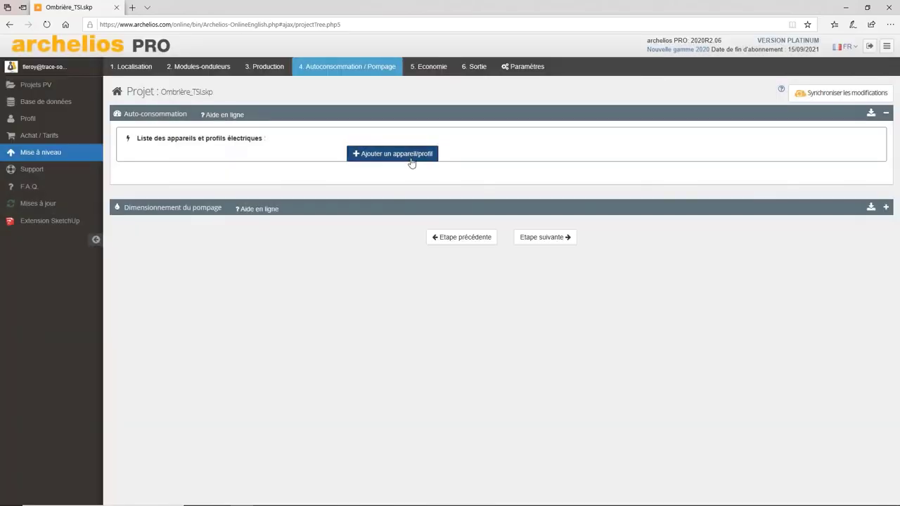
Browse the average ENEDIS France profiles and the electrical appliance profiles offered for adding to the consumption list
click(411, 155)
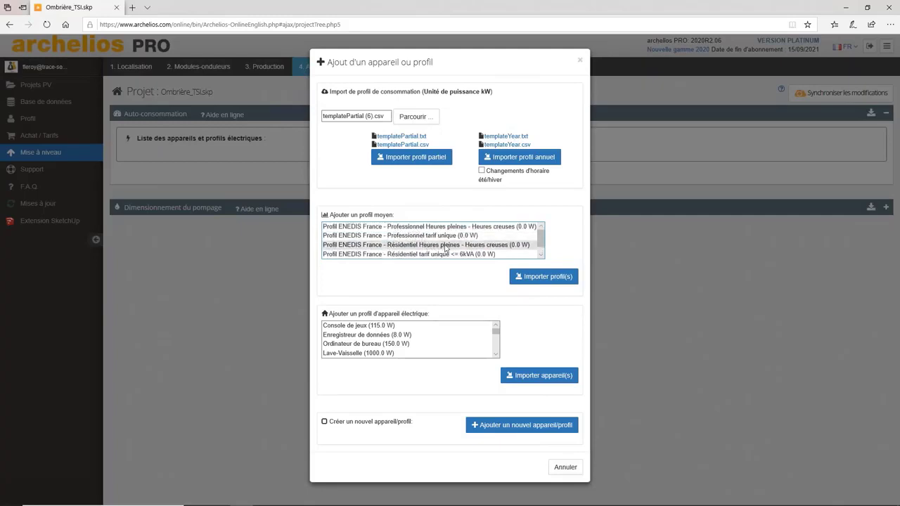
click(506, 245)
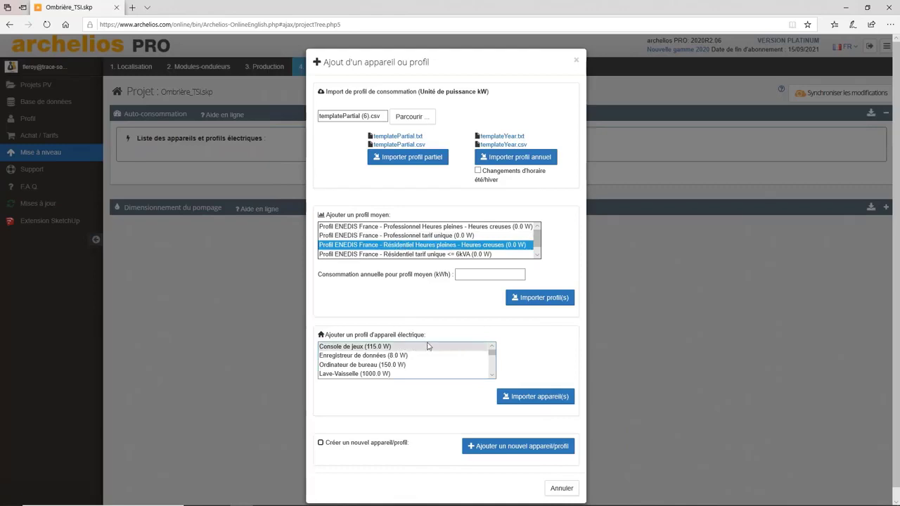
scroll(412, 357, down, 1)
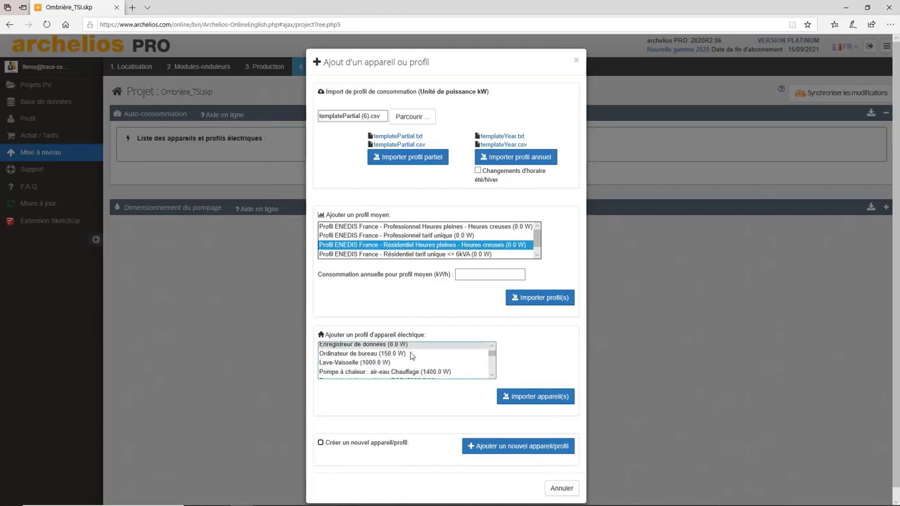
scroll(397, 356, up, 1)
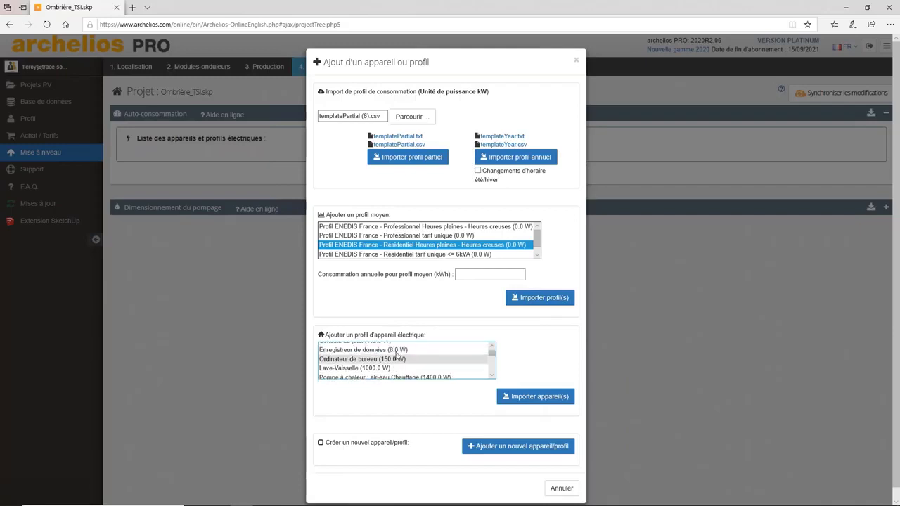
drag(389, 346, 405, 374)
scroll(464, 359, down, 1)
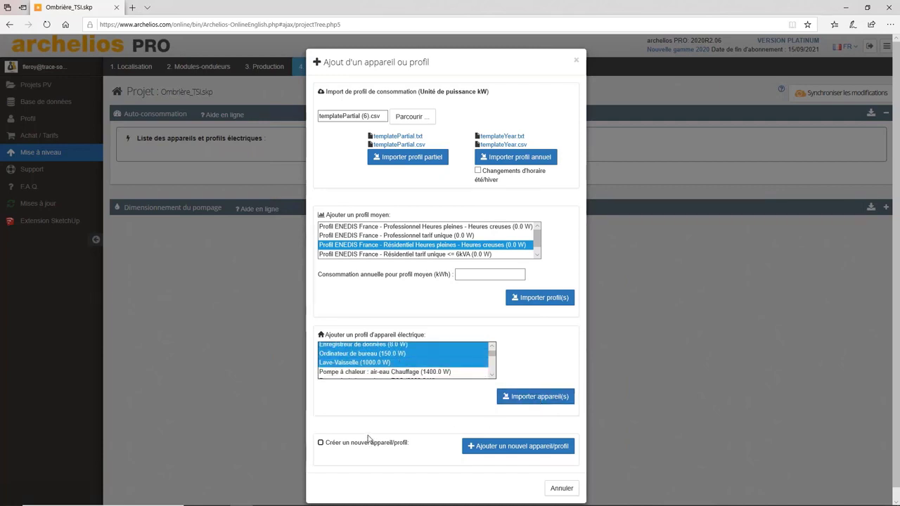
click(461, 226)
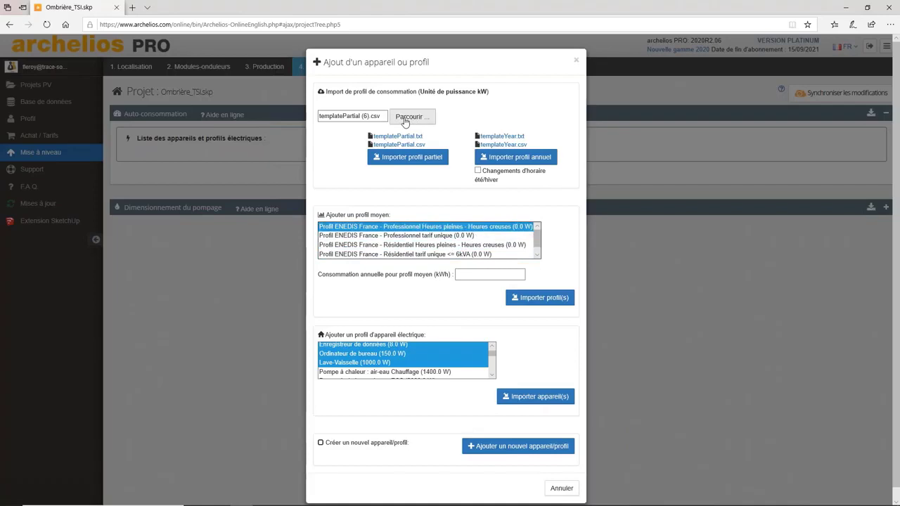
Import "Profil de consommation Green 2020 (15min)" from the Webinar > ARCHELIOS PRO > Documents folder as an annual consumption profile
click(405, 120)
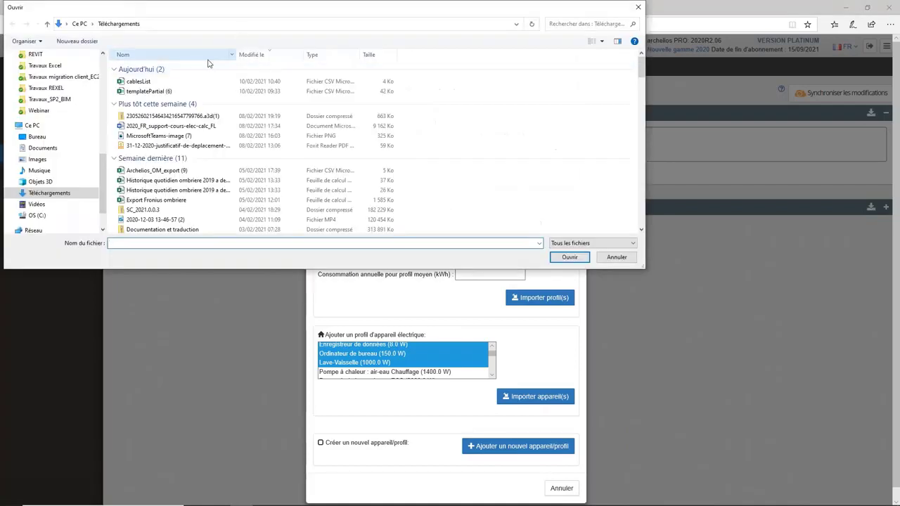
click(46, 110)
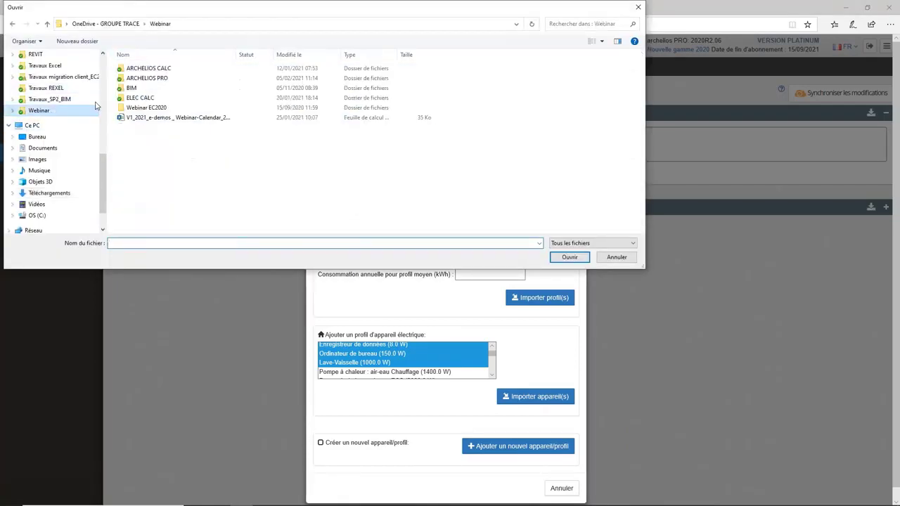
double_click(151, 80)
double_click(208, 70)
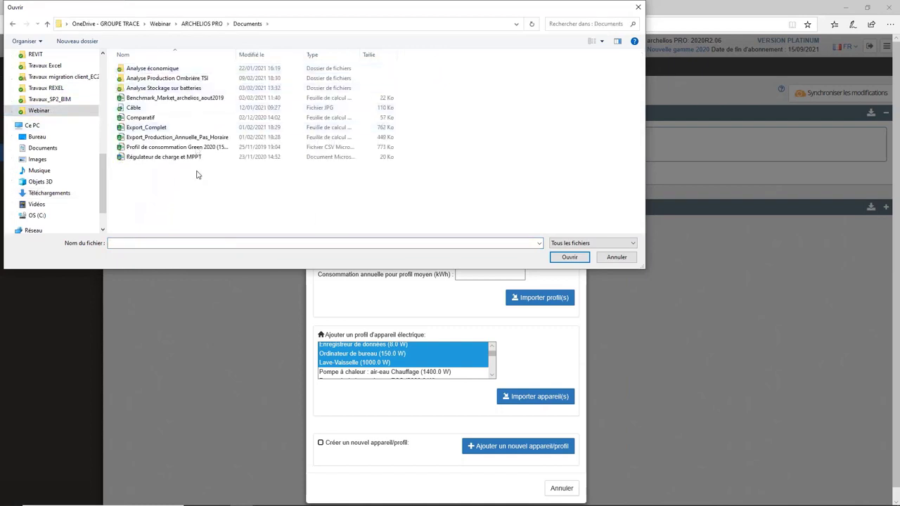
click(187, 148)
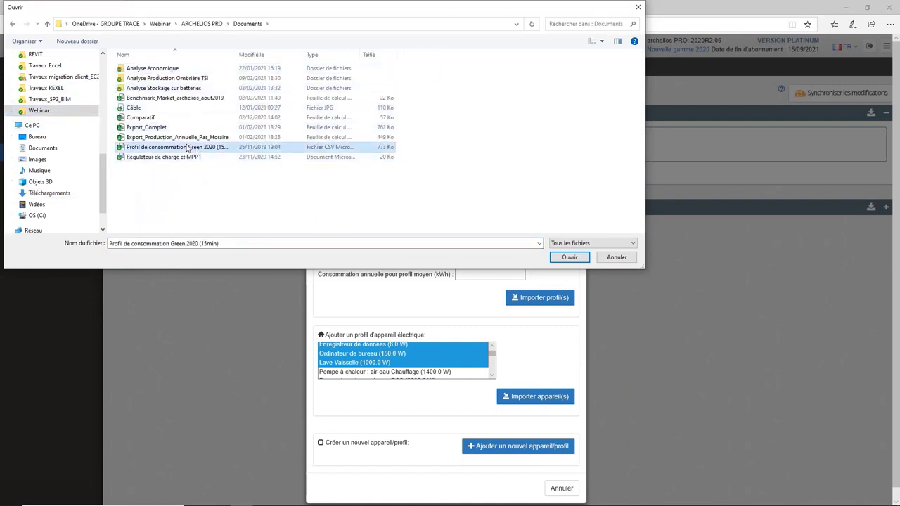
click(570, 257)
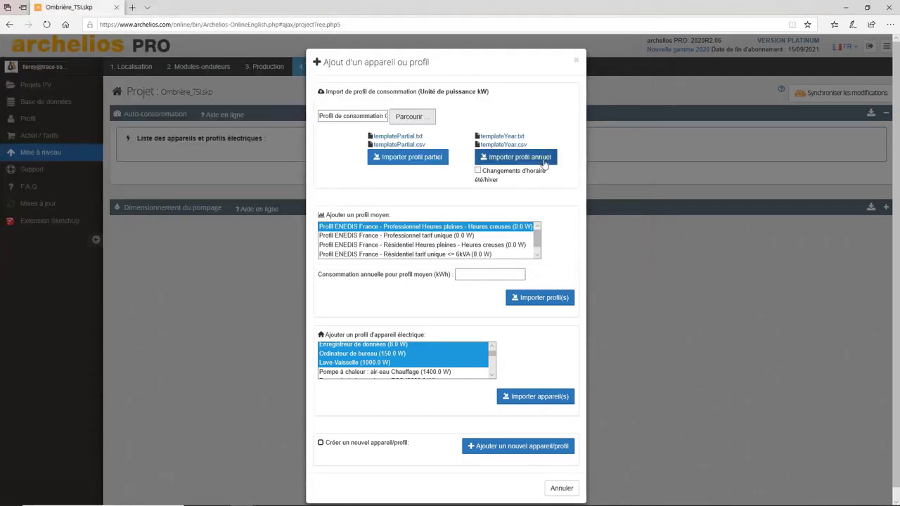
click(541, 163)
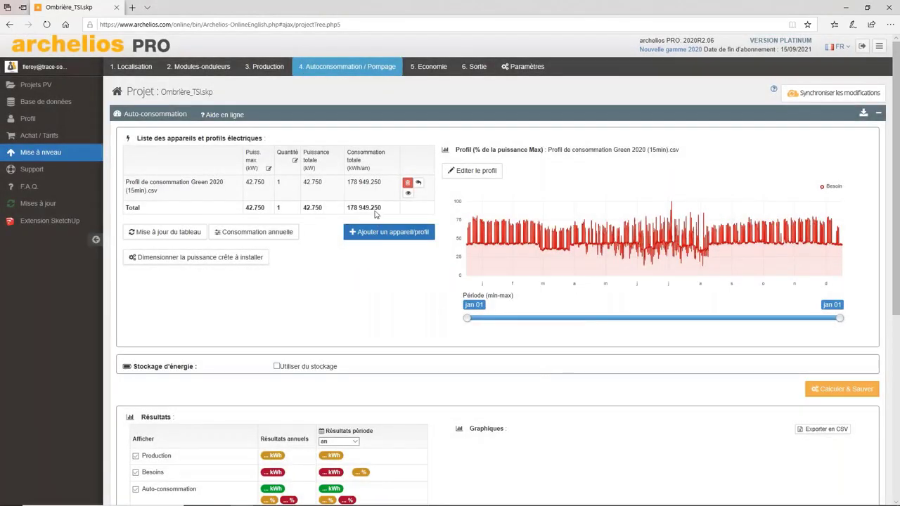
Adapt the imported consumption profile to an actual annual consumption of 75000 kWh
drag(149, 191, 143, 191)
click(187, 190)
click(276, 232)
click(409, 105)
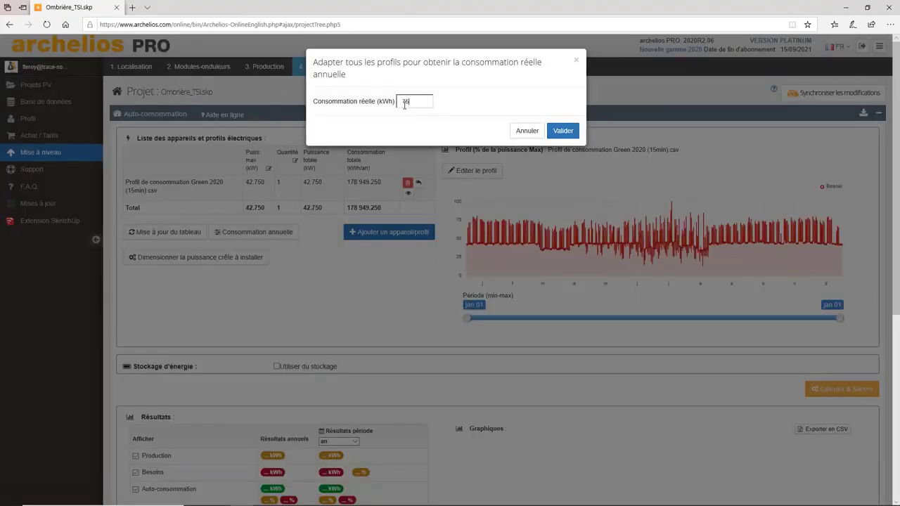
click(563, 131)
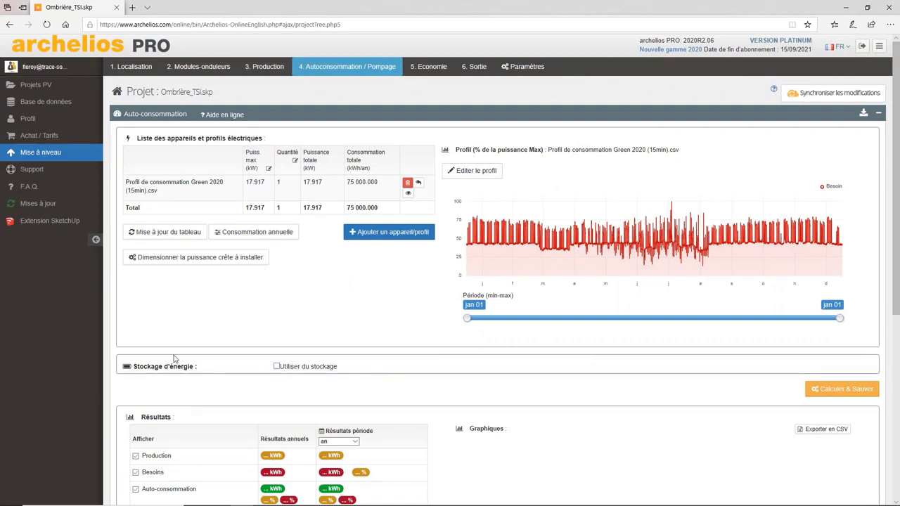
Enable energy storage and choose BYD as battery manufacturer with the Battery-Box L10.5 model
click(277, 367)
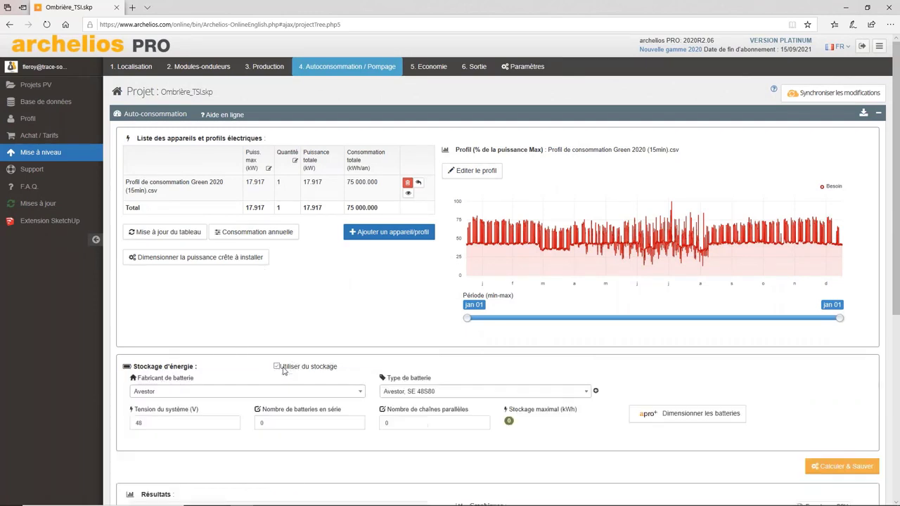
click(240, 391)
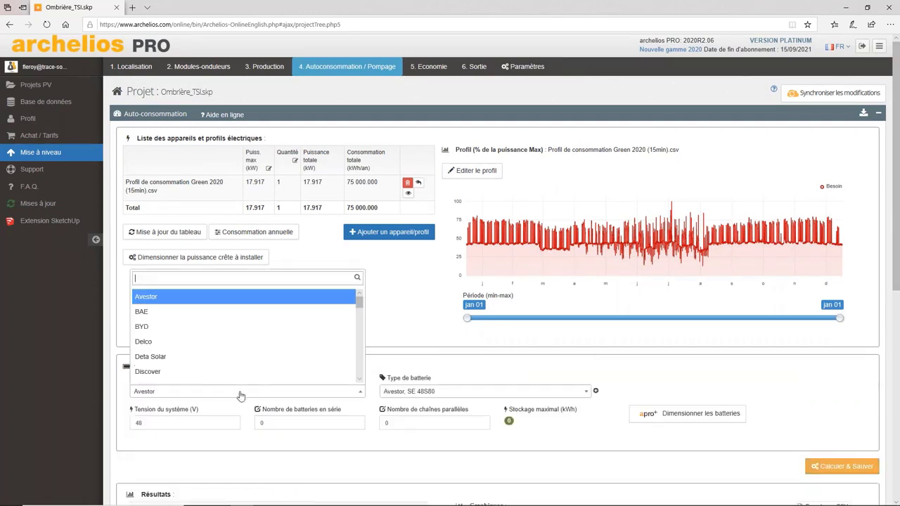
click(162, 332)
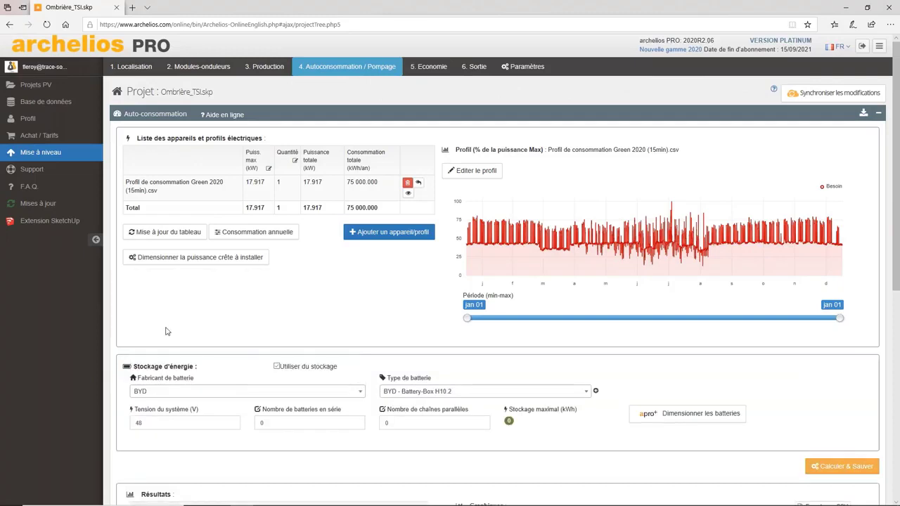
click(418, 395)
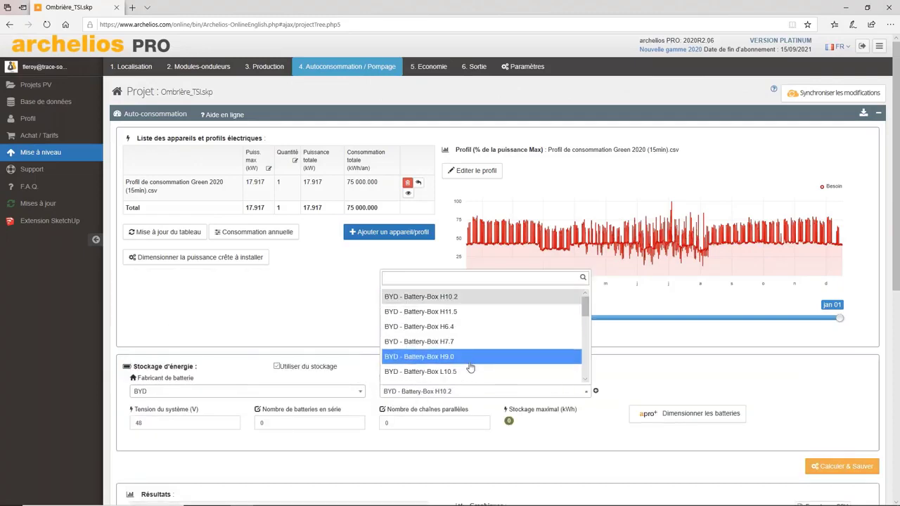
click(443, 371)
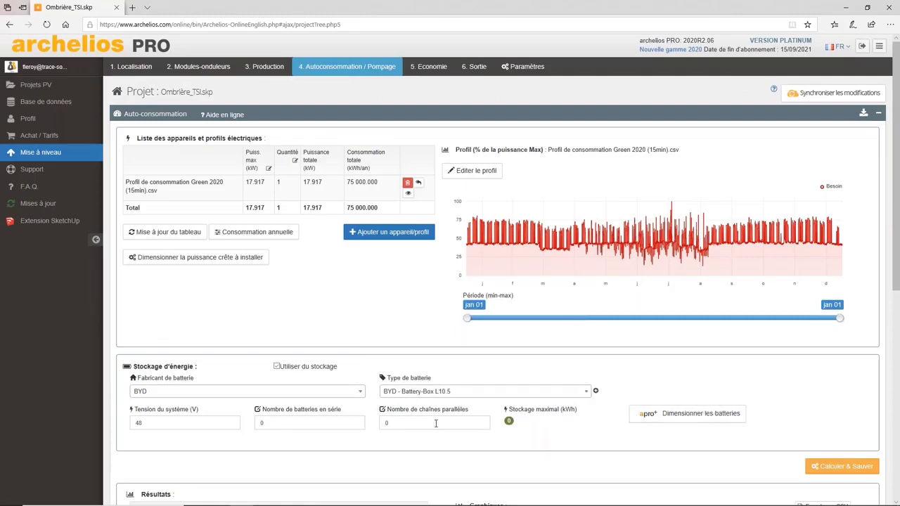
Size the batteries automatically for 8 hours of desired autonomy and accept the result
click(689, 419)
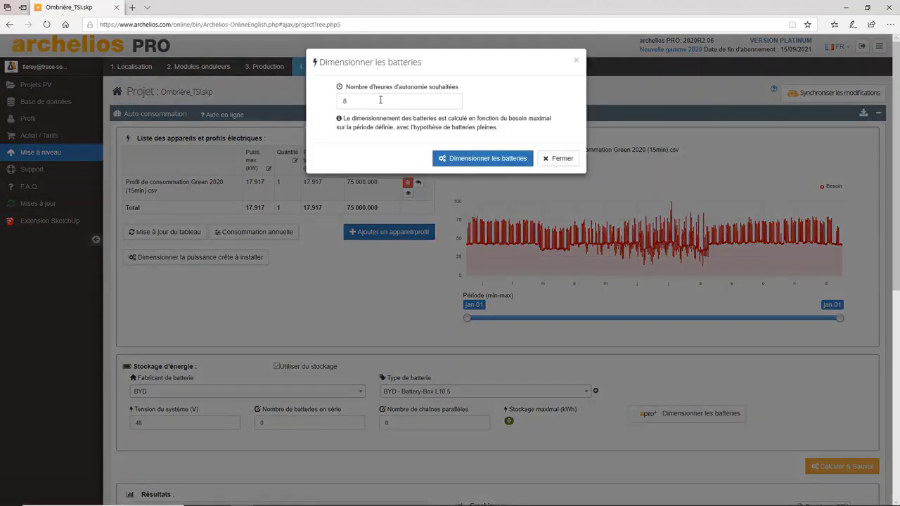
click(345, 99)
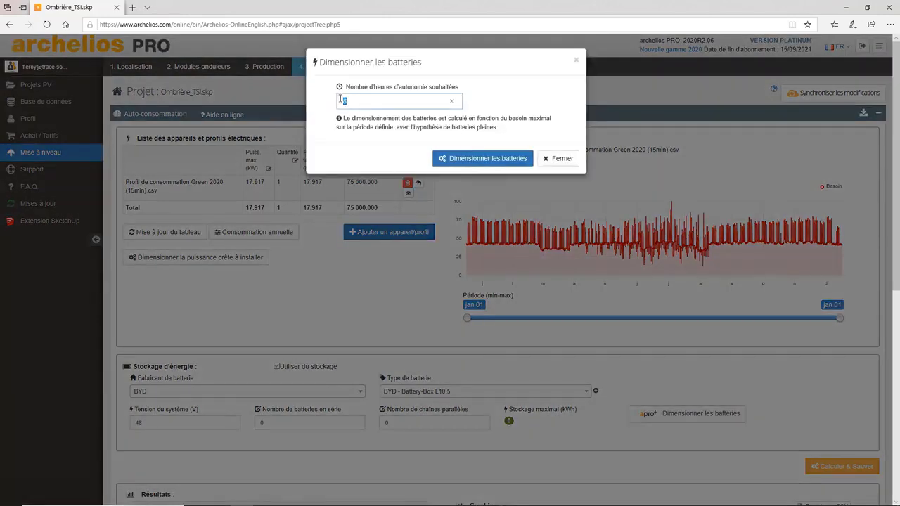
text(8)
click(490, 159)
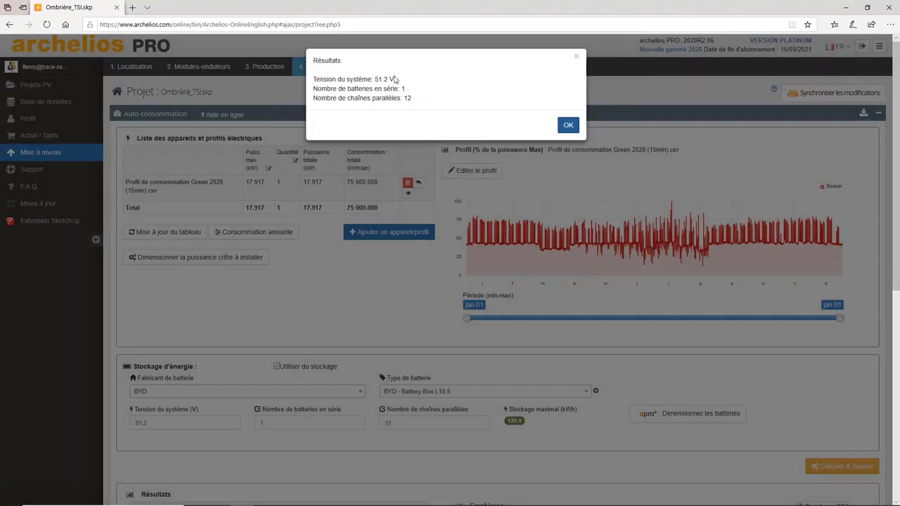
click(569, 127)
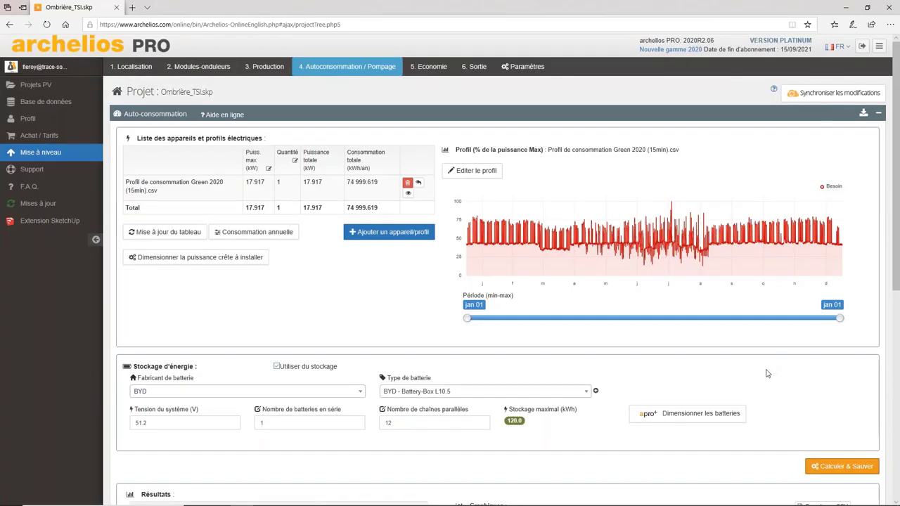
Calculate and save the self-consumption results with the battery storage included
scroll(766, 373, down, 2)
scroll(592, 272, up, 1)
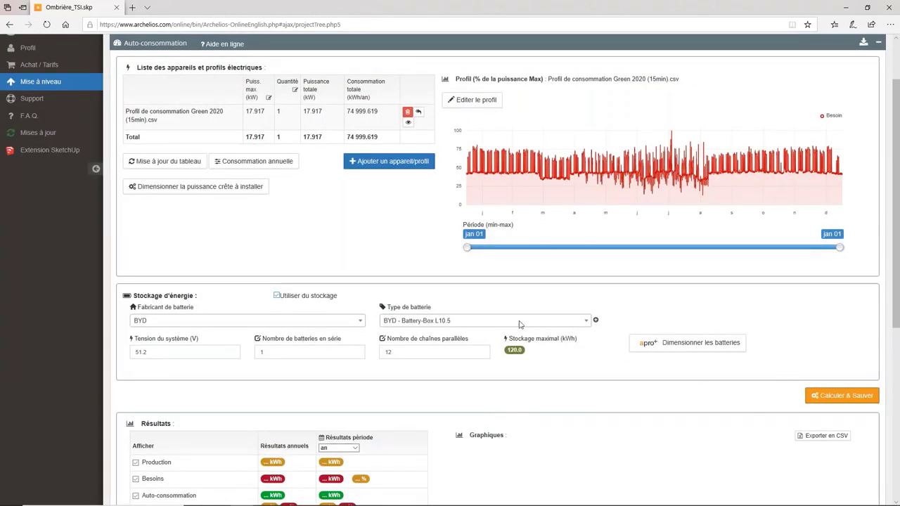
scroll(514, 323, up, 1)
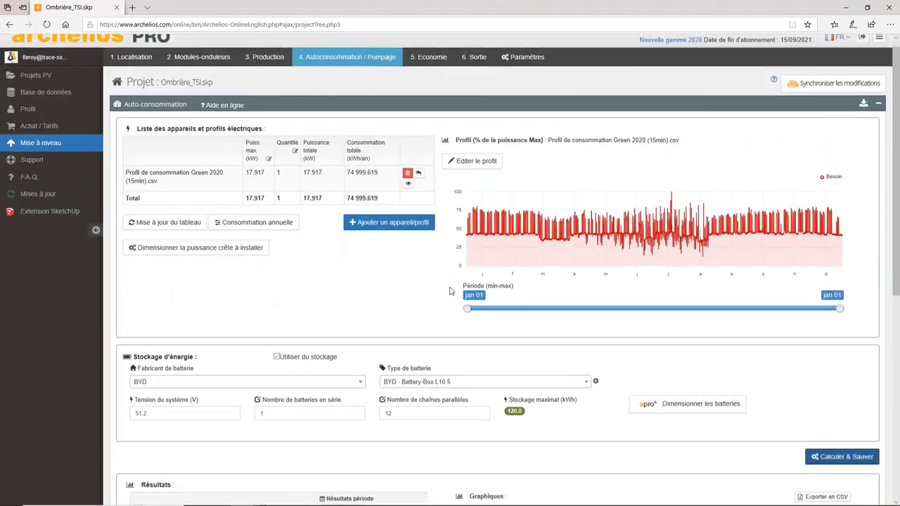
scroll(451, 288, down, 2)
scroll(218, 104, up, 2)
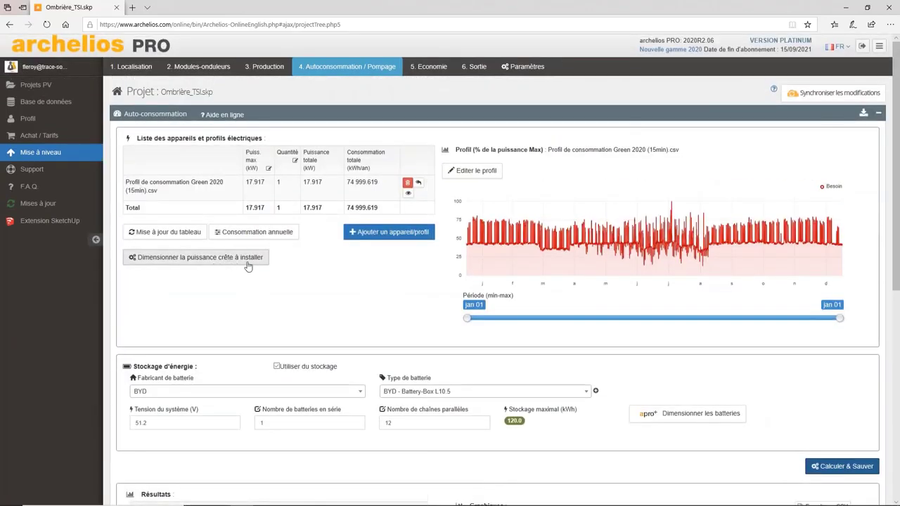
Calculate the peak power to install for a minimum self-production rate of 15 %
click(246, 263)
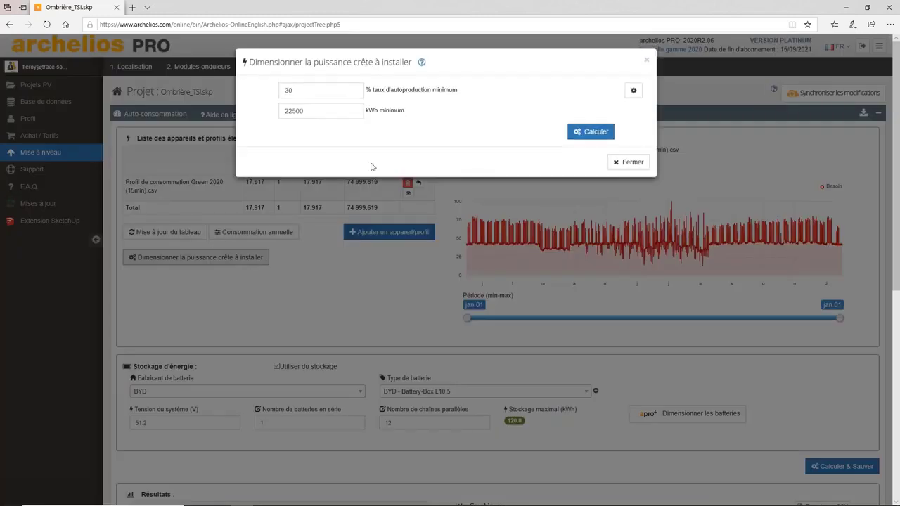
drag(455, 64, 463, 85)
click(463, 85)
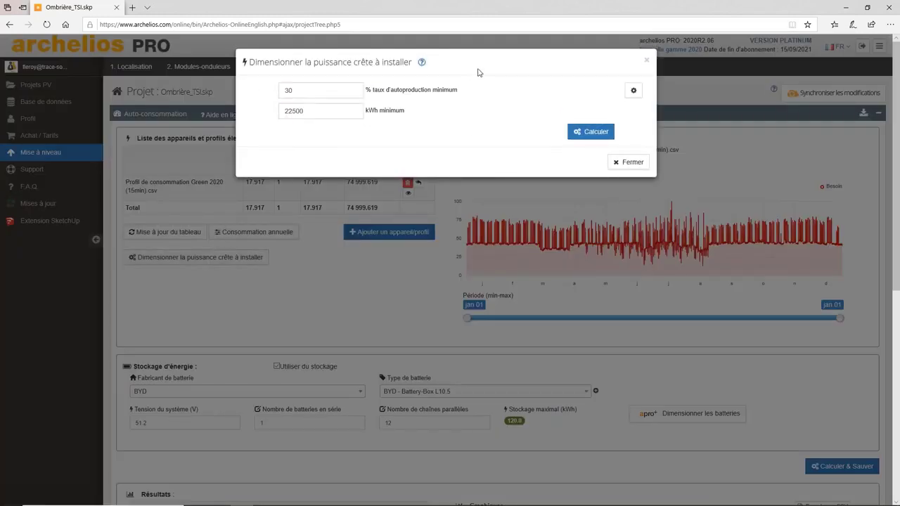
double_click(287, 89)
click(334, 111)
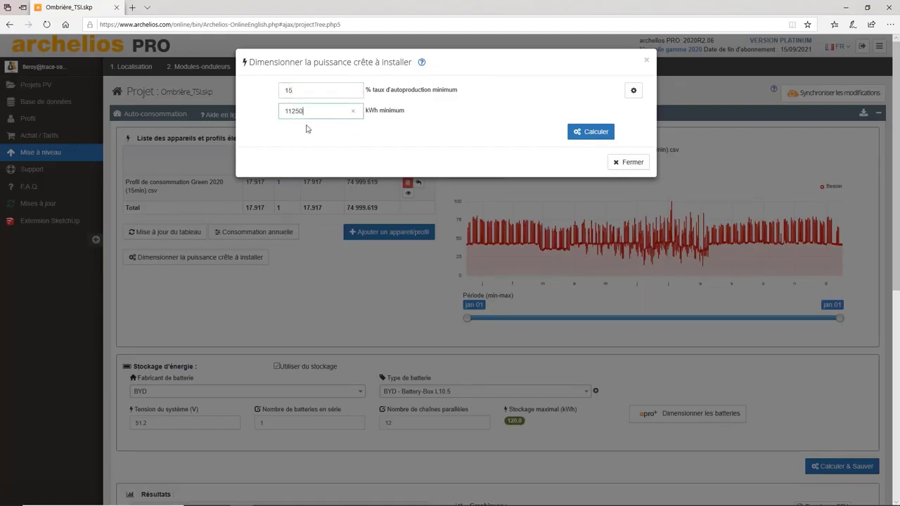
click(599, 133)
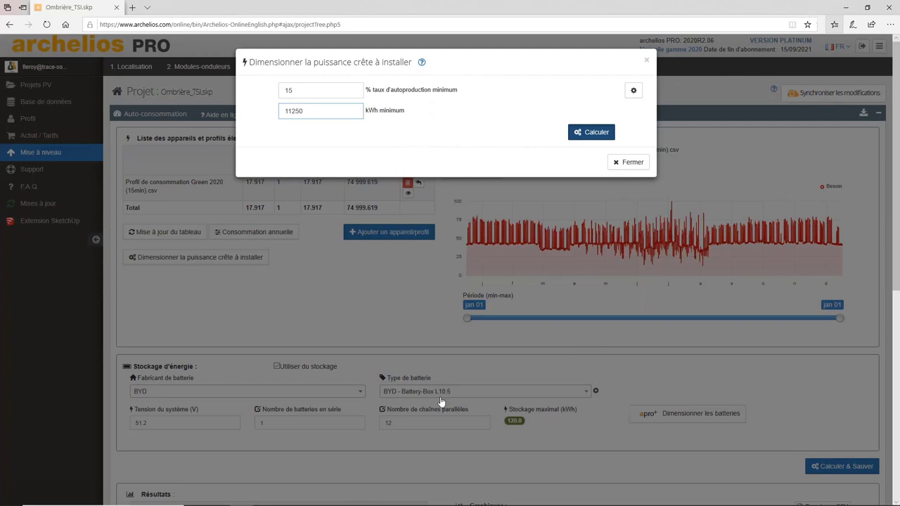
Show the power range and number of steps used for the peak power sizing, and close the sizing dialog
click(634, 91)
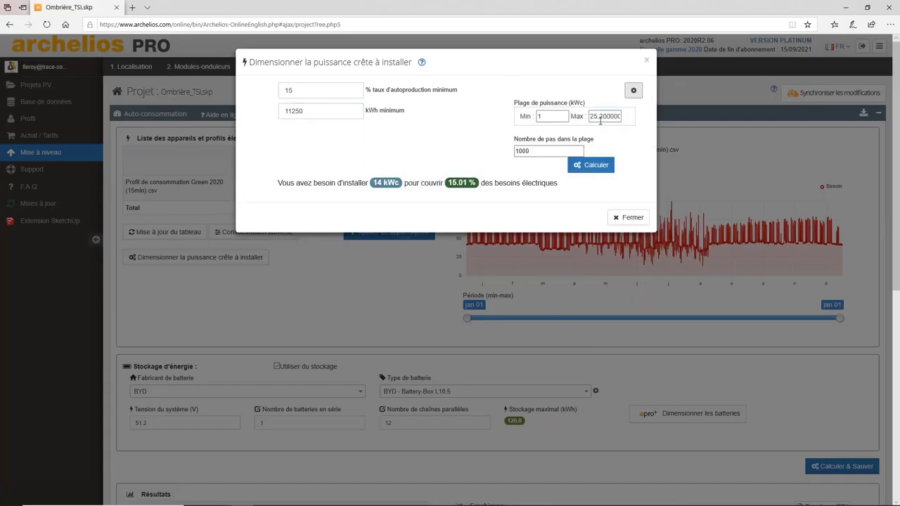
mouse_move(617, 116)
mouse_down()
mouse_move(594, 115)
mouse_move(588, 101)
mouse_move(605, 116)
mouse_up()
click(600, 117)
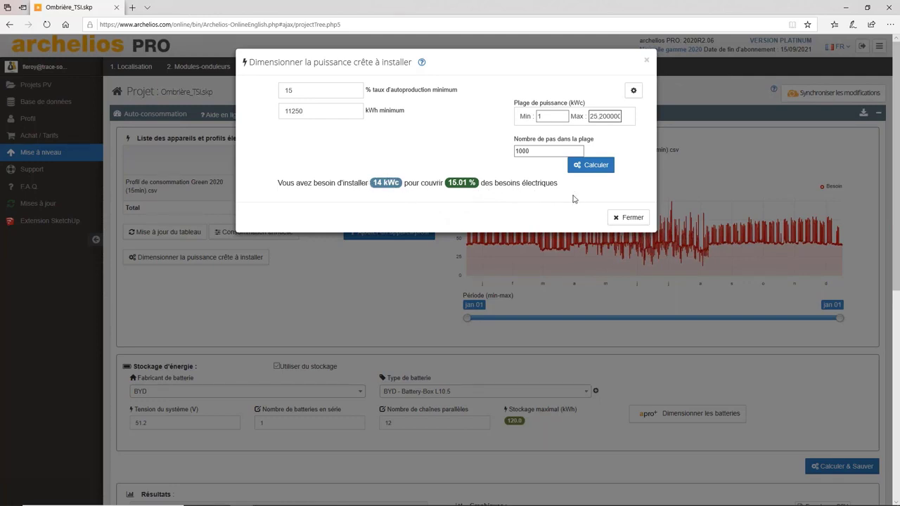
click(632, 219)
Restrict the self-consumption results graph to the period from 14 April to 5 June
scroll(405, 254, down, 3)
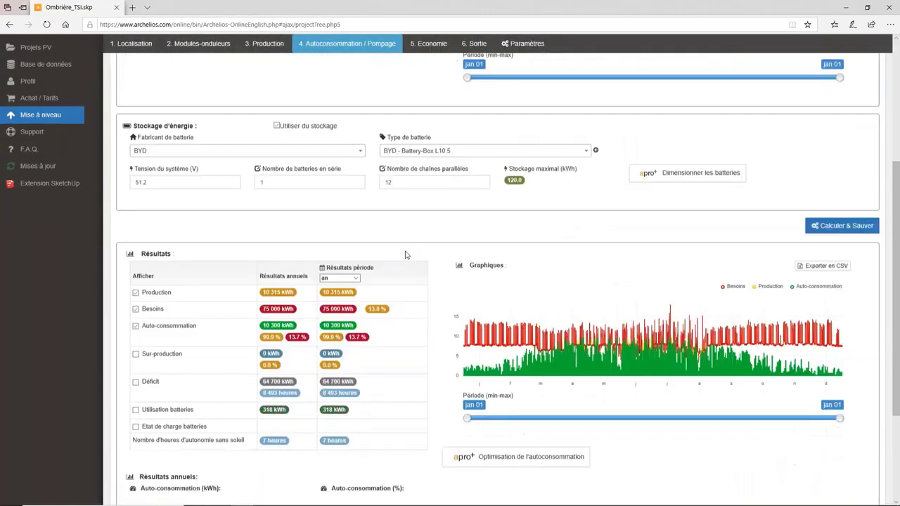
scroll(405, 255, down, 2)
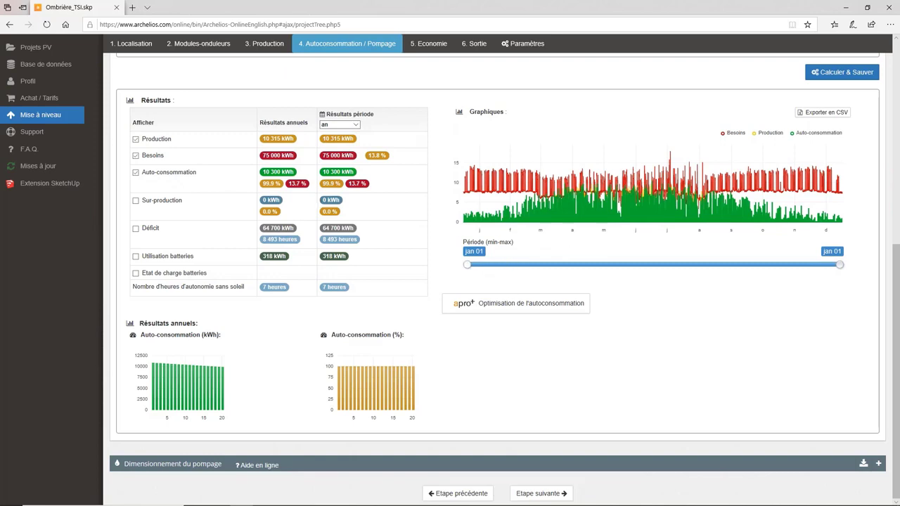
drag(467, 265, 606, 266)
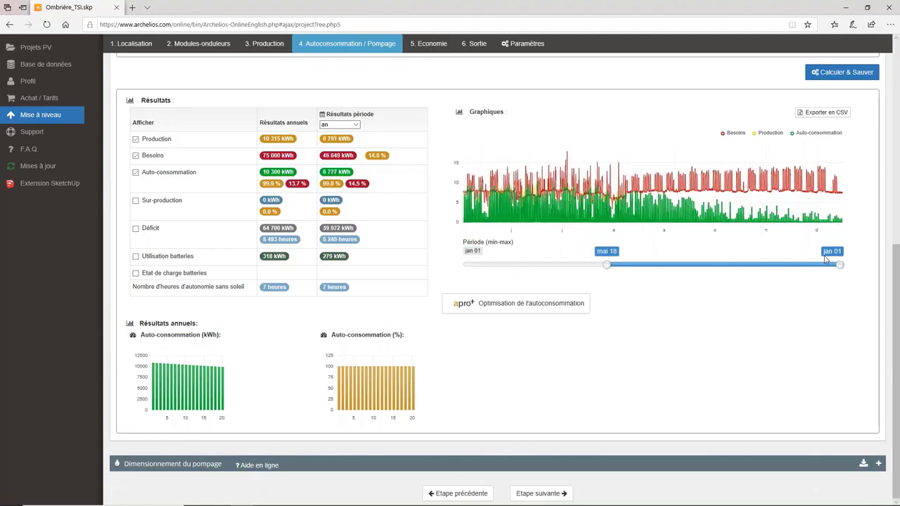
drag(841, 266, 572, 265)
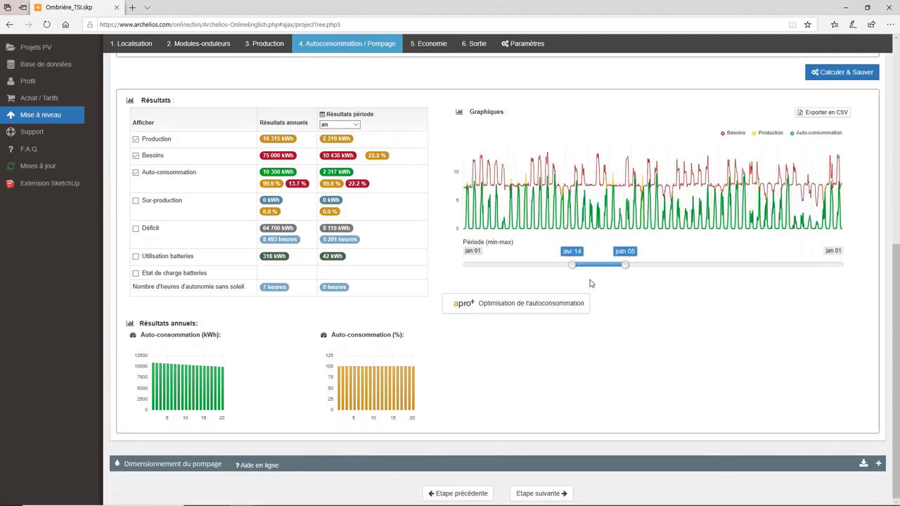
mouse_move(613, 183)
Add the battery usage curve to the results graph, and briefly show the battery state of charge curve before hiding it again
click(136, 256)
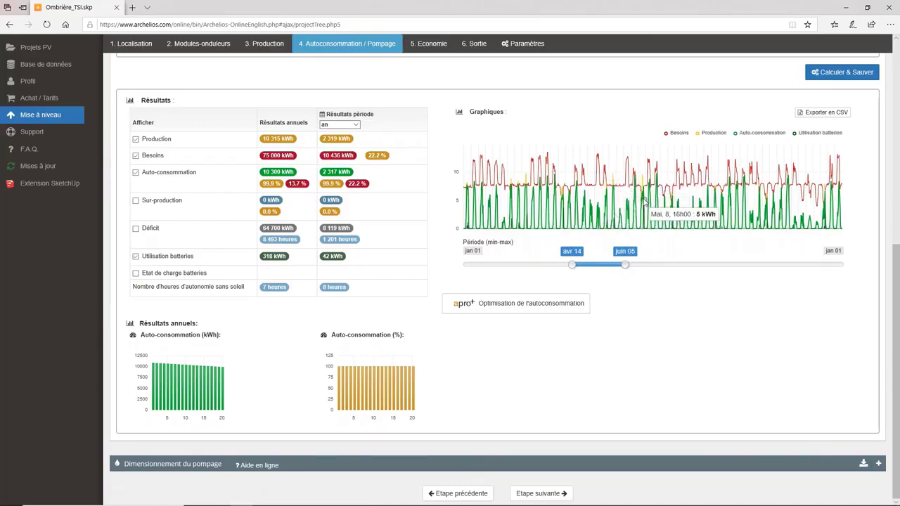
click(136, 273)
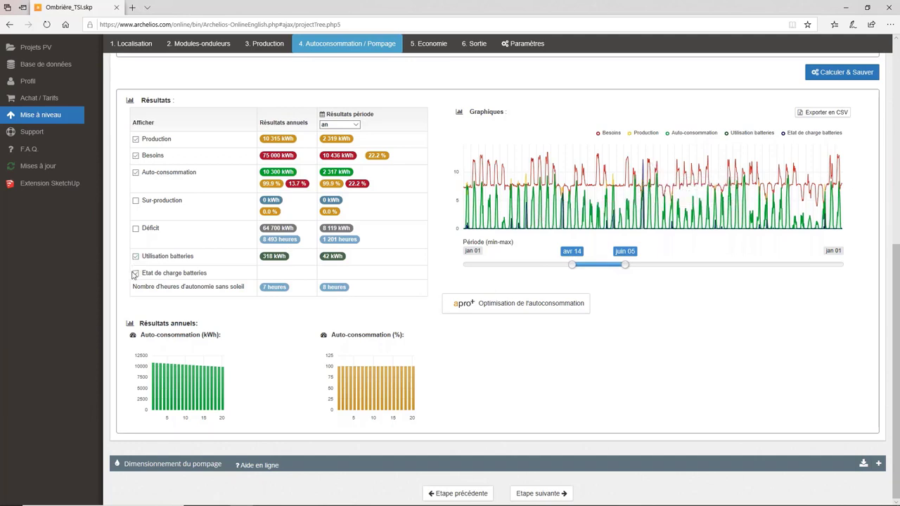
click(137, 274)
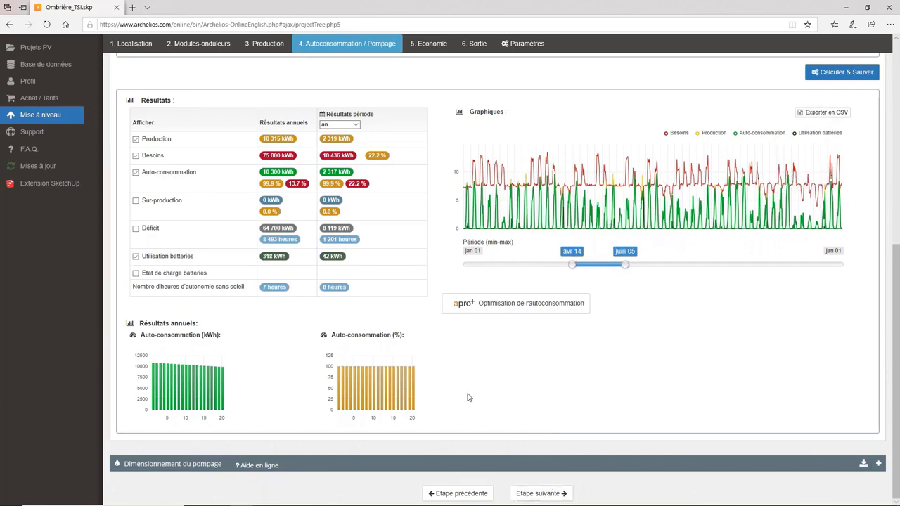
Proceed to the economics stage of the project and set the currency to €
scroll(469, 398, up, 6)
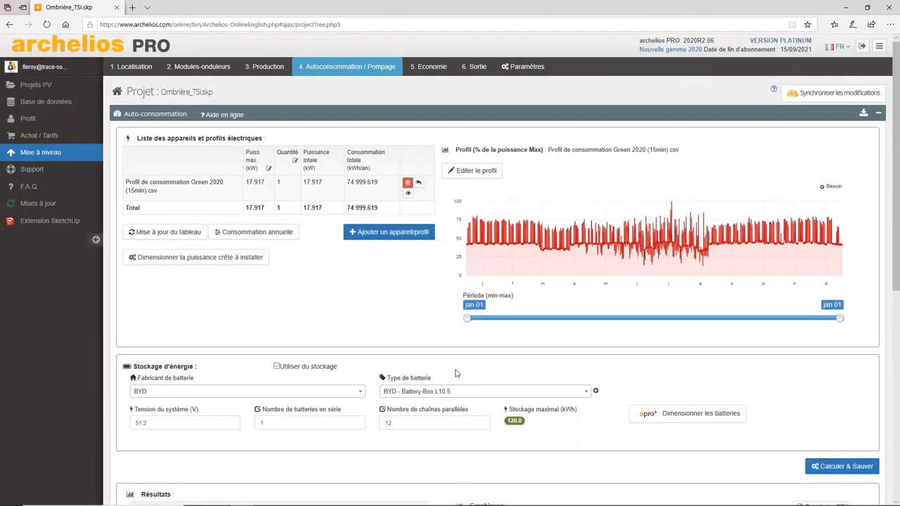
scroll(464, 383, down, 6)
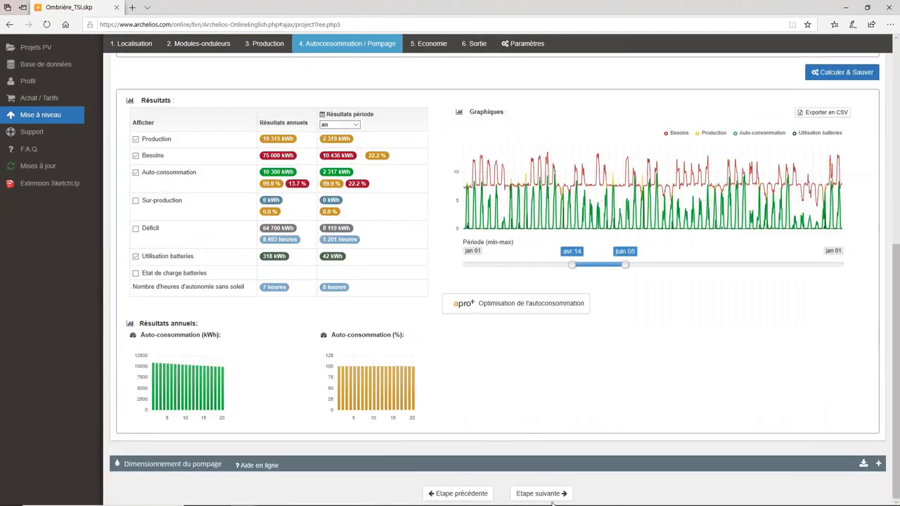
click(547, 497)
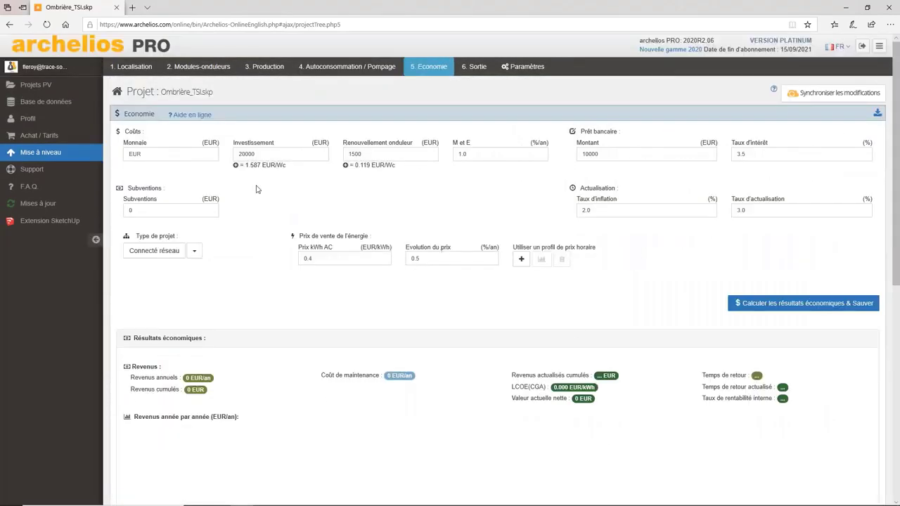
click(167, 154)
text(€)
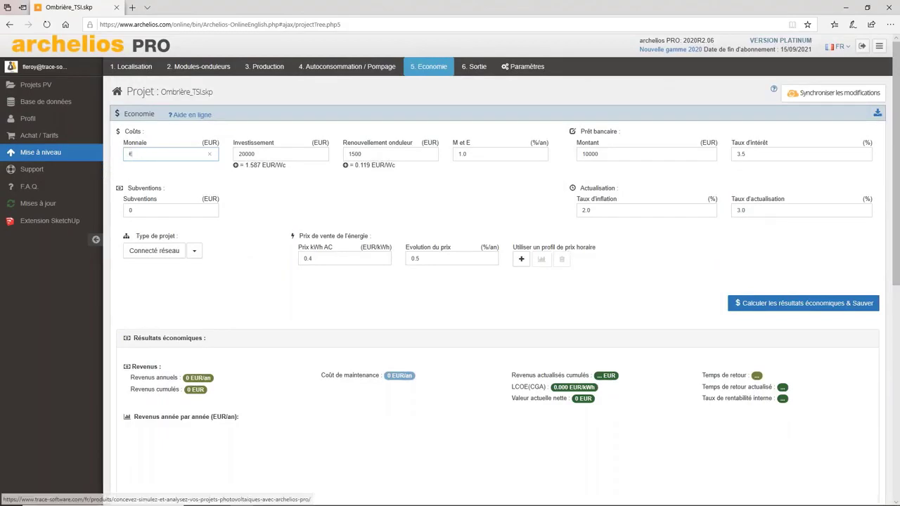
Review the investment, inverter renewal, M et E, bank loan and subsidy values without changing them
click(302, 154)
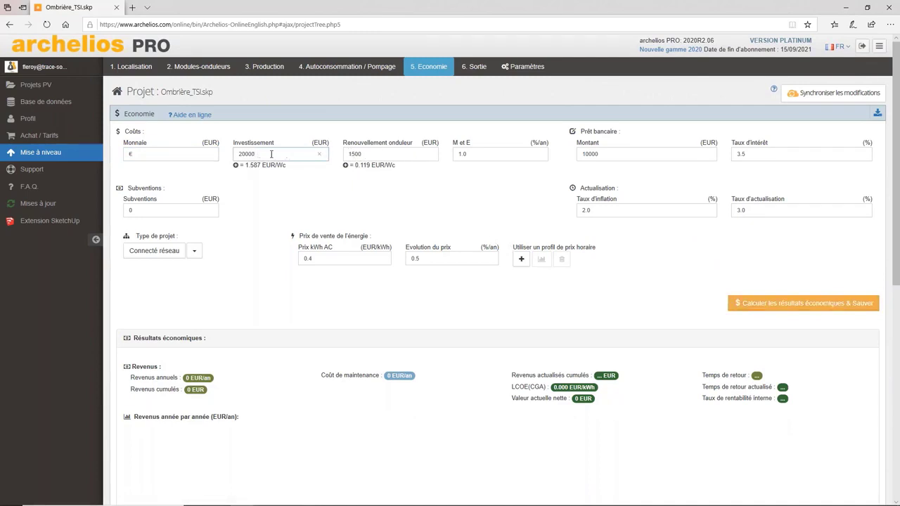
drag(256, 153, 232, 149)
drag(350, 154, 376, 159)
click(377, 154)
click(463, 154)
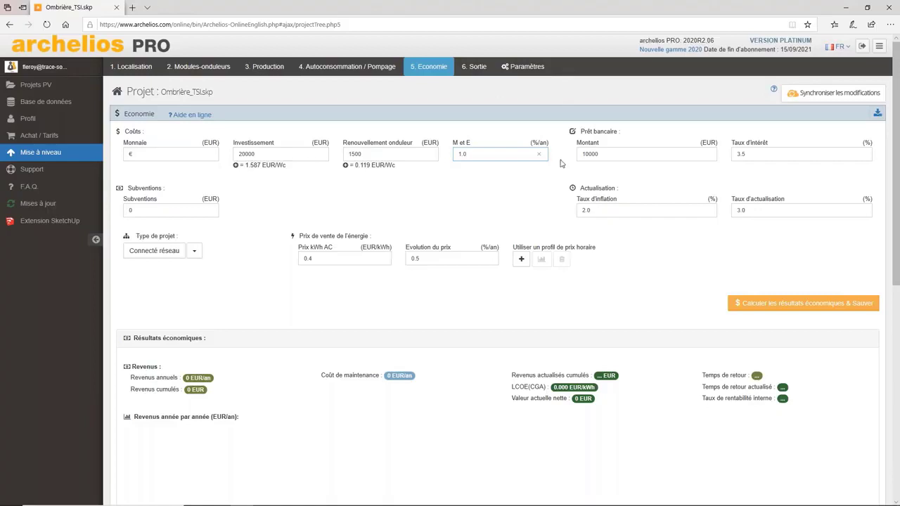
double_click(604, 160)
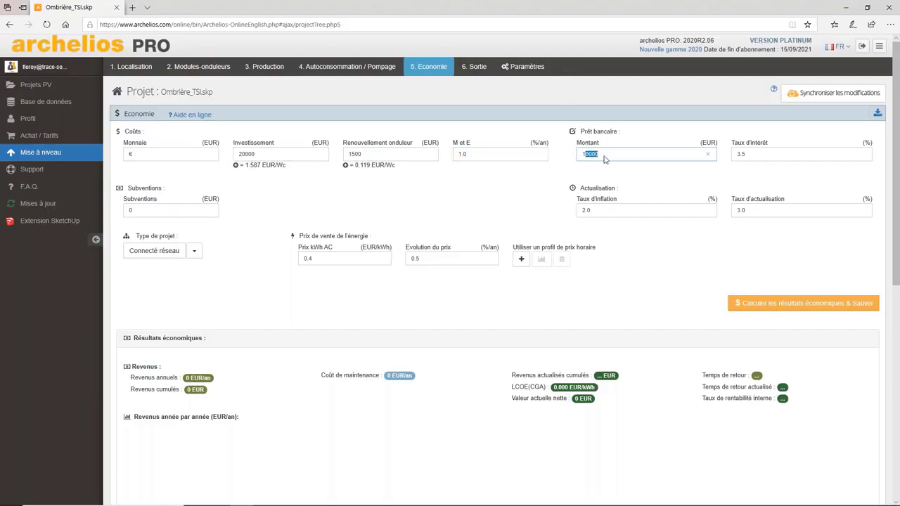
click(608, 156)
click(131, 210)
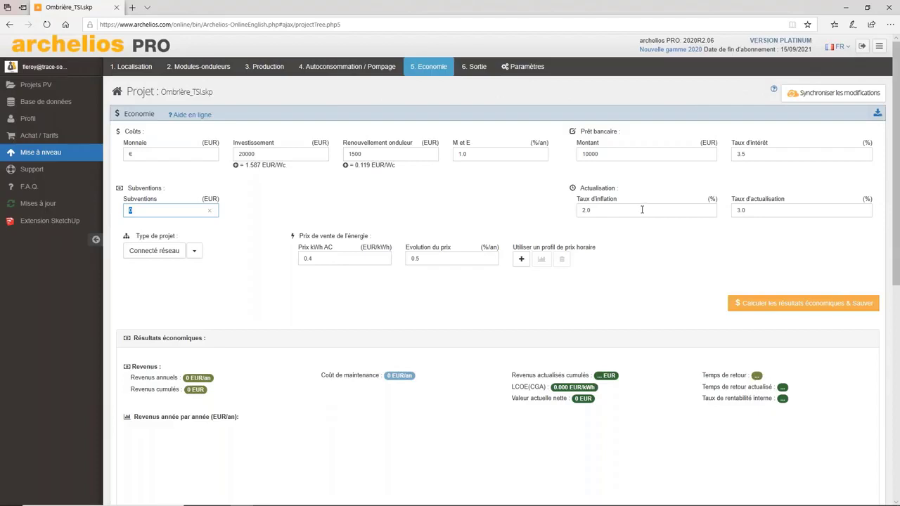
Set the project type to Auto consommation for the economic calculation
click(192, 254)
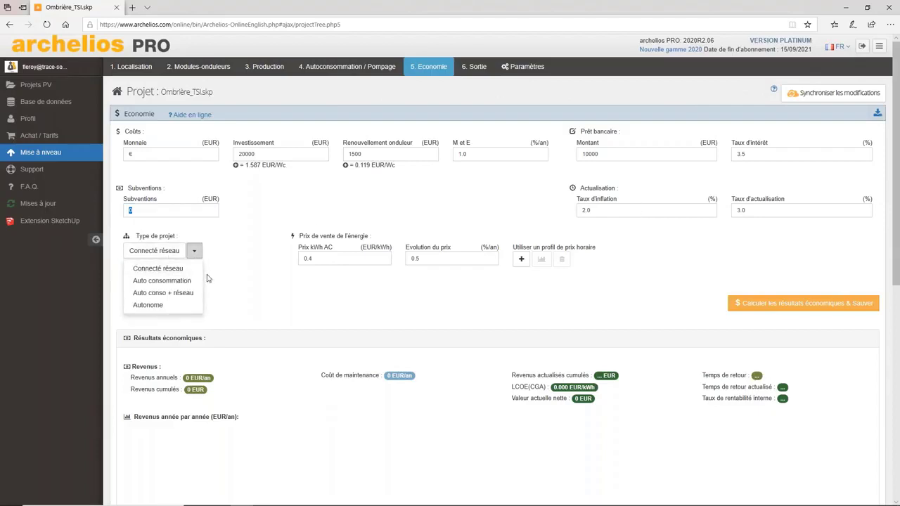
click(163, 283)
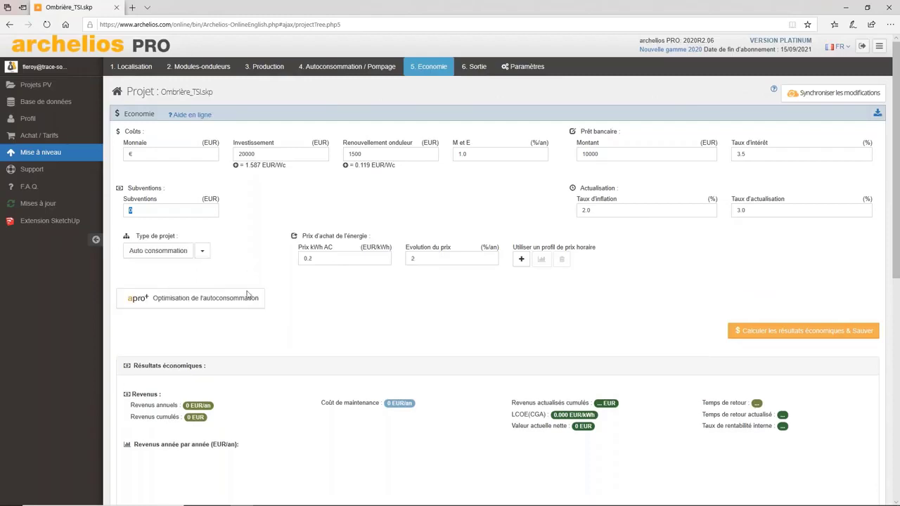
Calculate and save the economic results for the Auto consommation project, and review the revenue, cash flow and detailed yearly results
click(812, 340)
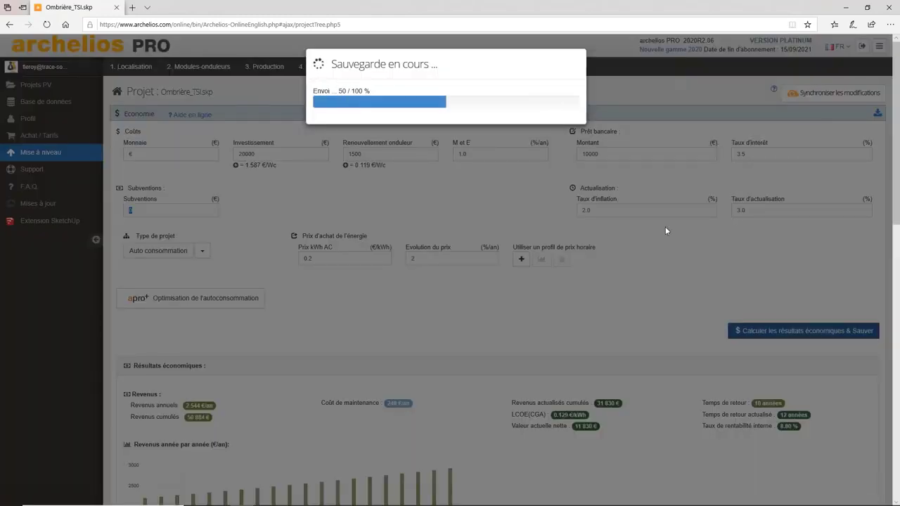
scroll(665, 226, down, 2)
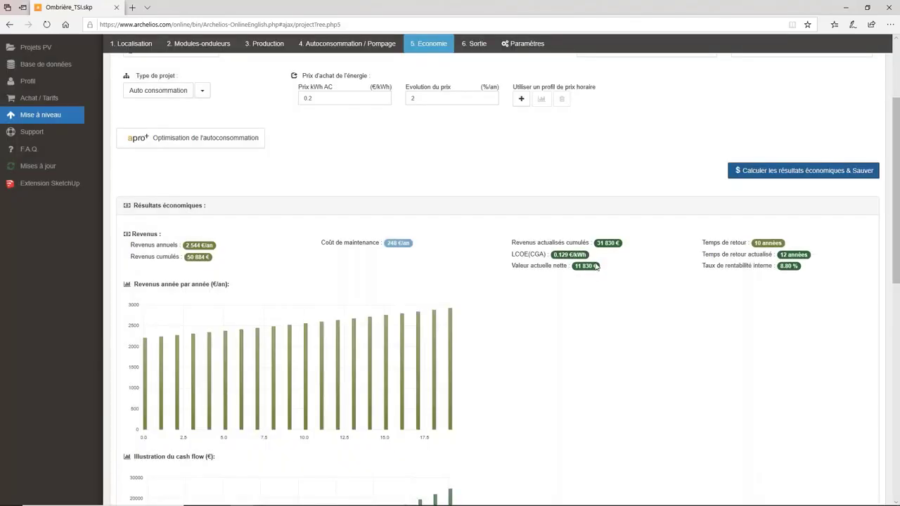
scroll(521, 275, down, 1)
scroll(535, 282, up, 2)
scroll(530, 278, down, 5)
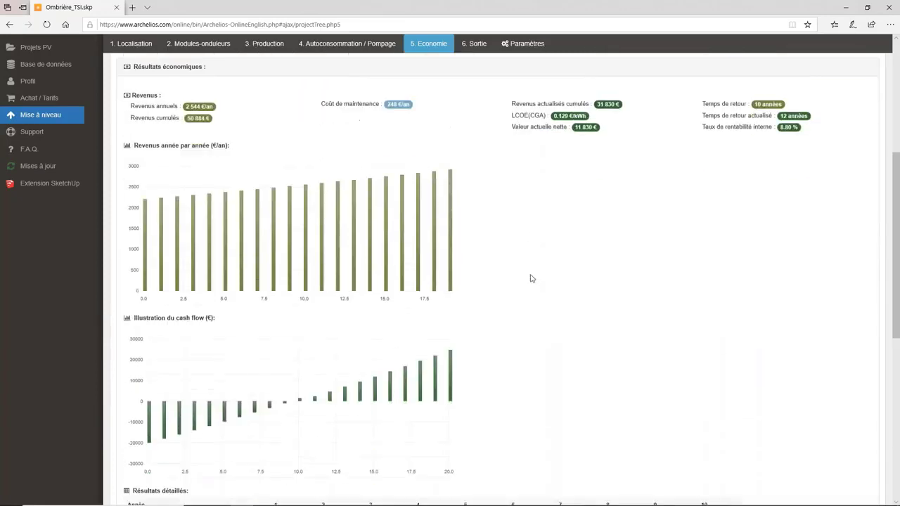
scroll(527, 281, down, 4)
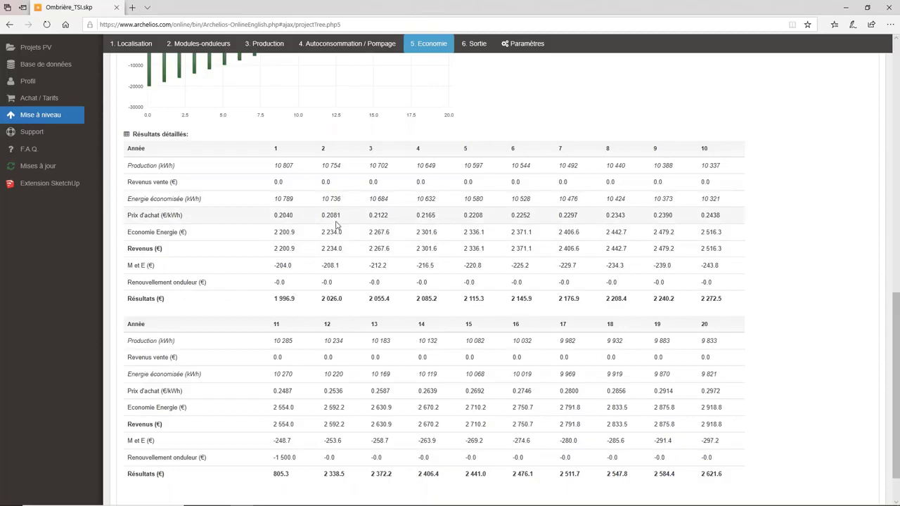
Change the project type to Auto conso + réseau, and recalculate and save the economic results
scroll(336, 225, up, 15)
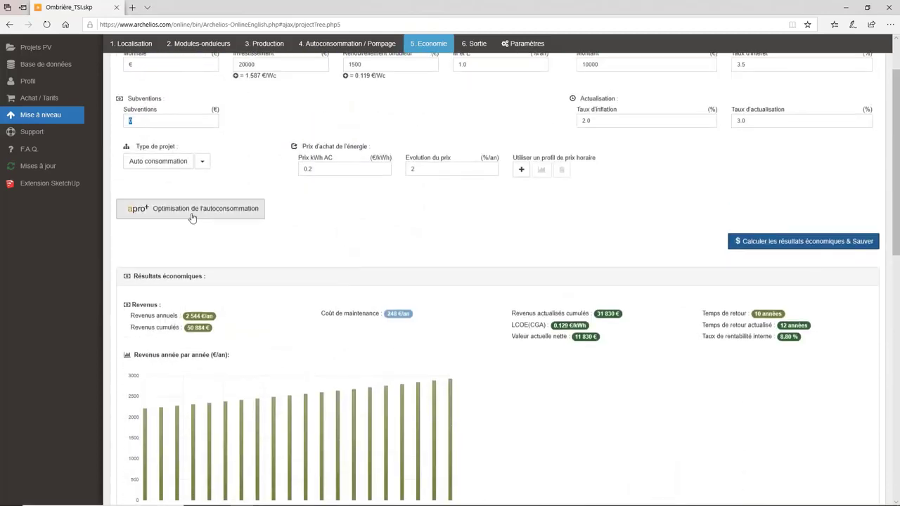
click(202, 161)
click(185, 205)
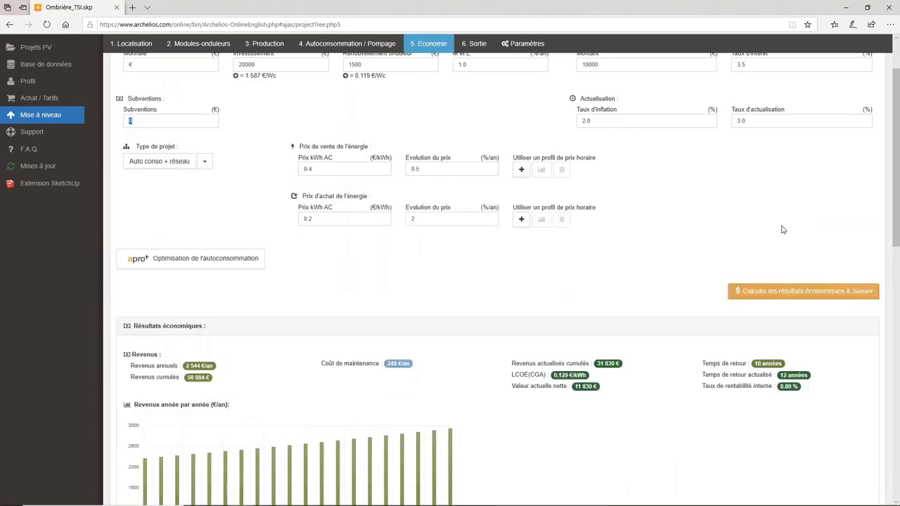
click(814, 289)
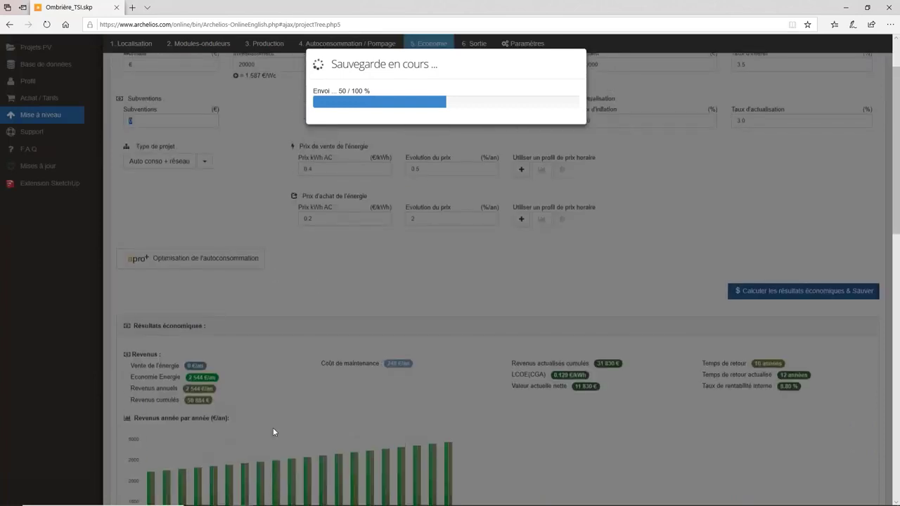
scroll(327, 390, down, 4)
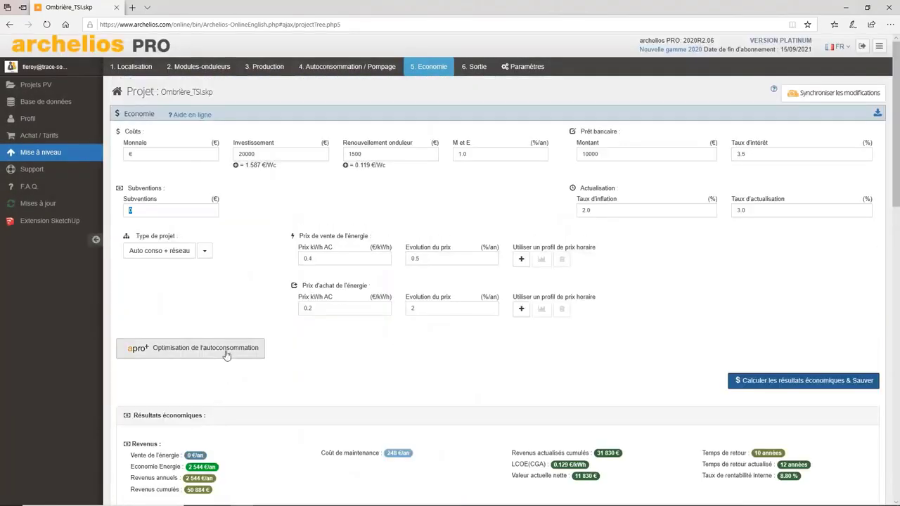
In the advanced self-consumption optimisation, set the minimum autoproduction to 10 % and the minimum autoconsommation to 75 %, and recalculate
click(226, 355)
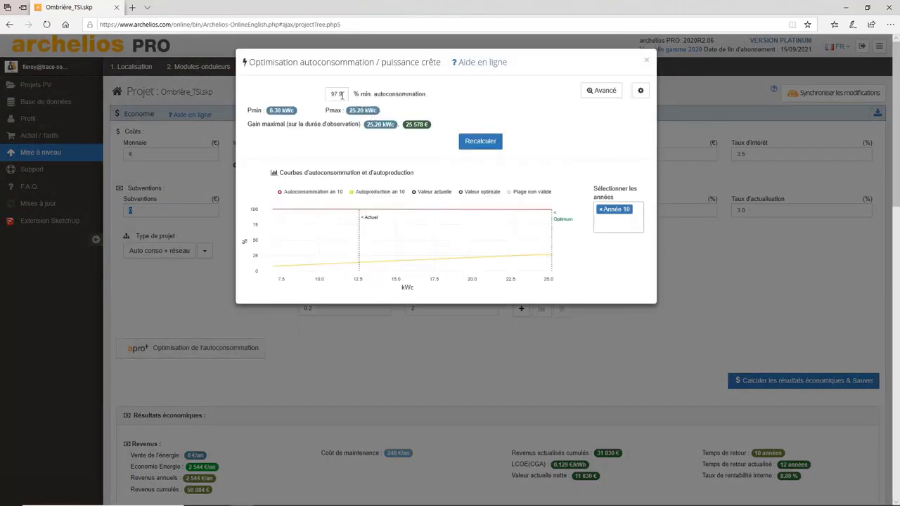
click(602, 90)
double_click(258, 94)
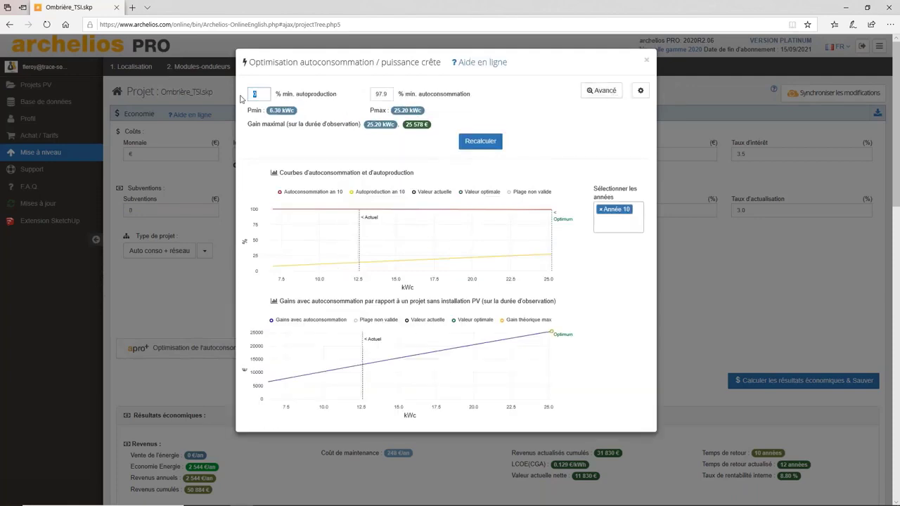
text(10)
click(386, 96)
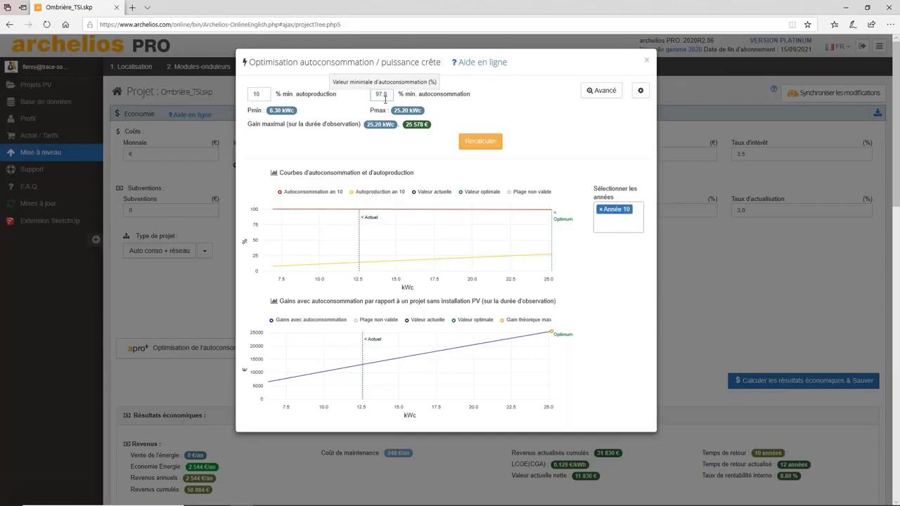
drag(392, 96, 361, 98)
text(75)
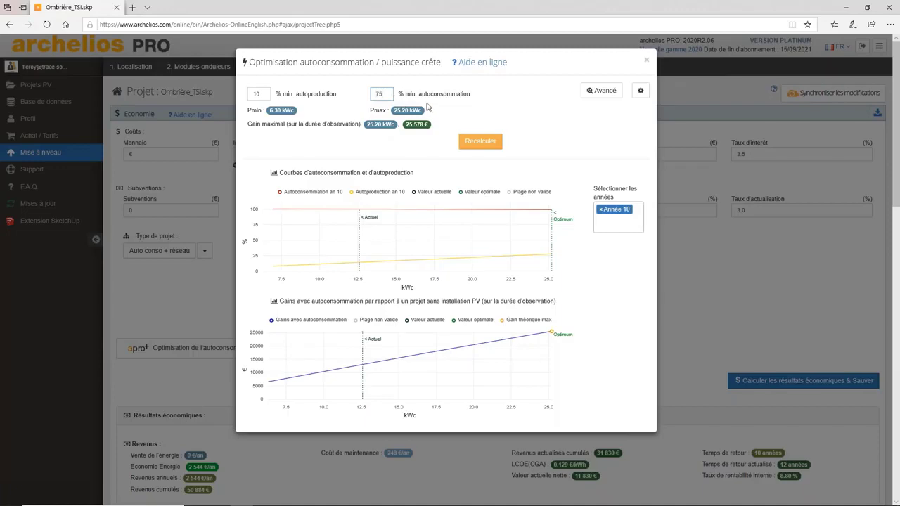
click(495, 144)
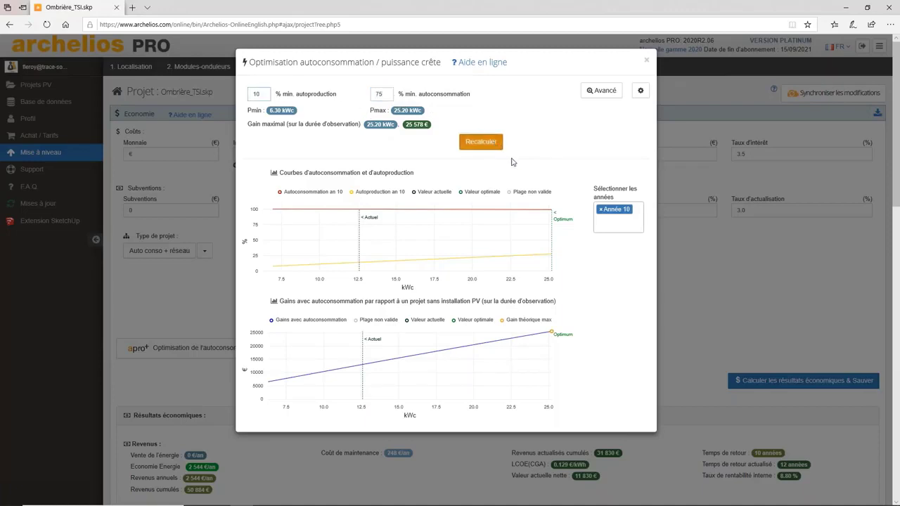
click(478, 143)
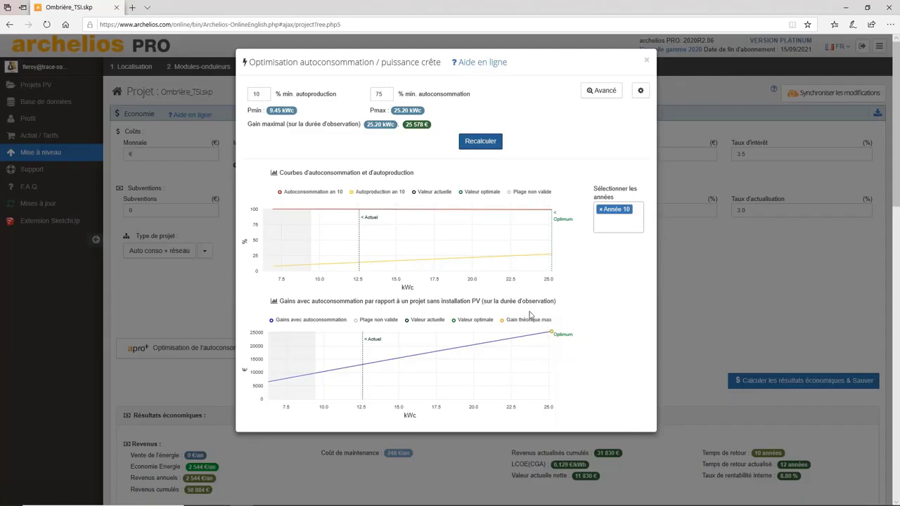
Set the optimisation's maximum power range to 100 kWc, recalculate the curves, and close the optimisation
mouse_move(552, 211)
mouse_move(313, 267)
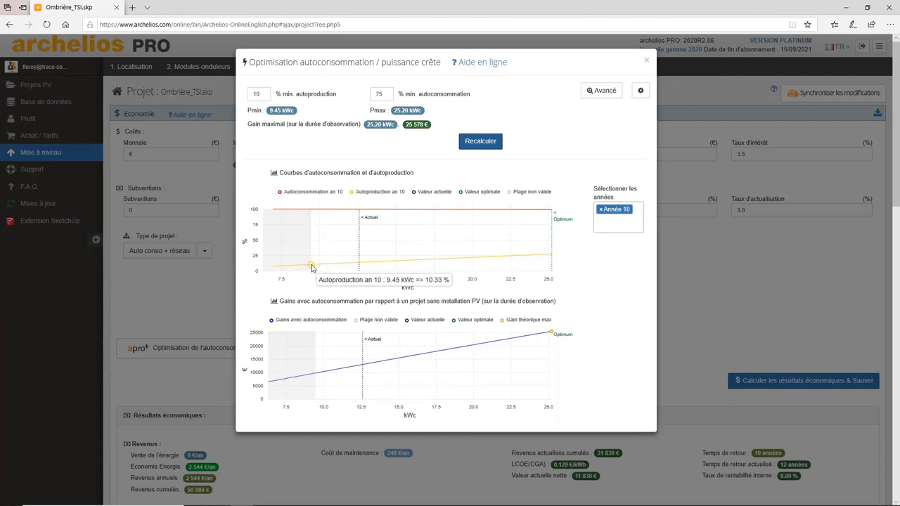
mouse_move(552, 333)
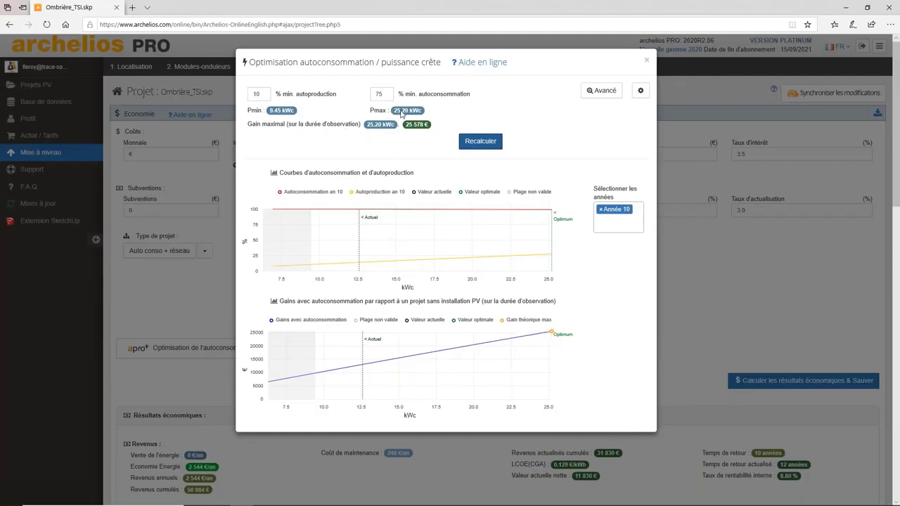
click(640, 90)
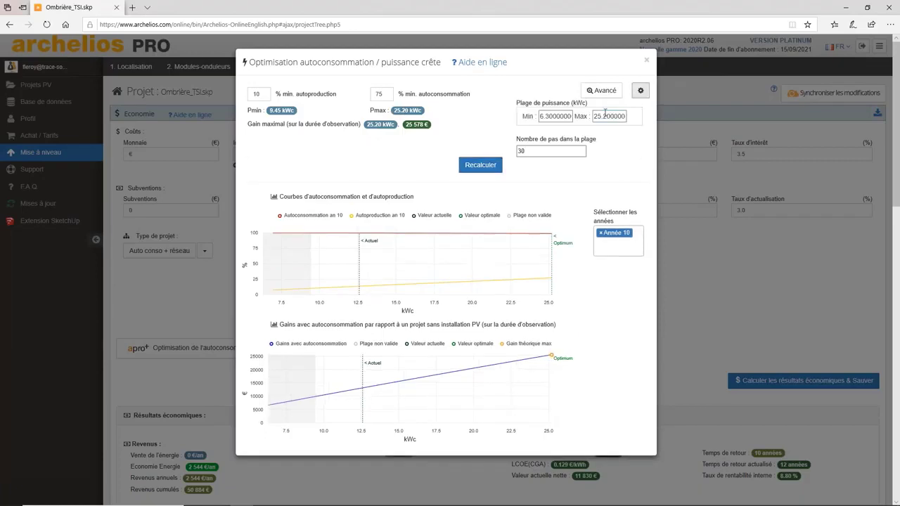
click(607, 117)
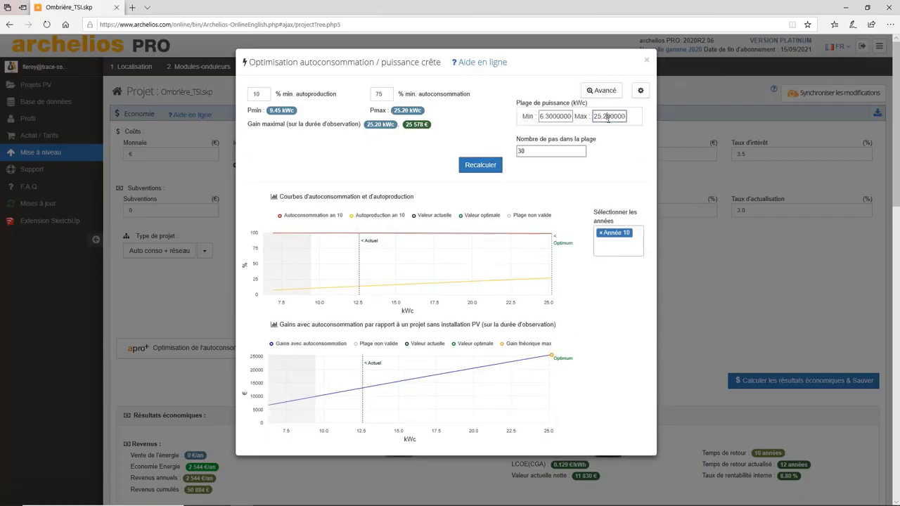
drag(594, 117, 637, 118)
text(100)
click(484, 165)
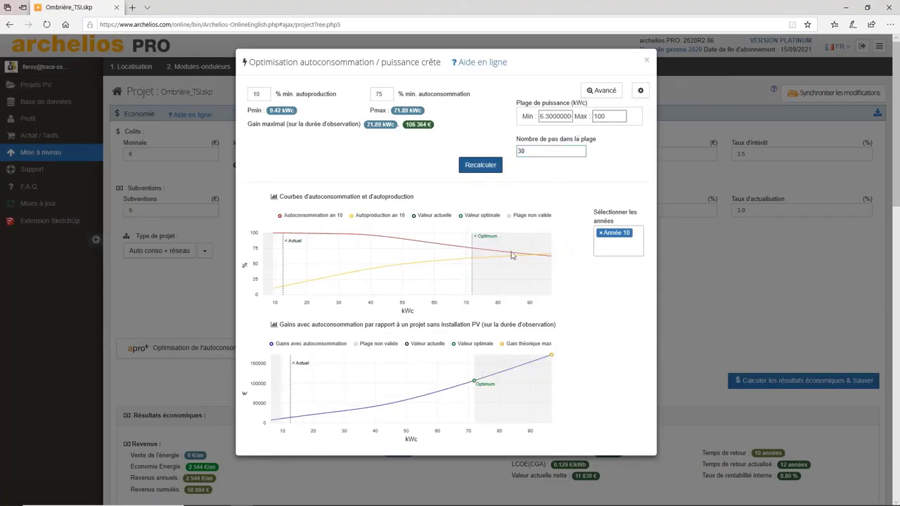
mouse_move(472, 250)
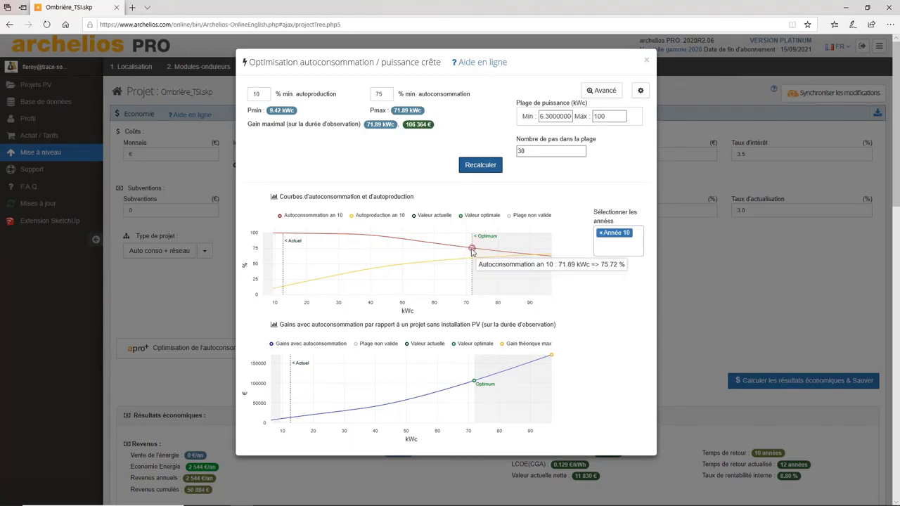
mouse_move(475, 382)
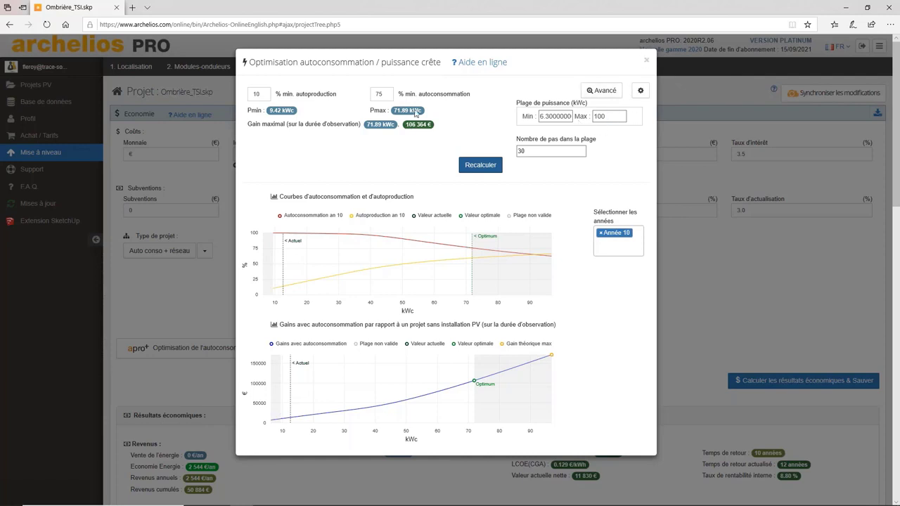
click(646, 62)
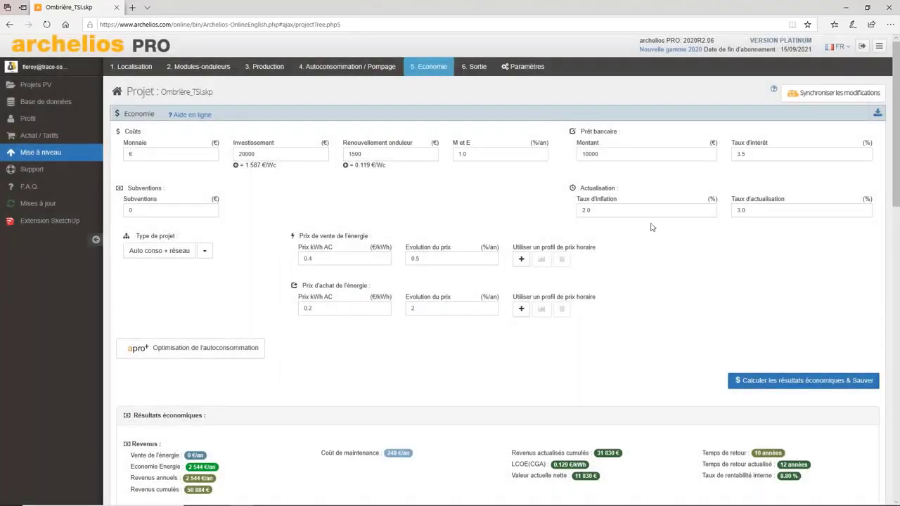
Examine the economic results for Auto conso + réseau: the yearly revenue graph, cash flow graph and detailed 20-year table
scroll(651, 232, down, 5)
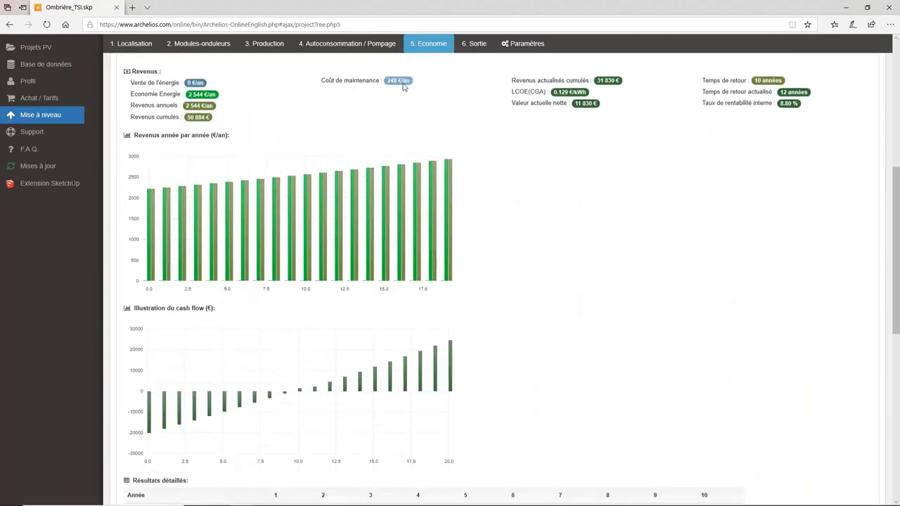
scroll(274, 195, down, 2)
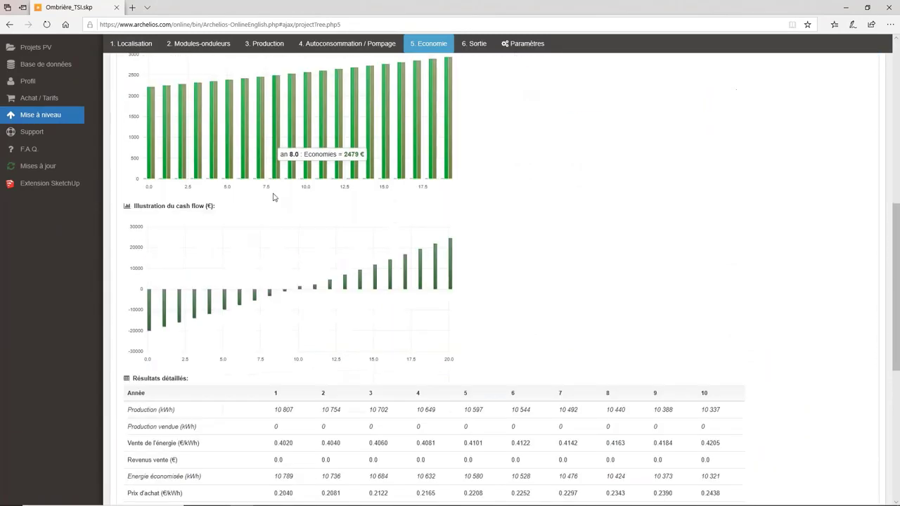
scroll(225, 282, up, 2)
scroll(215, 320, down, 1)
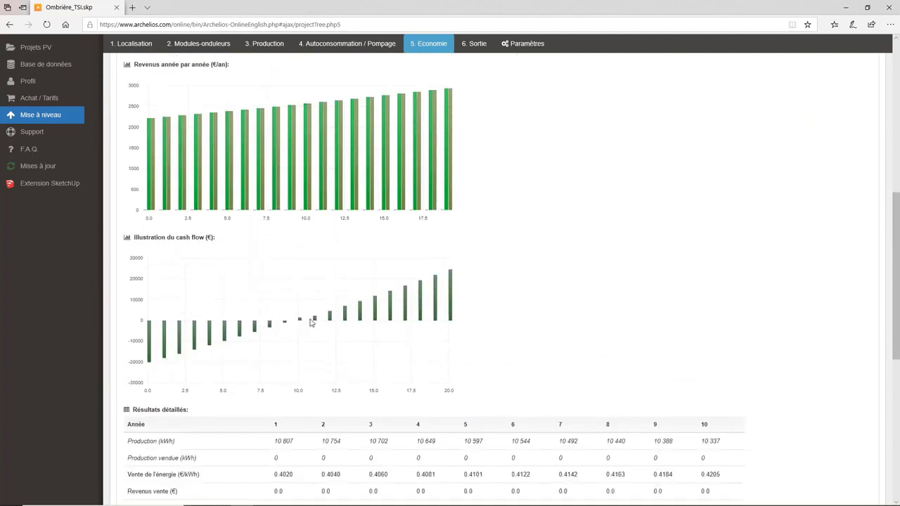
scroll(425, 307, up, 1)
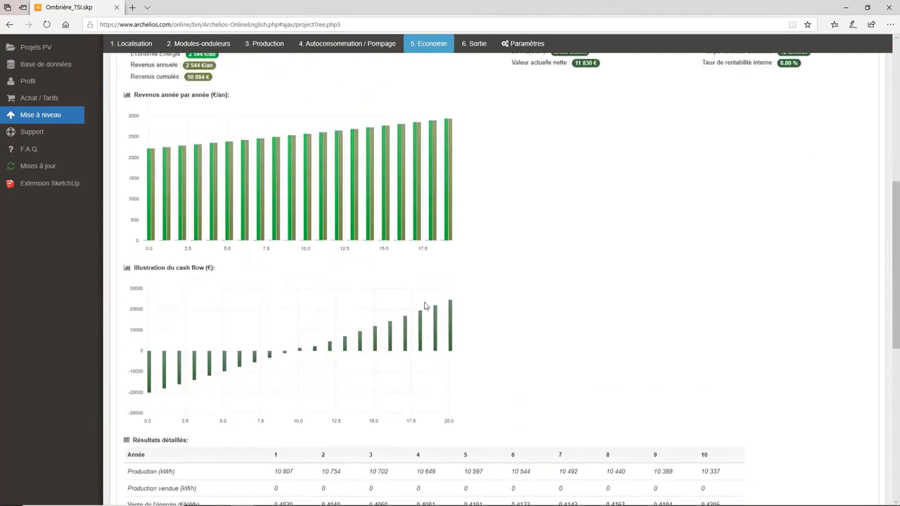
scroll(427, 306, up, 2)
scroll(380, 351, down, 1)
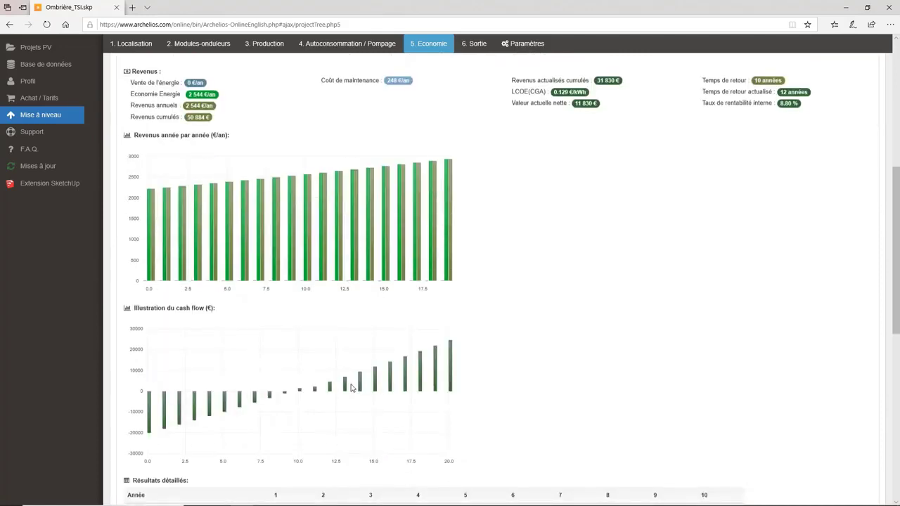
scroll(345, 388, down, 2)
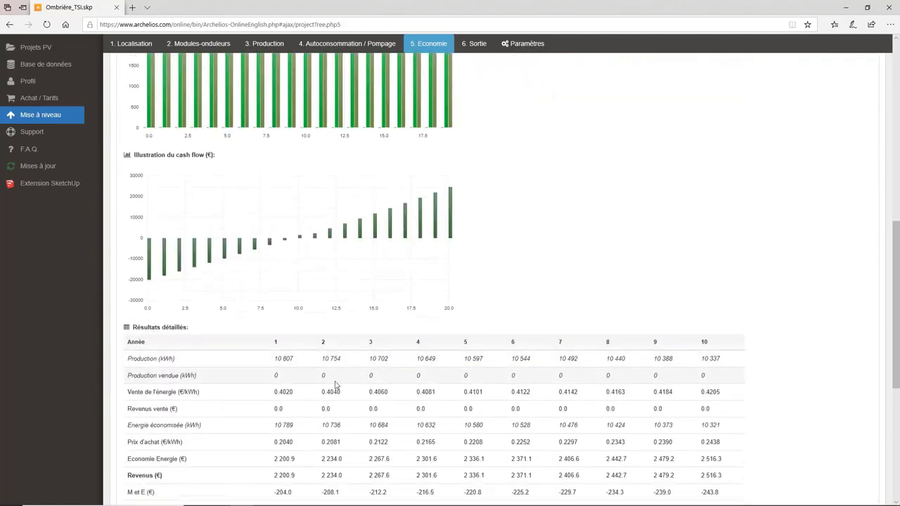
scroll(335, 385, down, 4)
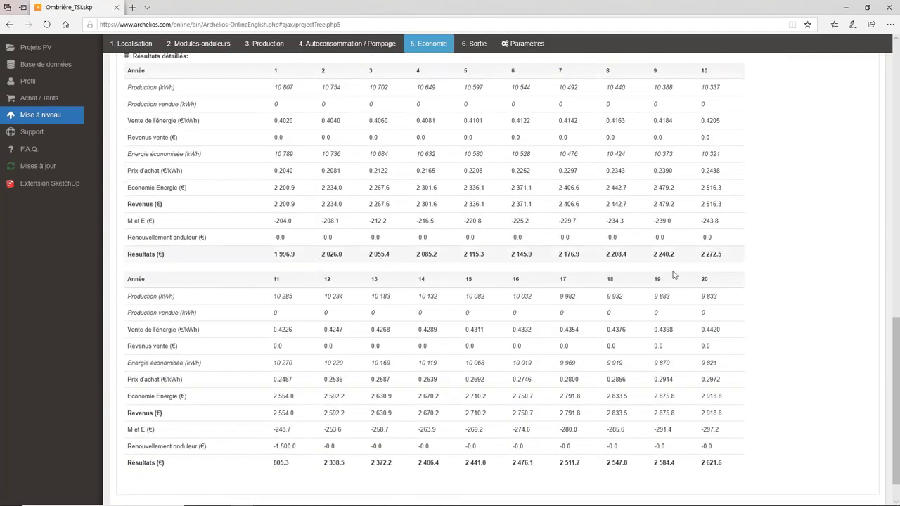
scroll(346, 359, up, 1)
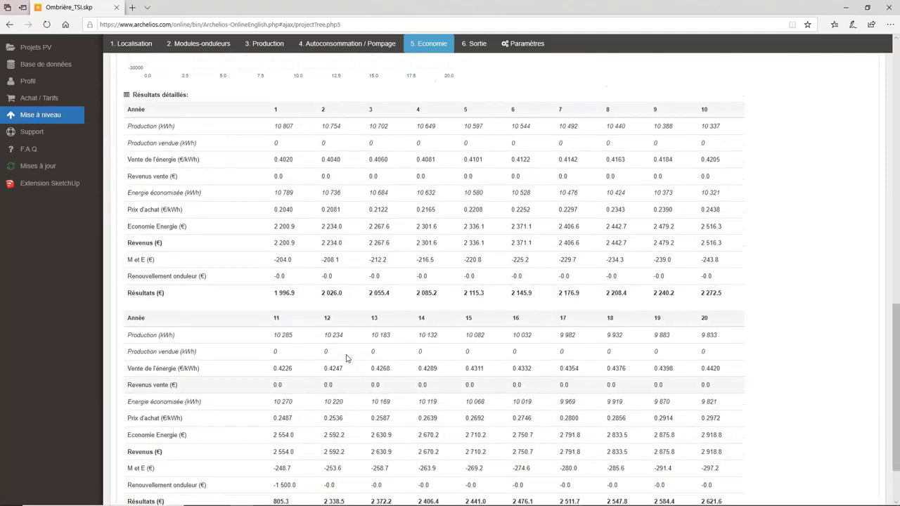
scroll(346, 359, up, 15)
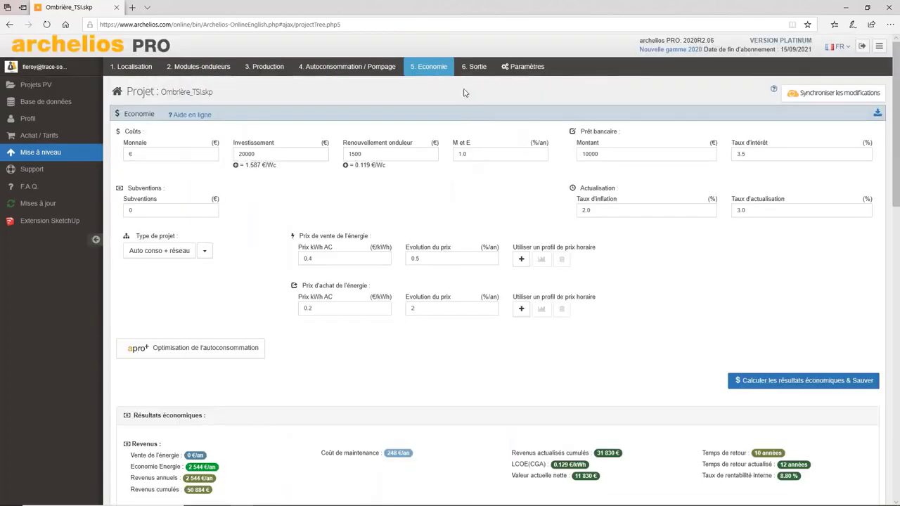
Proceed to the project's output stage and review the PDF report content options without changing them
click(479, 67)
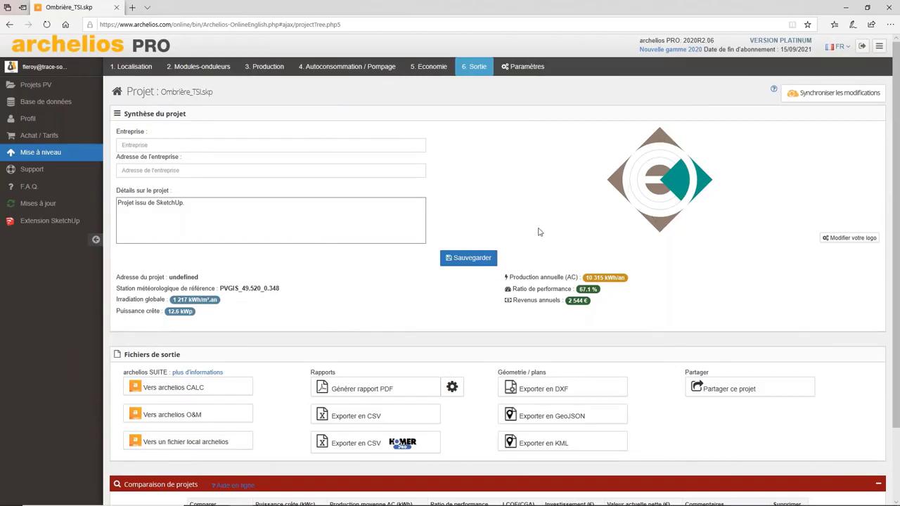
scroll(534, 237, down, 3)
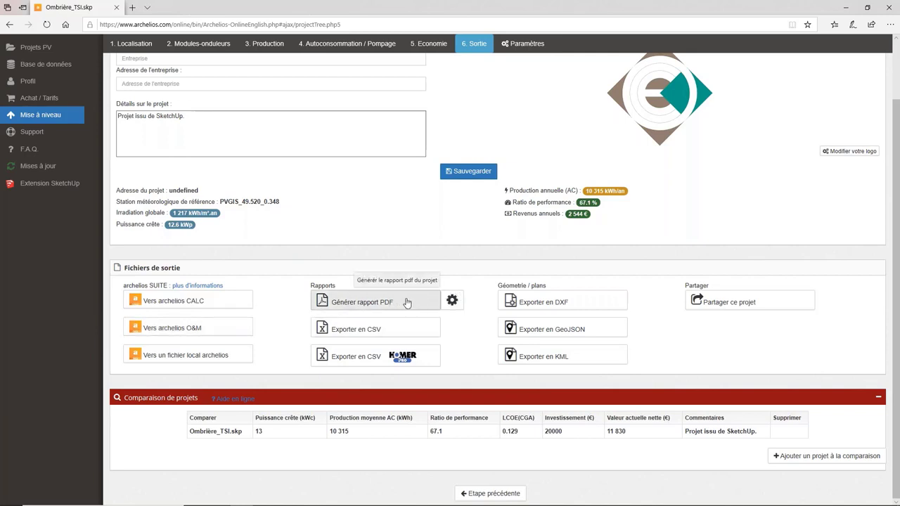
click(452, 300)
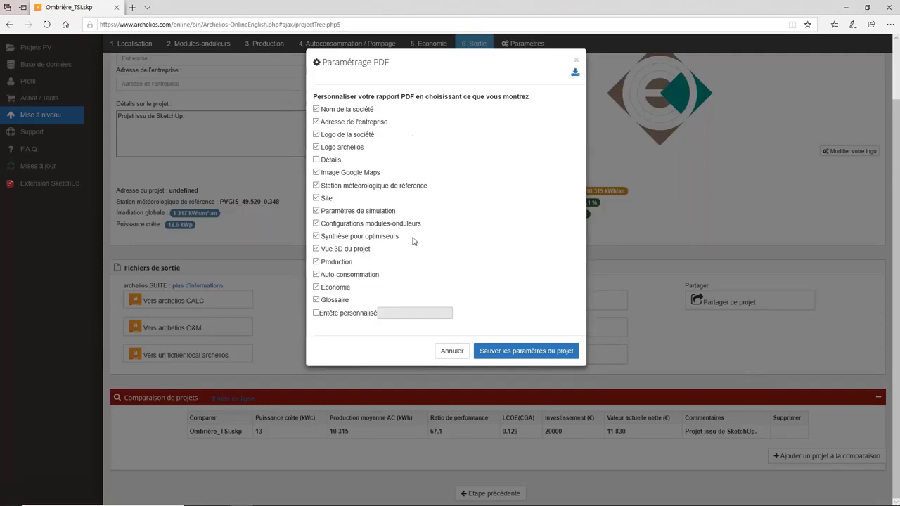
click(577, 62)
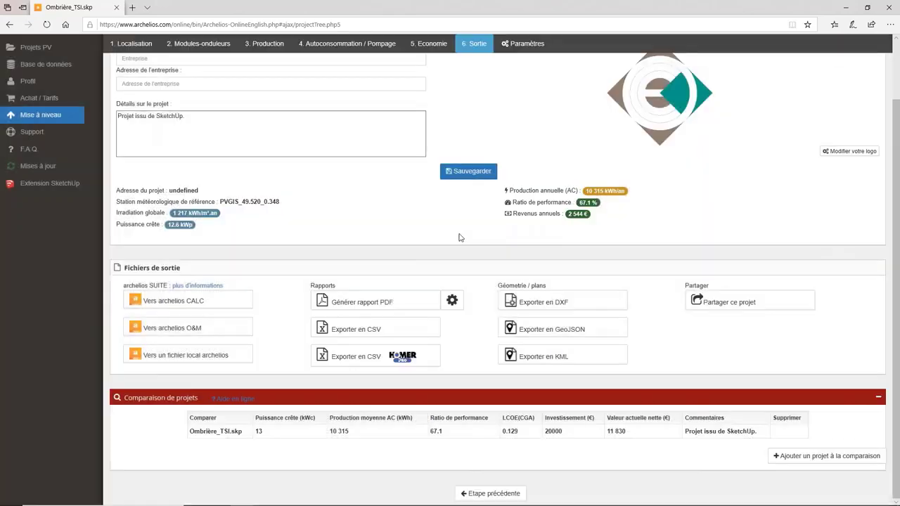
Generate the project's PDF report and return to the project's output stage while it loads
click(399, 306)
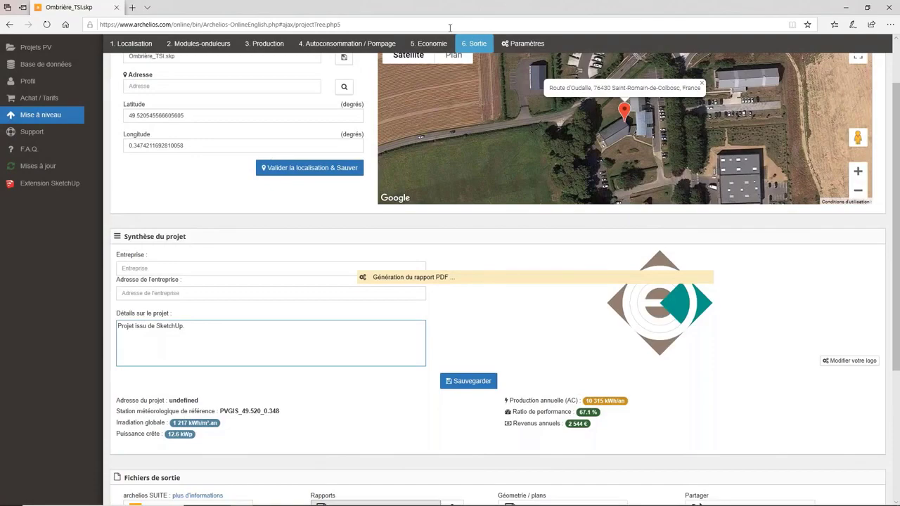
scroll(430, 239, down, 4)
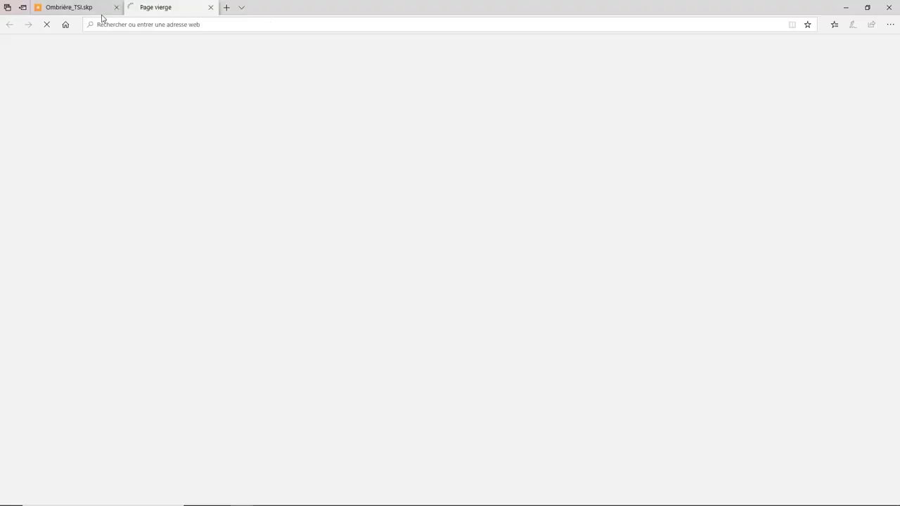
click(71, 12)
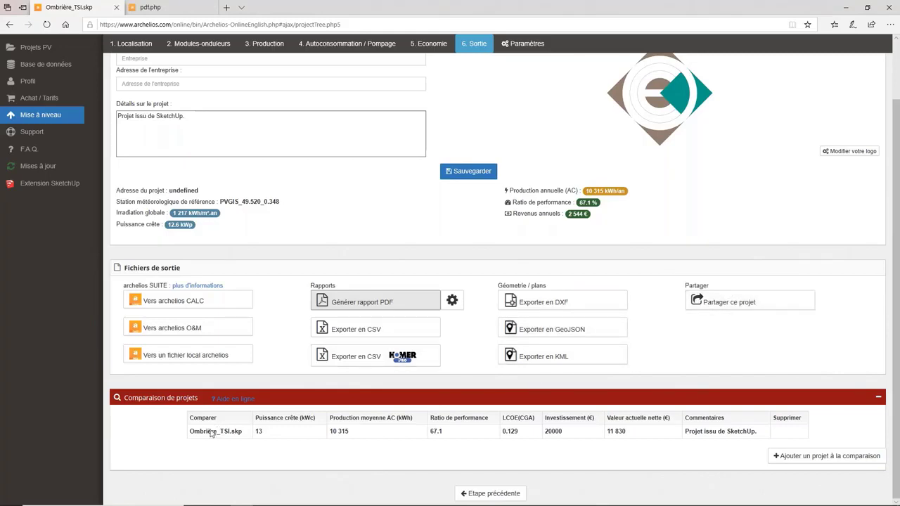
Add the project OmbrièreTSIskp to the project comparison and review the comparison table
click(800, 458)
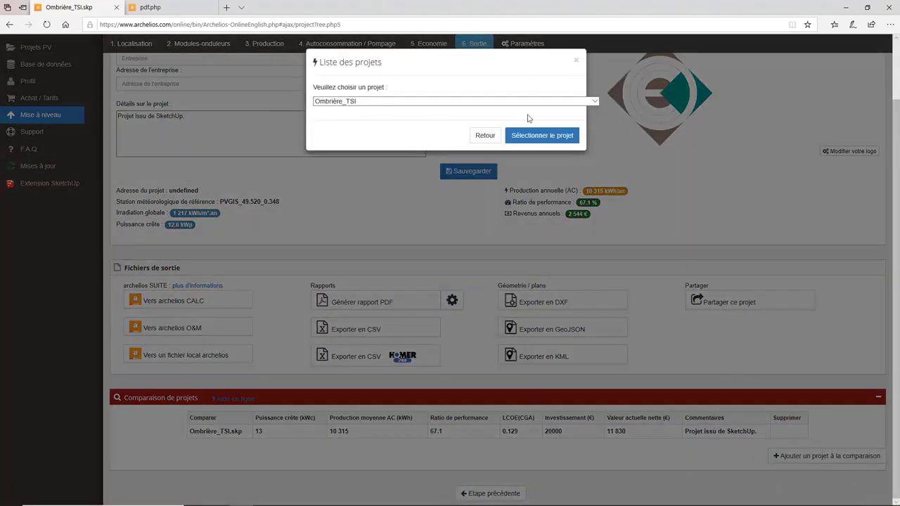
click(421, 102)
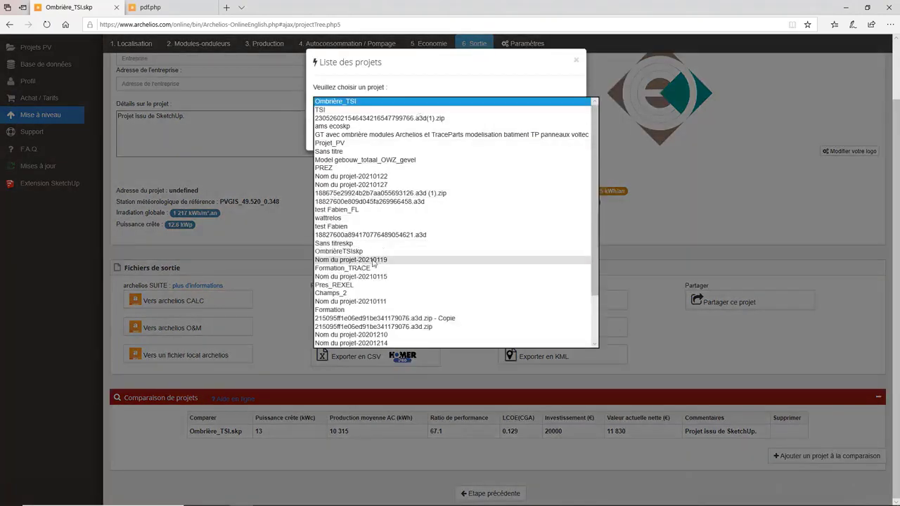
click(357, 253)
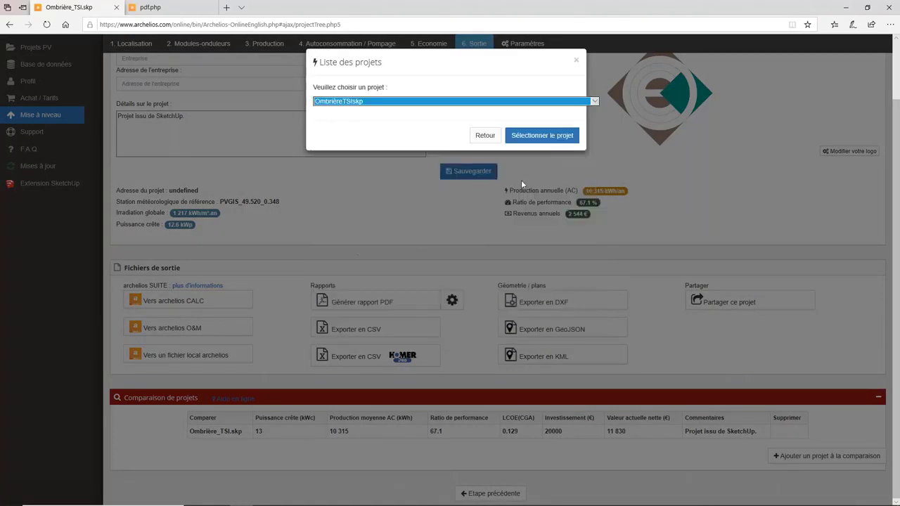
click(547, 137)
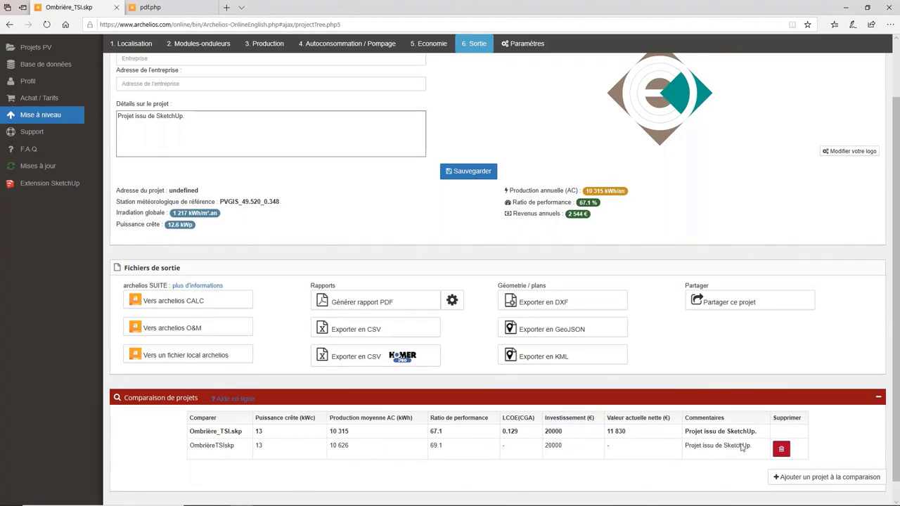
scroll(627, 364, up, 1)
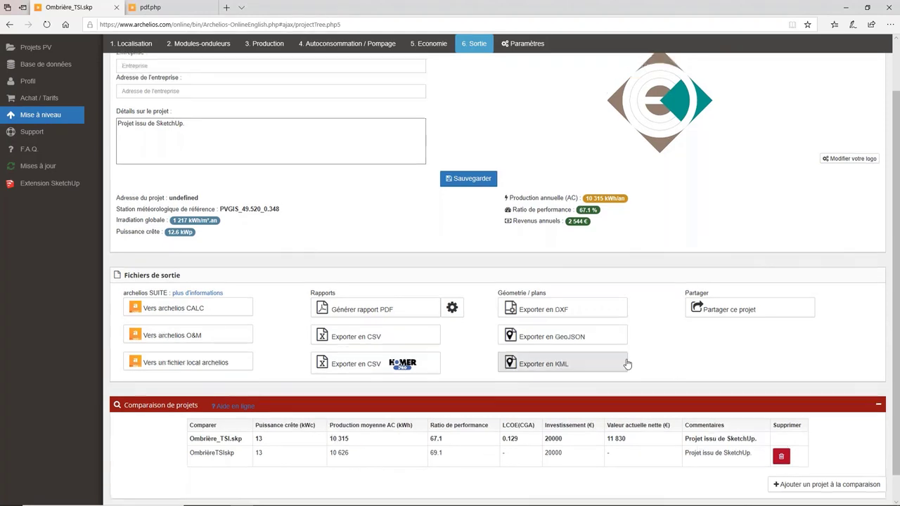
scroll(627, 364, up, 1)
scroll(241, 416, down, 2)
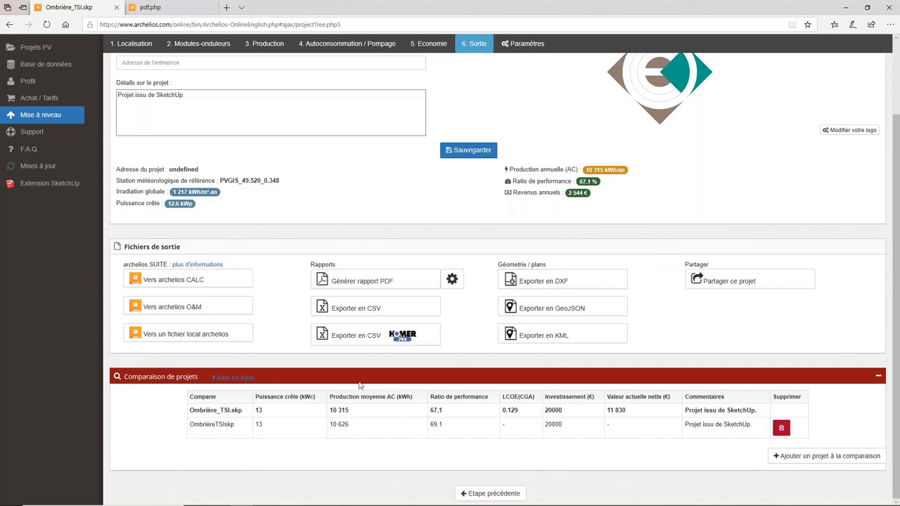
scroll(343, 367, up, 3)
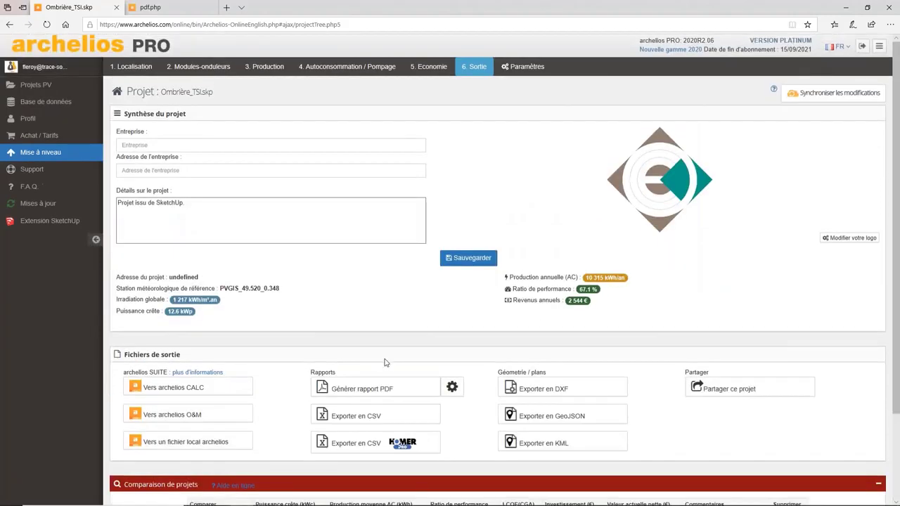
Open the generated PDF report and examine its weather station, simulation parameters, module-inverter configuration, 3D view and production pages
click(173, 10)
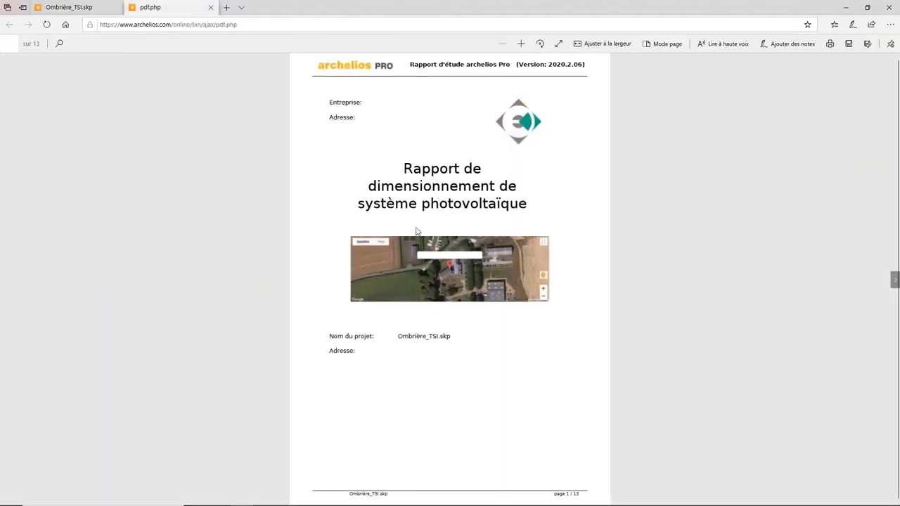
scroll(415, 239, down, 2)
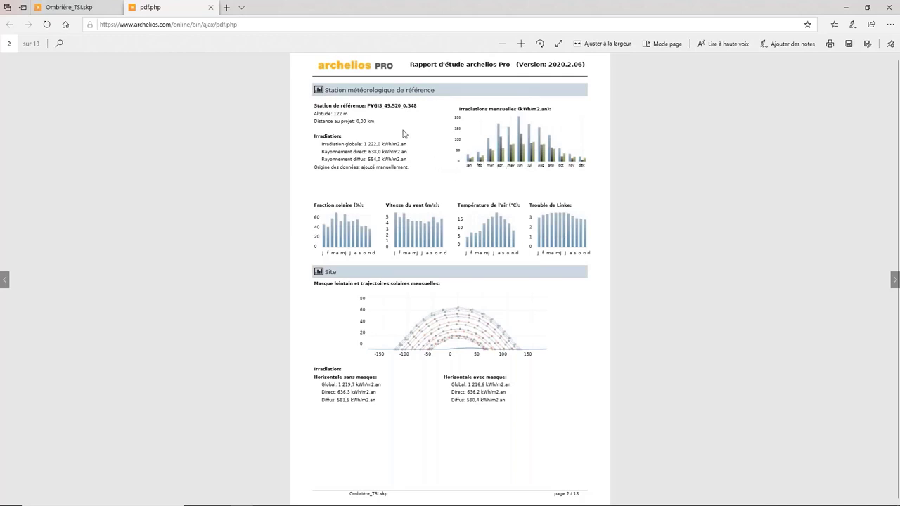
scroll(424, 178, down, 1)
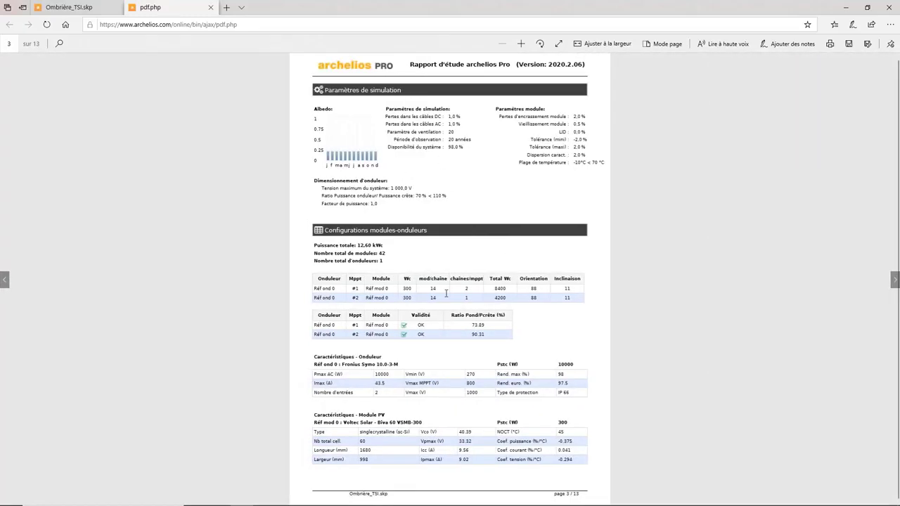
scroll(446, 294, down, 1)
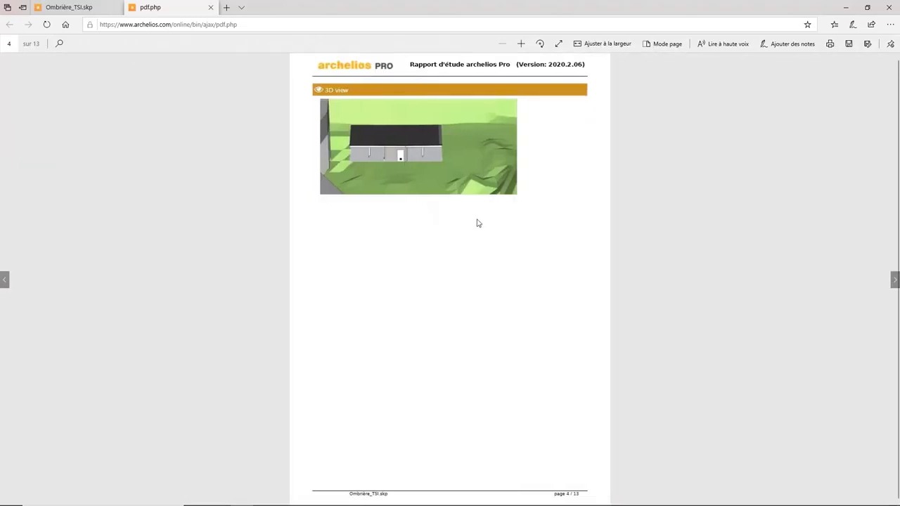
scroll(477, 223, down, 1)
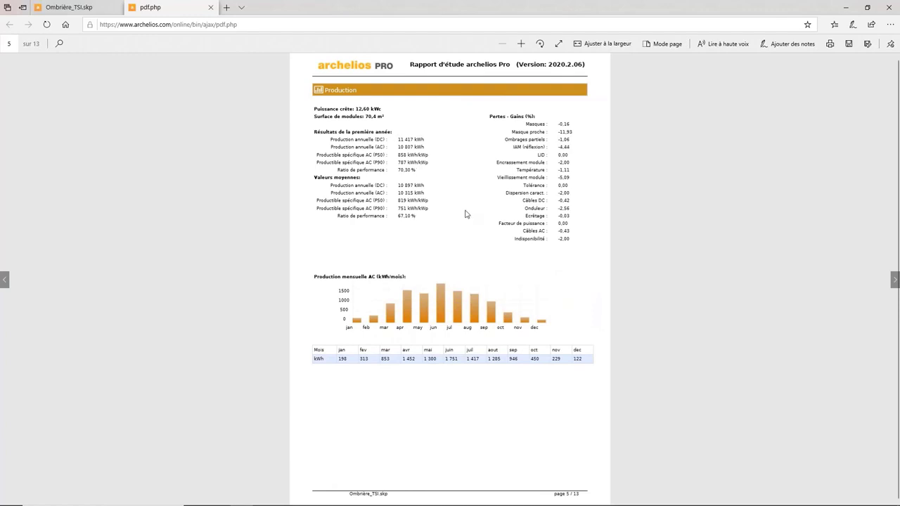
scroll(560, 214, down, 1)
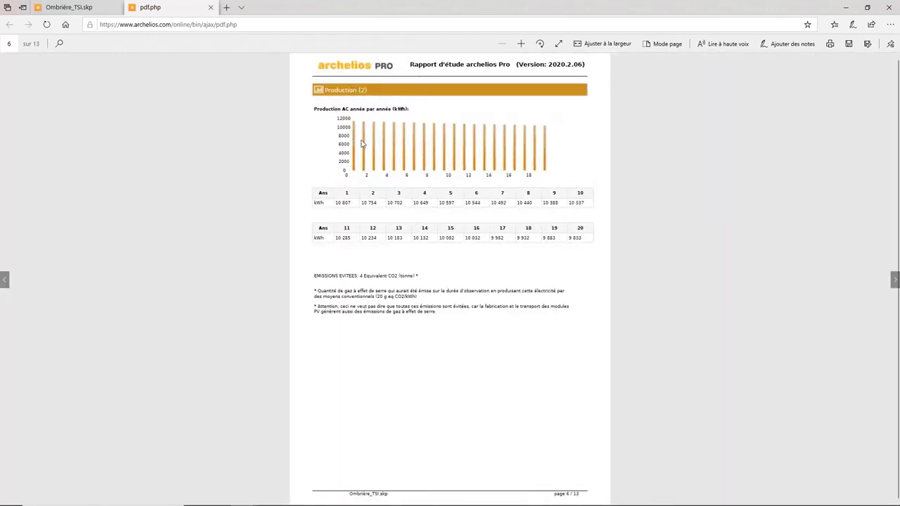
Examine the PDF report's self-consumption, batteries, economy, detailed results and glossary pages, then return towards its opening pages
scroll(434, 145, down, 1)
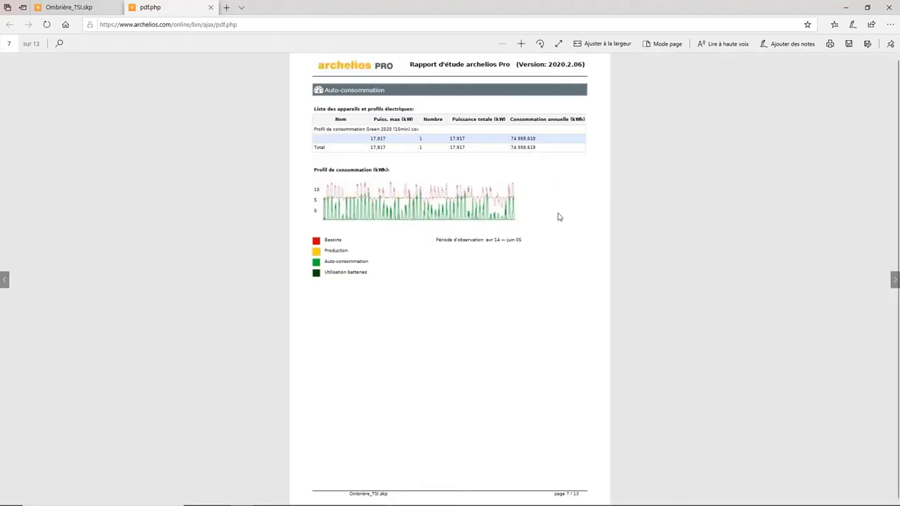
scroll(514, 241, down, 1)
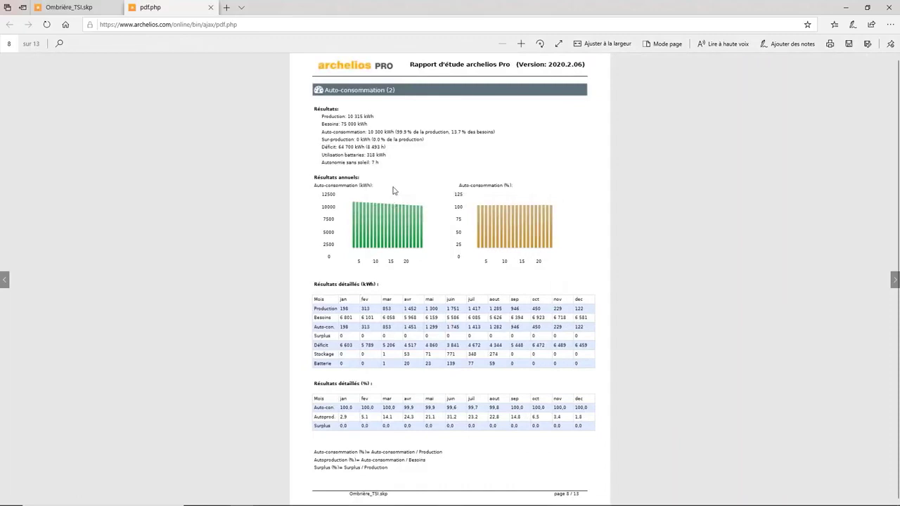
scroll(393, 189, down, 1)
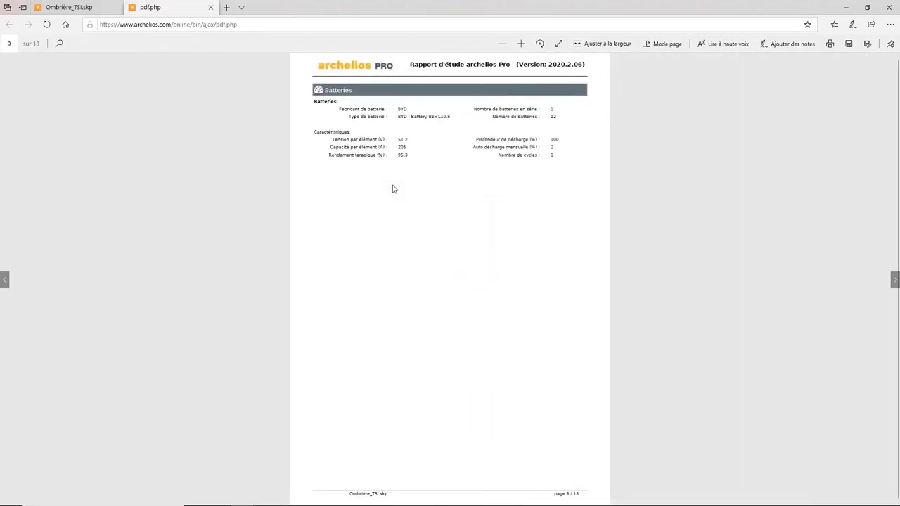
scroll(567, 155, down, 1)
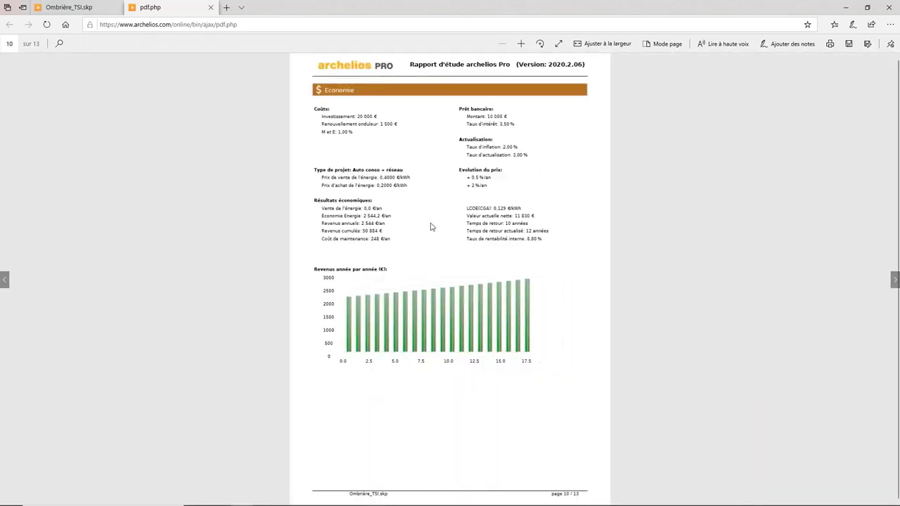
scroll(431, 227, down, 1)
scroll(450, 281, down, 1)
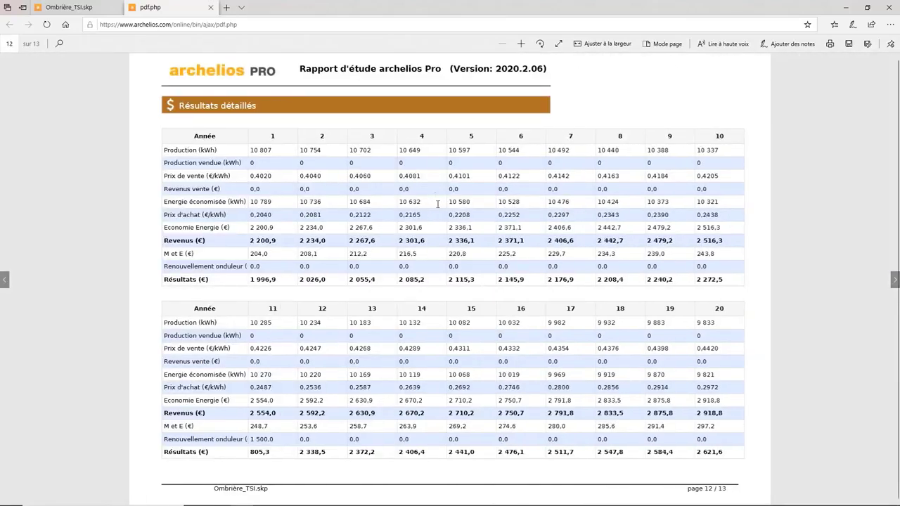
scroll(434, 166, down, 1)
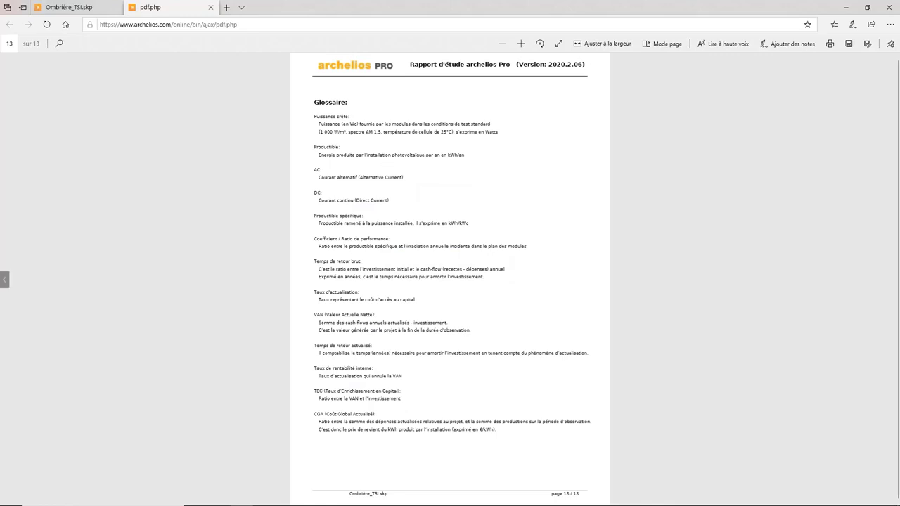
scroll(413, 185, up, 1)
scroll(412, 185, up, 6)
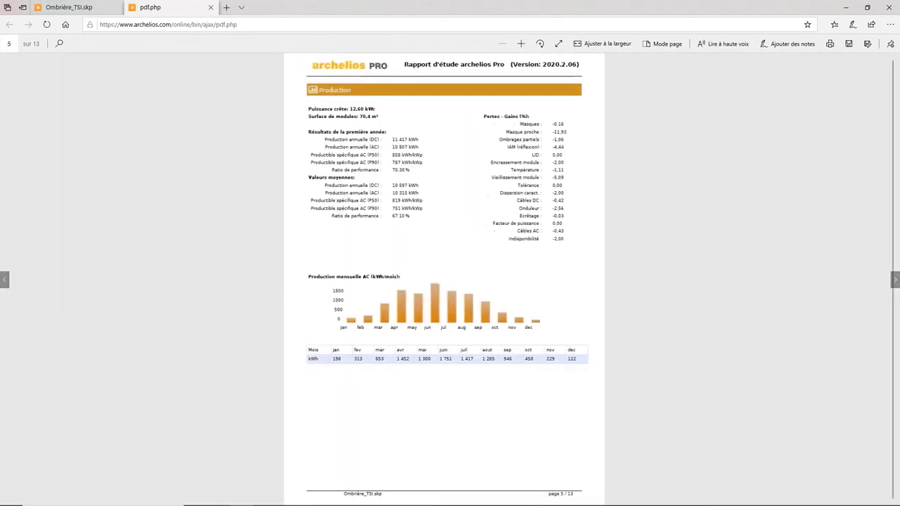
scroll(412, 223, up, 2)
Return to the Ombrière_TSI.skp project and review its self-consumption, economy and simulation parameter settings
click(90, 10)
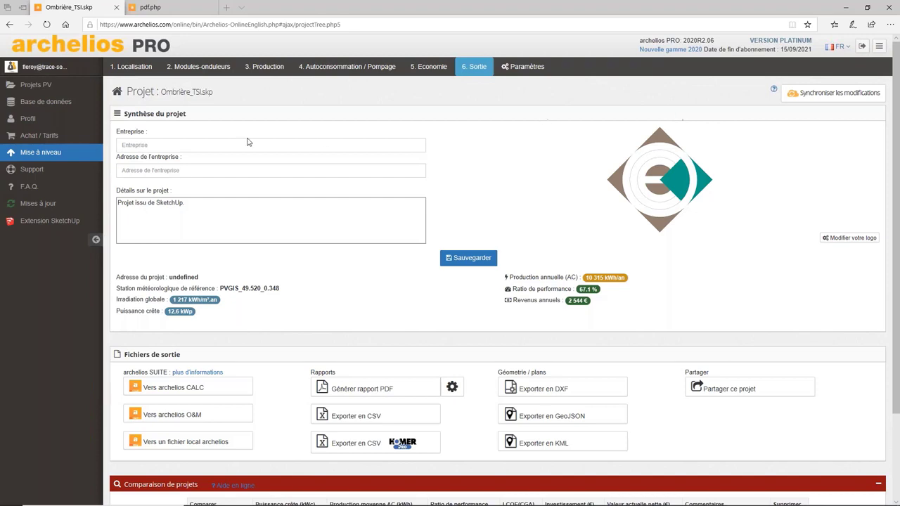
click(347, 75)
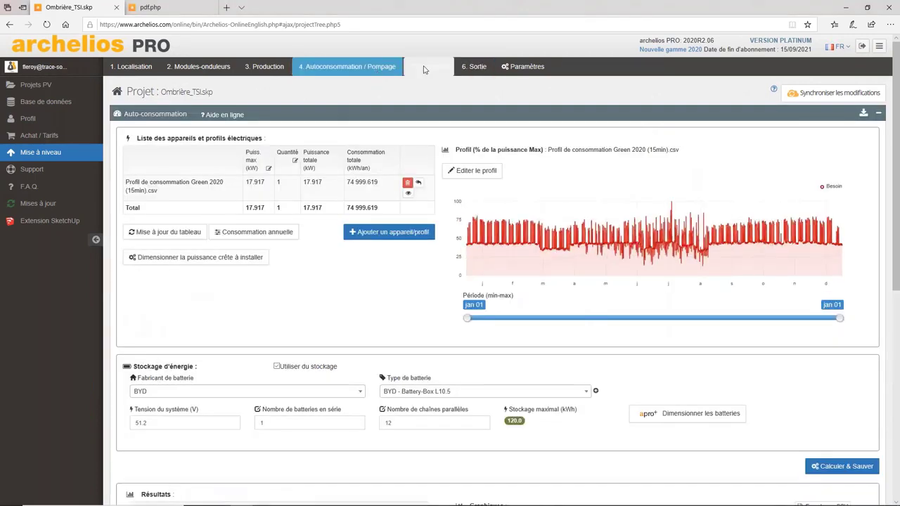
click(427, 67)
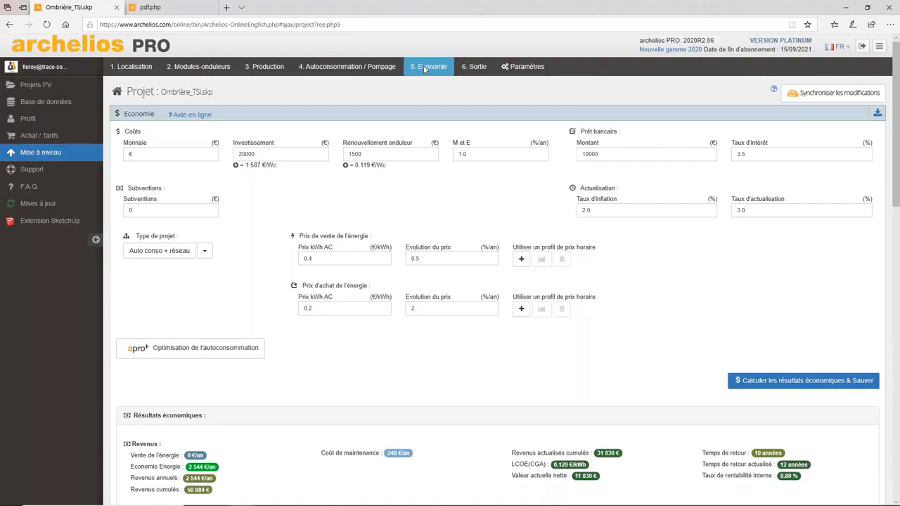
click(534, 69)
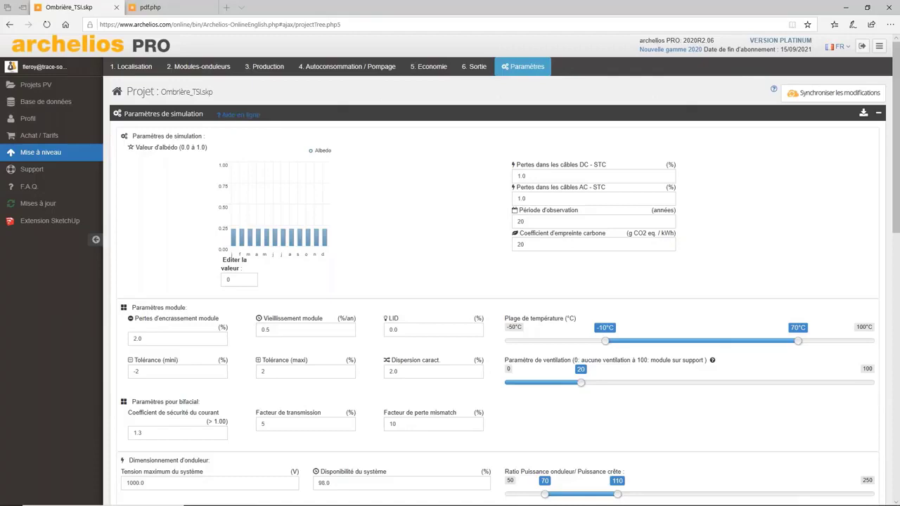
Go back to the economy stage and examine the inverter renewal and M et E costs alongside the cash flow graph and detailed results
click(435, 69)
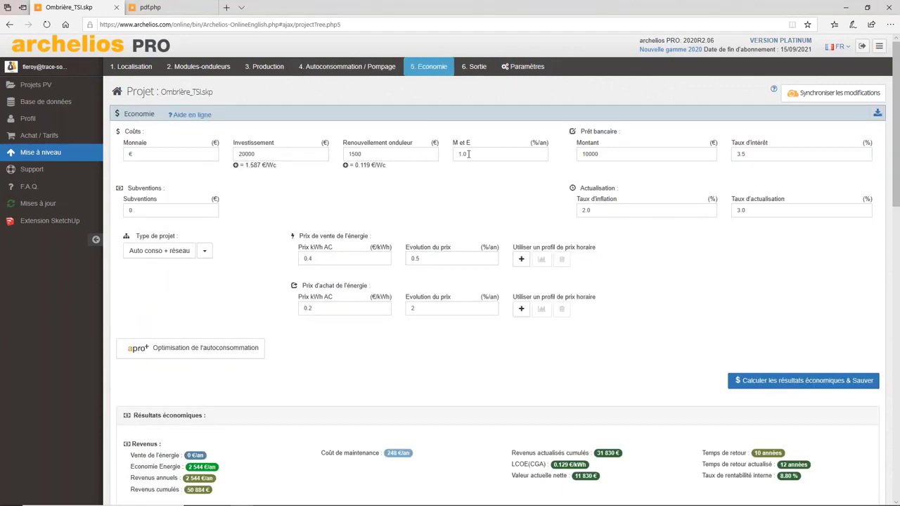
click(354, 154)
click(484, 153)
scroll(532, 254, down, 2)
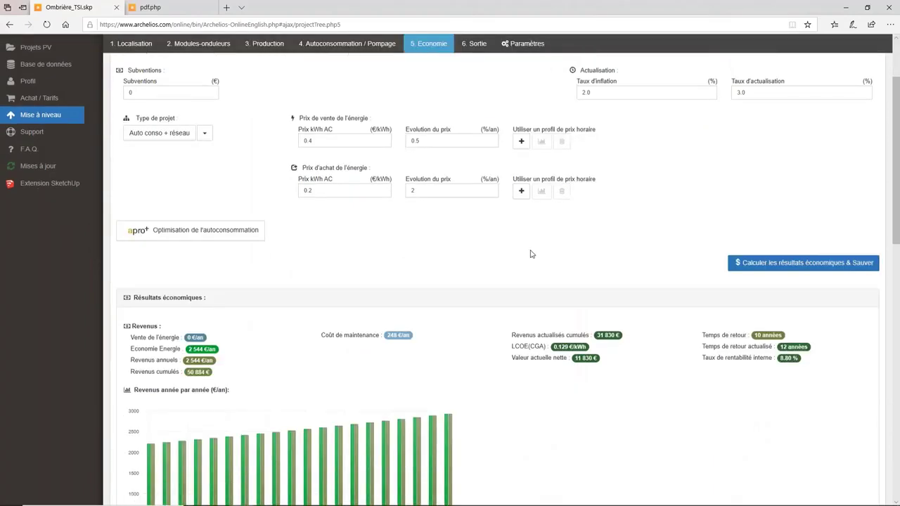
scroll(532, 254, down, 10)
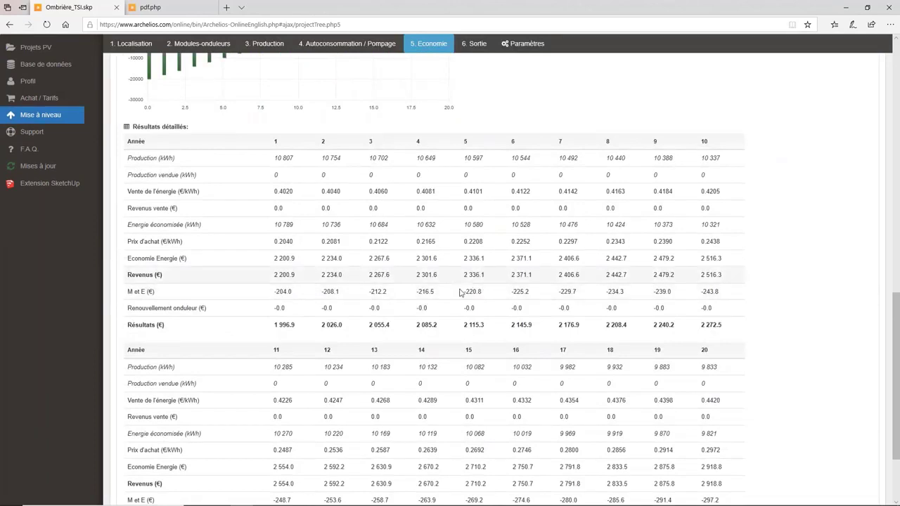
scroll(469, 299, up, 5)
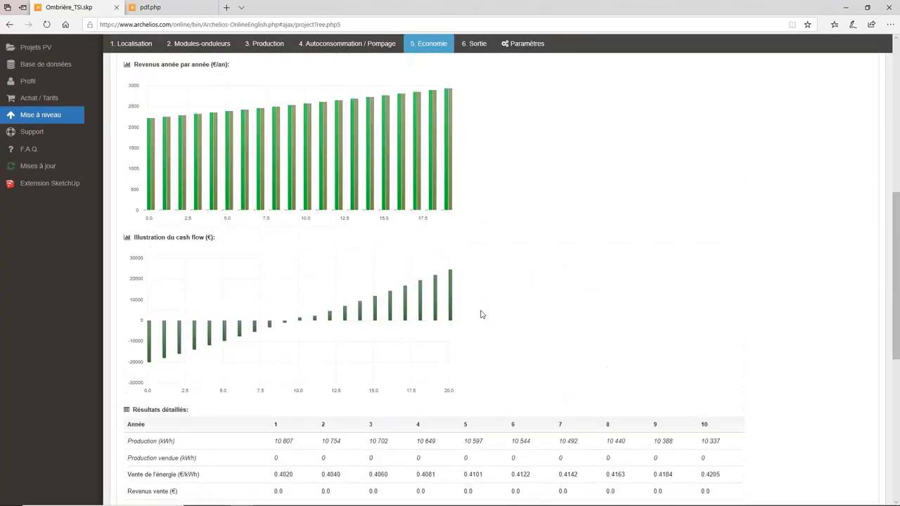
scroll(482, 314, up, 7)
Check the inverter renewal cost input against its line in the detailed 20-year results table
drag(374, 154, 347, 154)
click(364, 154)
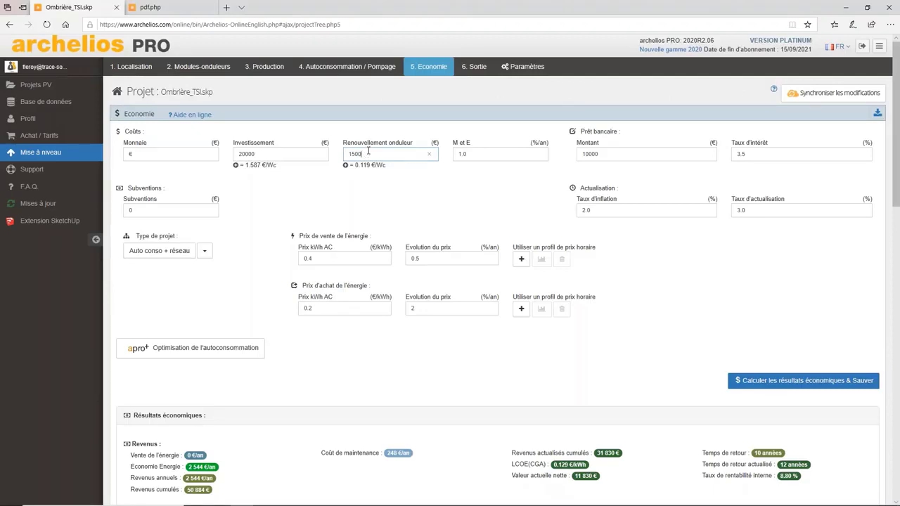
double_click(369, 156)
click(368, 156)
scroll(376, 179, down, 10)
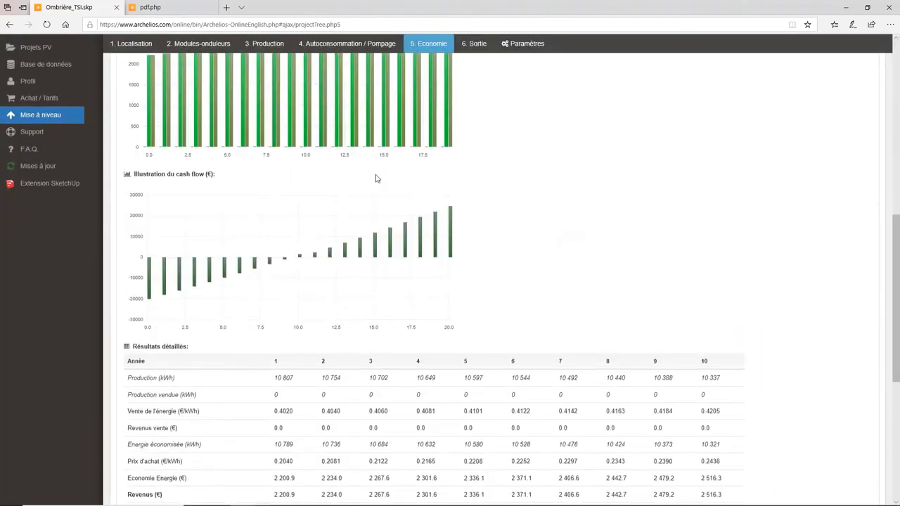
scroll(375, 179, down, 5)
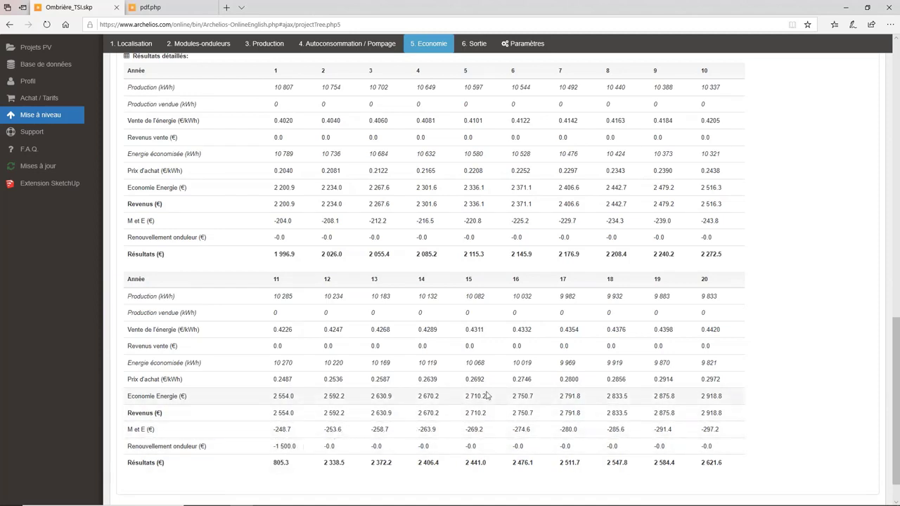
scroll(485, 397, up, 1)
scroll(491, 392, up, 15)
drag(363, 154, 345, 156)
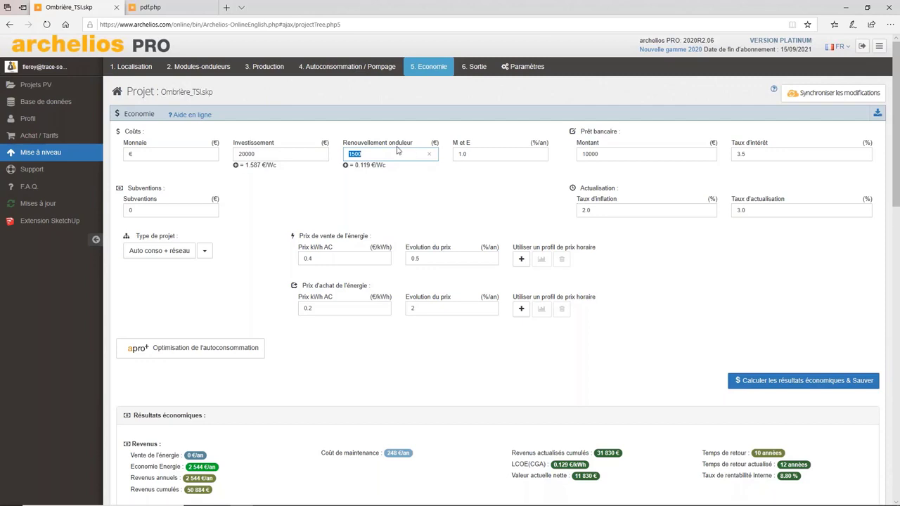
Examine the M et E annual cost rate alongside the economic results of the Ombrière_TSI.skp project
click(470, 156)
click(485, 157)
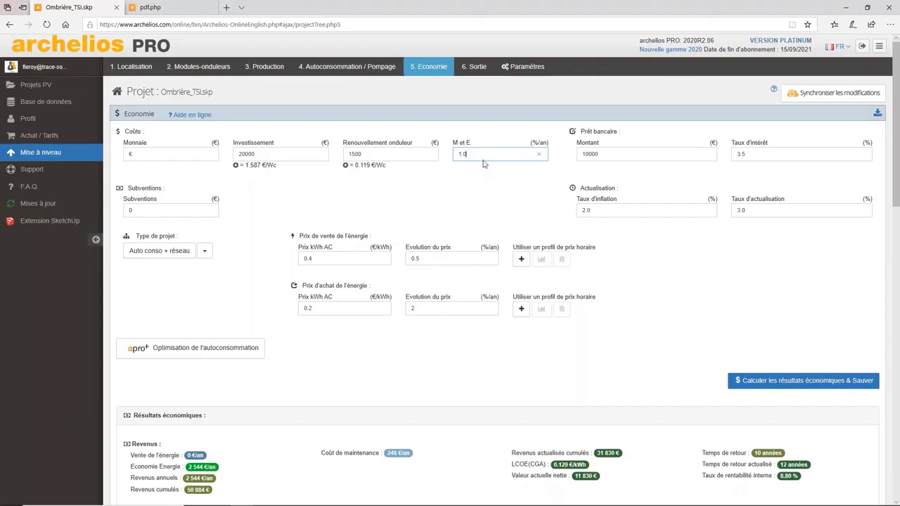
mouse_move(468, 156)
mouse_down()
mouse_move(452, 156)
mouse_move(467, 157)
mouse_up()
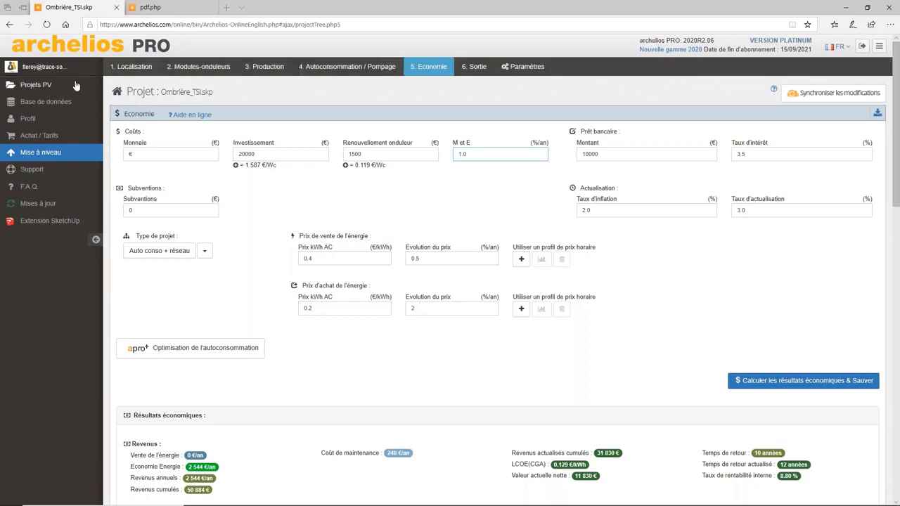
scroll(717, 211, down, 4)
scroll(760, 279, up, 3)
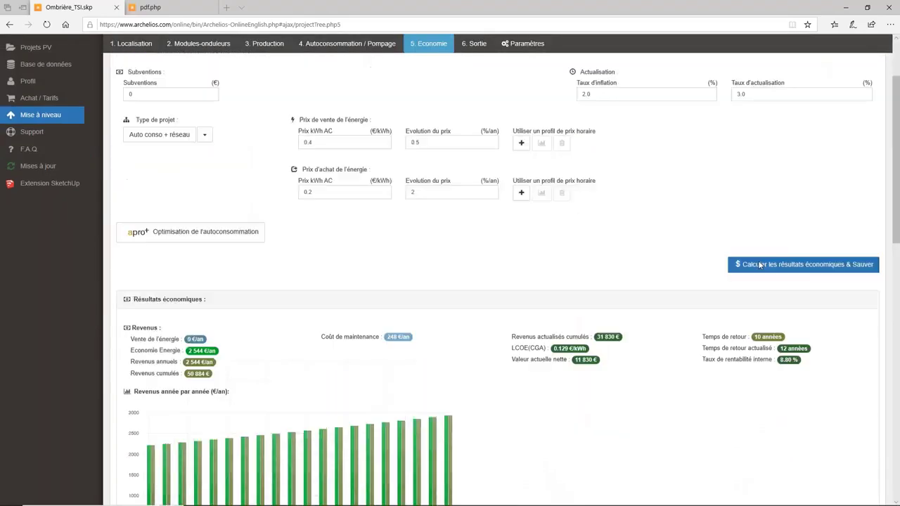
click(765, 297)
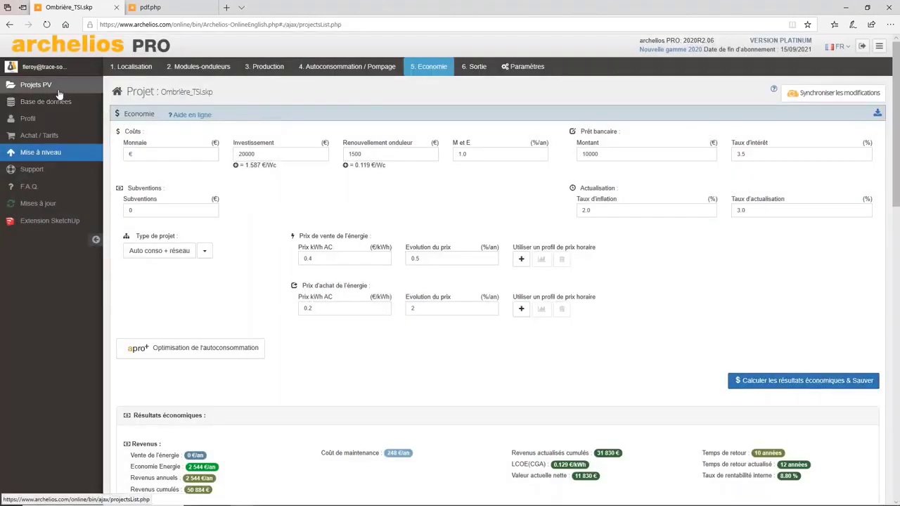
Return to the PV project list and create a new project without 3D
click(59, 91)
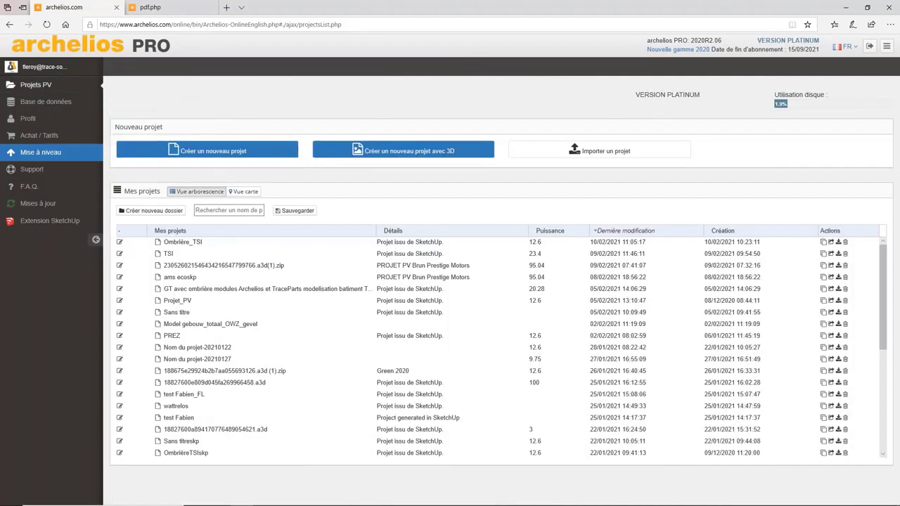
click(218, 152)
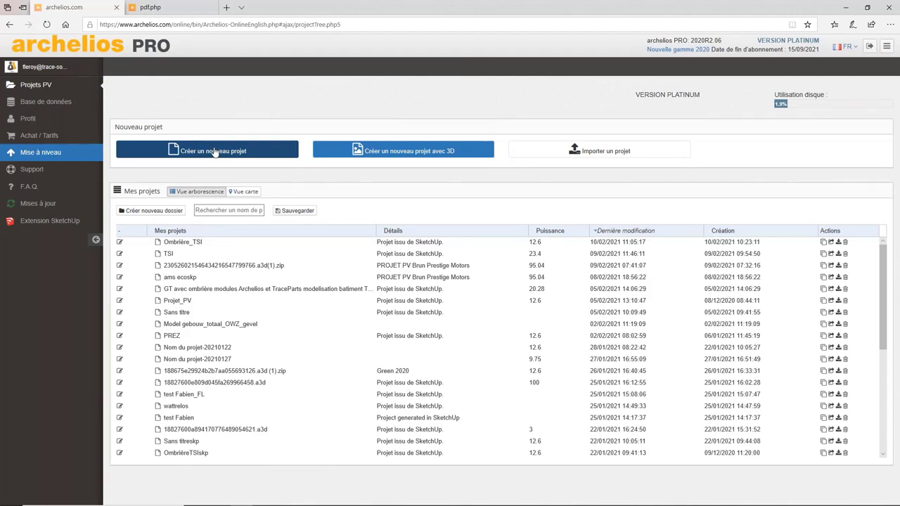
click(215, 151)
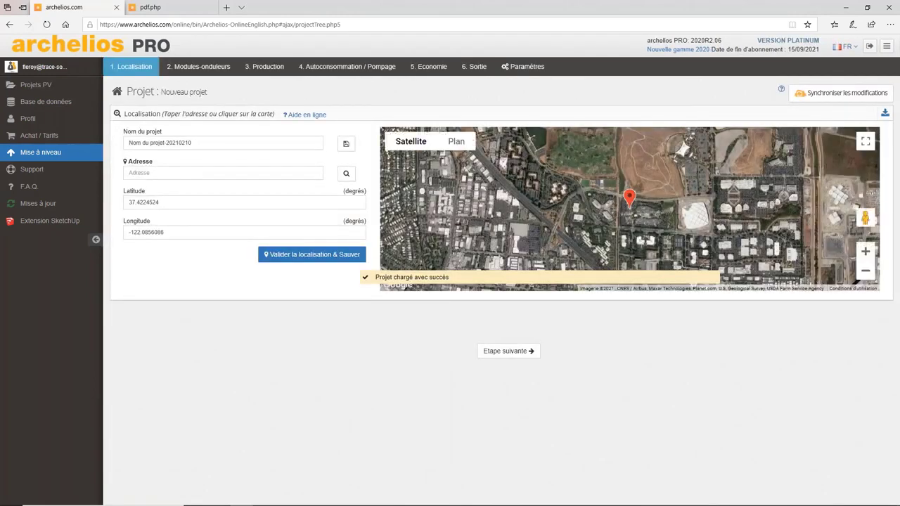
Check the new project's module-inverter and production stages, then return to its location settings
click(210, 68)
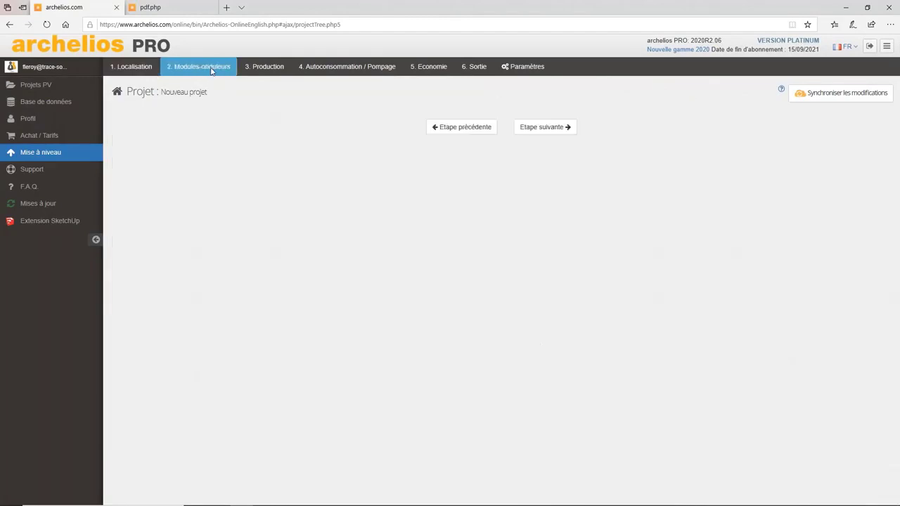
click(277, 72)
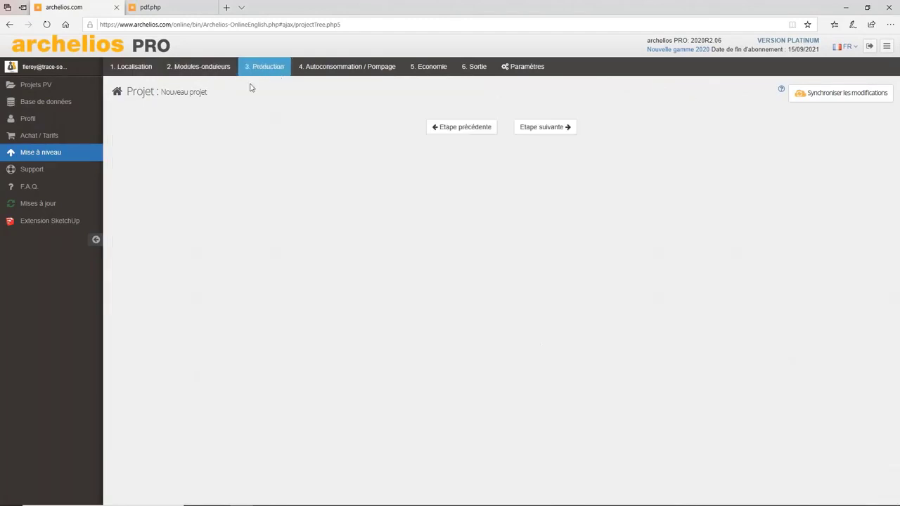
click(212, 72)
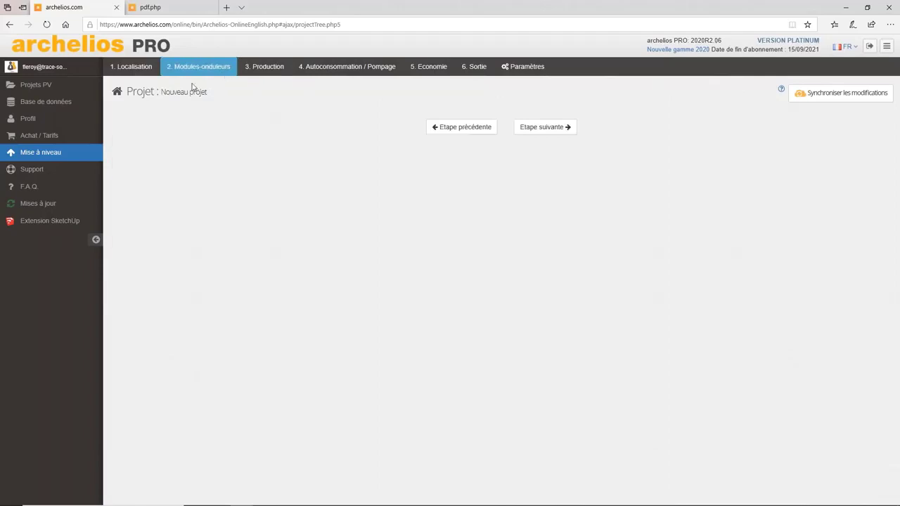
click(138, 66)
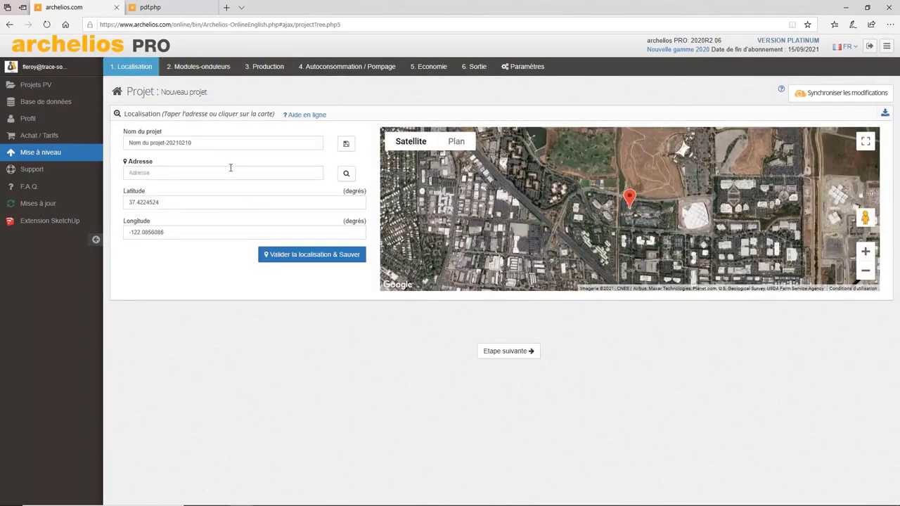
click(218, 74)
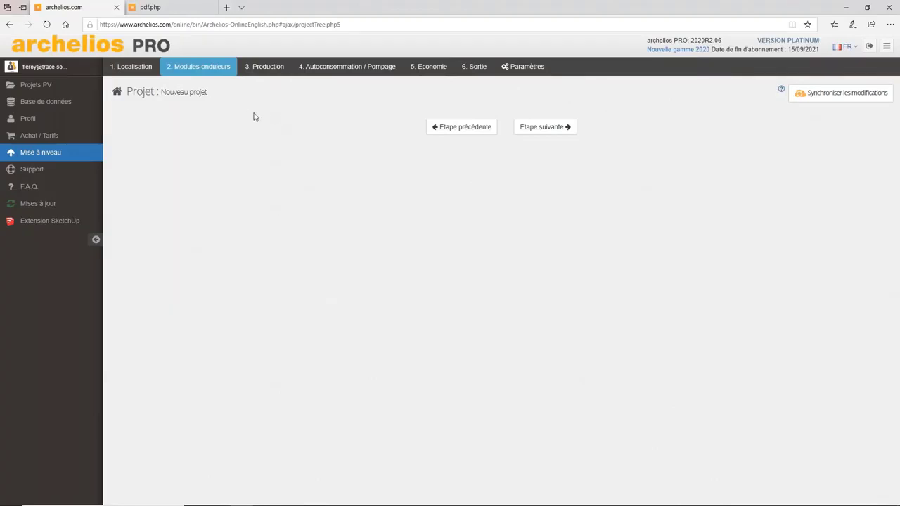
click(148, 66)
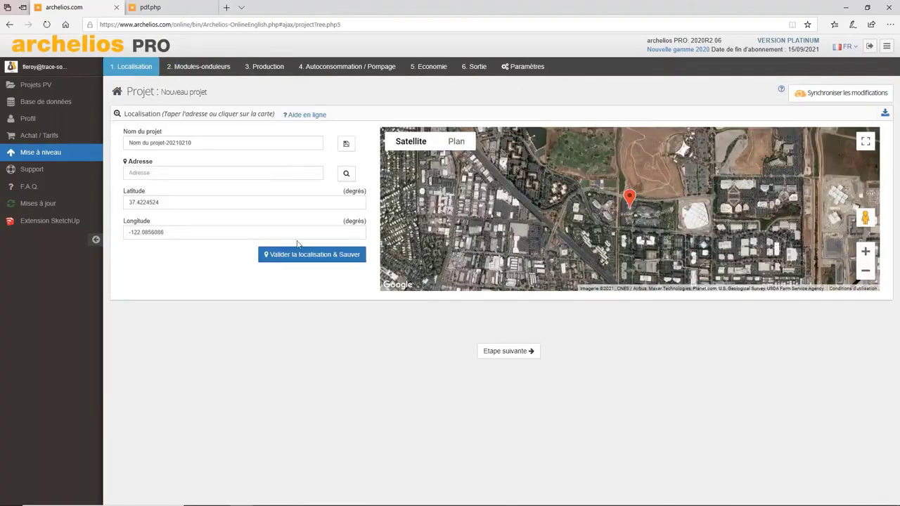
Validate and save the project's default location, then review the reference weather station data
click(298, 264)
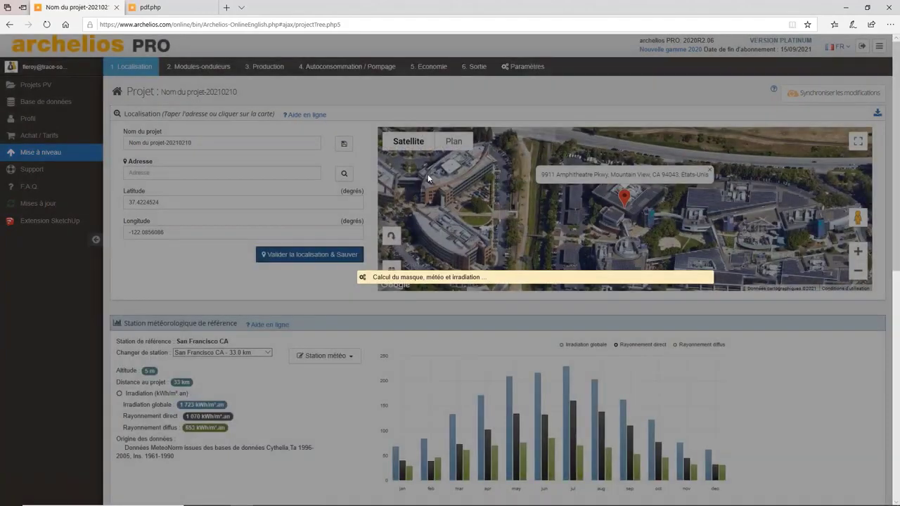
scroll(284, 383, down, 3)
scroll(246, 364, down, 2)
scroll(293, 354, up, 1)
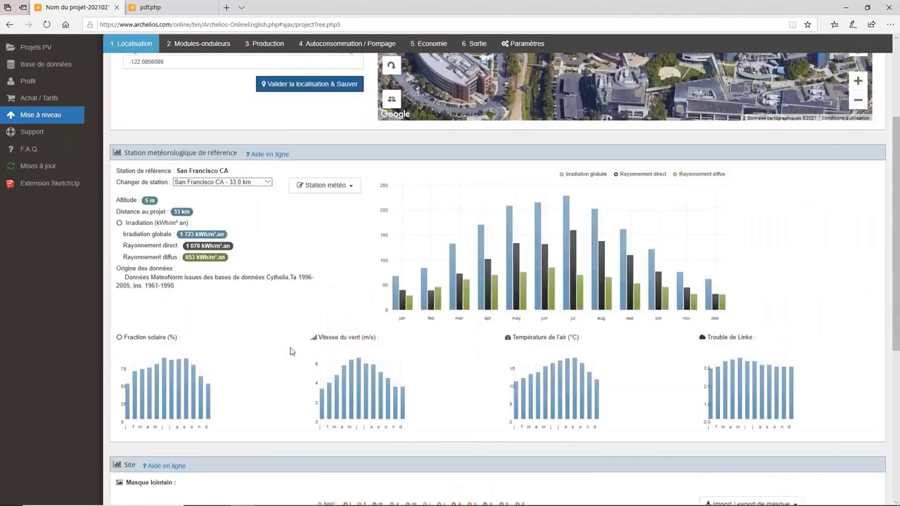
Add a module-inverter configuration with 25 Trina Solar TSM-DE15H-II-390 modules and the suggested SMA Sunny Boy 5000TL HC M-S_0 inverters
click(199, 42)
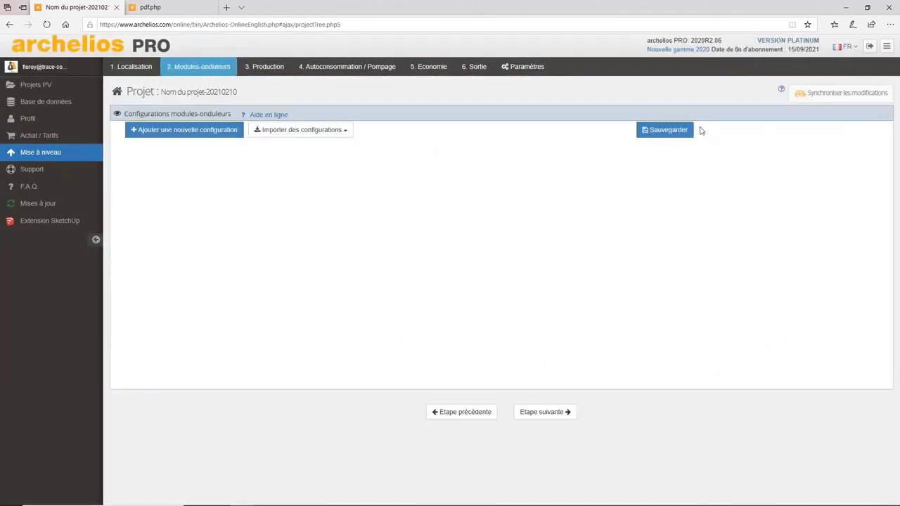
click(188, 138)
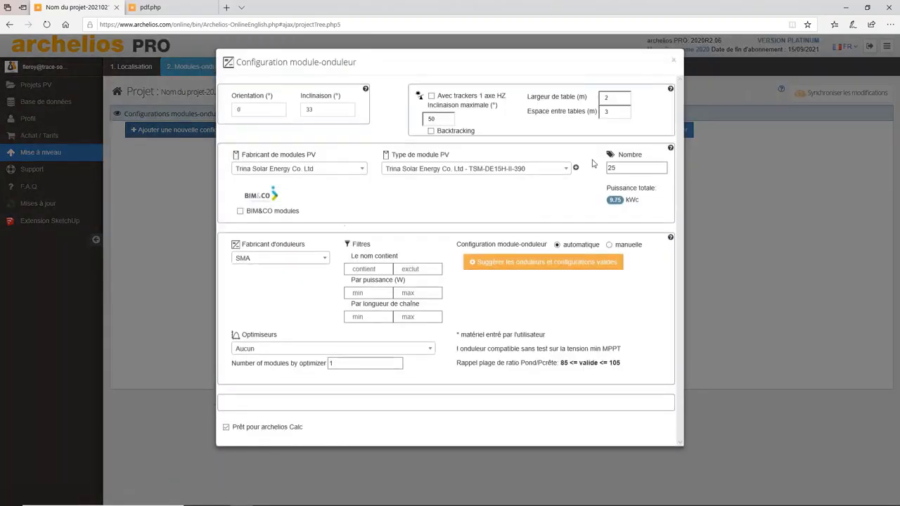
double_click(612, 167)
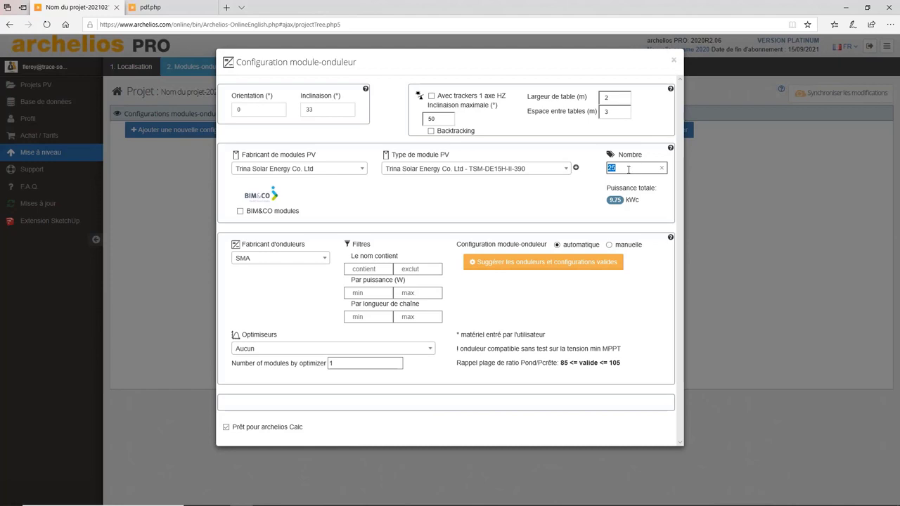
click(583, 183)
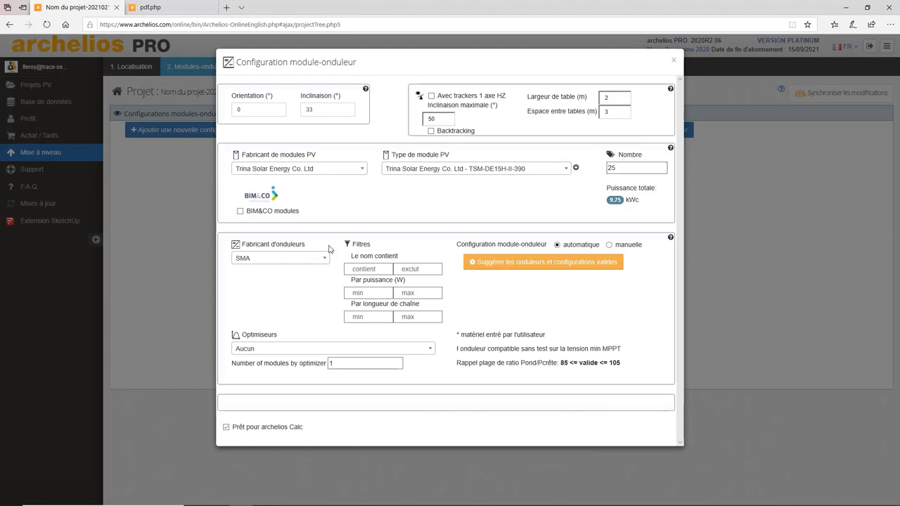
click(484, 261)
scroll(634, 348, down, 1)
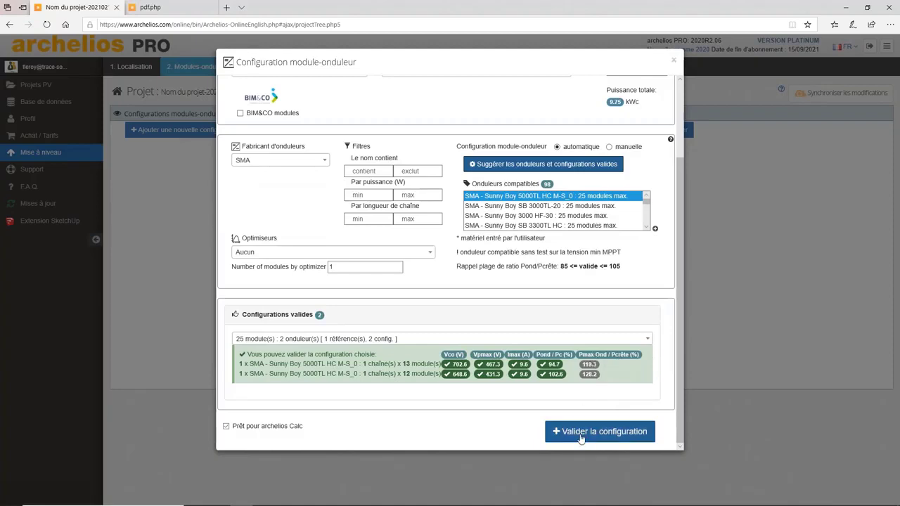
click(582, 436)
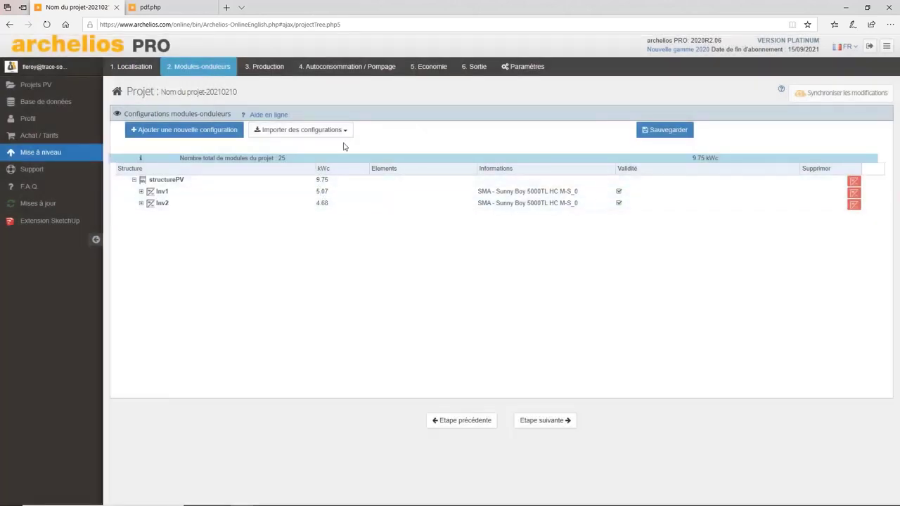
Look through the projects available for importing 3D plant losses into the production stage, then cancel the import
click(254, 68)
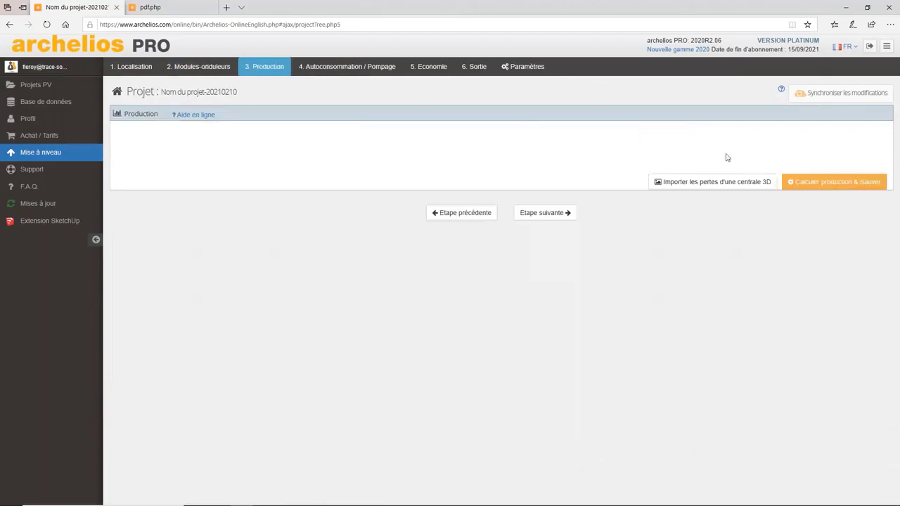
click(738, 182)
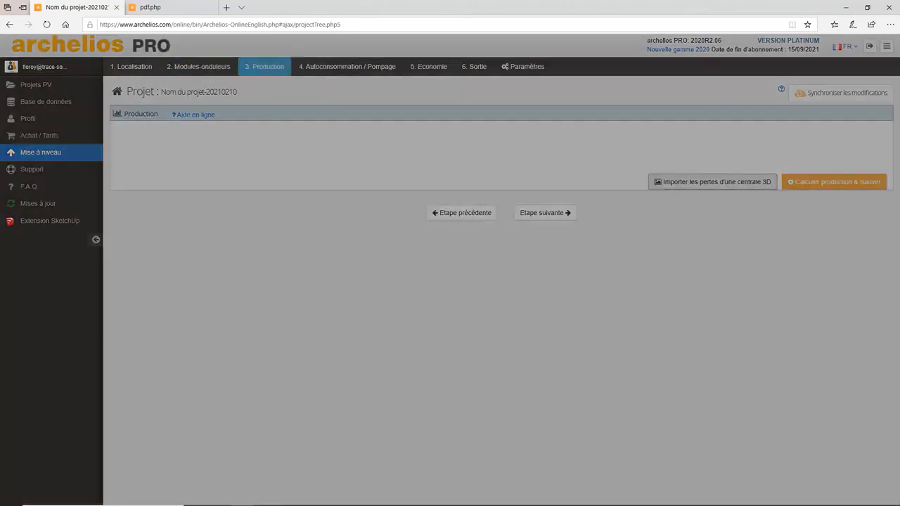
click(436, 105)
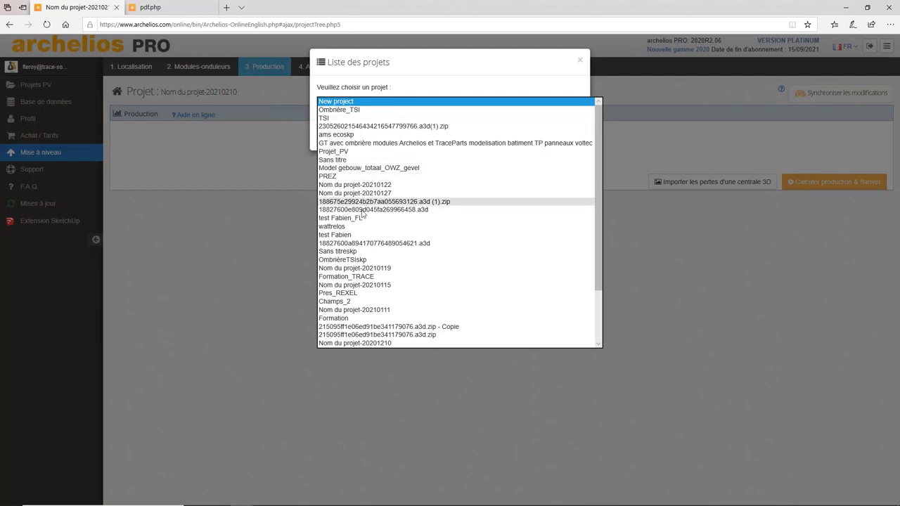
click(556, 66)
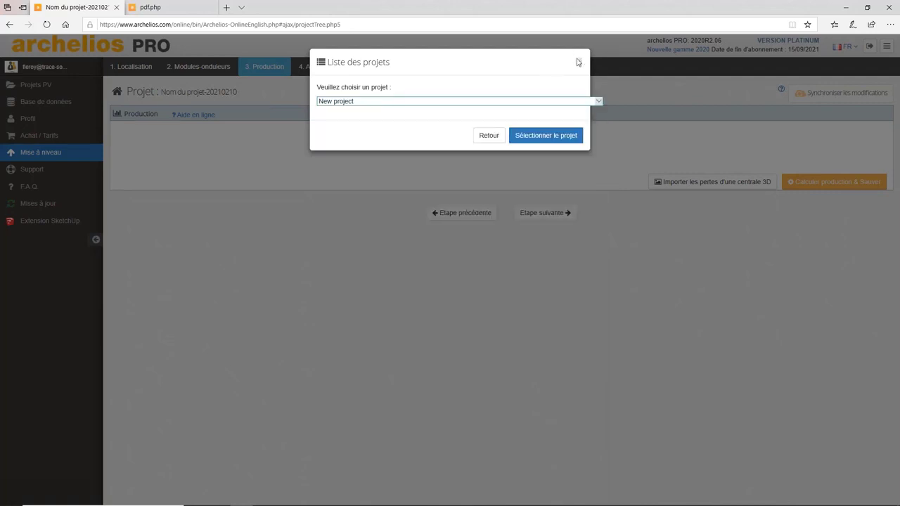
click(488, 136)
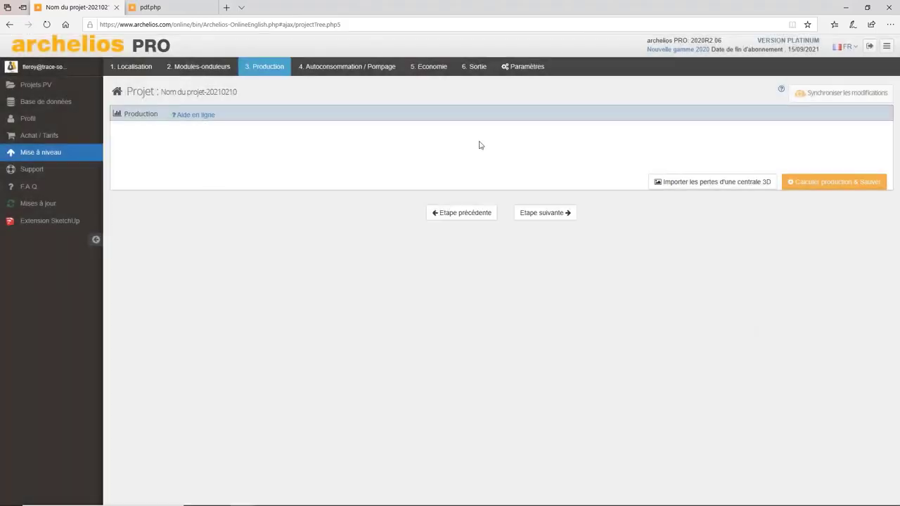